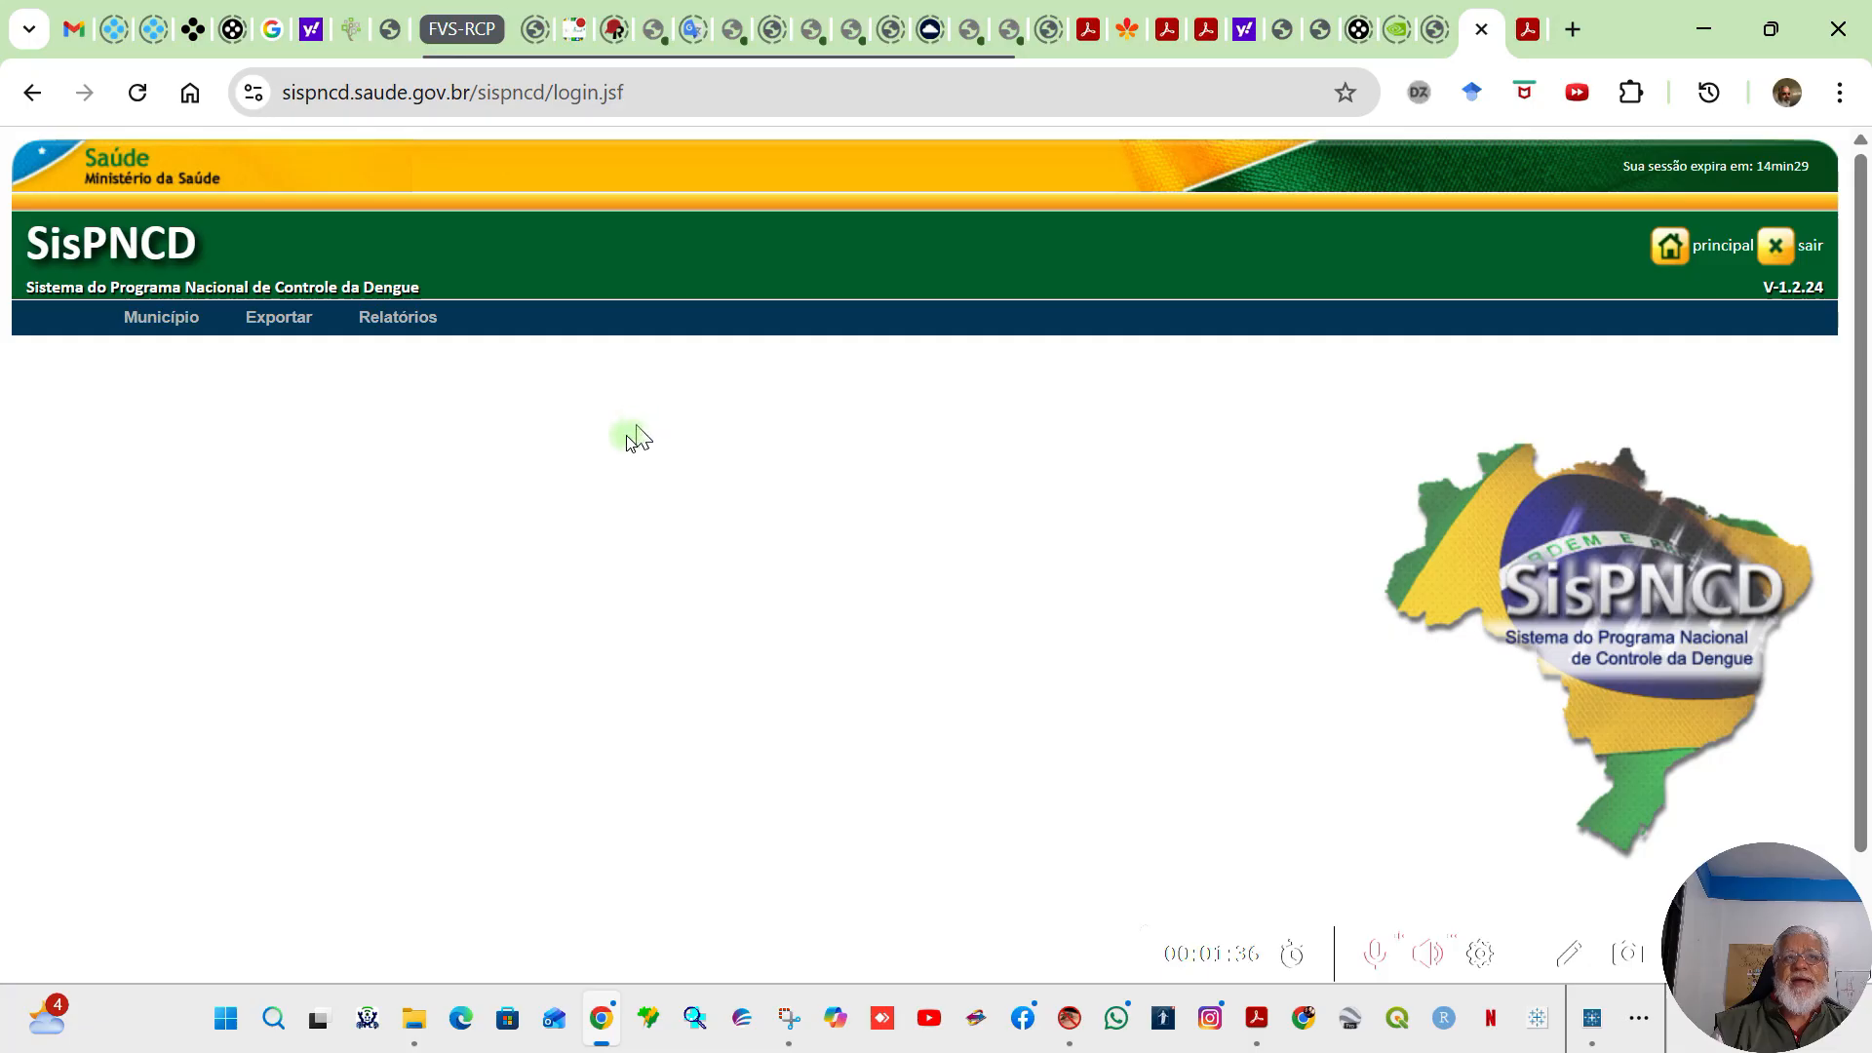
Step: Open the load-file export for the SisPNCD tables and set its selection to Municipal
left_click(273, 317)
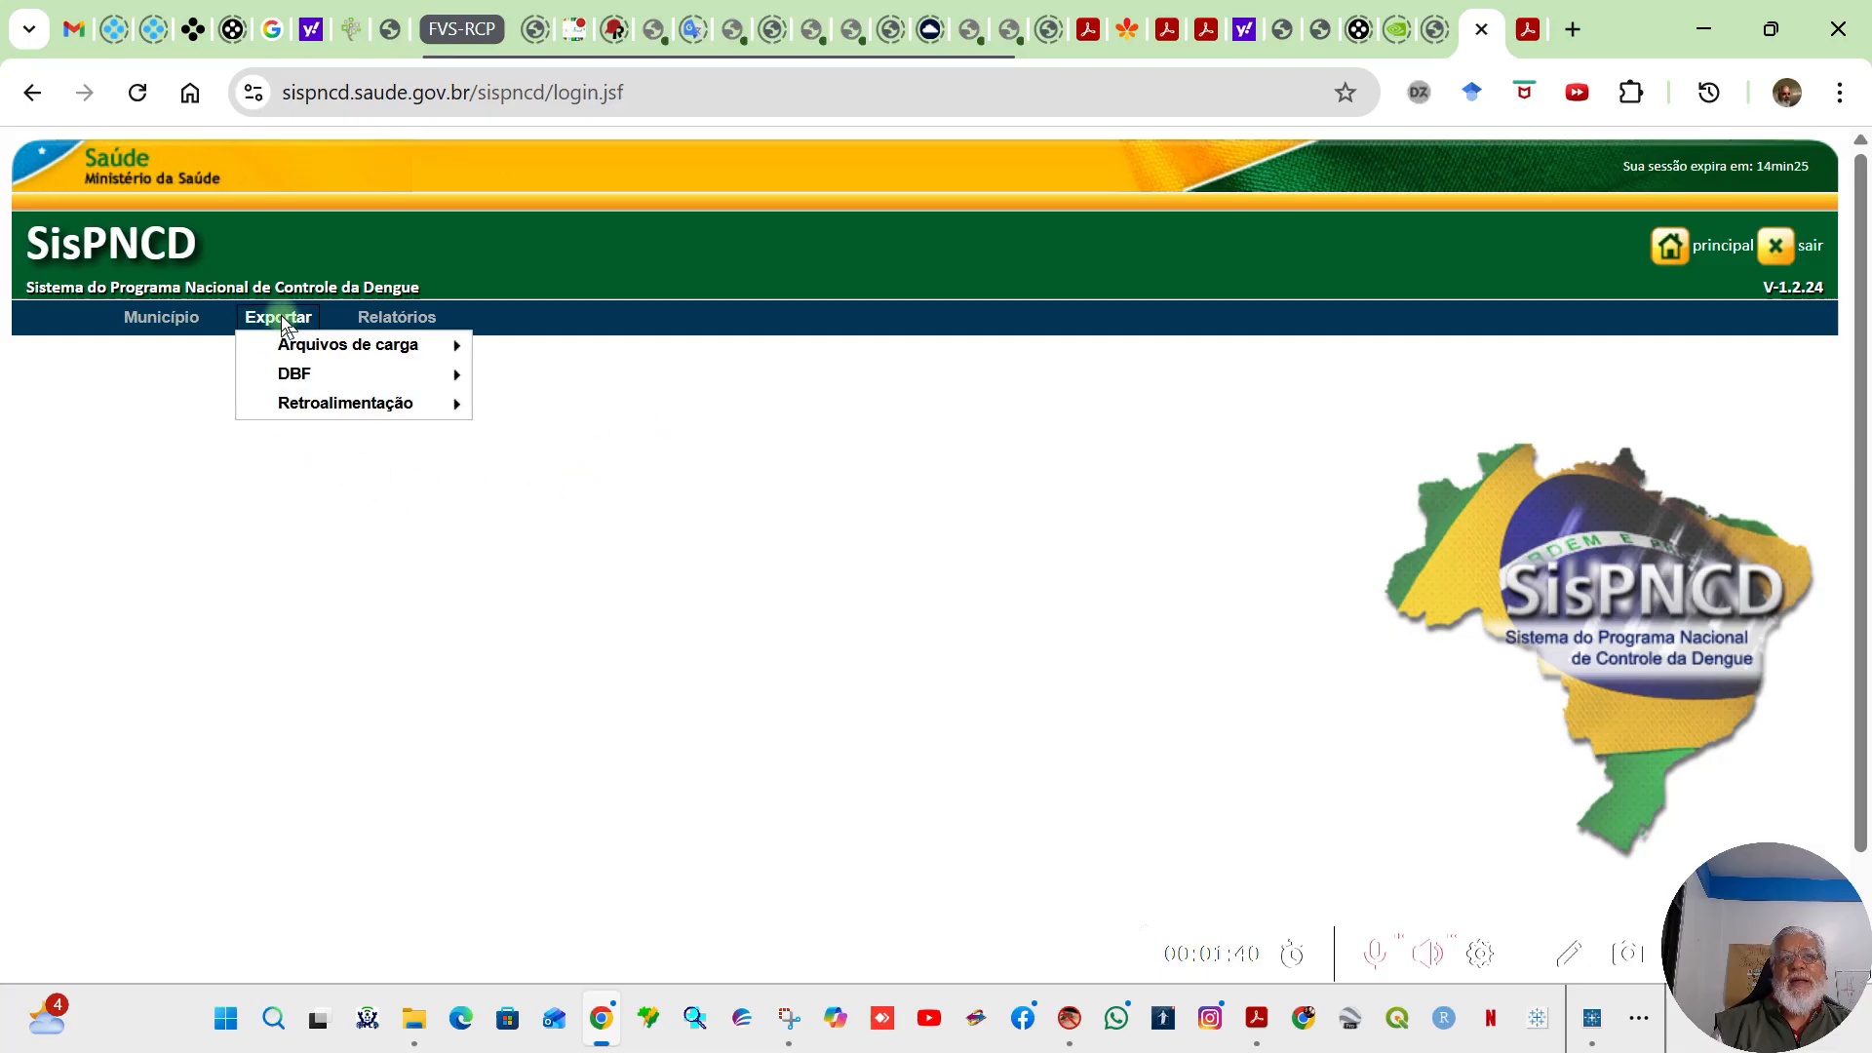
mouse_move(340, 349)
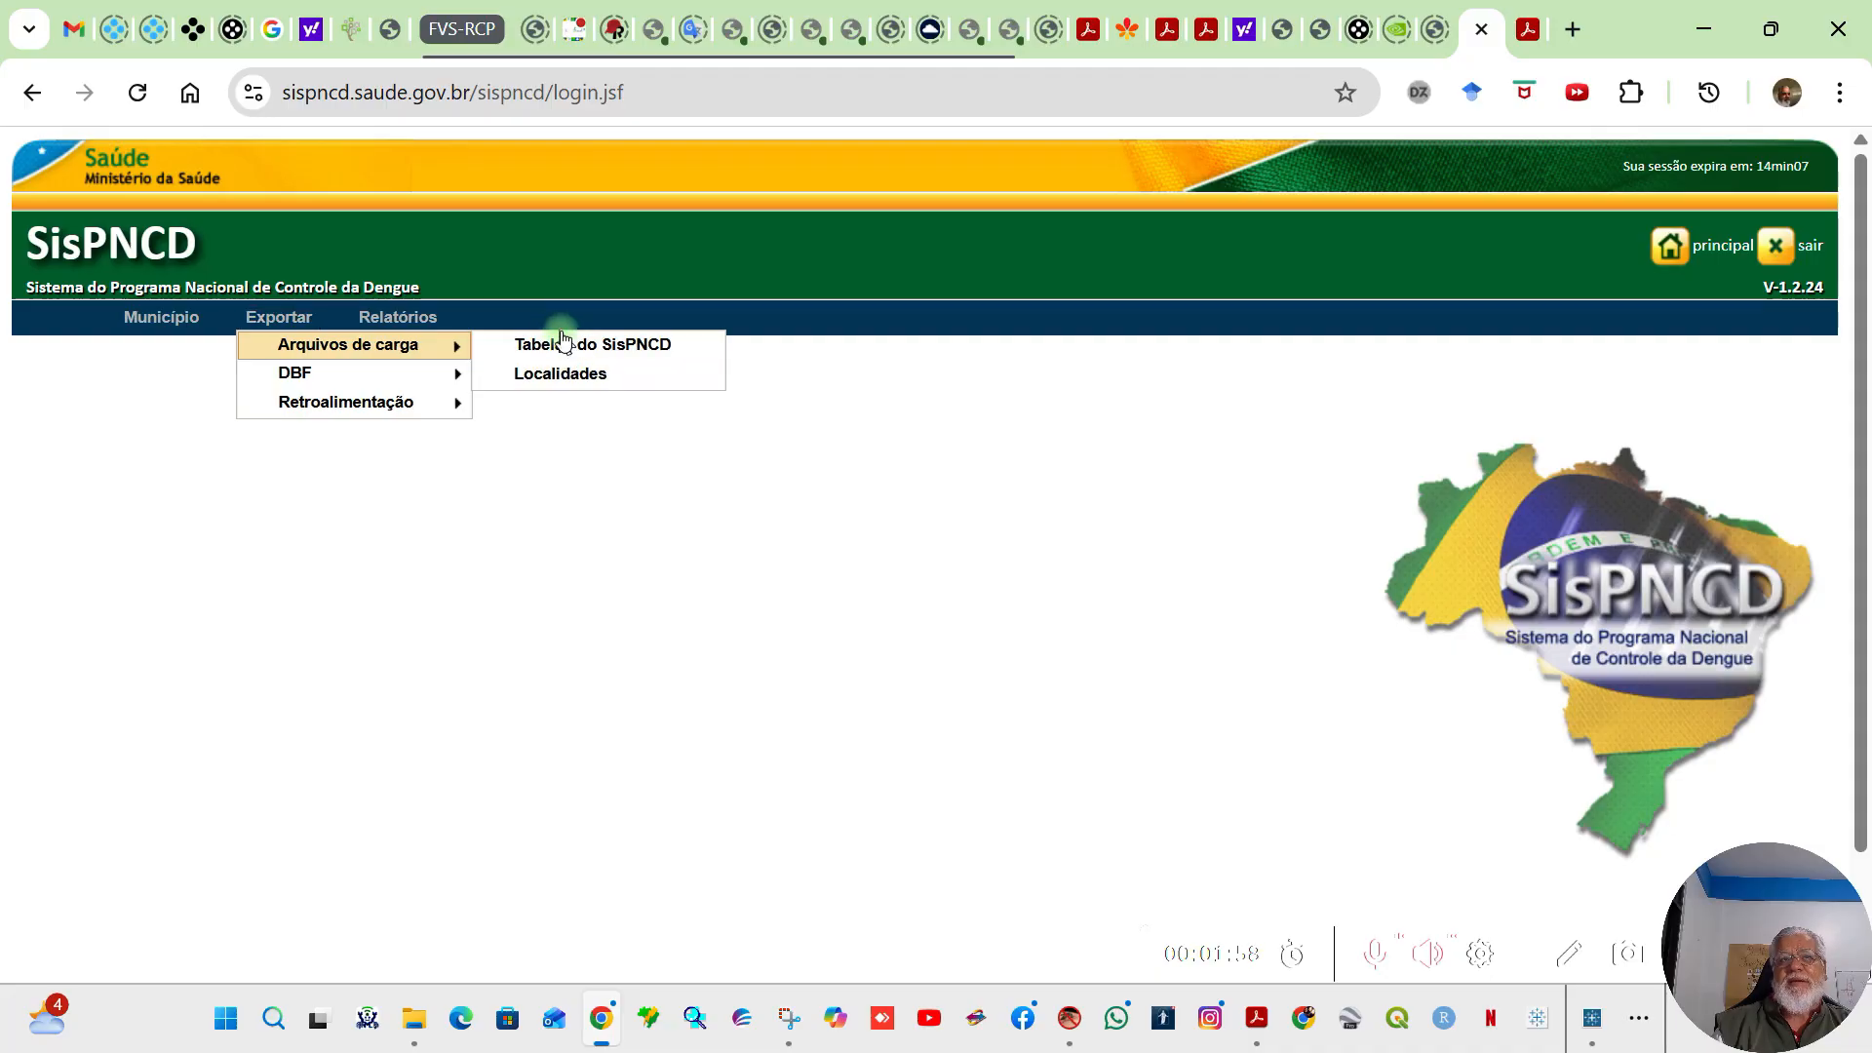
left_click(574, 344)
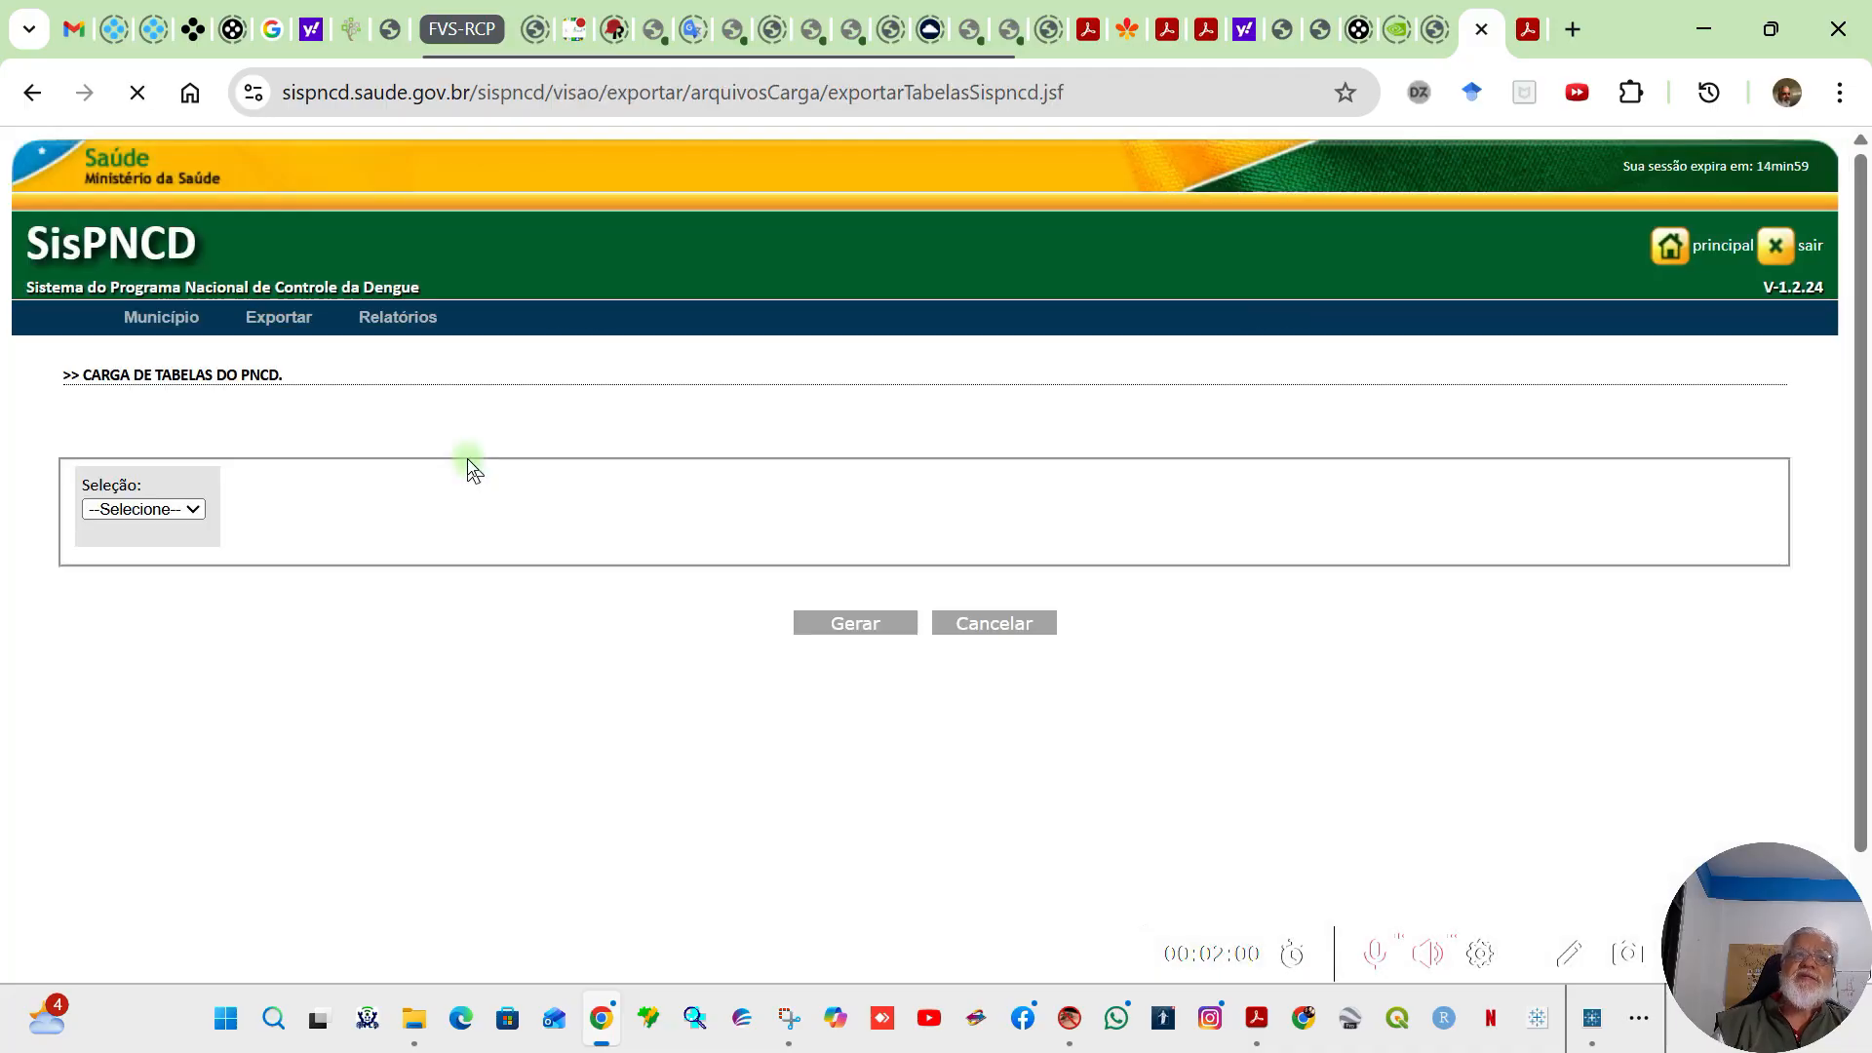
left_click(191, 509)
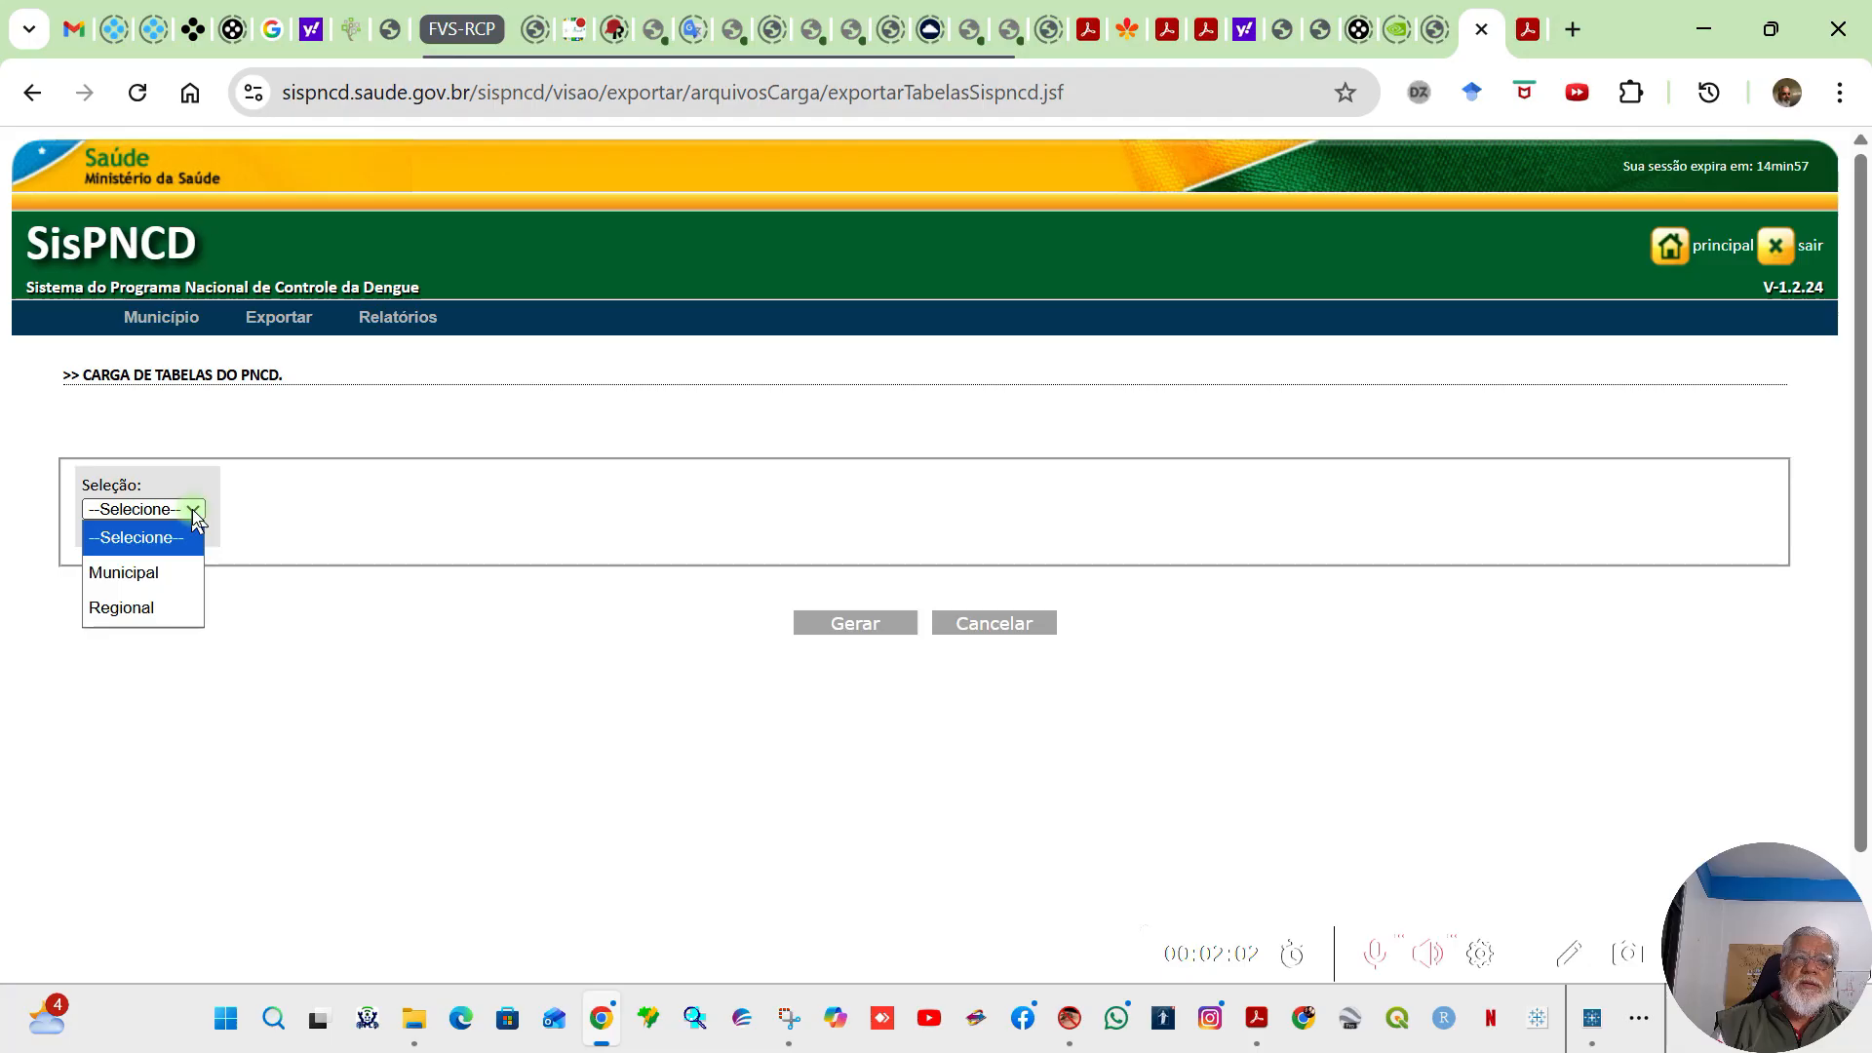
left_click(155, 563)
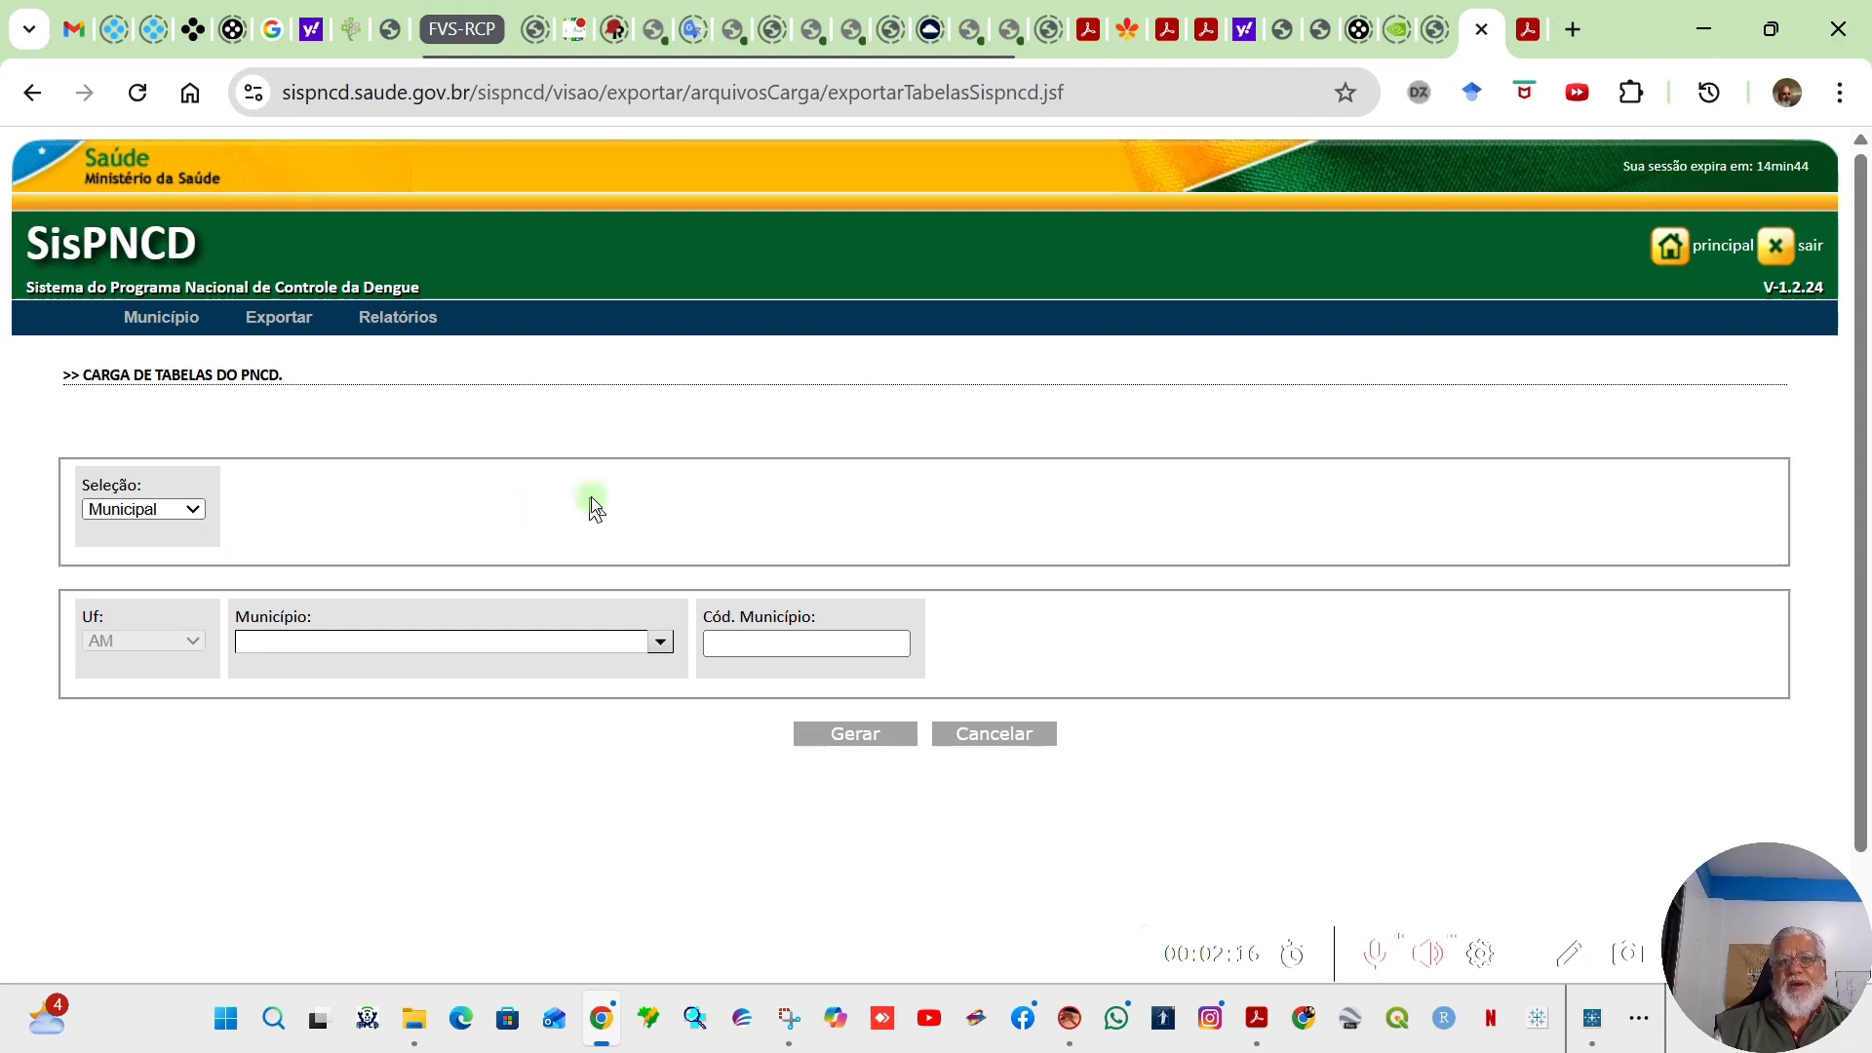
Step: Choose SAO GABRIEL DA CACHOEIRA as the municipality for the table export
left_click(658, 641)
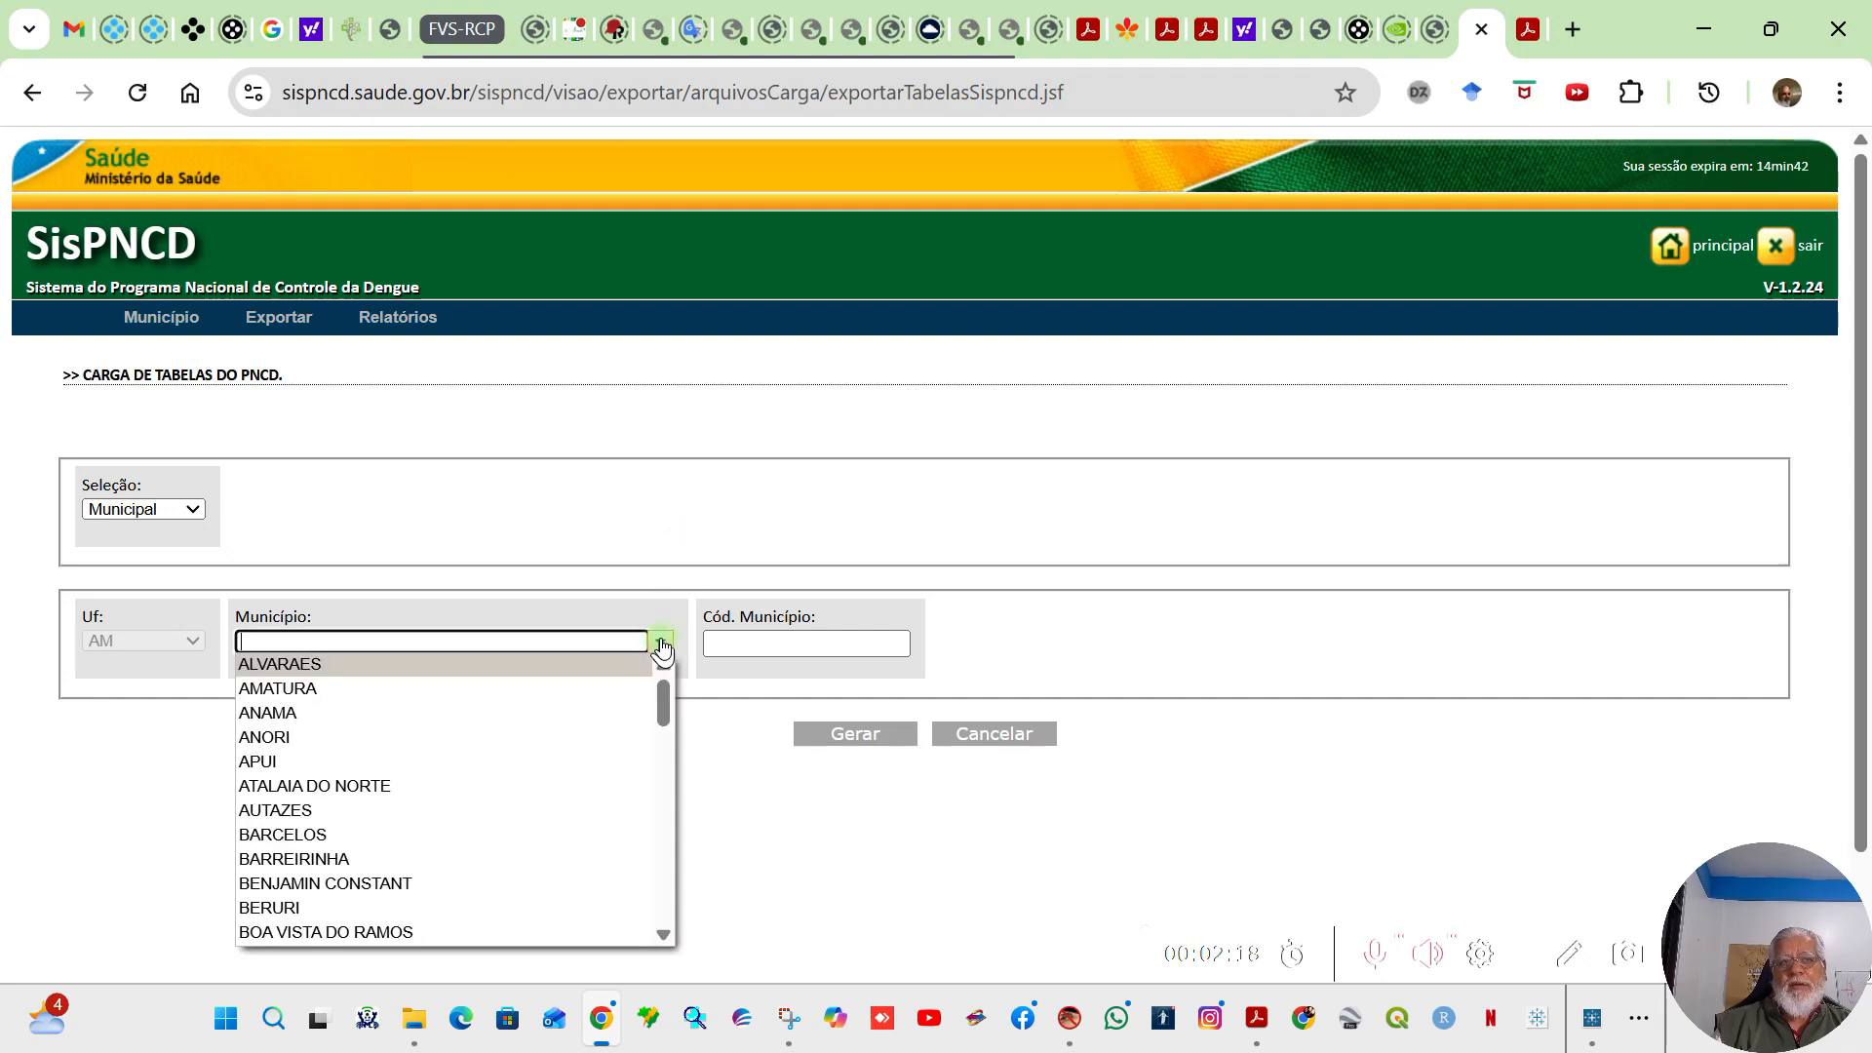
scroll(594, 715, "down", 4)
scroll(594, 715, "down", 8)
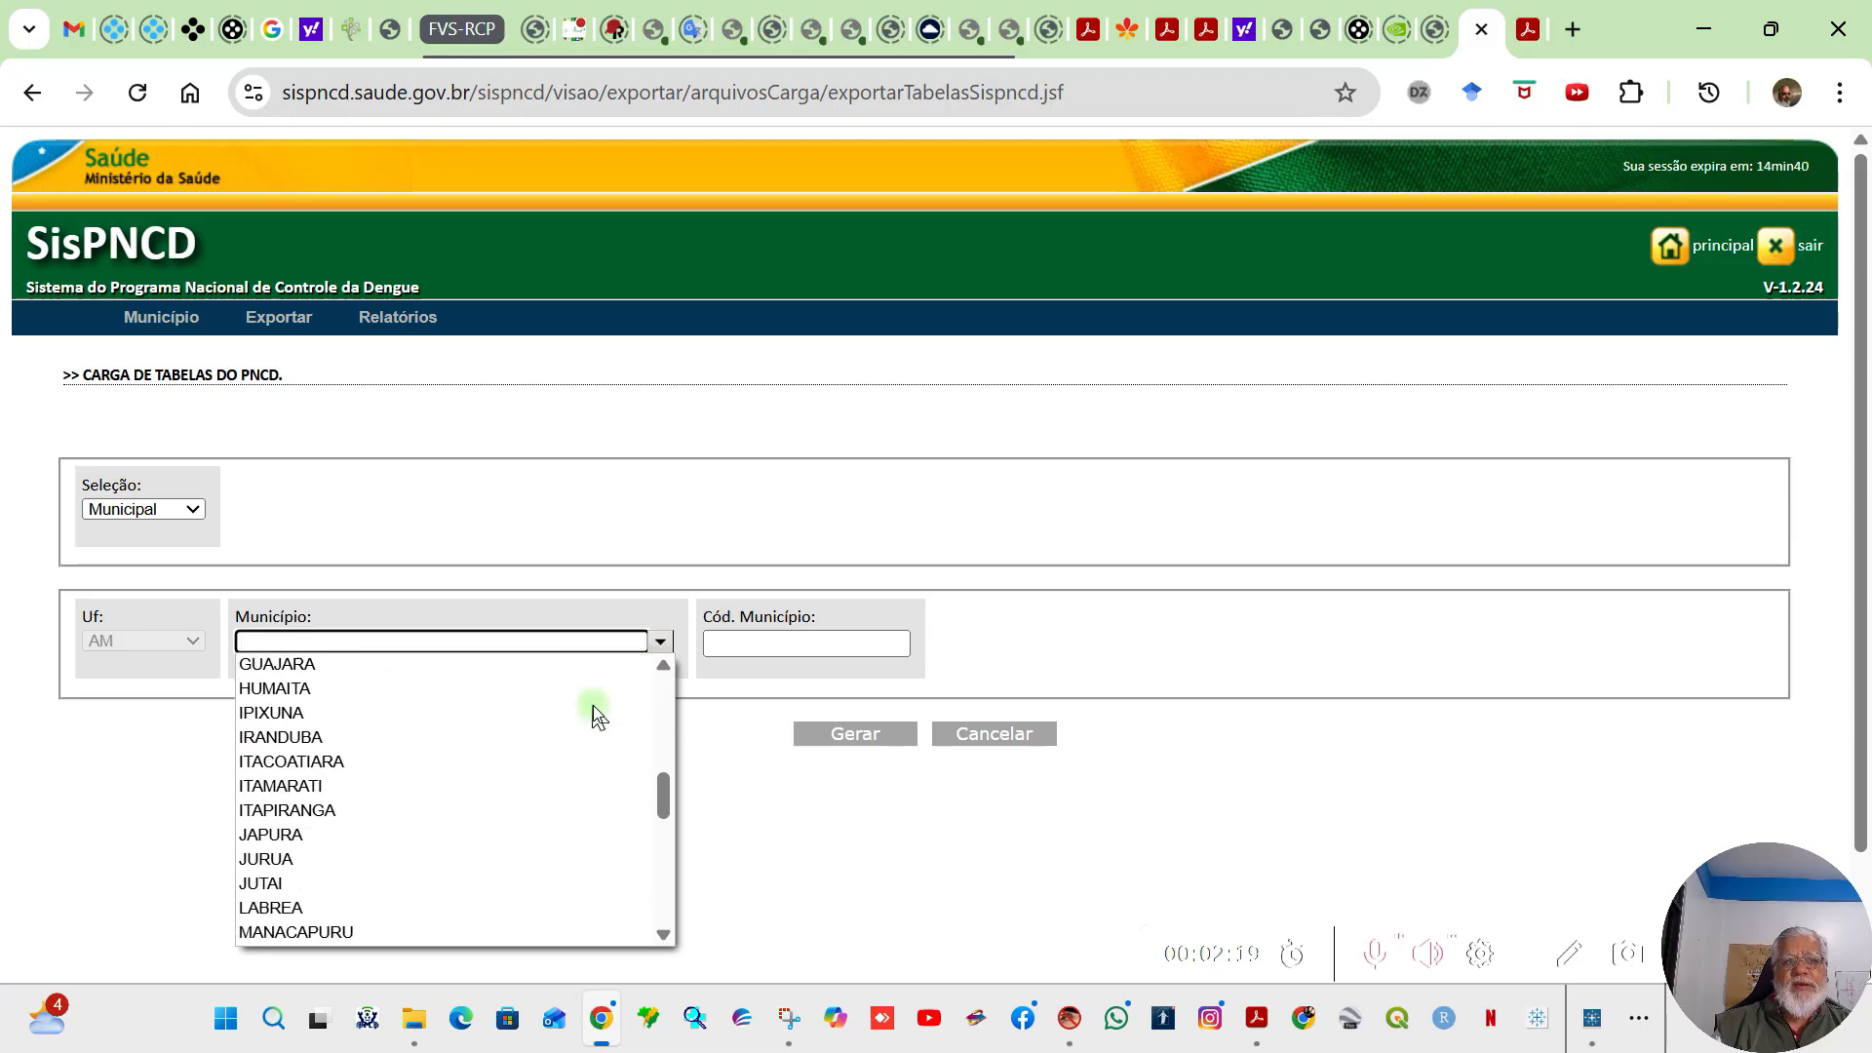
scroll(593, 705, "down", 4)
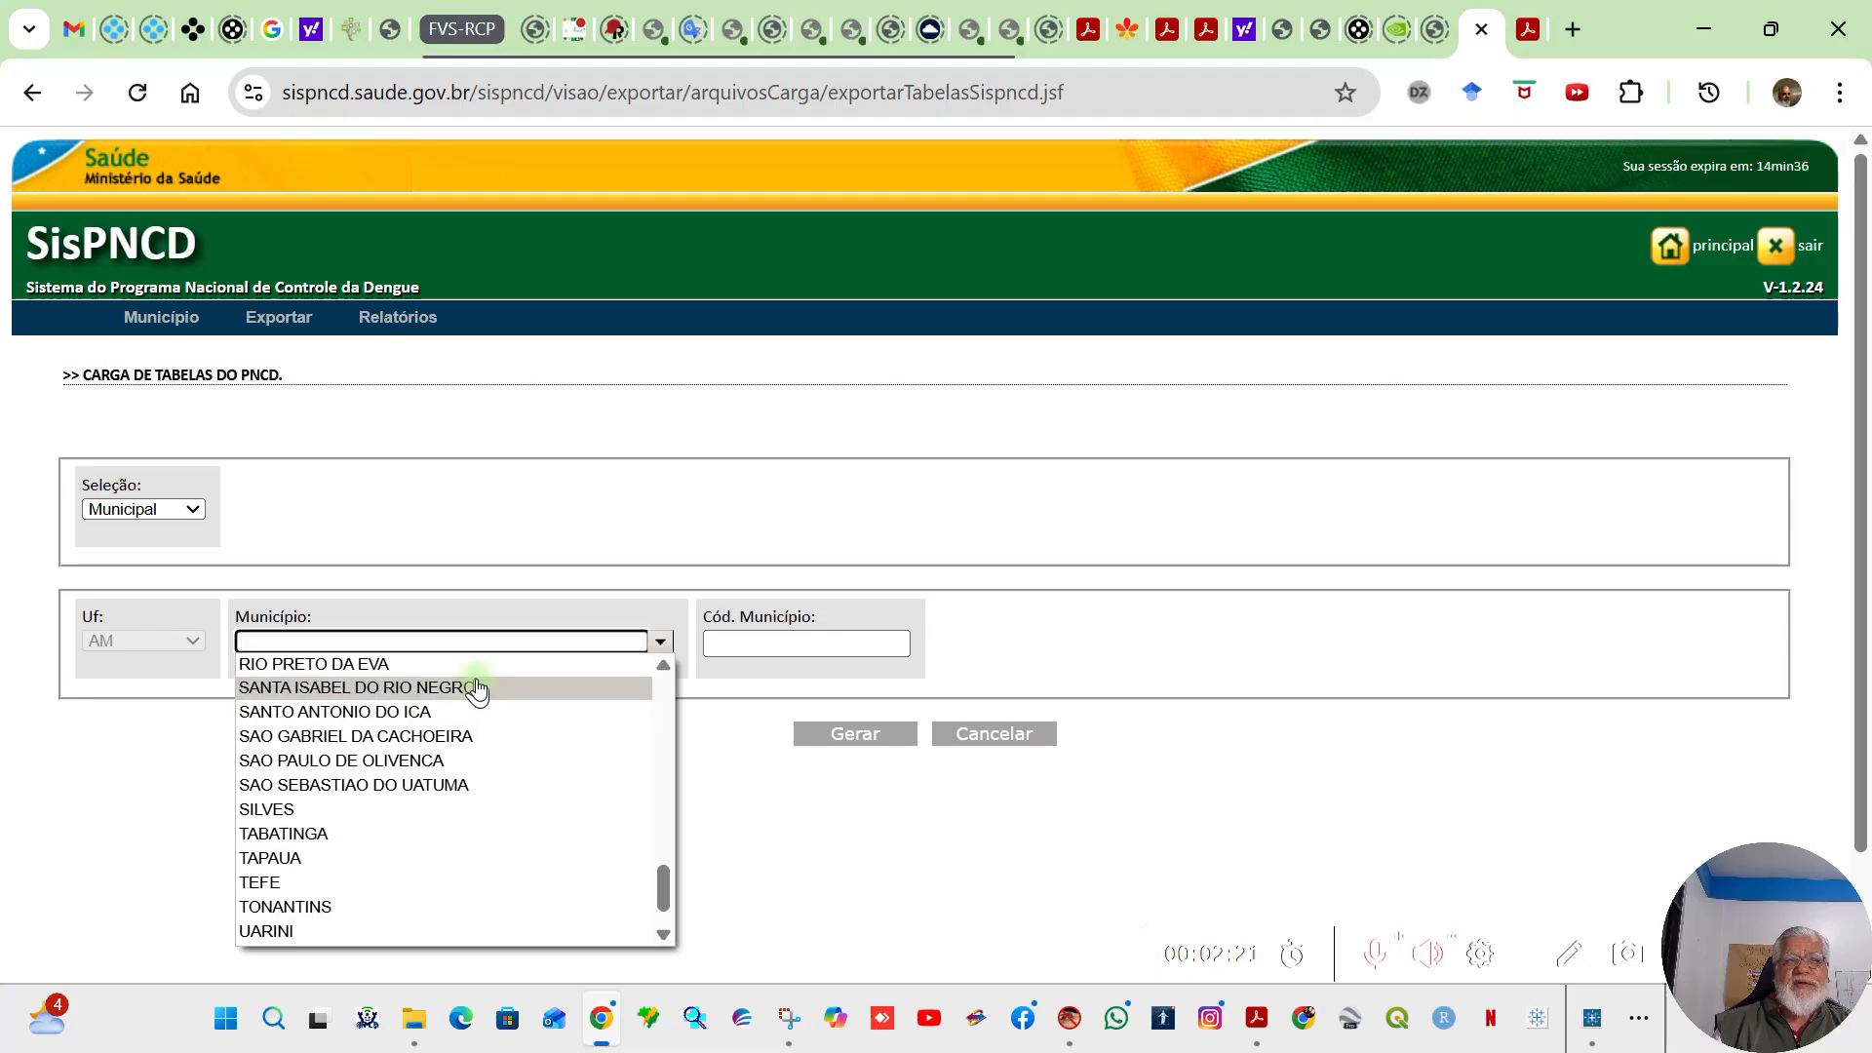
left_click(469, 738)
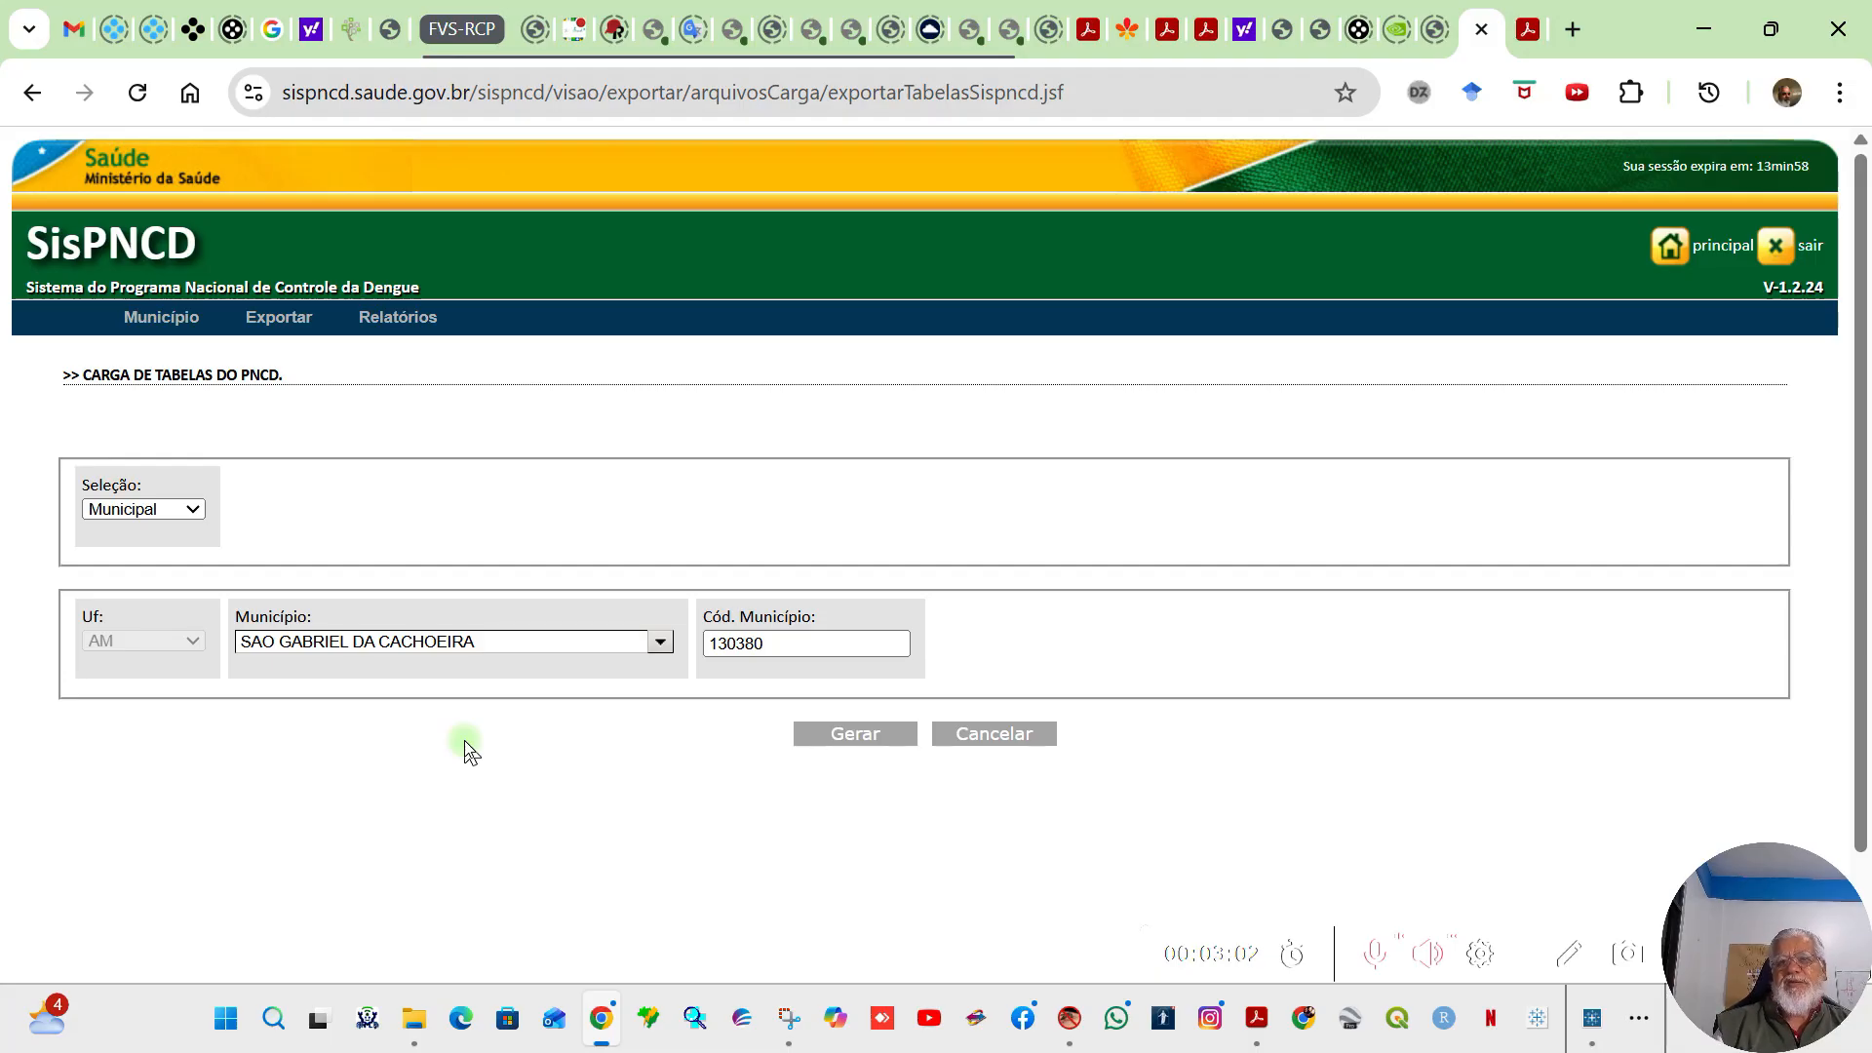
Step: Generate the load file and save it as SisPNCD-M-130380 in the Lotes SGC folder, replacing the existing file, and check the recent downloads
left_click(860, 733)
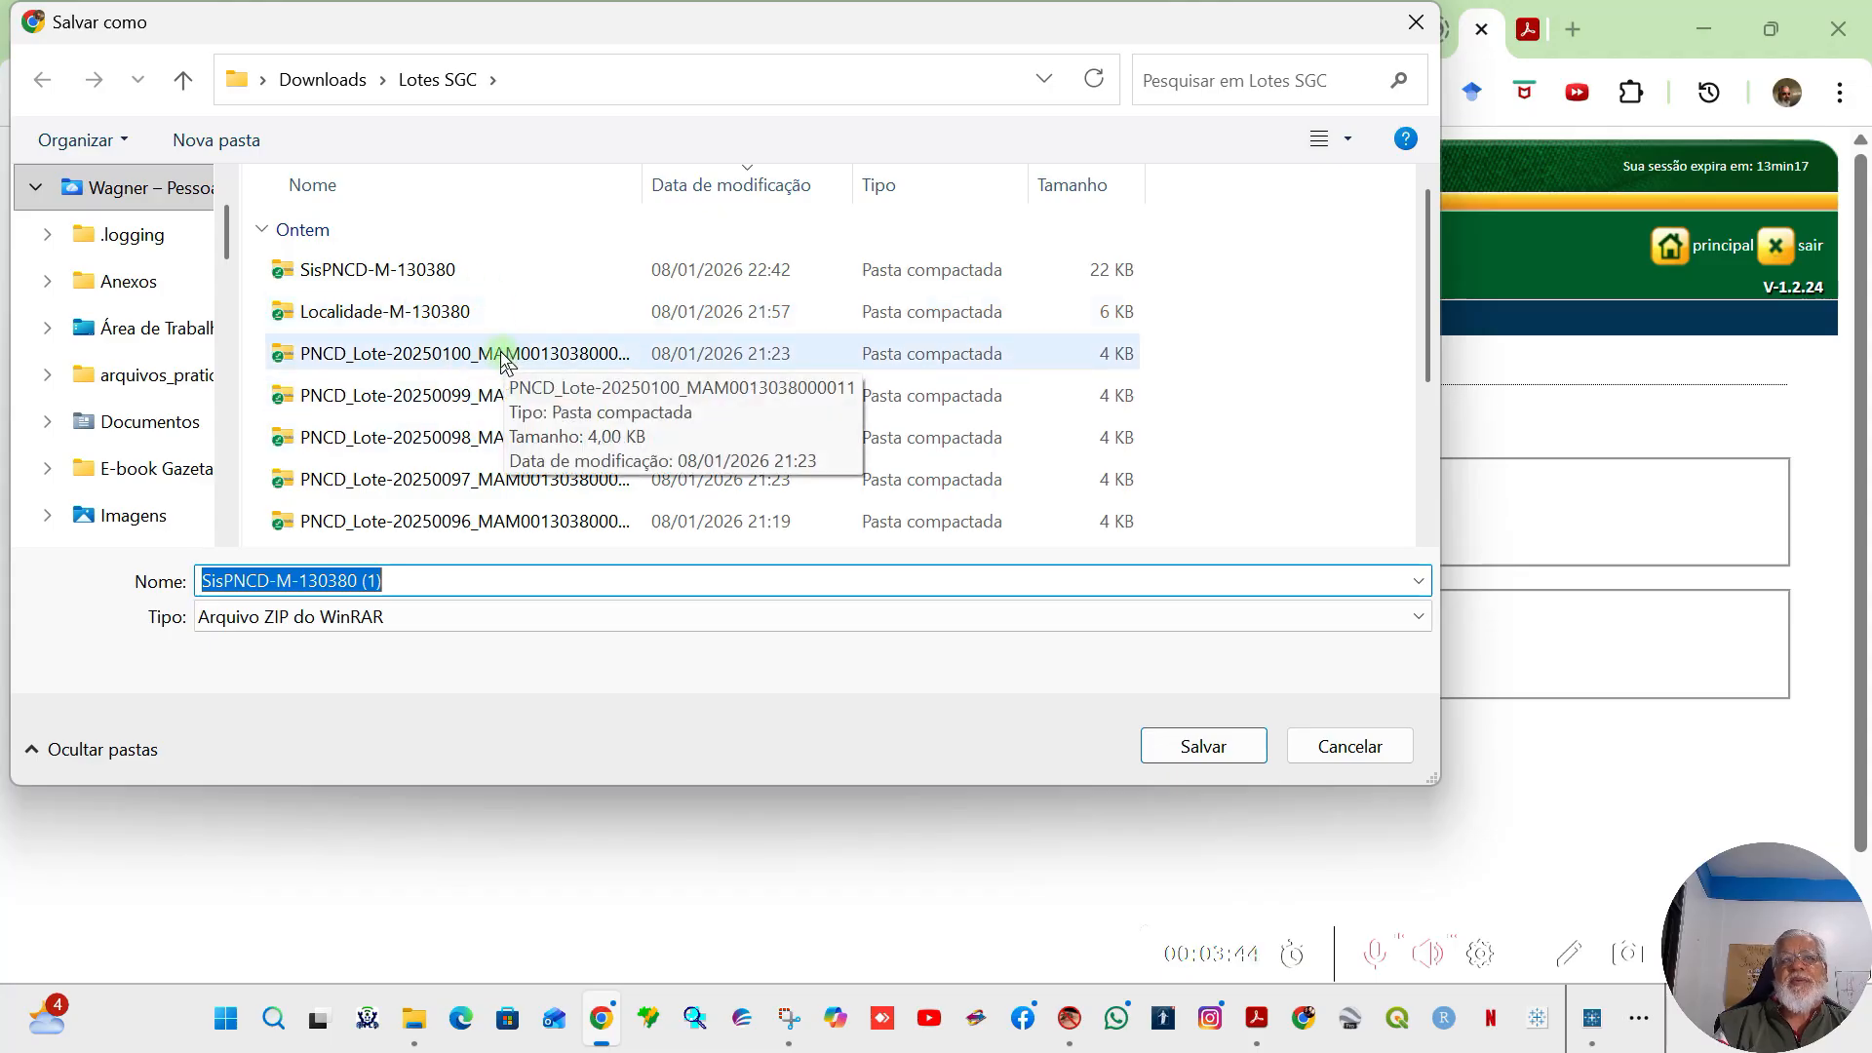
left_click(381, 281)
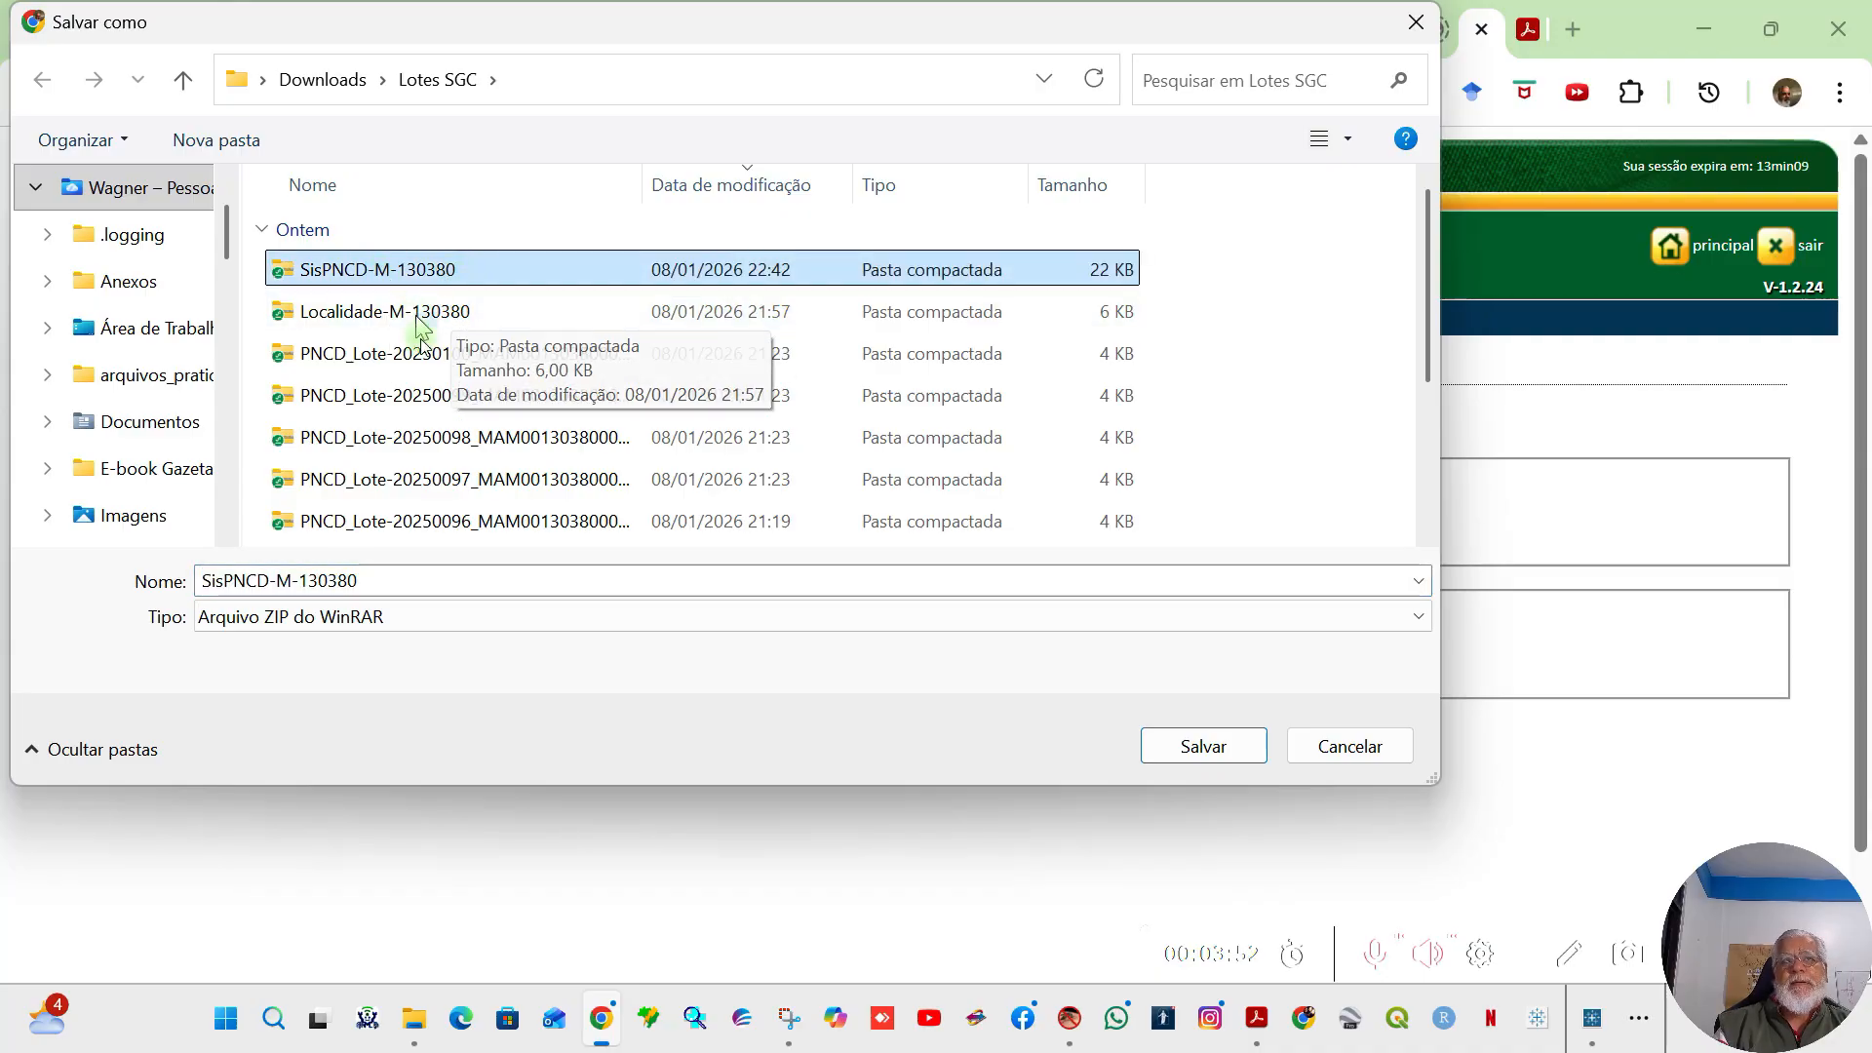
left_click(1187, 747)
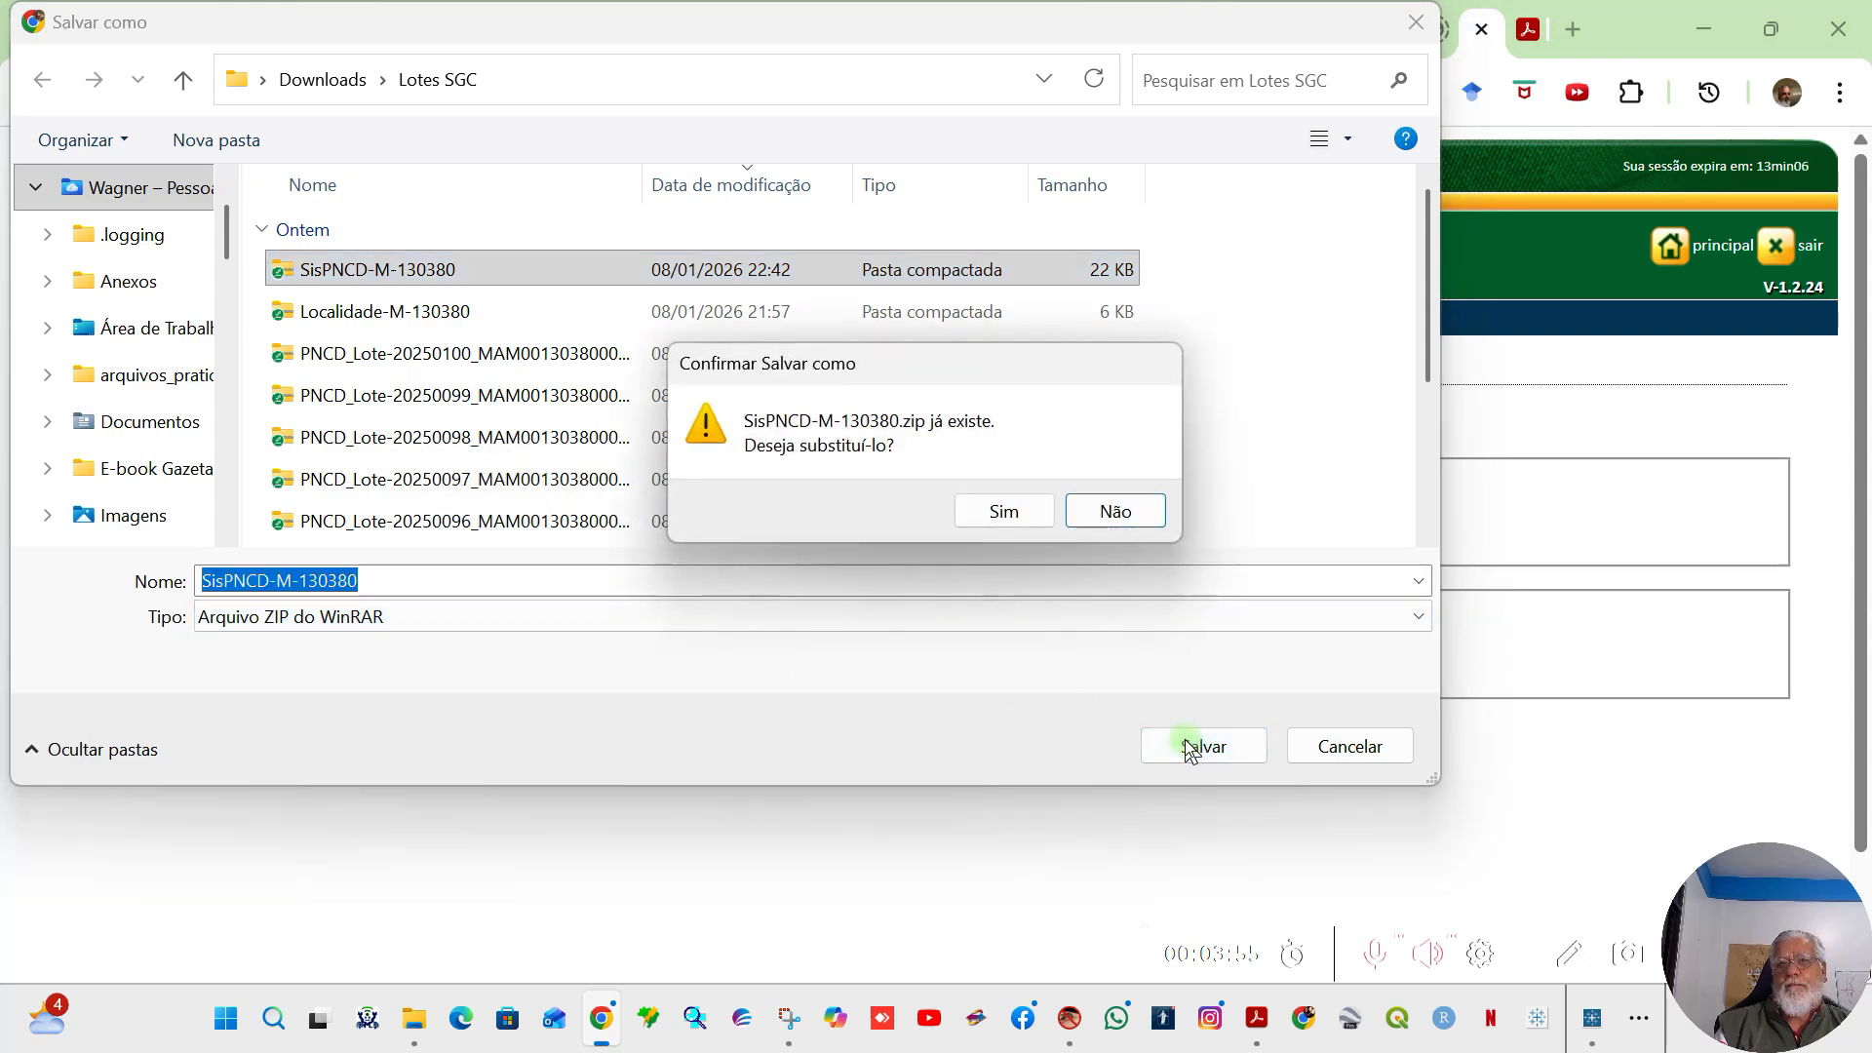
left_click(1003, 513)
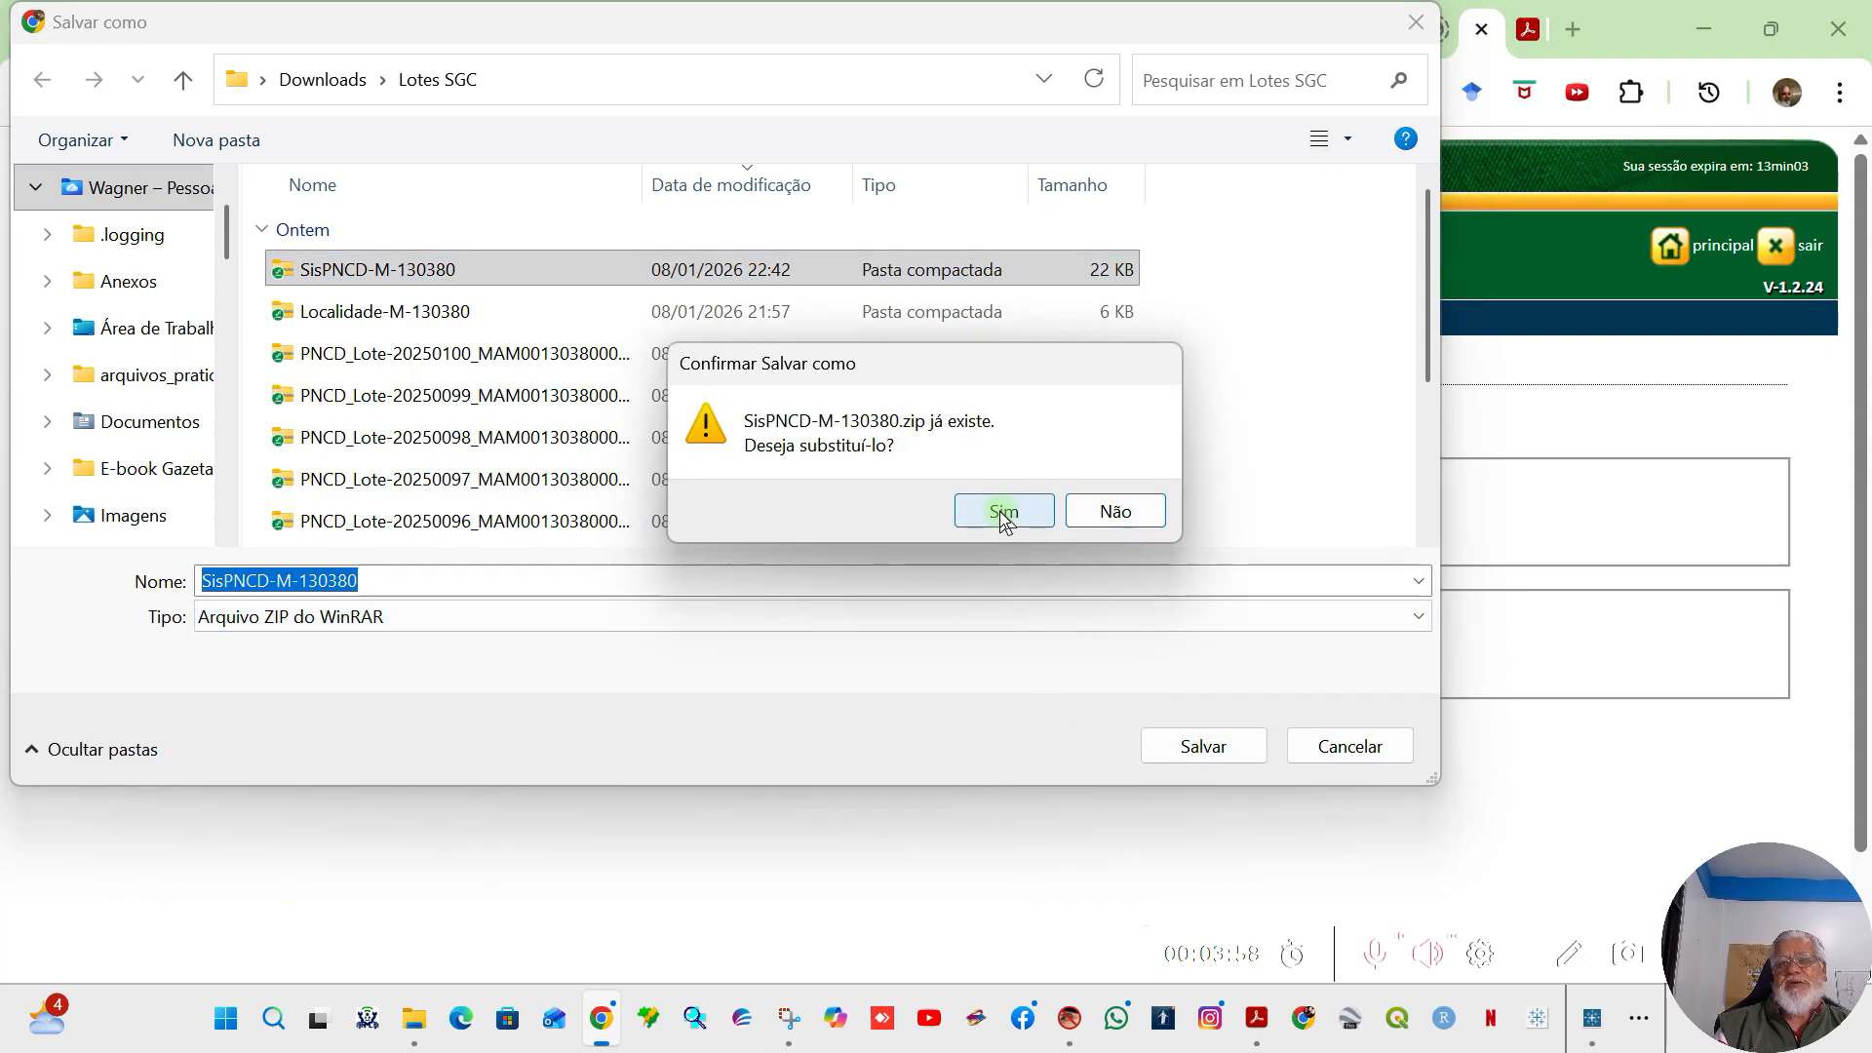
left_click(1003, 514)
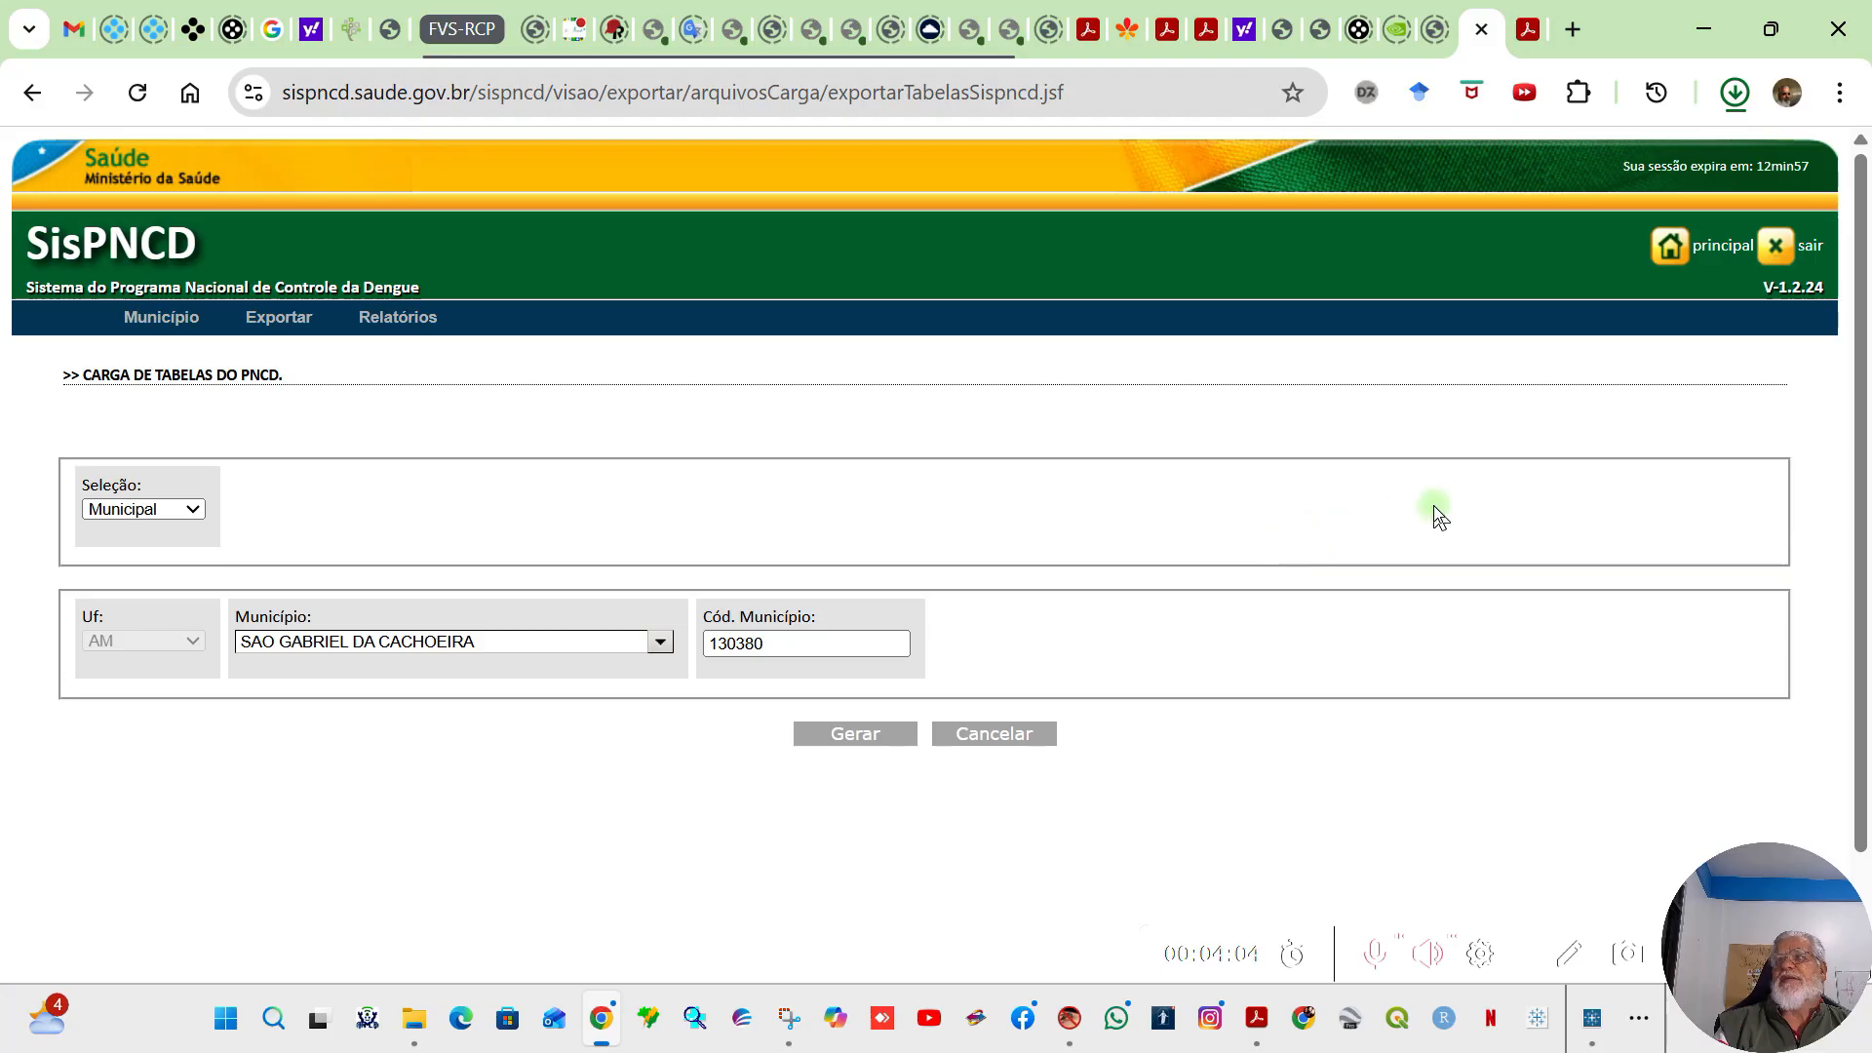
left_click(1733, 96)
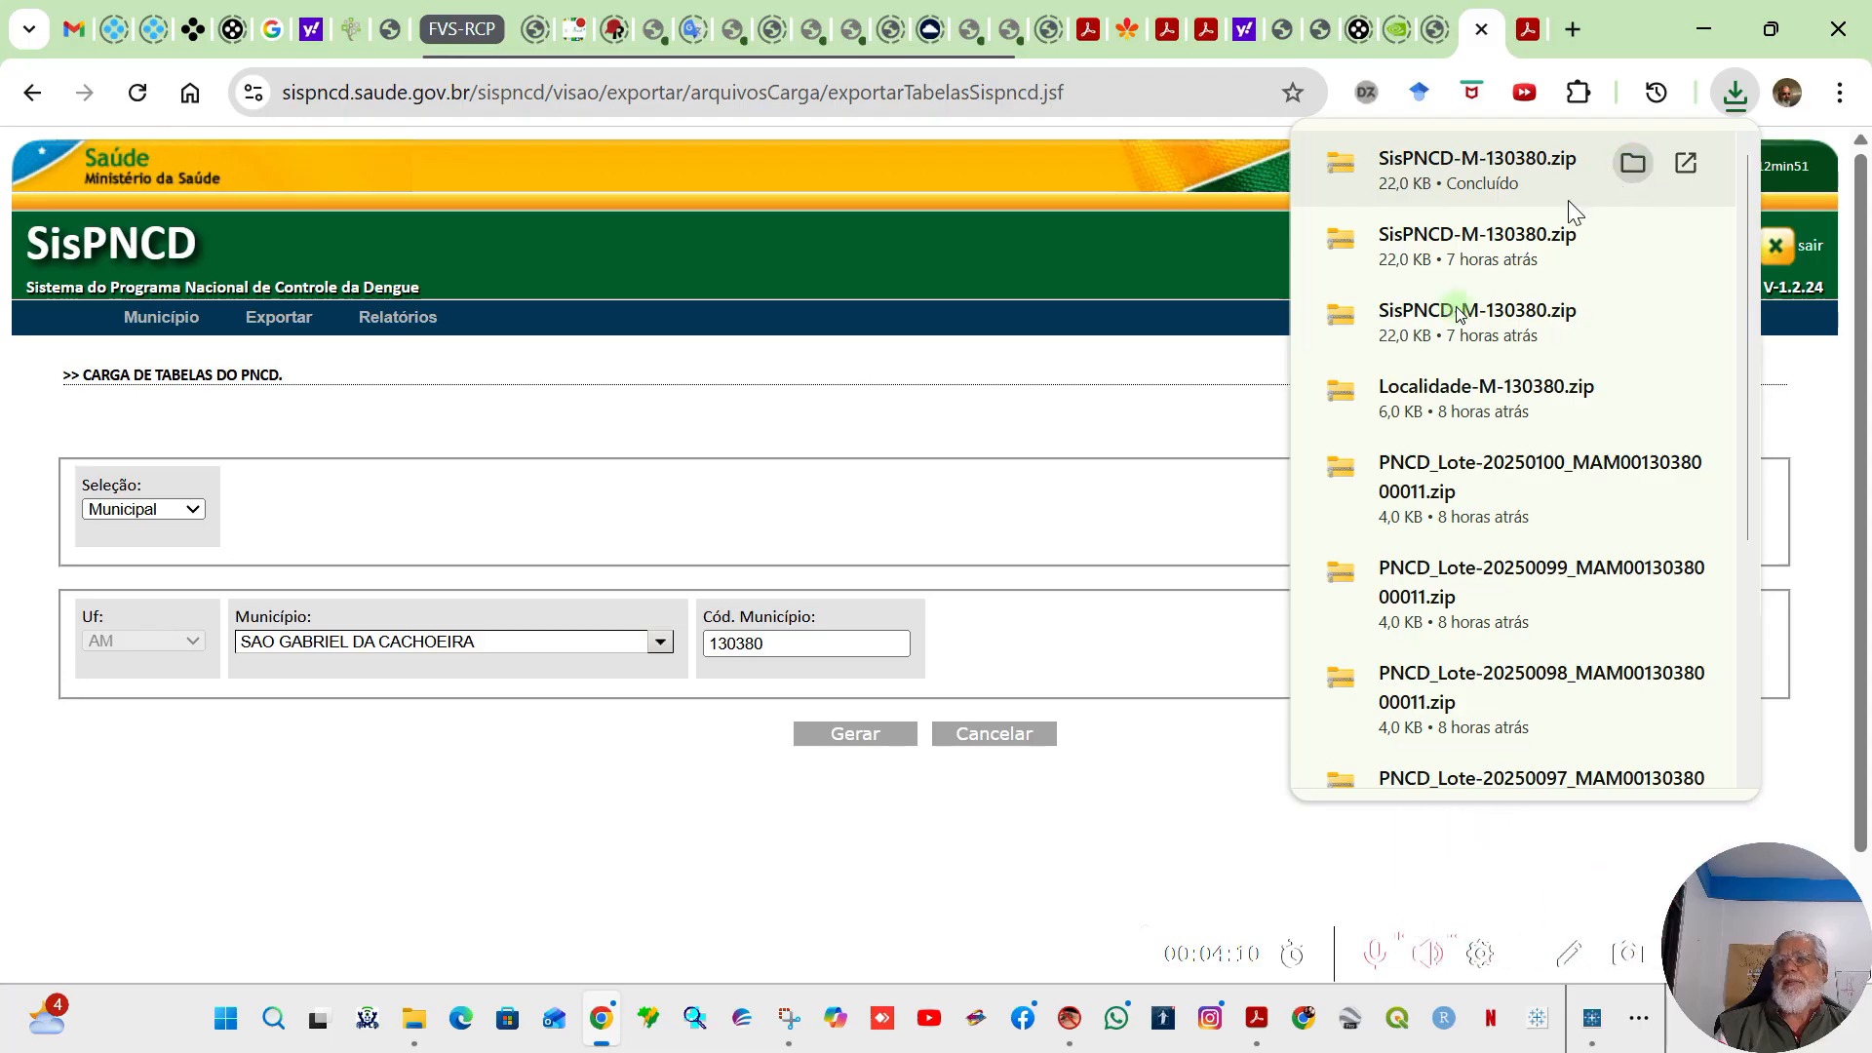
left_click(1097, 504)
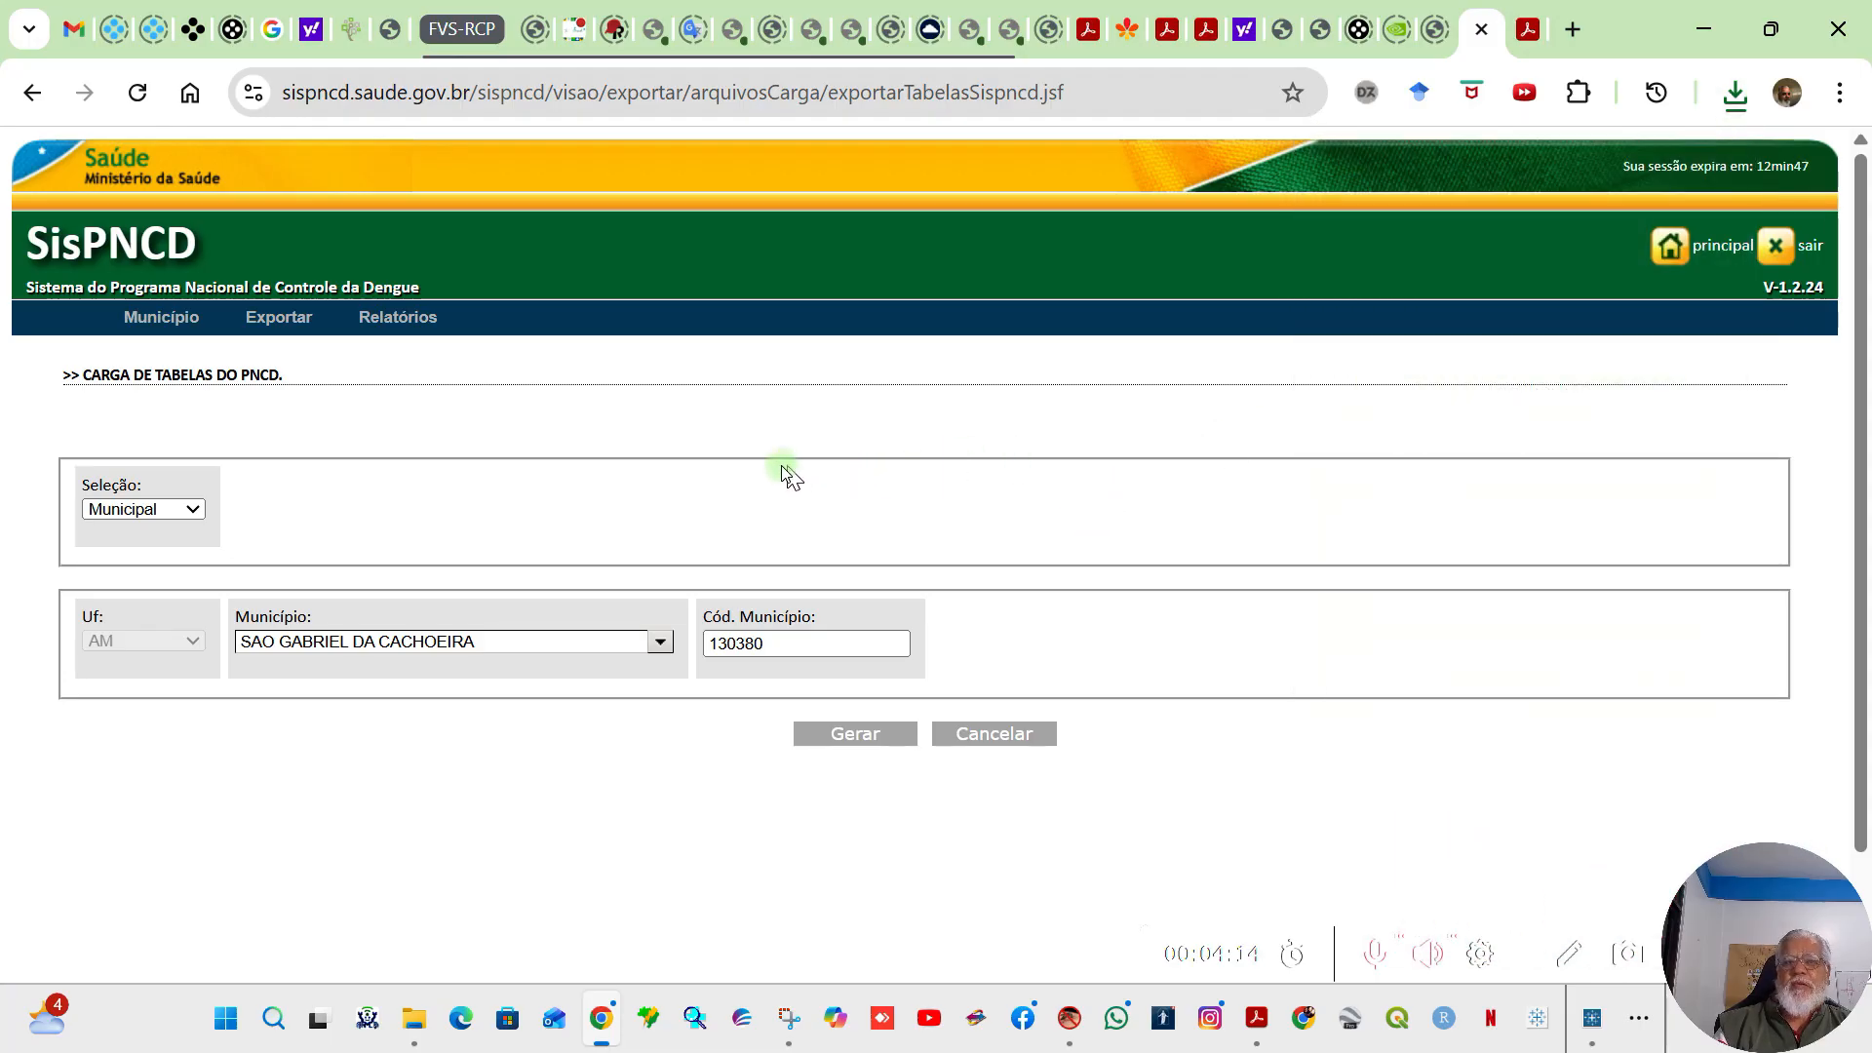
Step: Switch to the desktop SisPNCD program and open the web data import for Tabelas SisPNCD
left_click(1073, 1034)
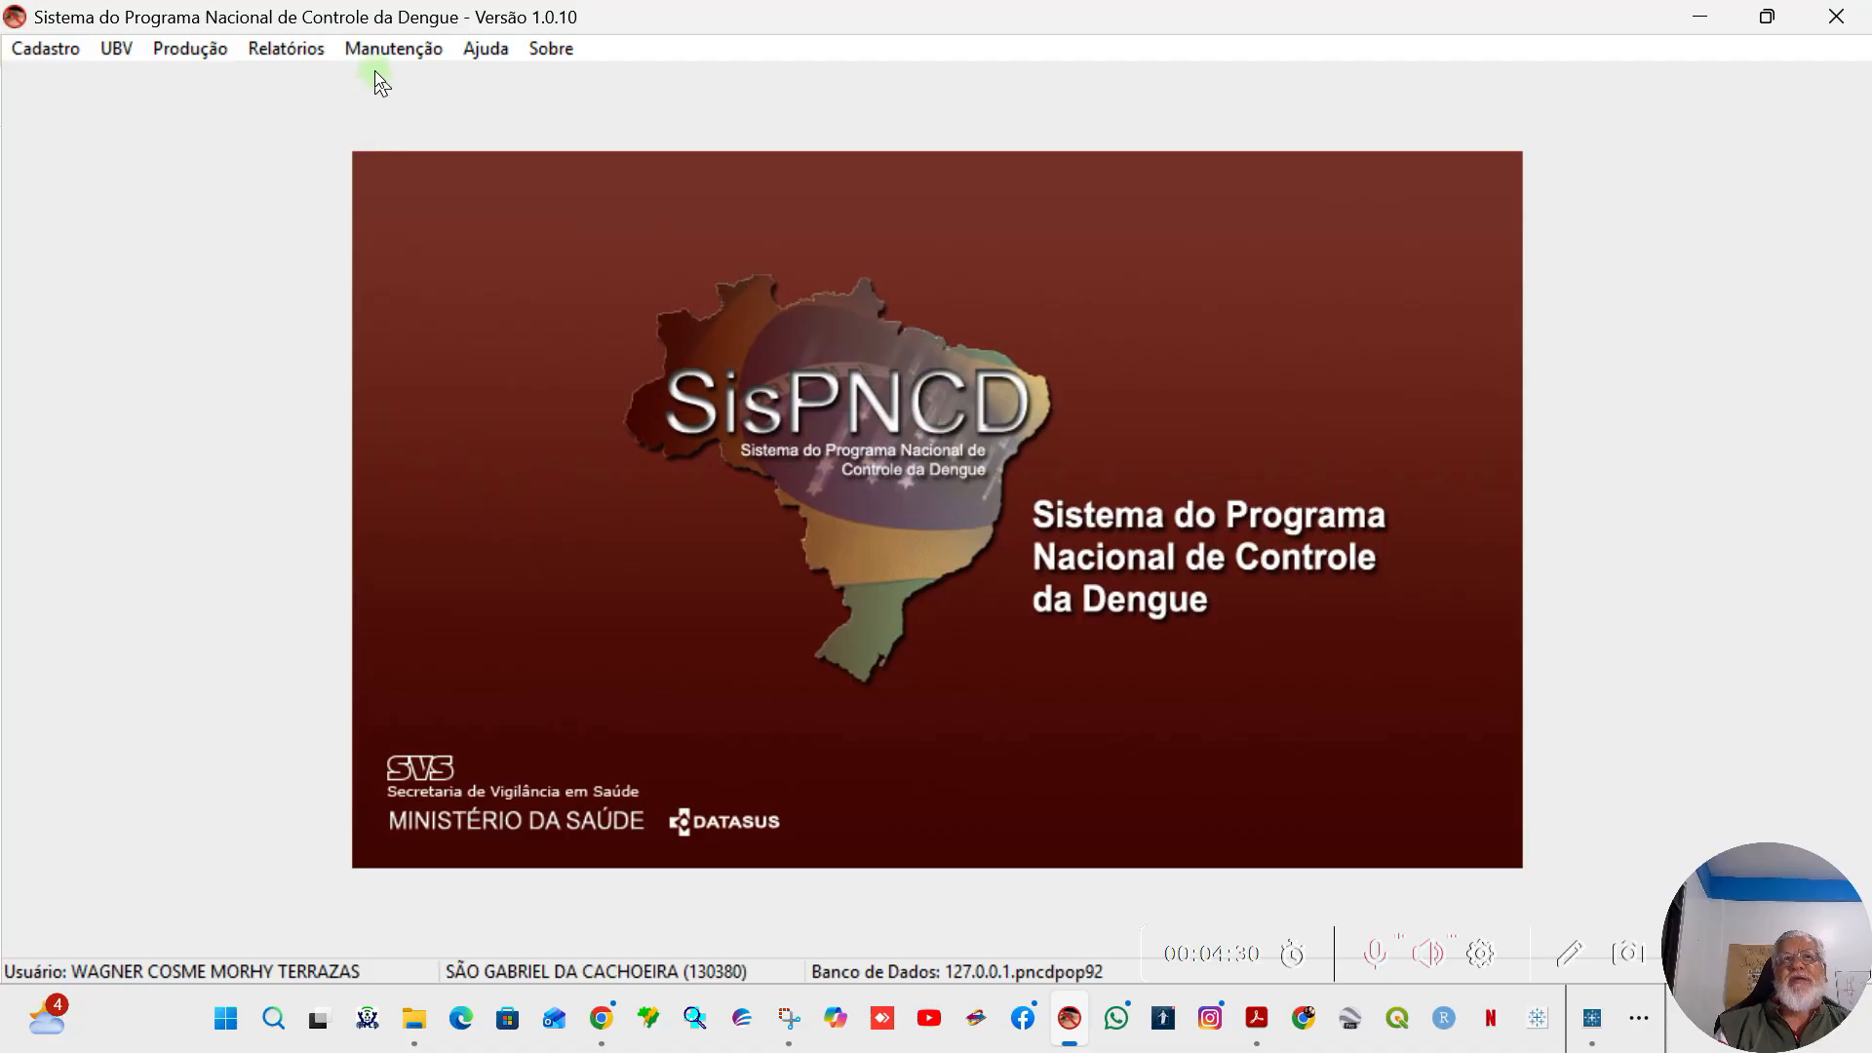
left_click(399, 48)
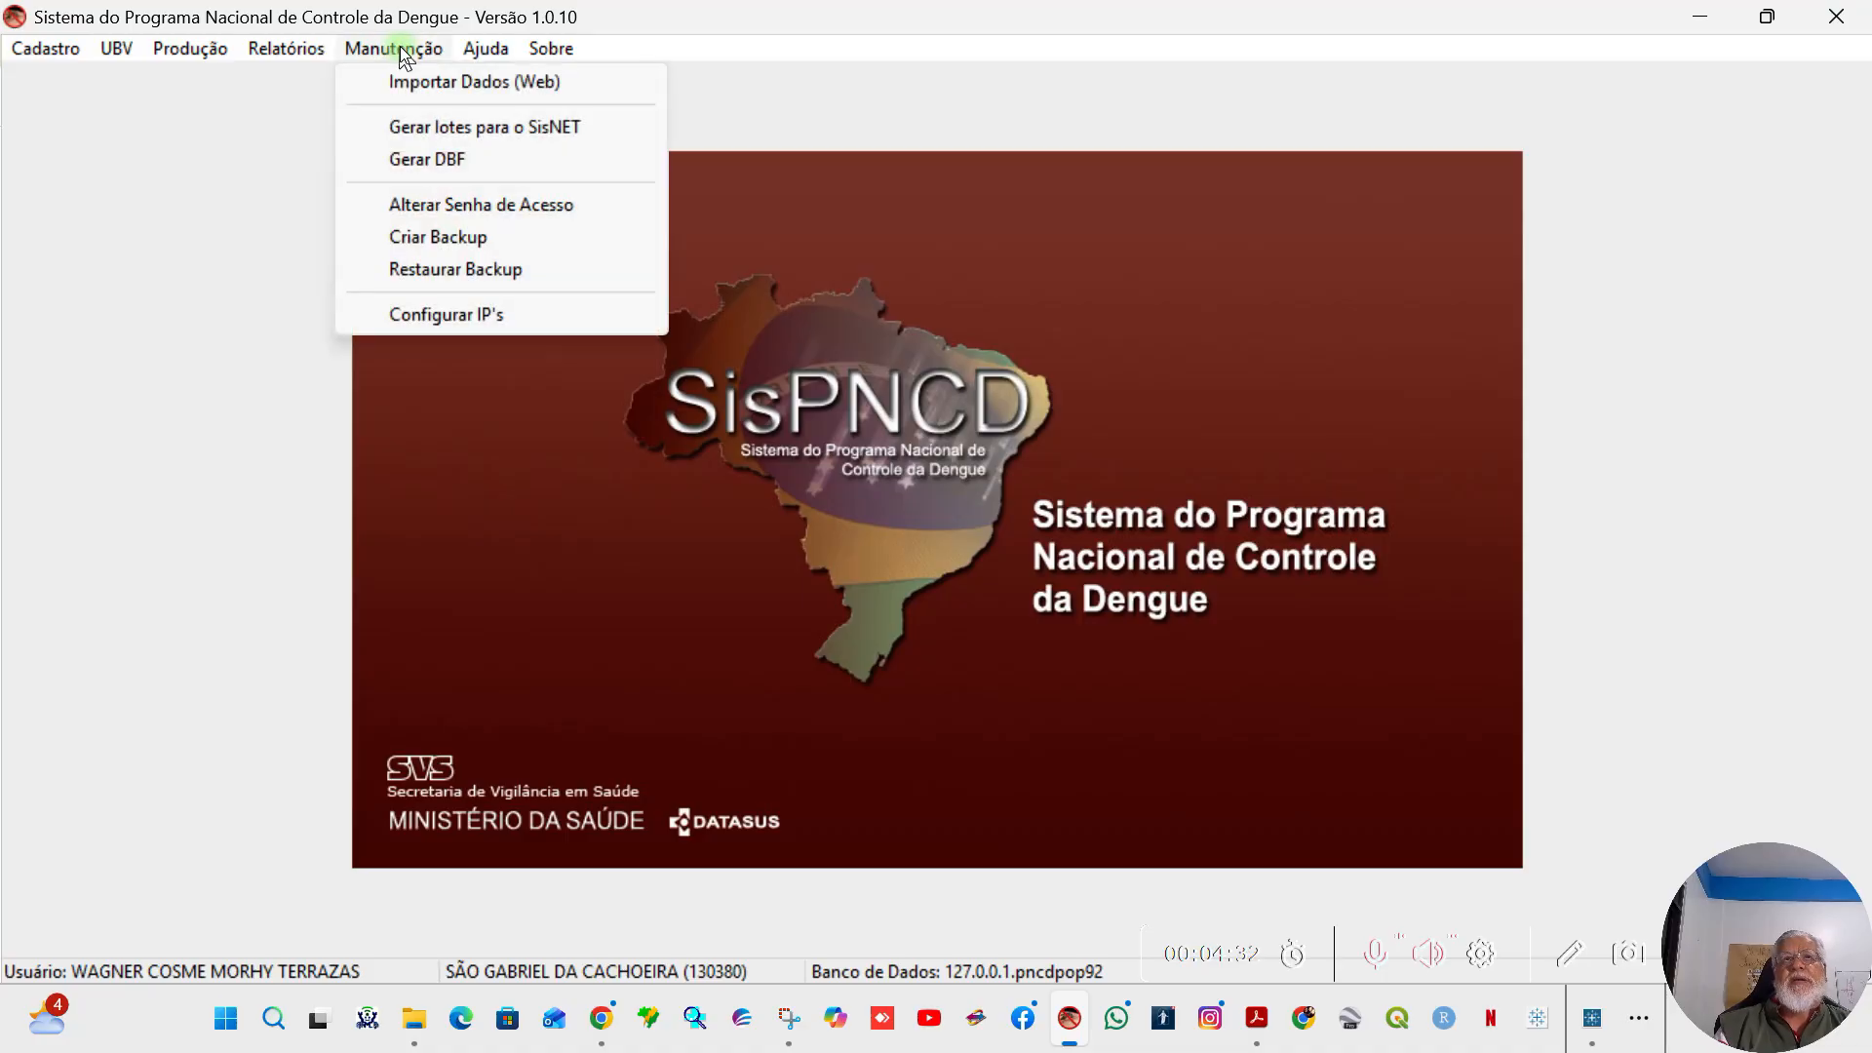
left_click(491, 86)
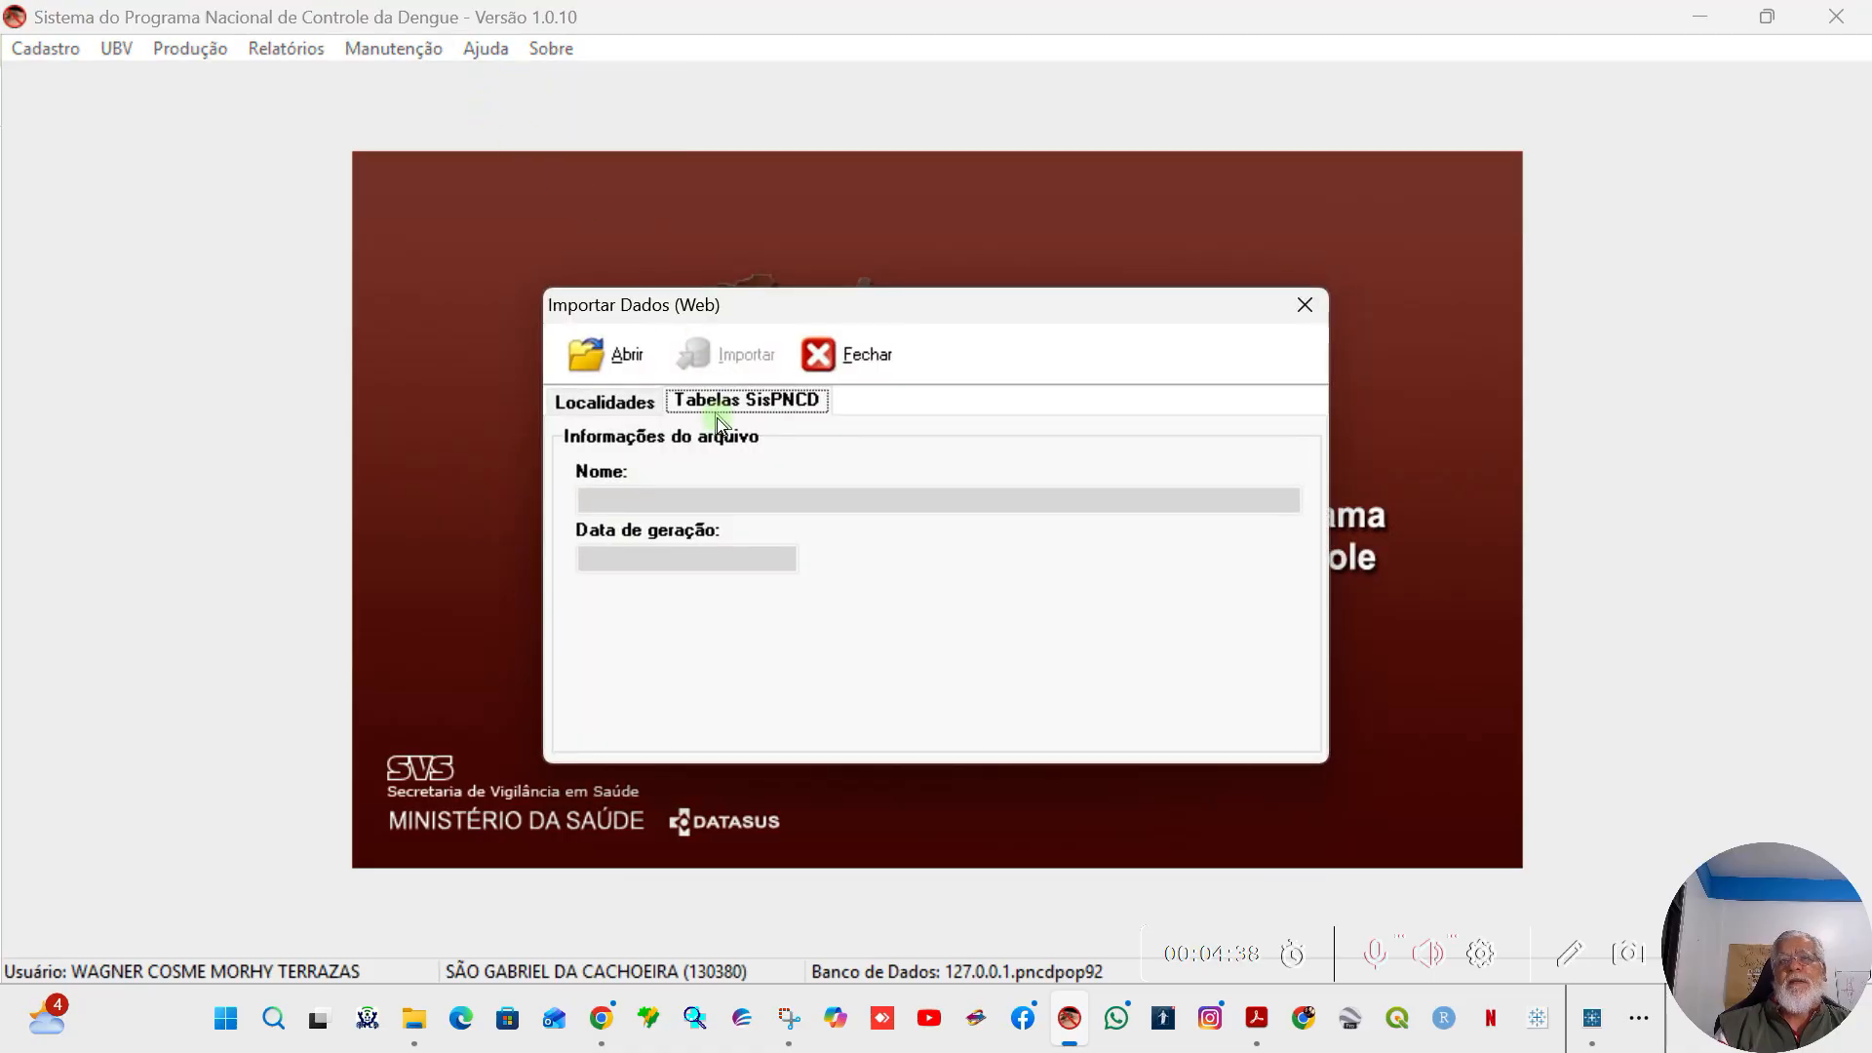
left_click(759, 409)
left_click(622, 404)
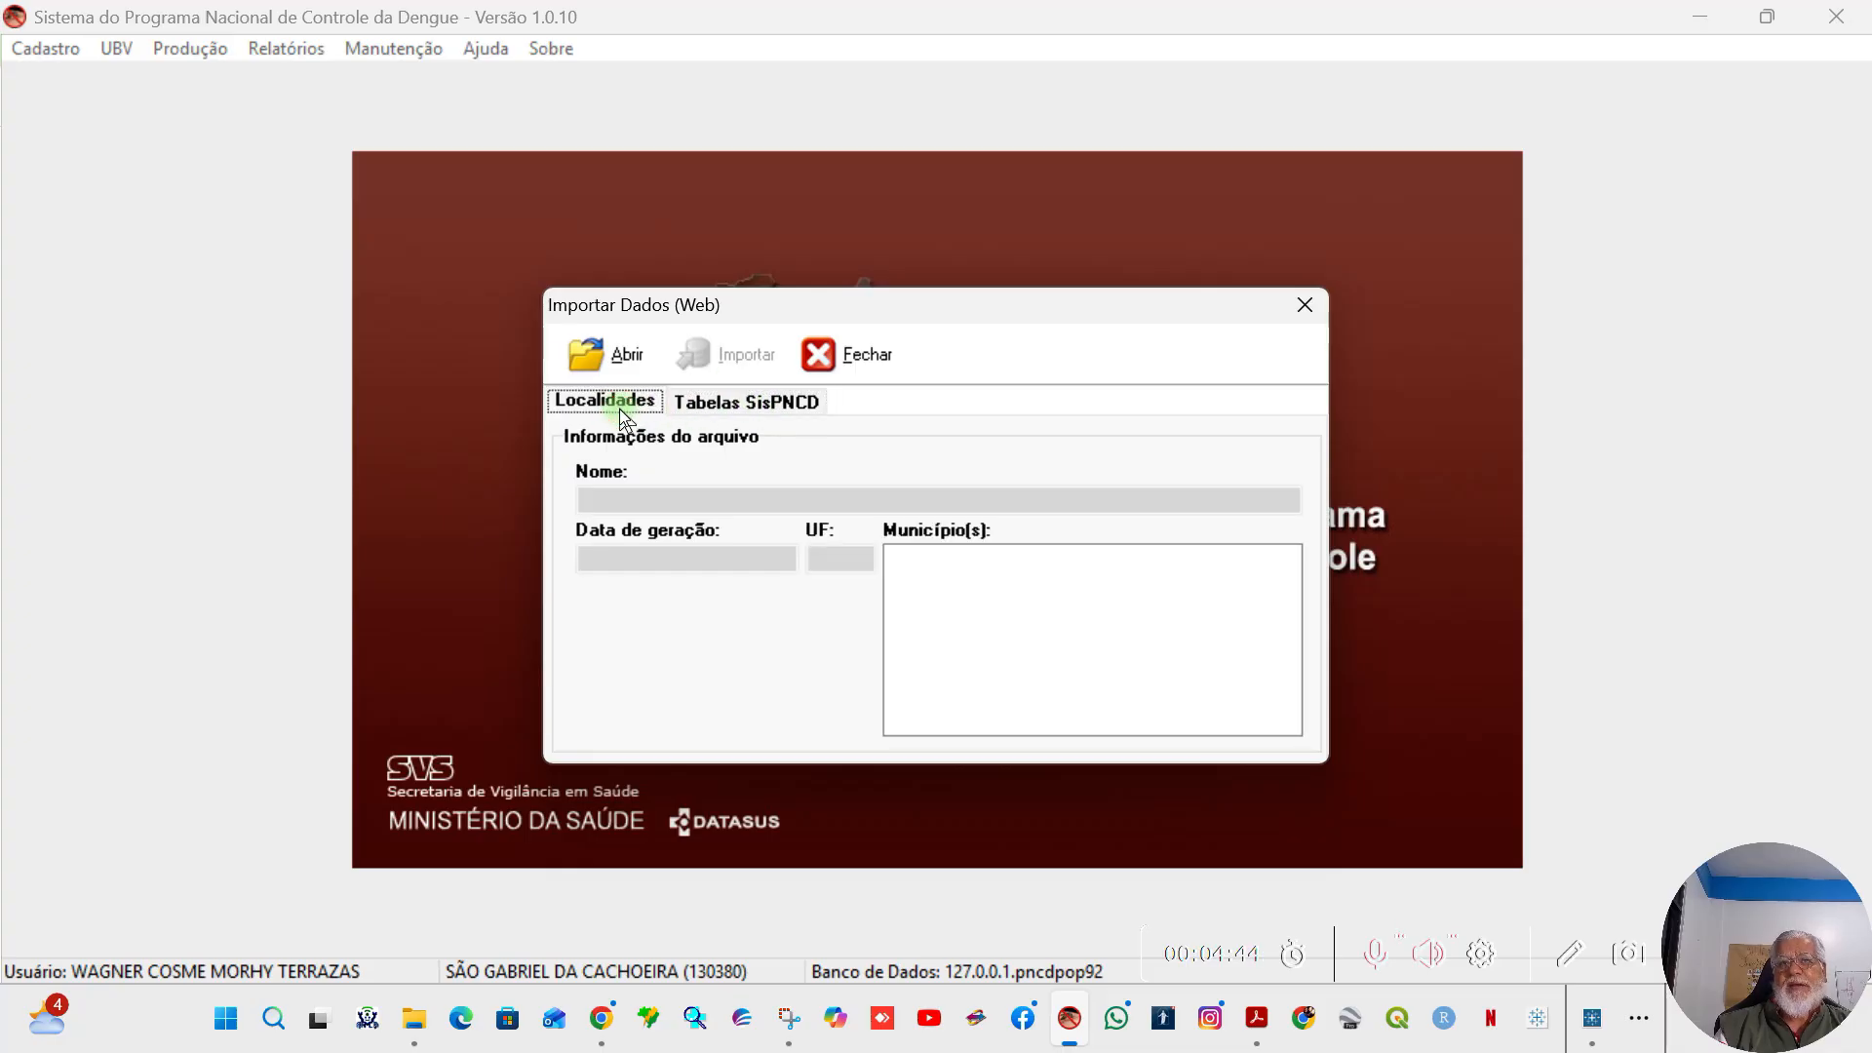
left_click(737, 405)
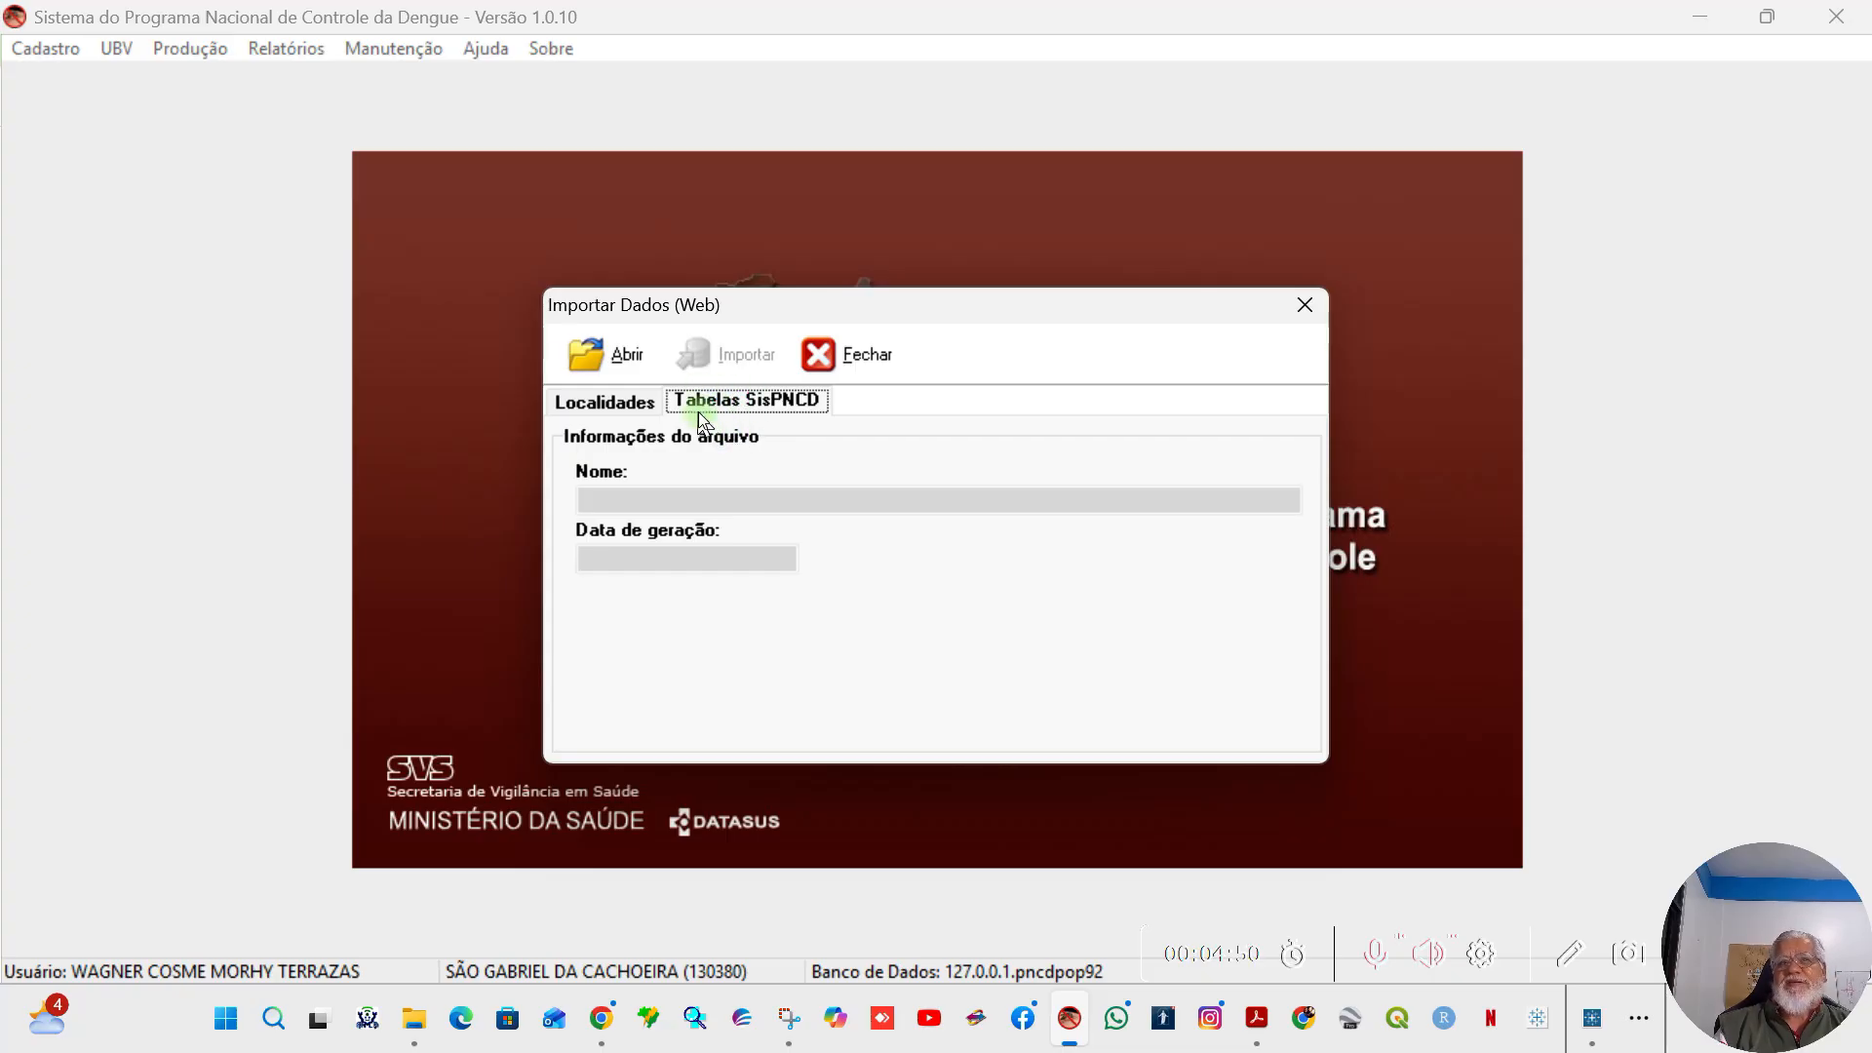
Step: Load the SisPNCD-M-130380 zip file from the Lotes SGC folder into the table import
left_click(621, 366)
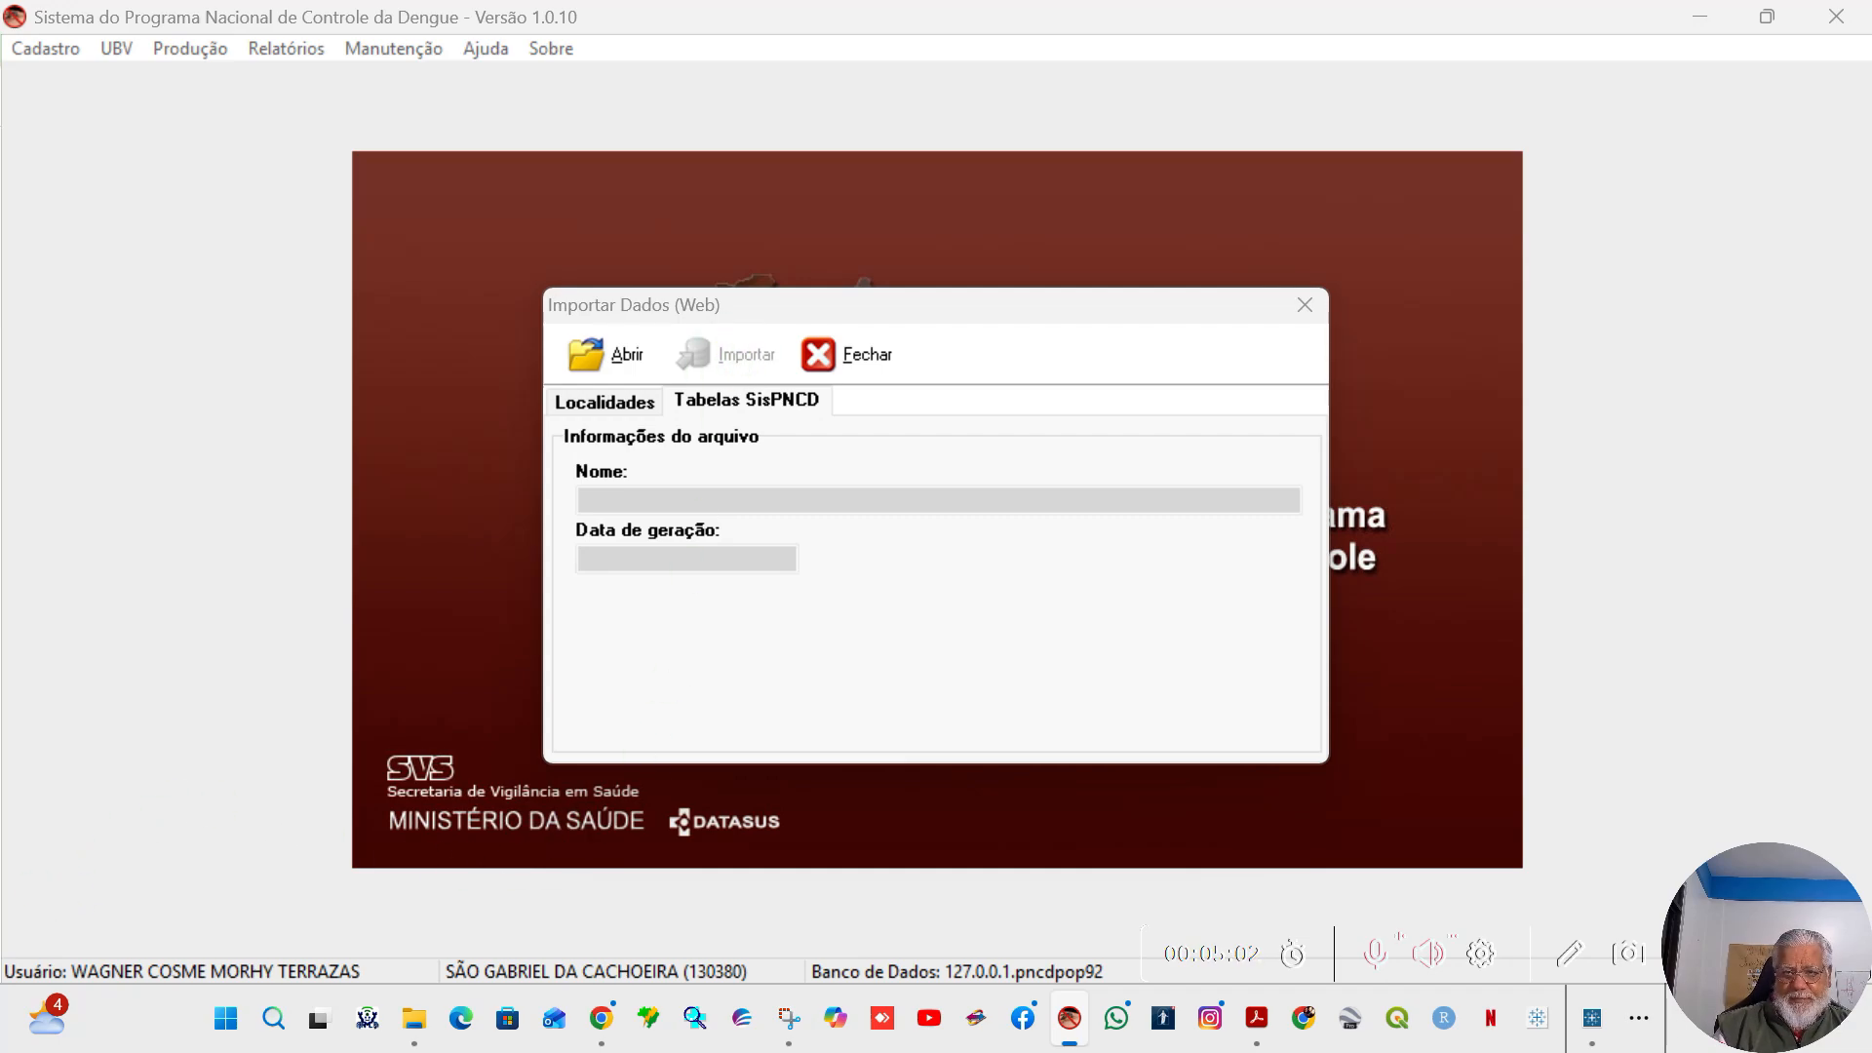
left_click_drag(0, 127, 1251, 217)
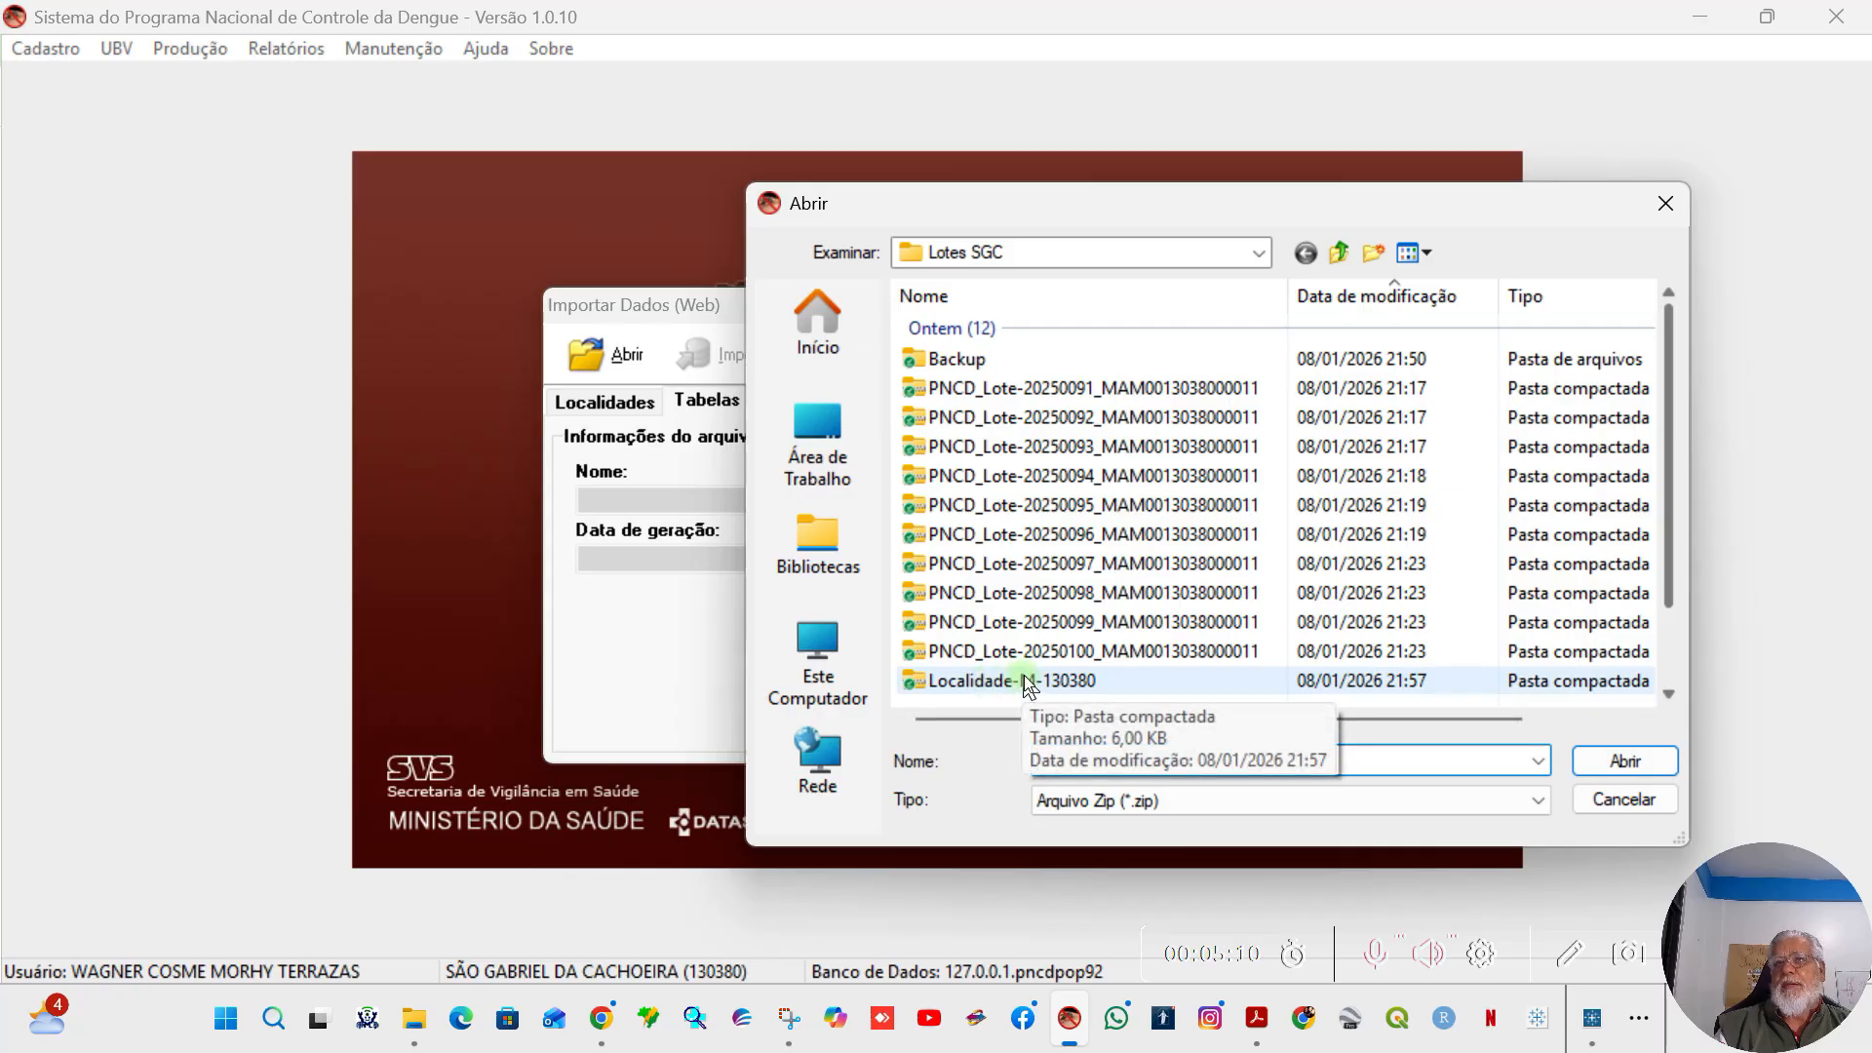
scroll(1024, 675, "down", 1)
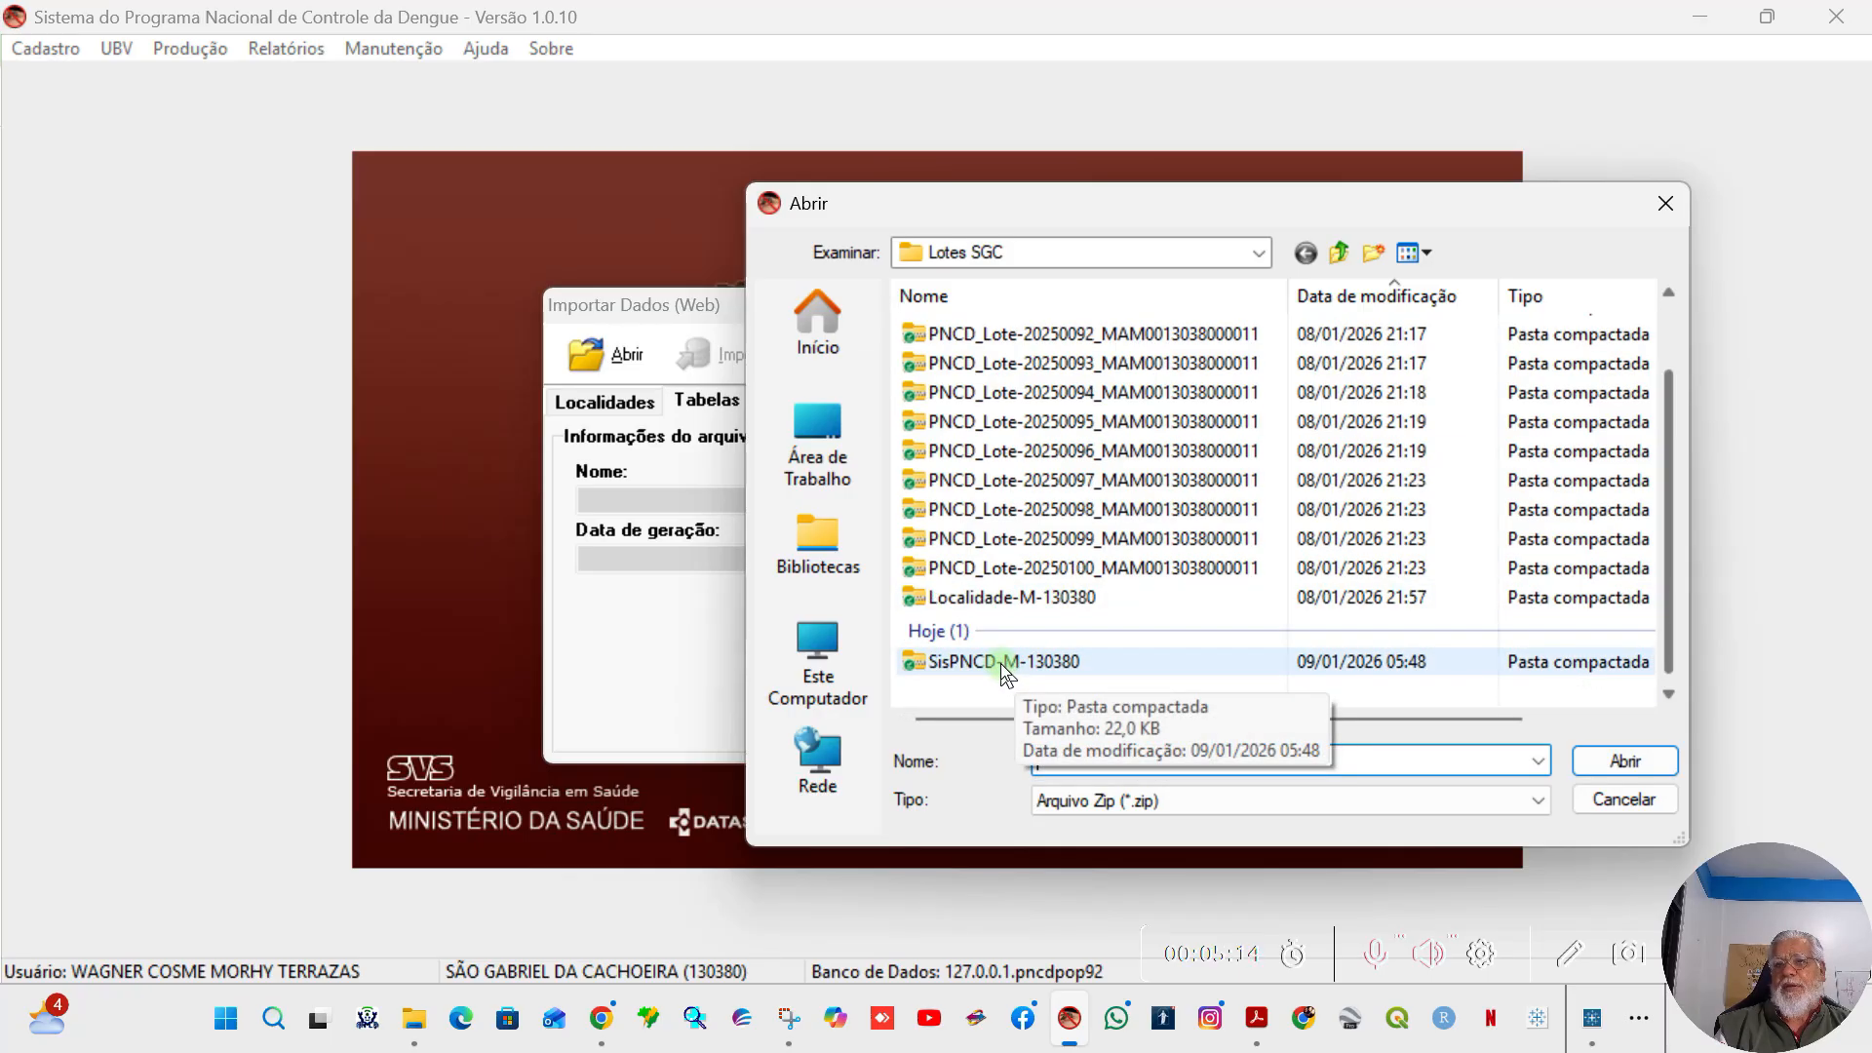
left_click(1000, 663)
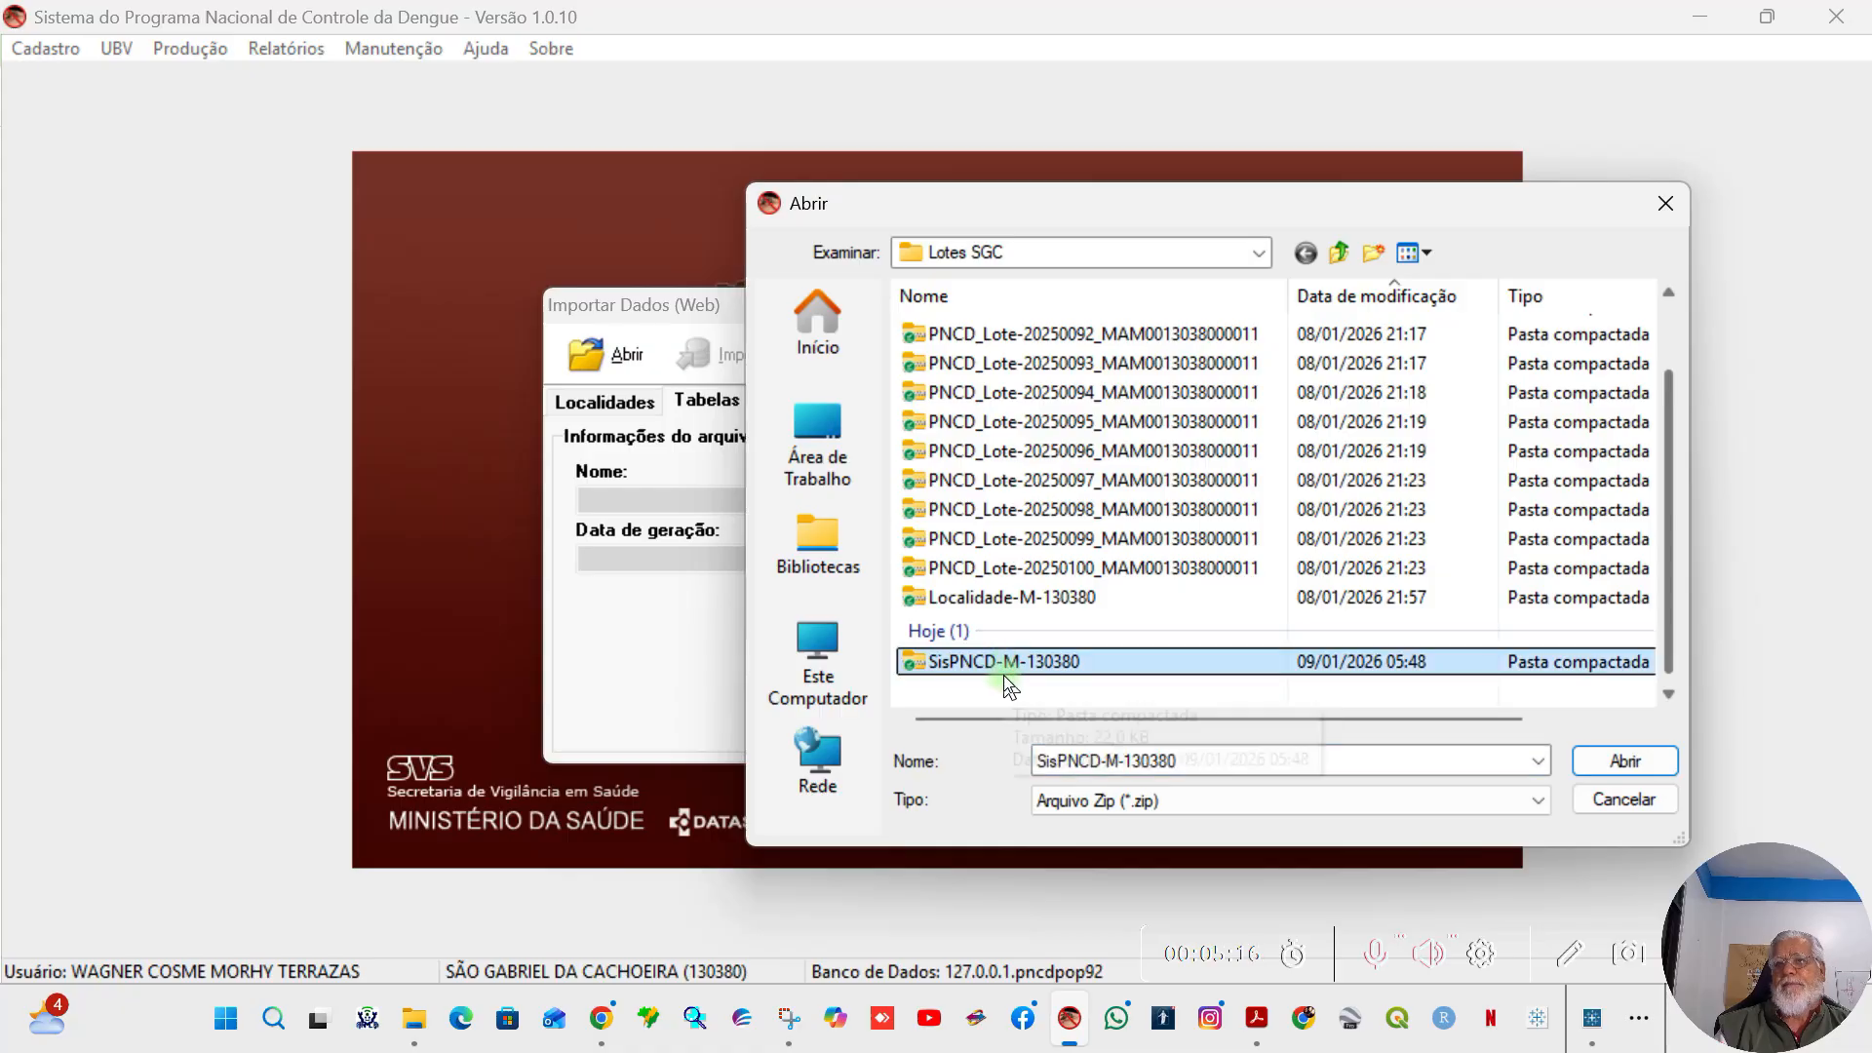
left_click(1623, 759)
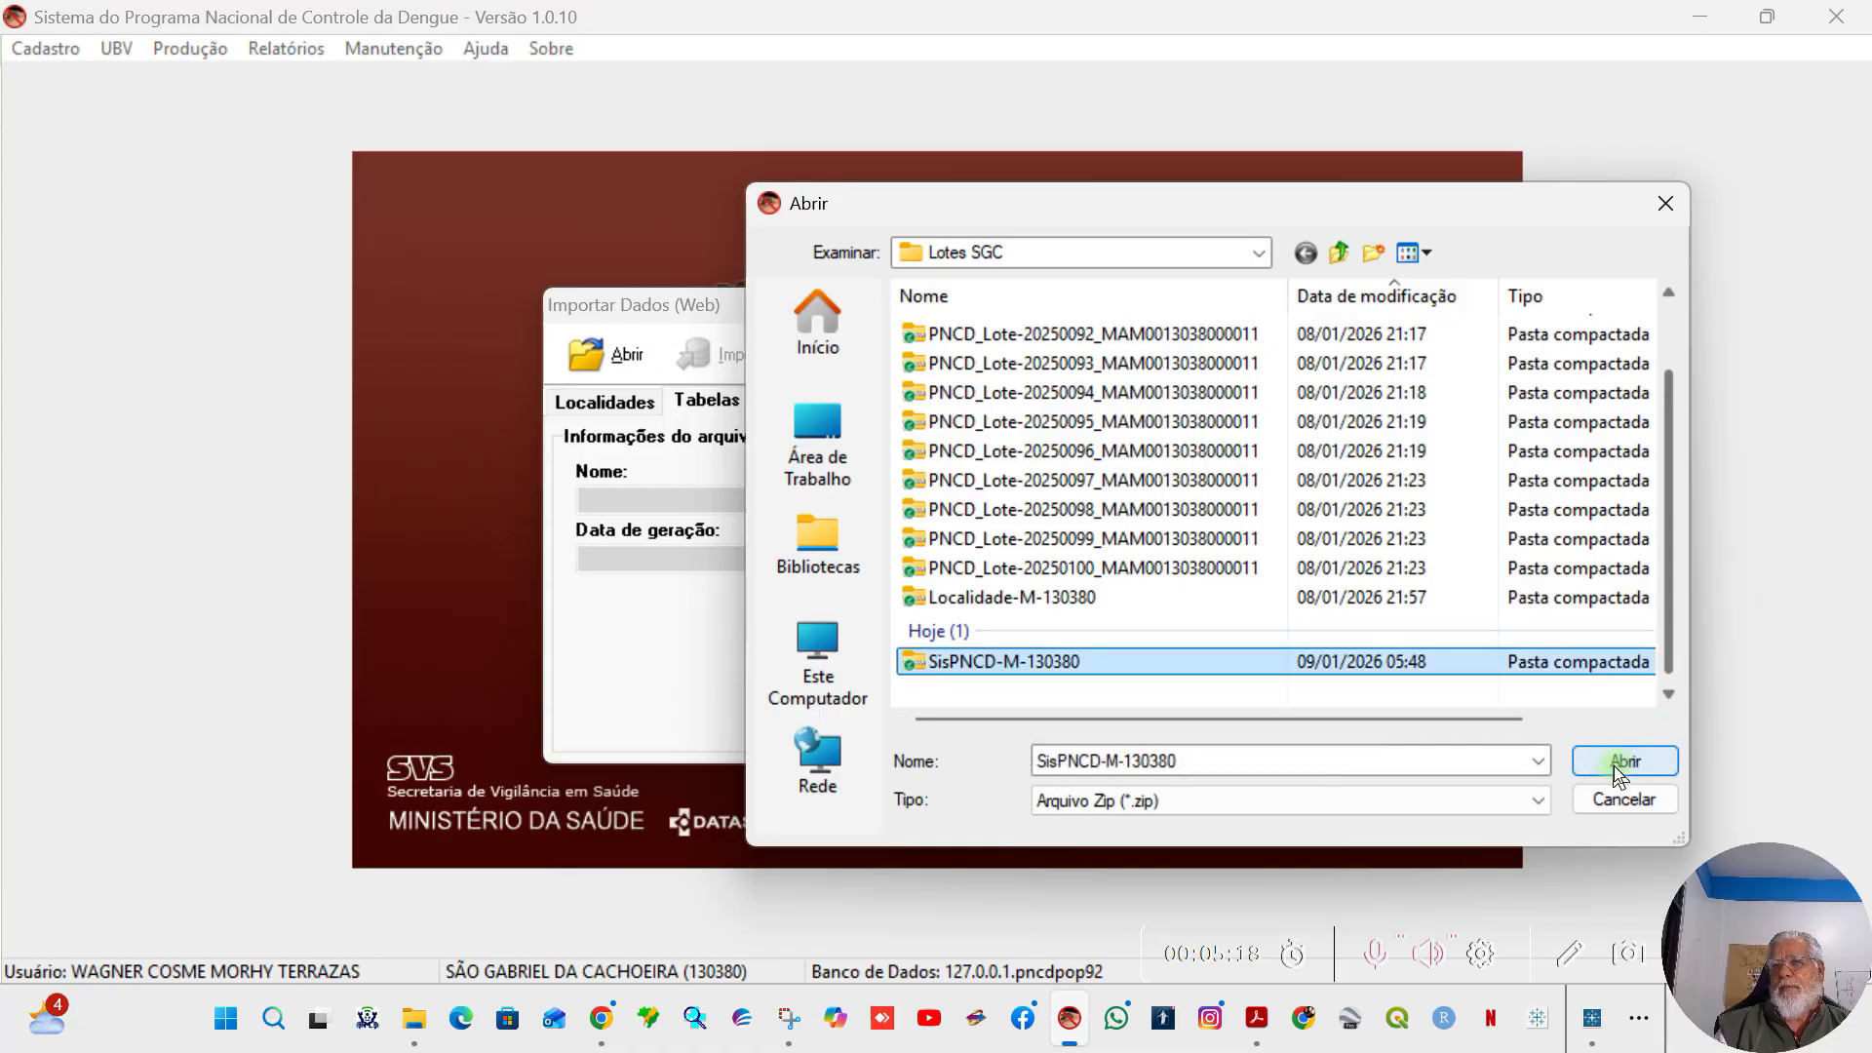
left_click(1607, 764)
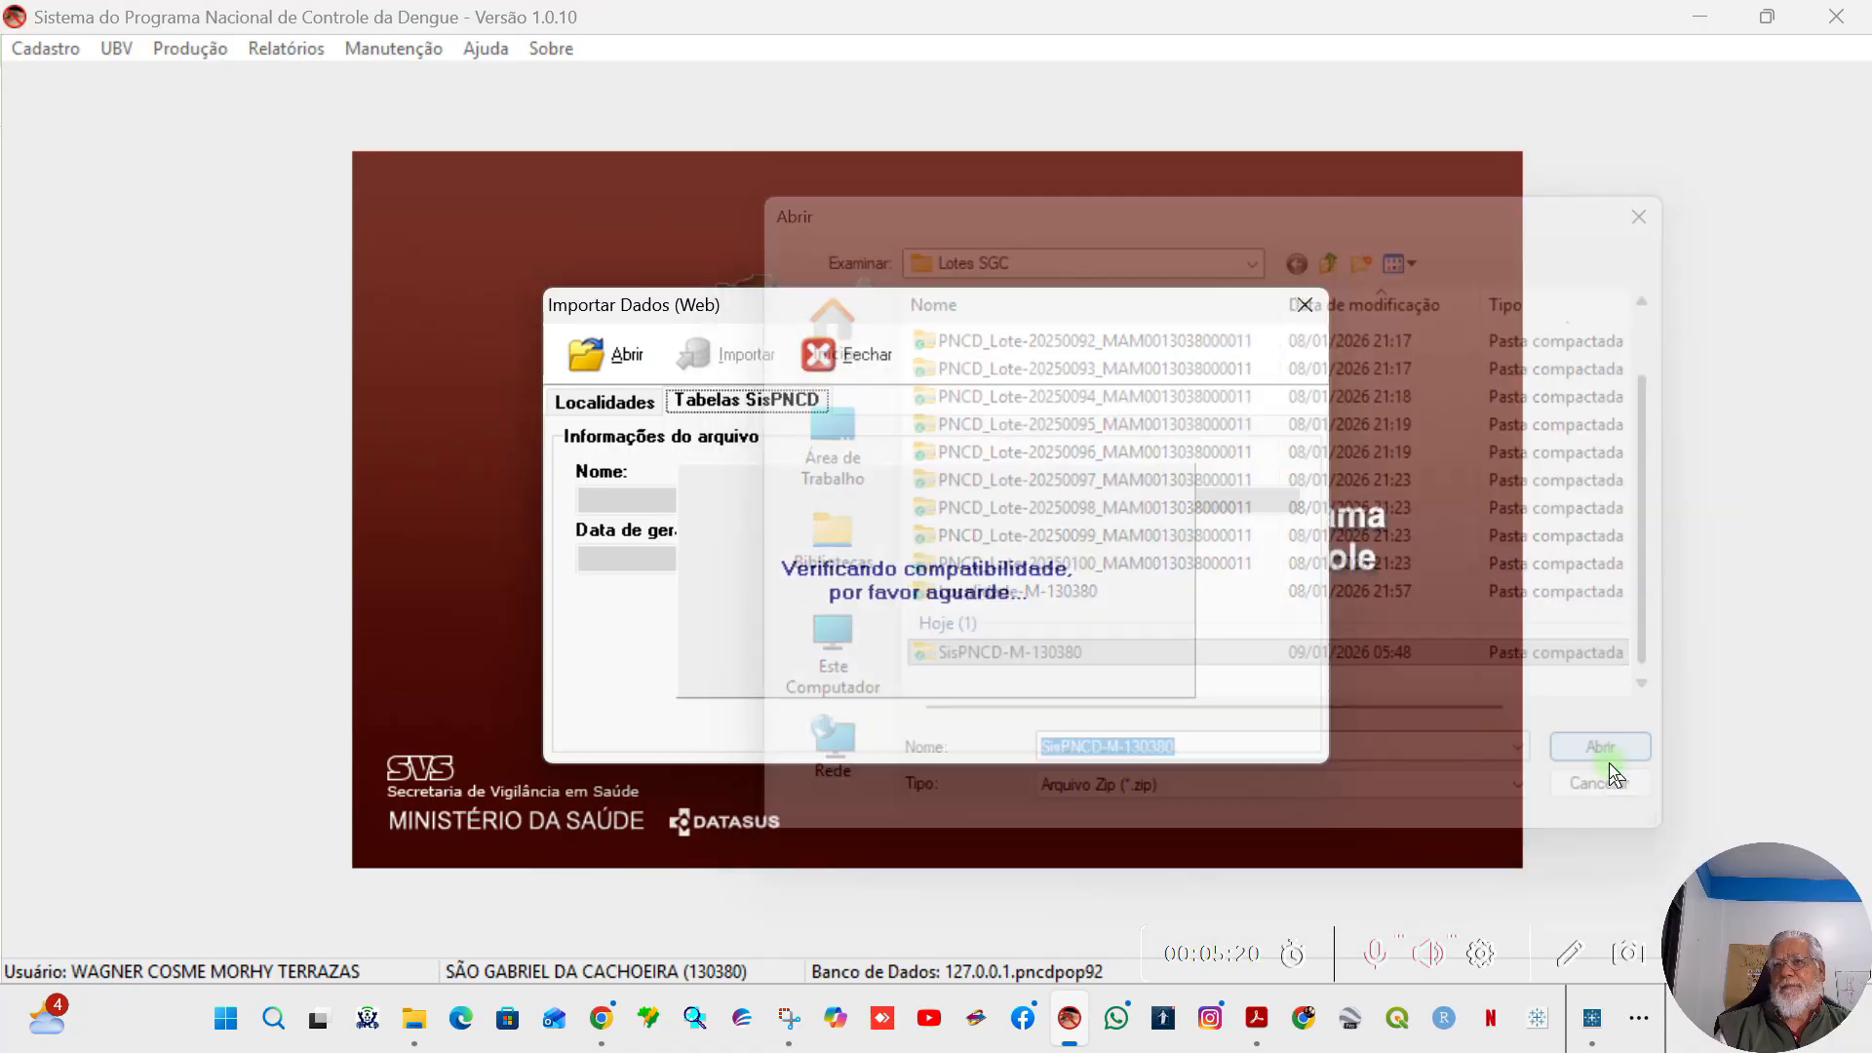
left_click(1135, 683)
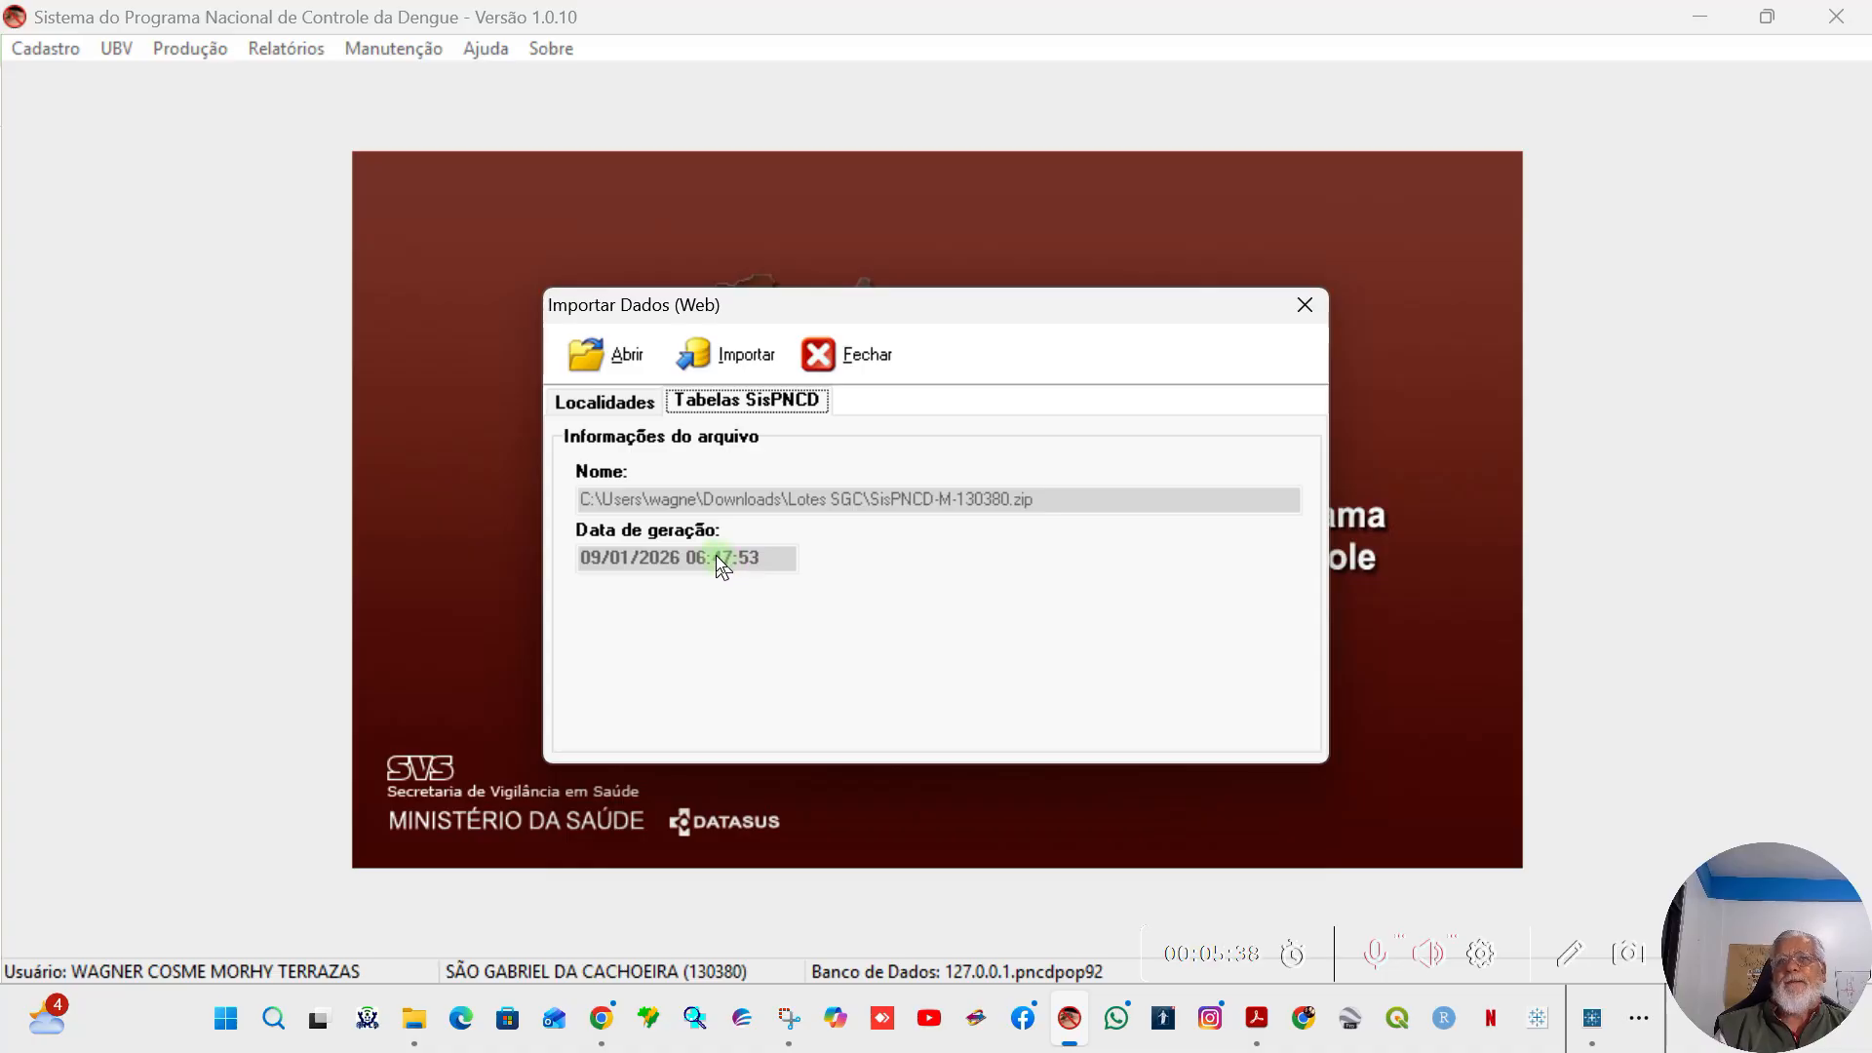
Step: Import the loaded SisPNCD tables file and close the web data import
left_click(744, 364)
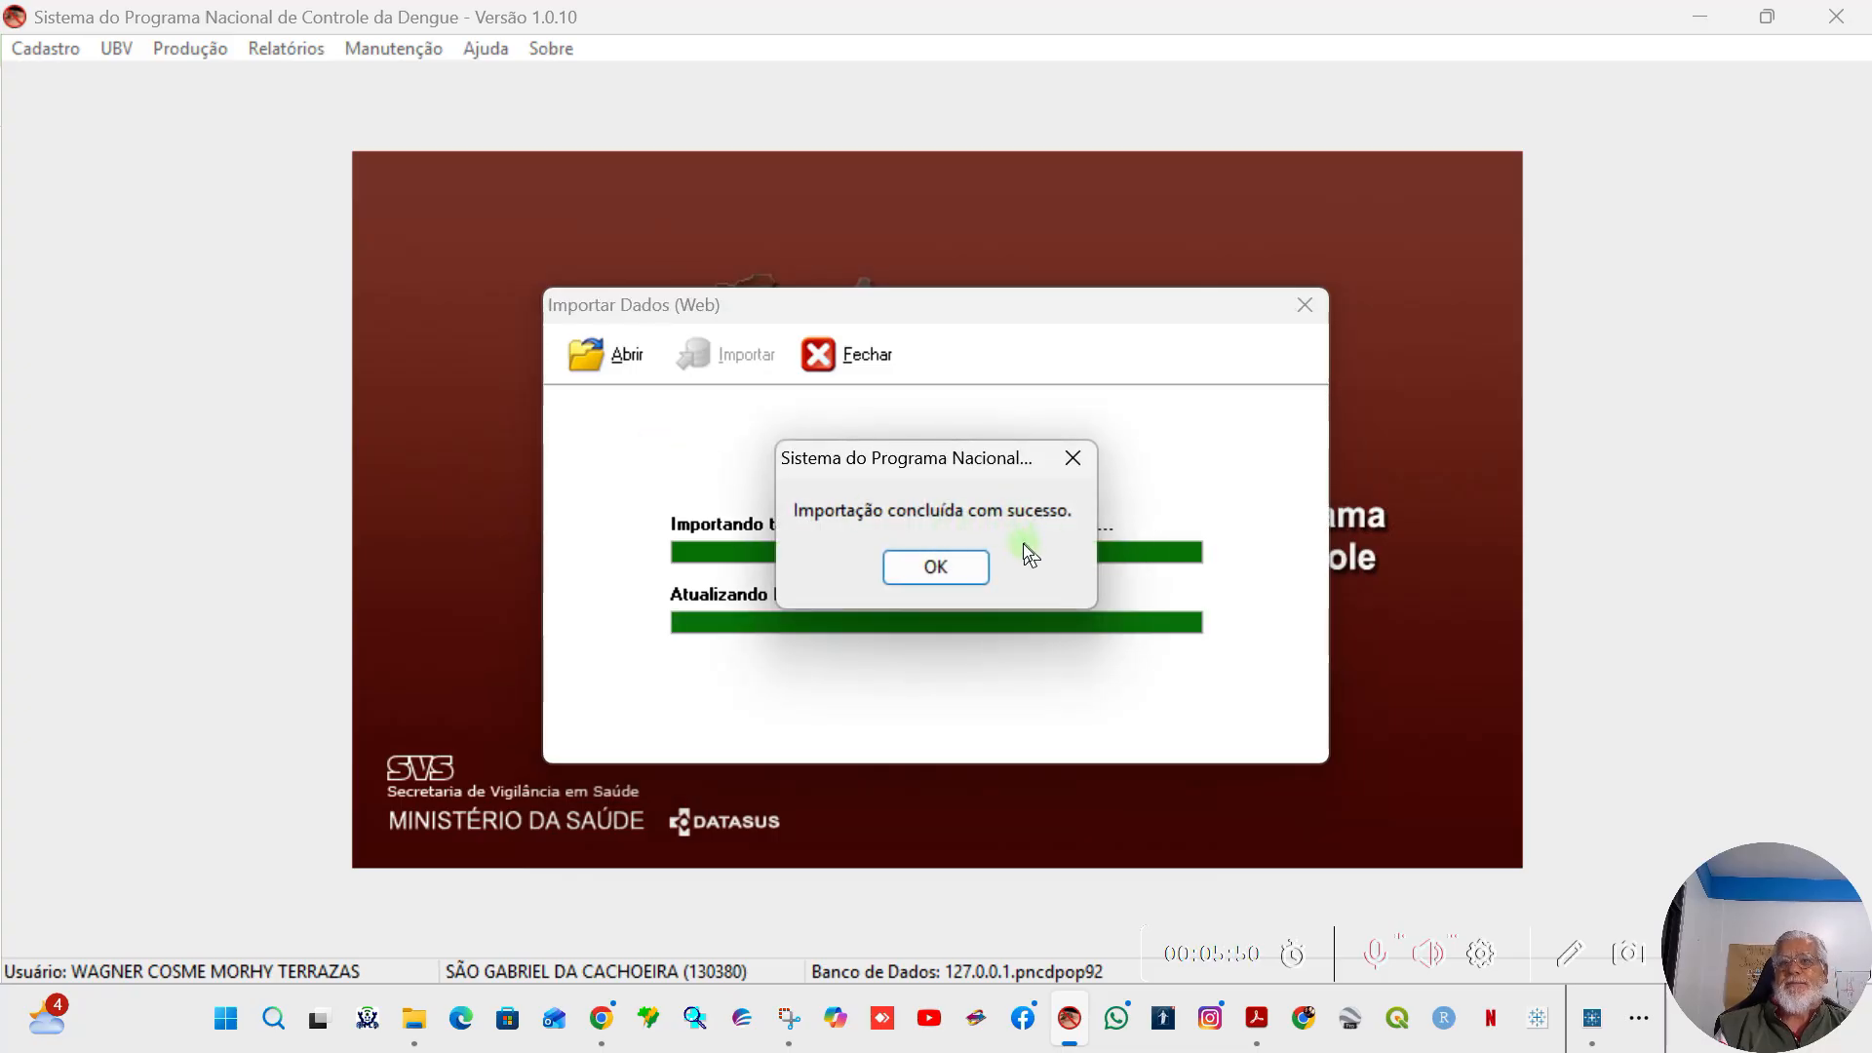
left_click(923, 573)
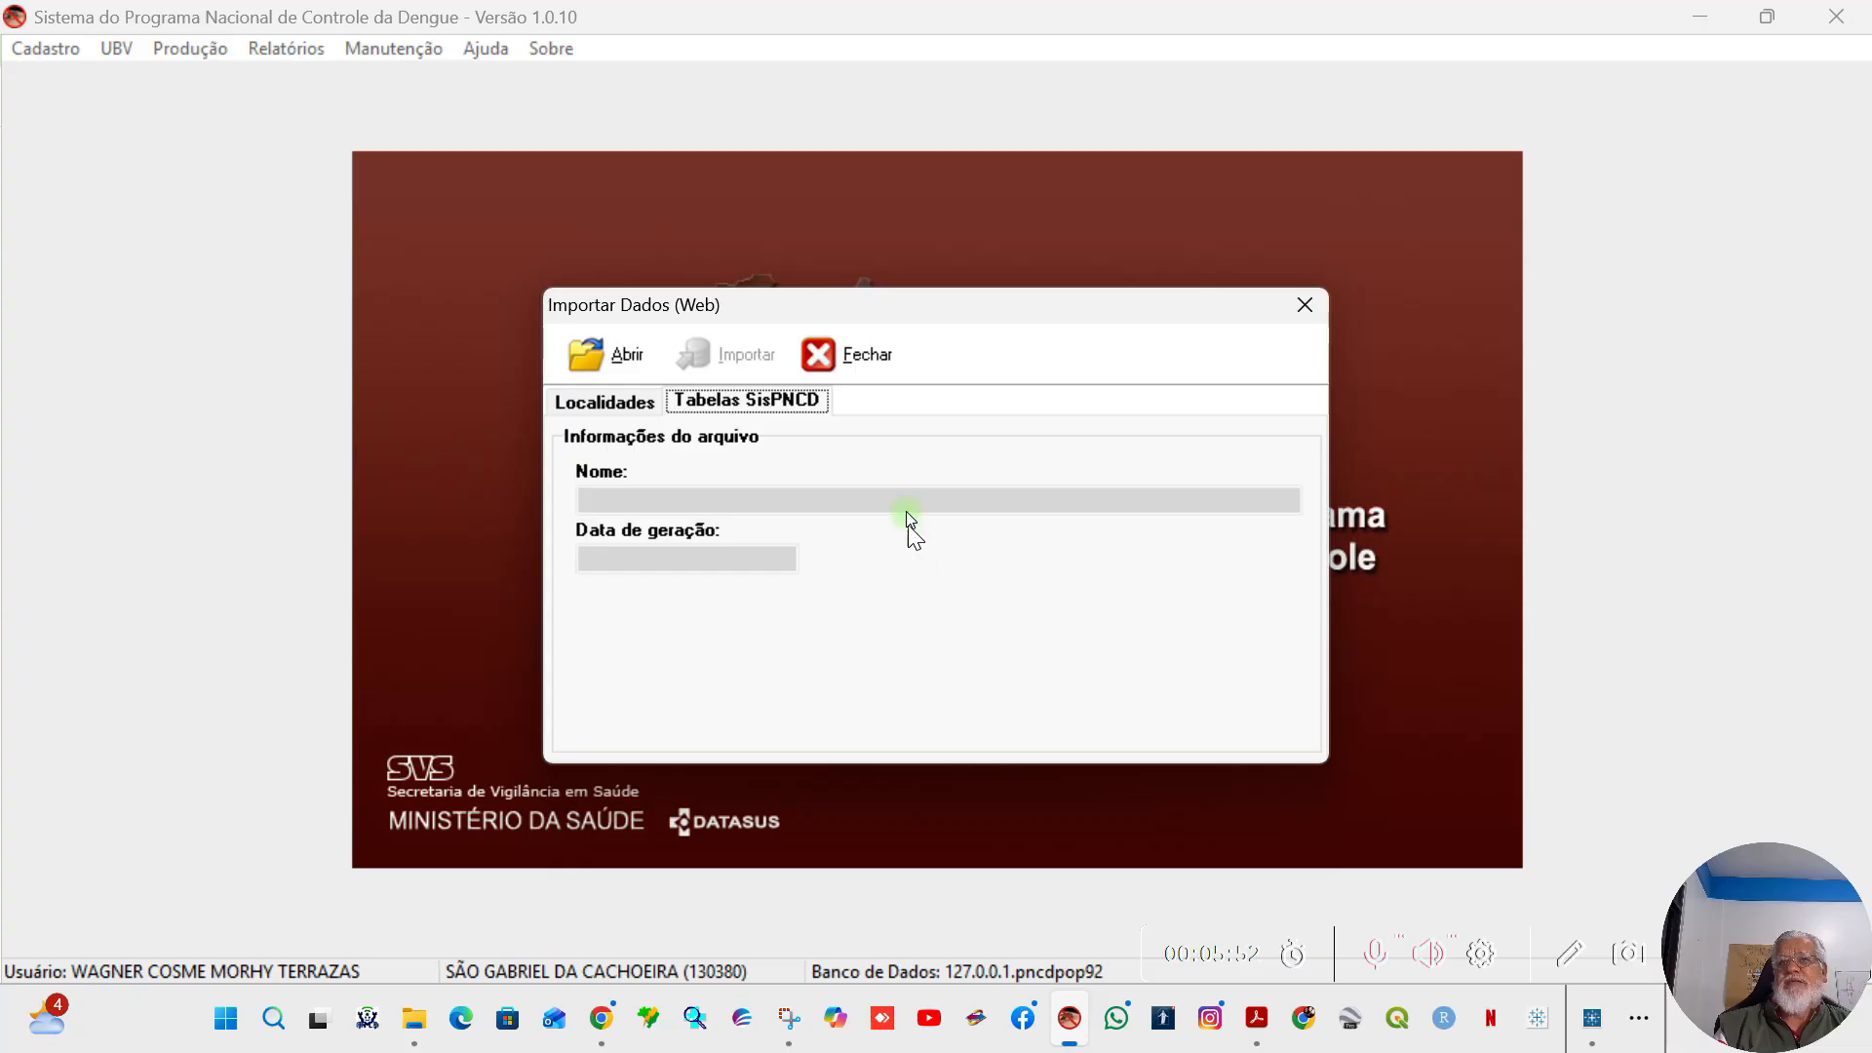
left_click(865, 355)
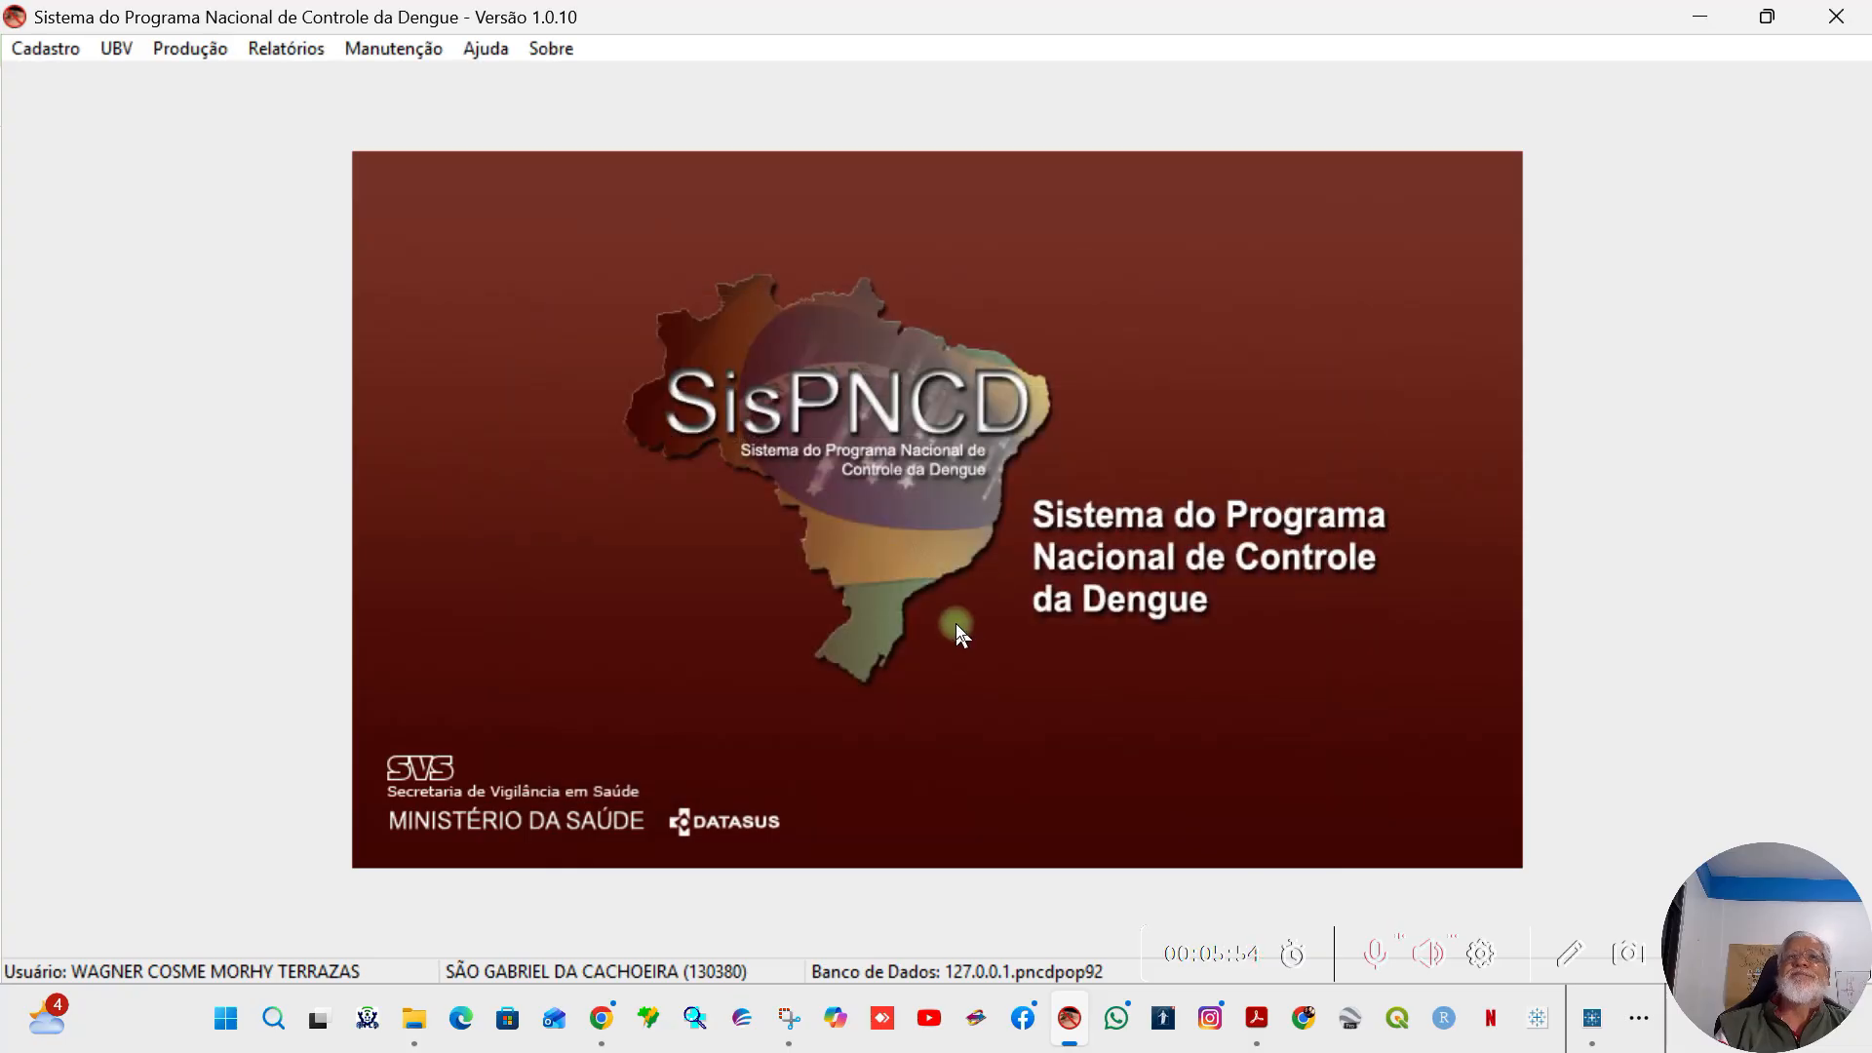
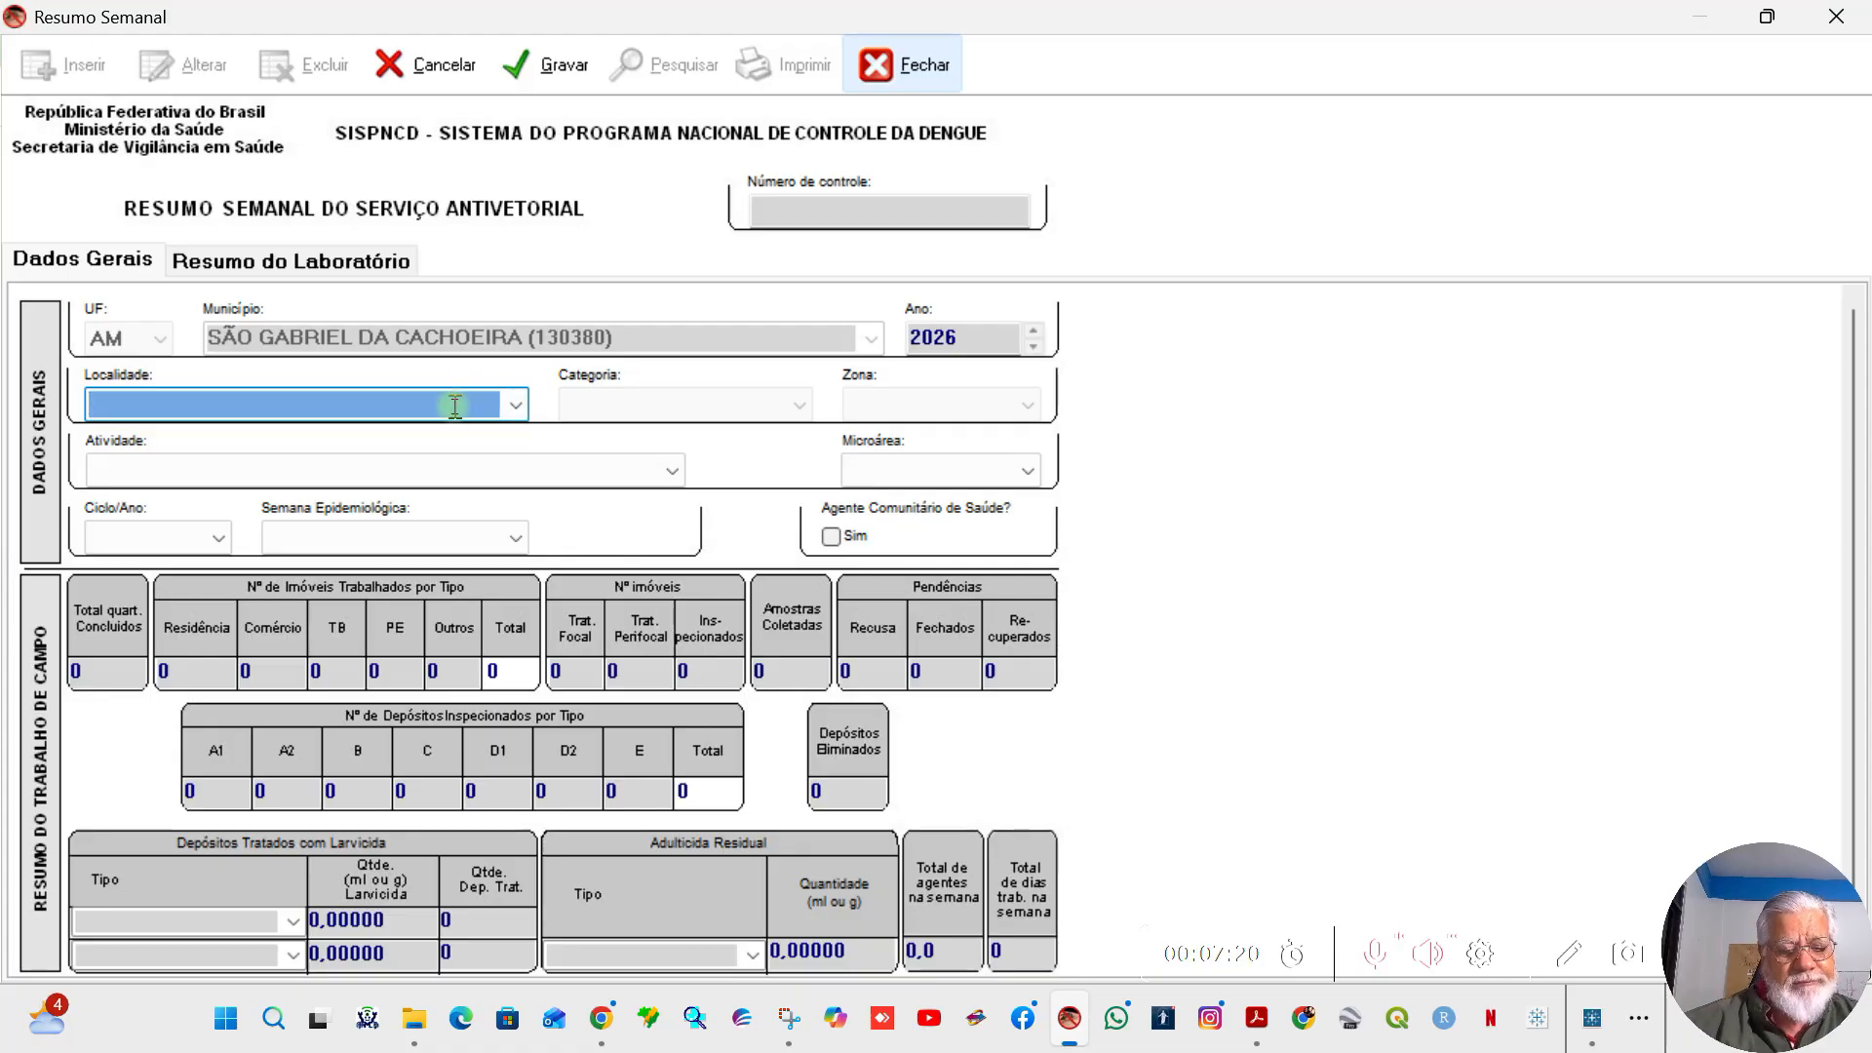
Step: List all localities with the % wildcard and set the weekly summary's Localidade to DABARU (494)
type("%")
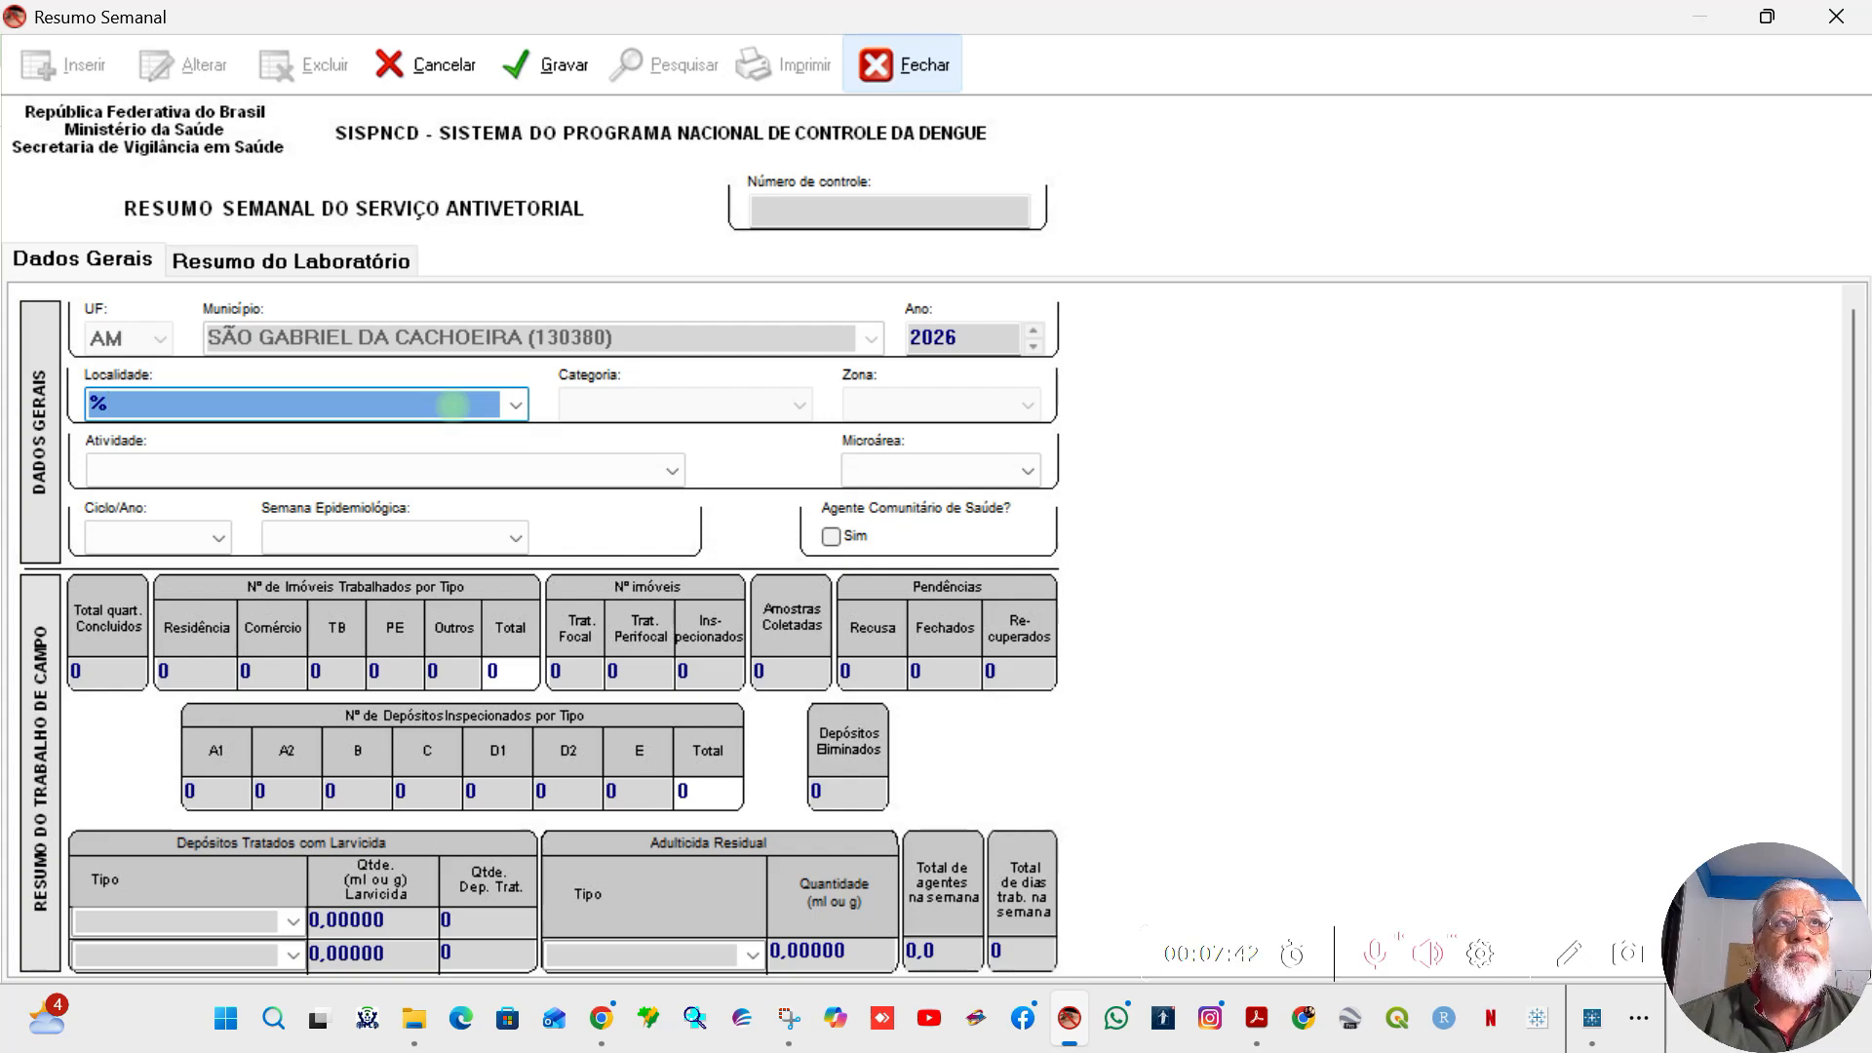
left_click(453, 404)
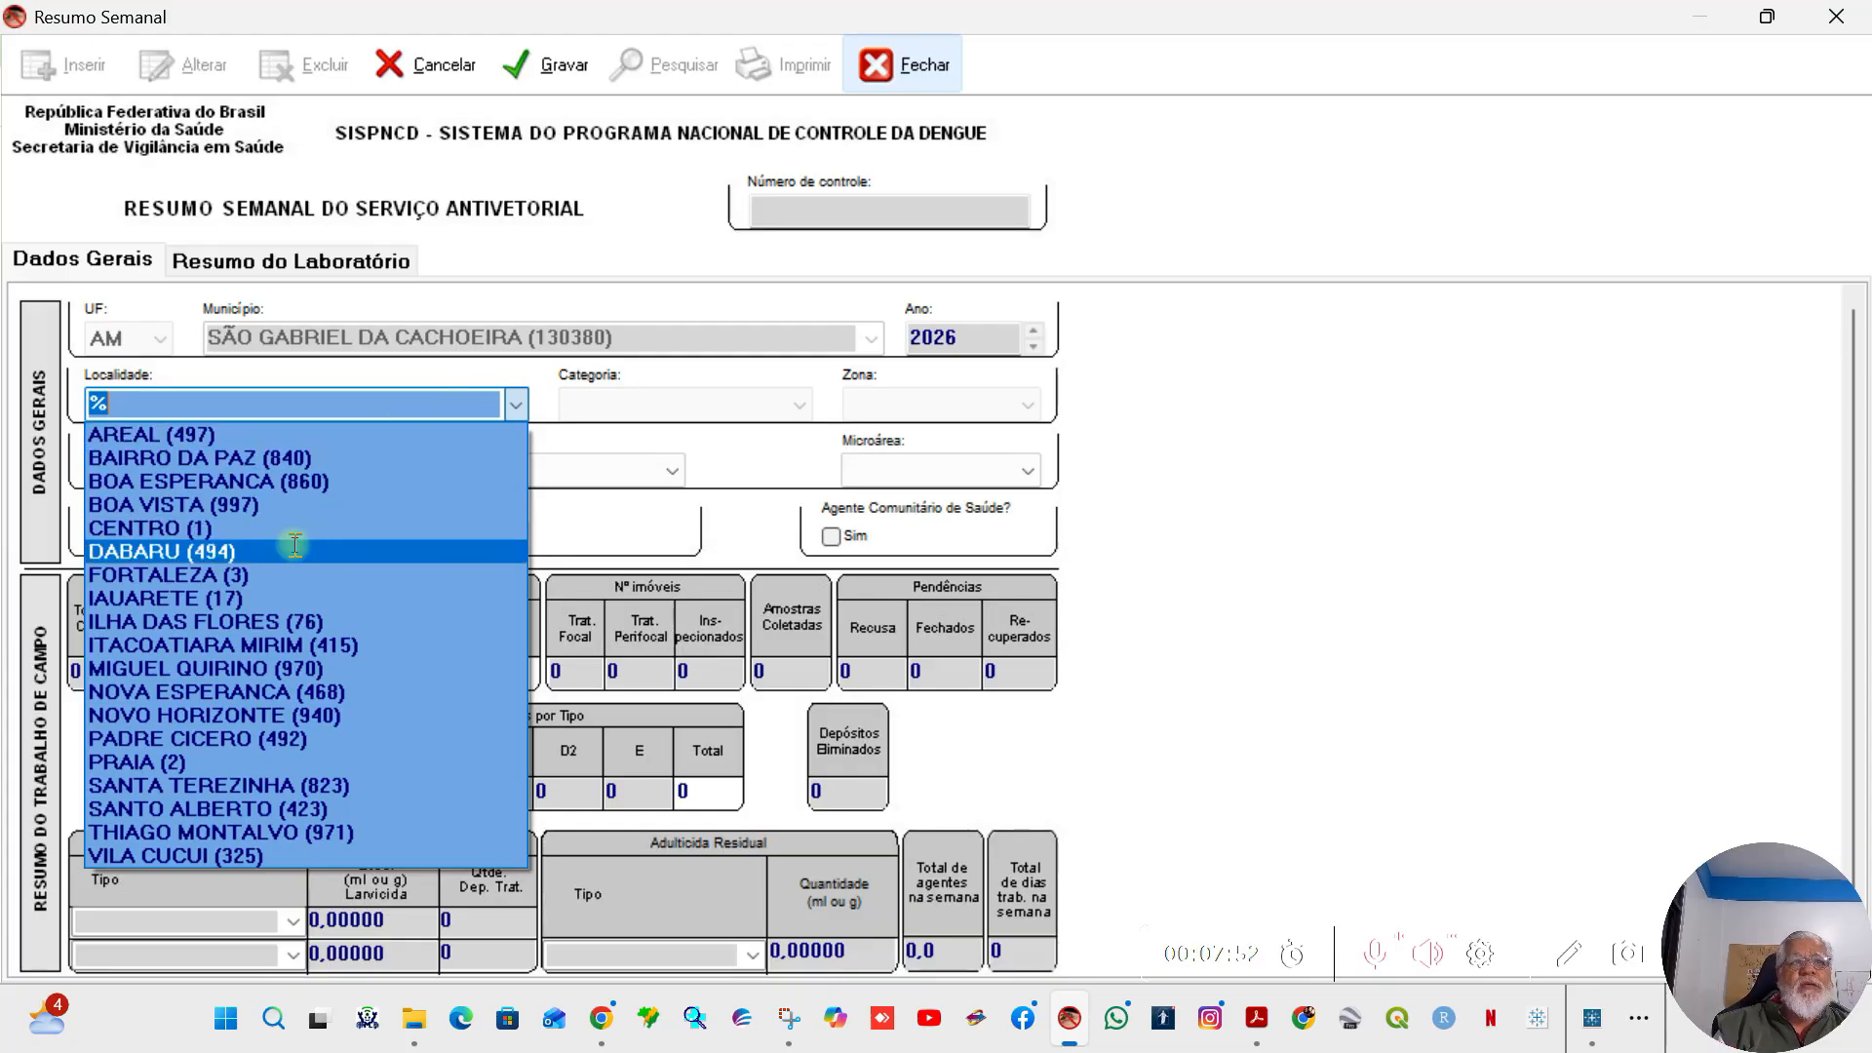
key("Escape")
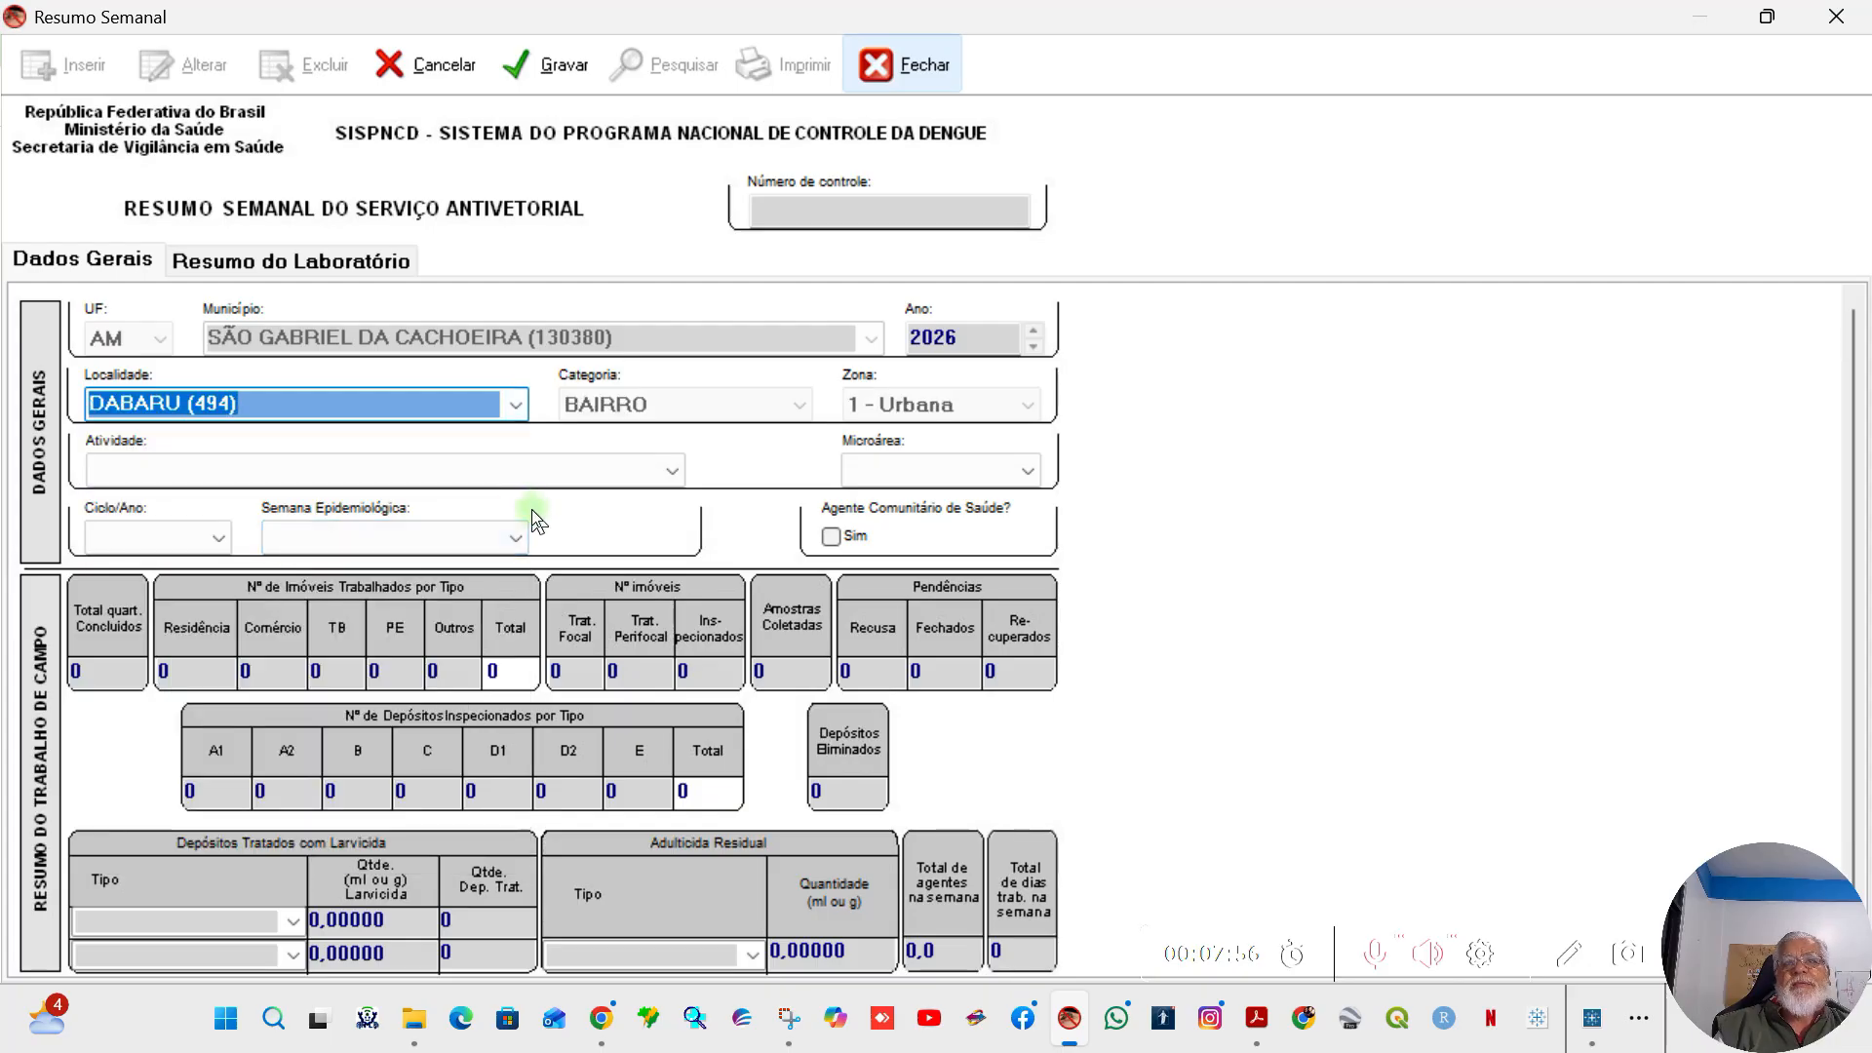
Step: Set Atividade to 3 - PE - Ponto Estratégico (PPE + TPE), with cycle 01/2026 and epidemiological week 01 - 04/01/2026
left_click(663, 472)
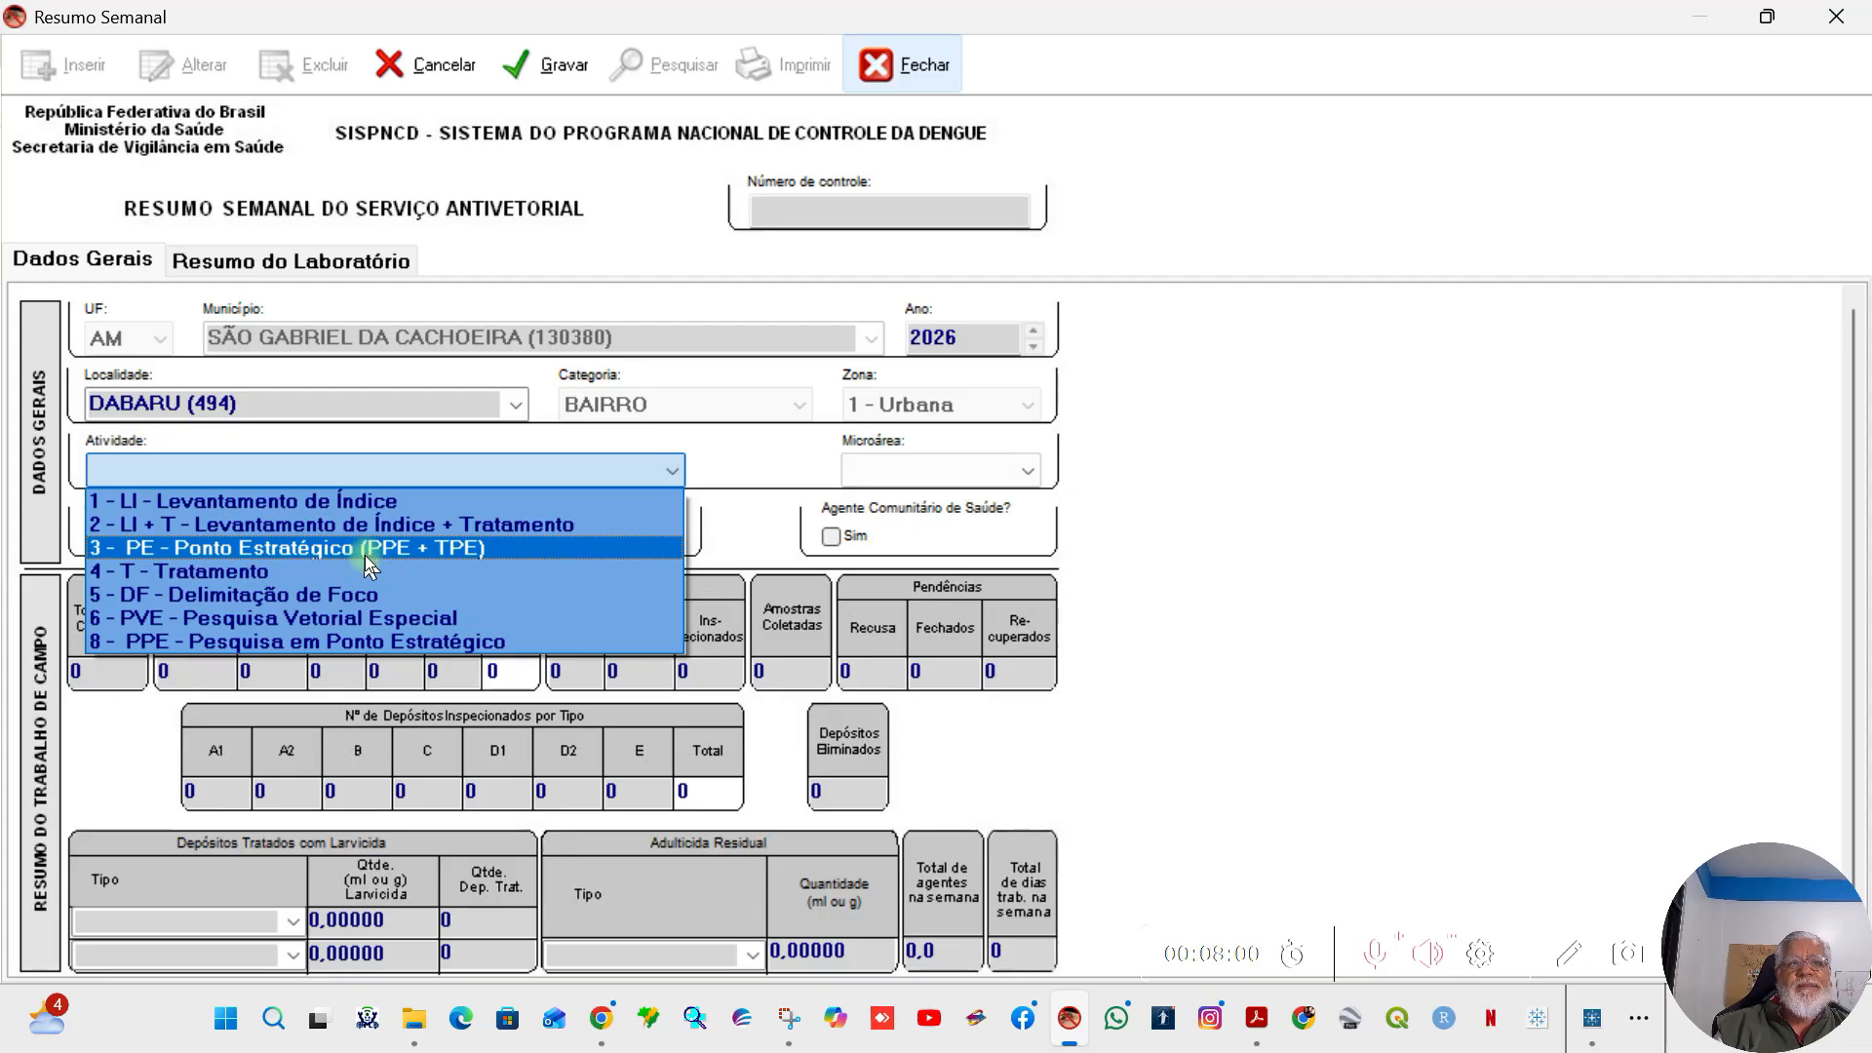
left_click(364, 548)
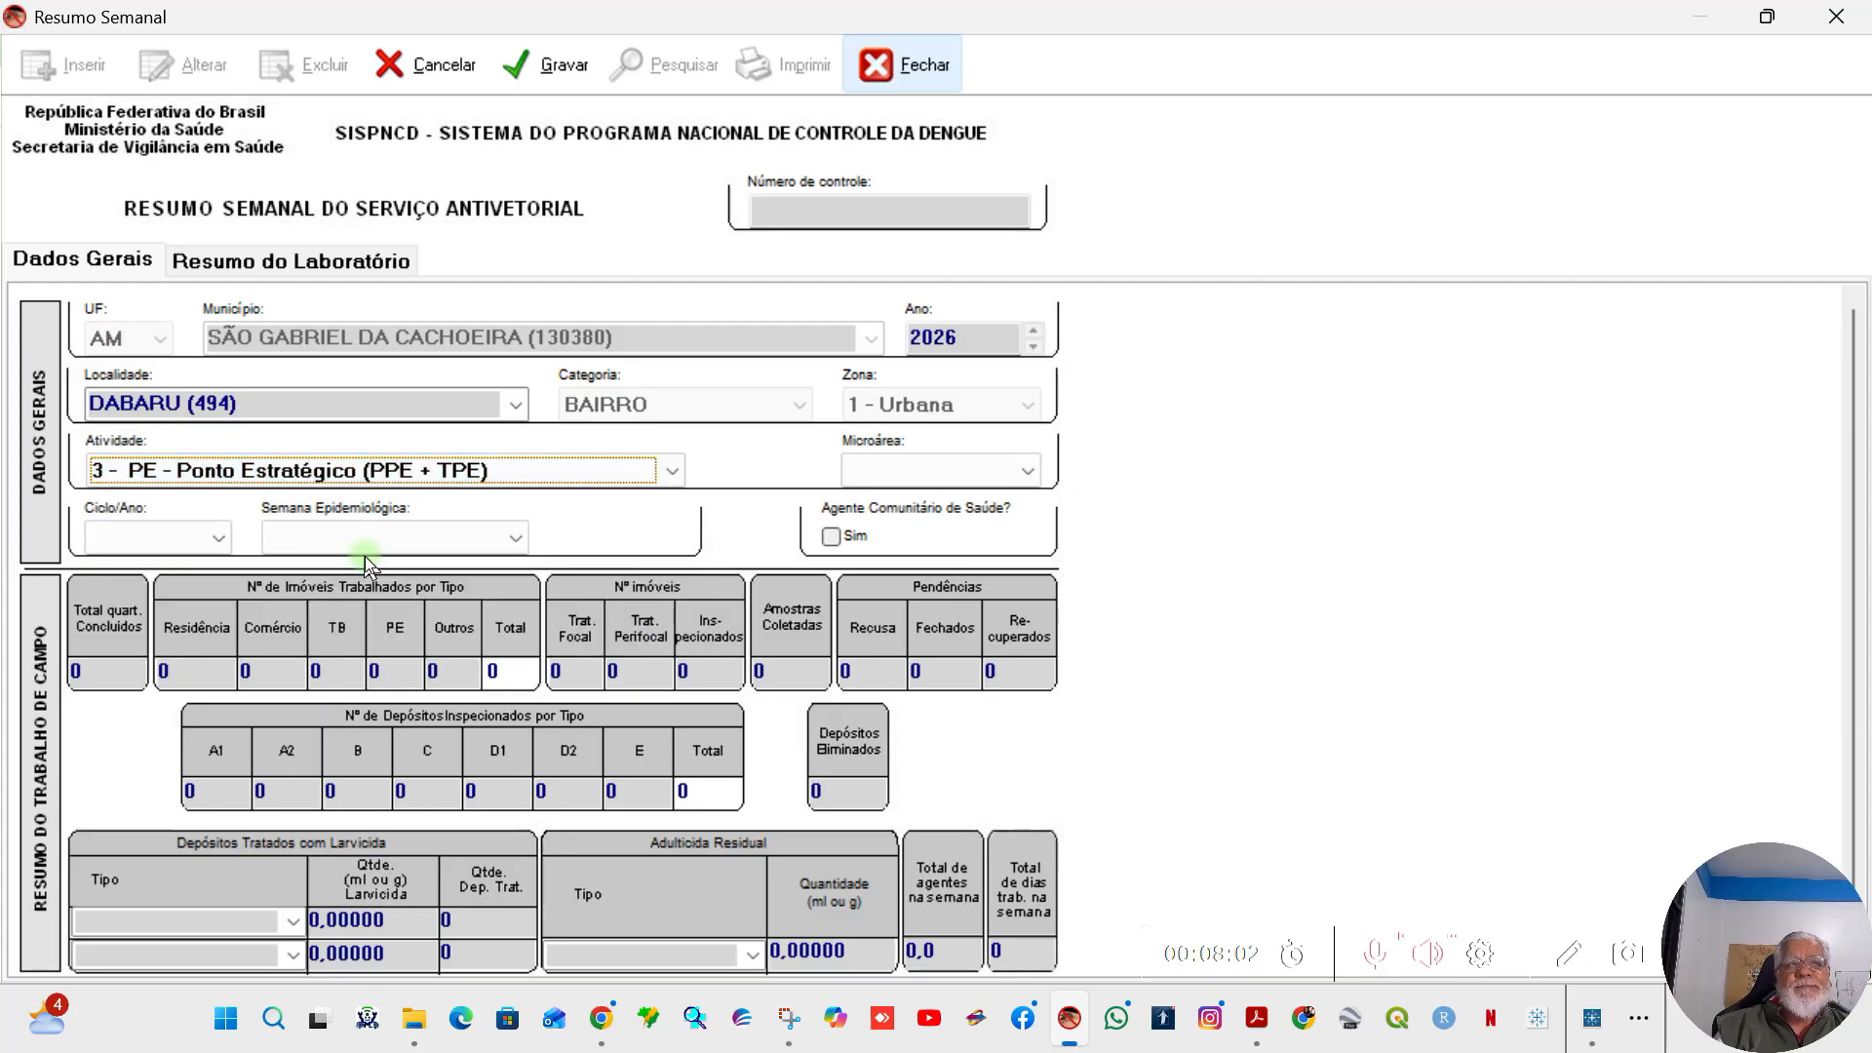
left_click(217, 541)
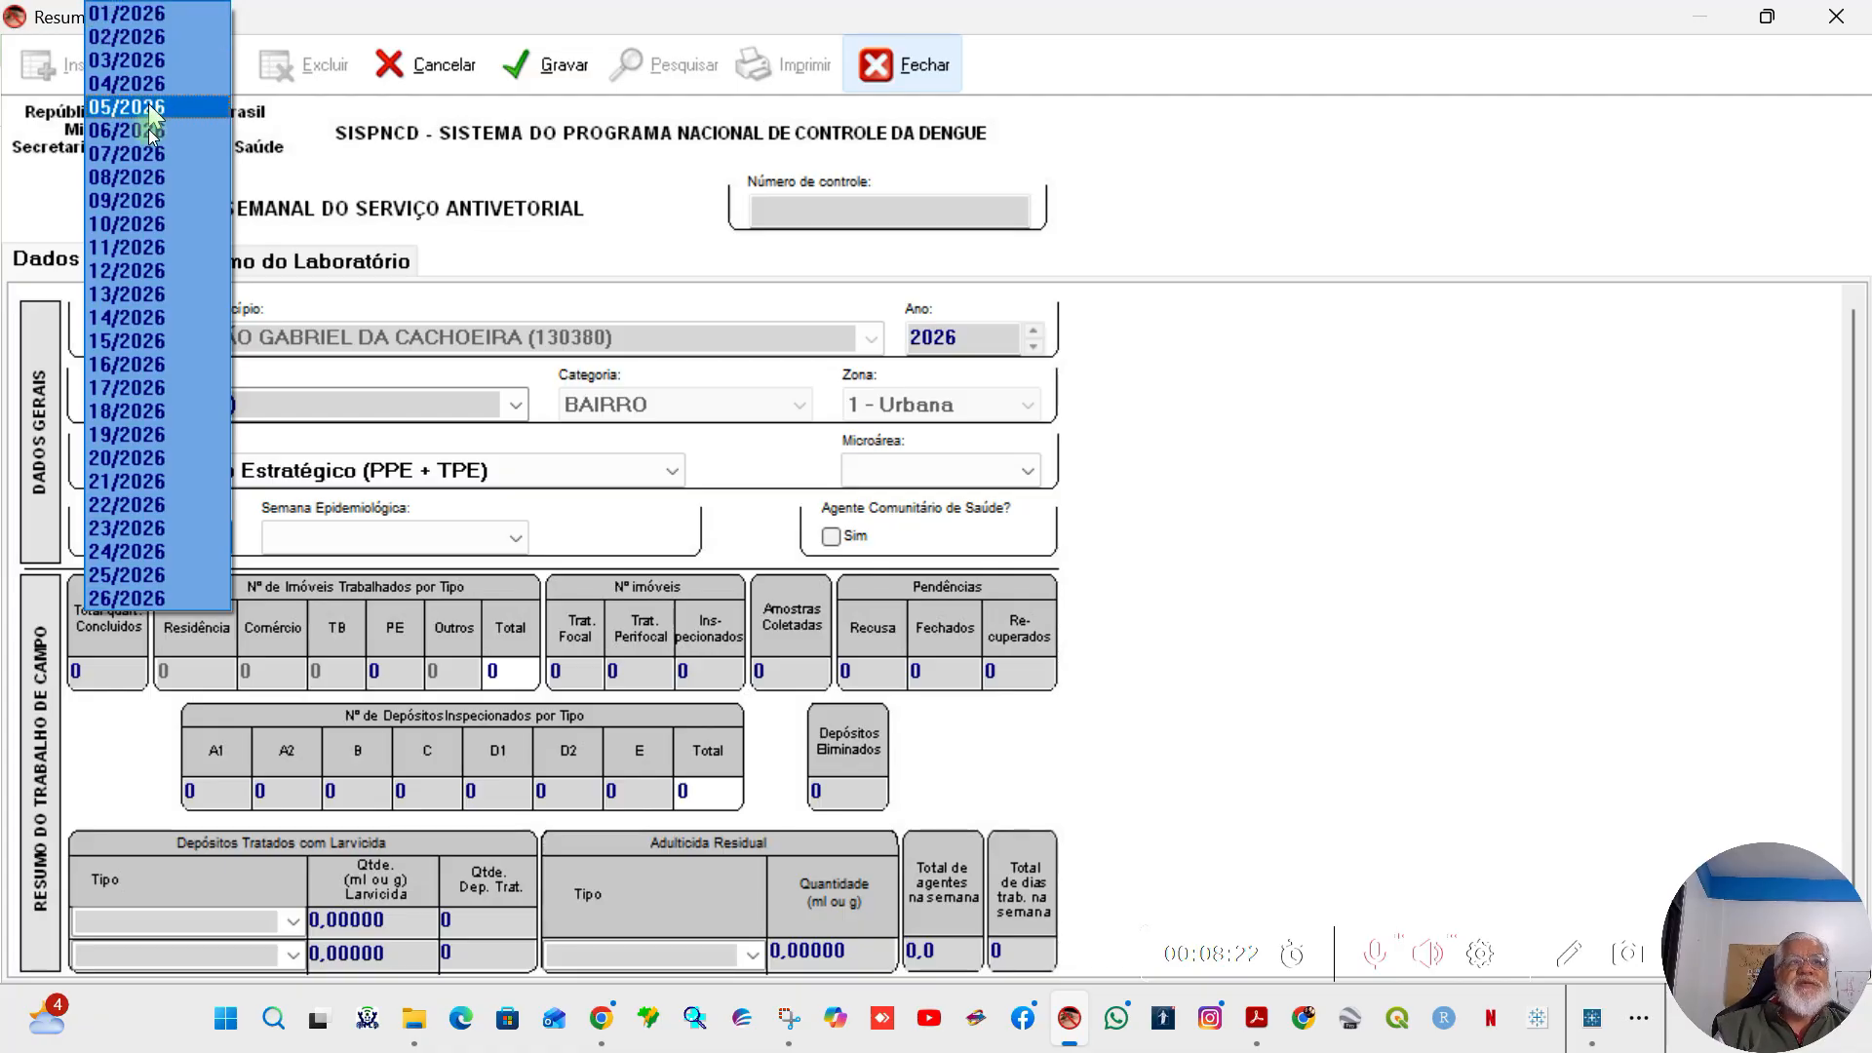
left_click(167, 15)
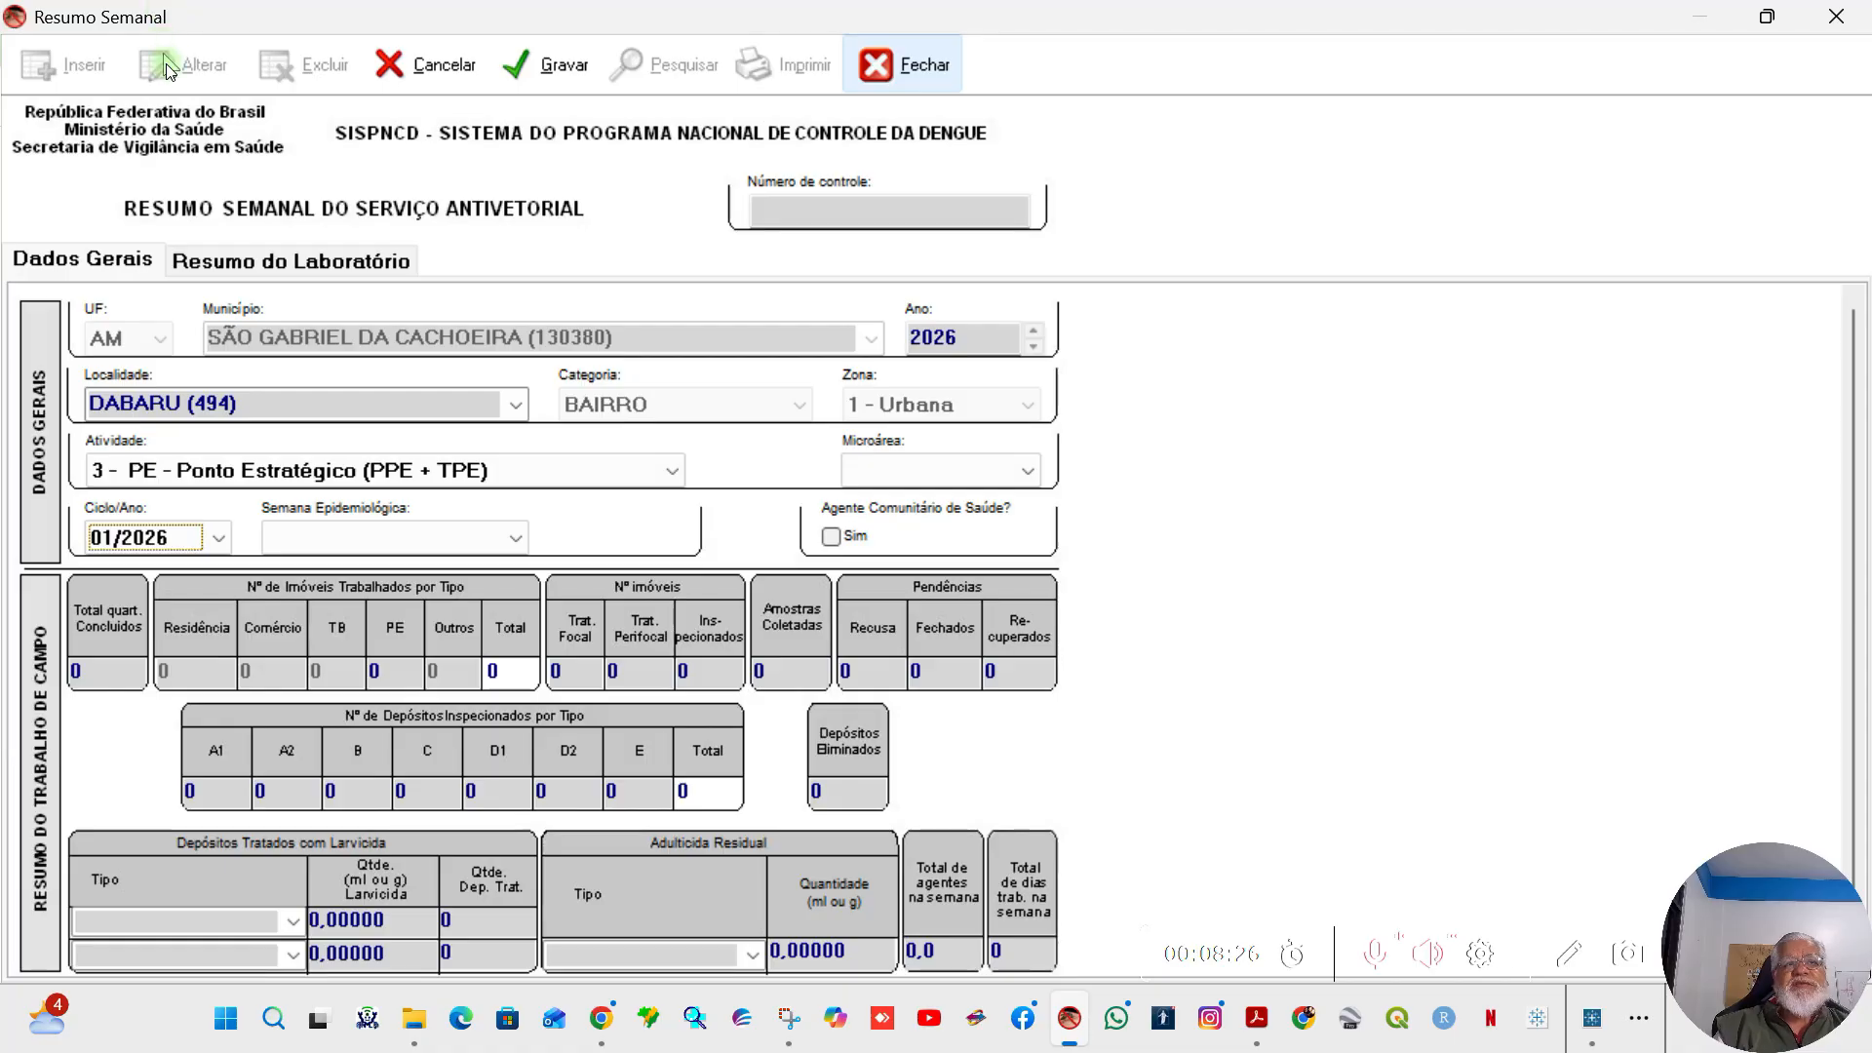
left_click(518, 538)
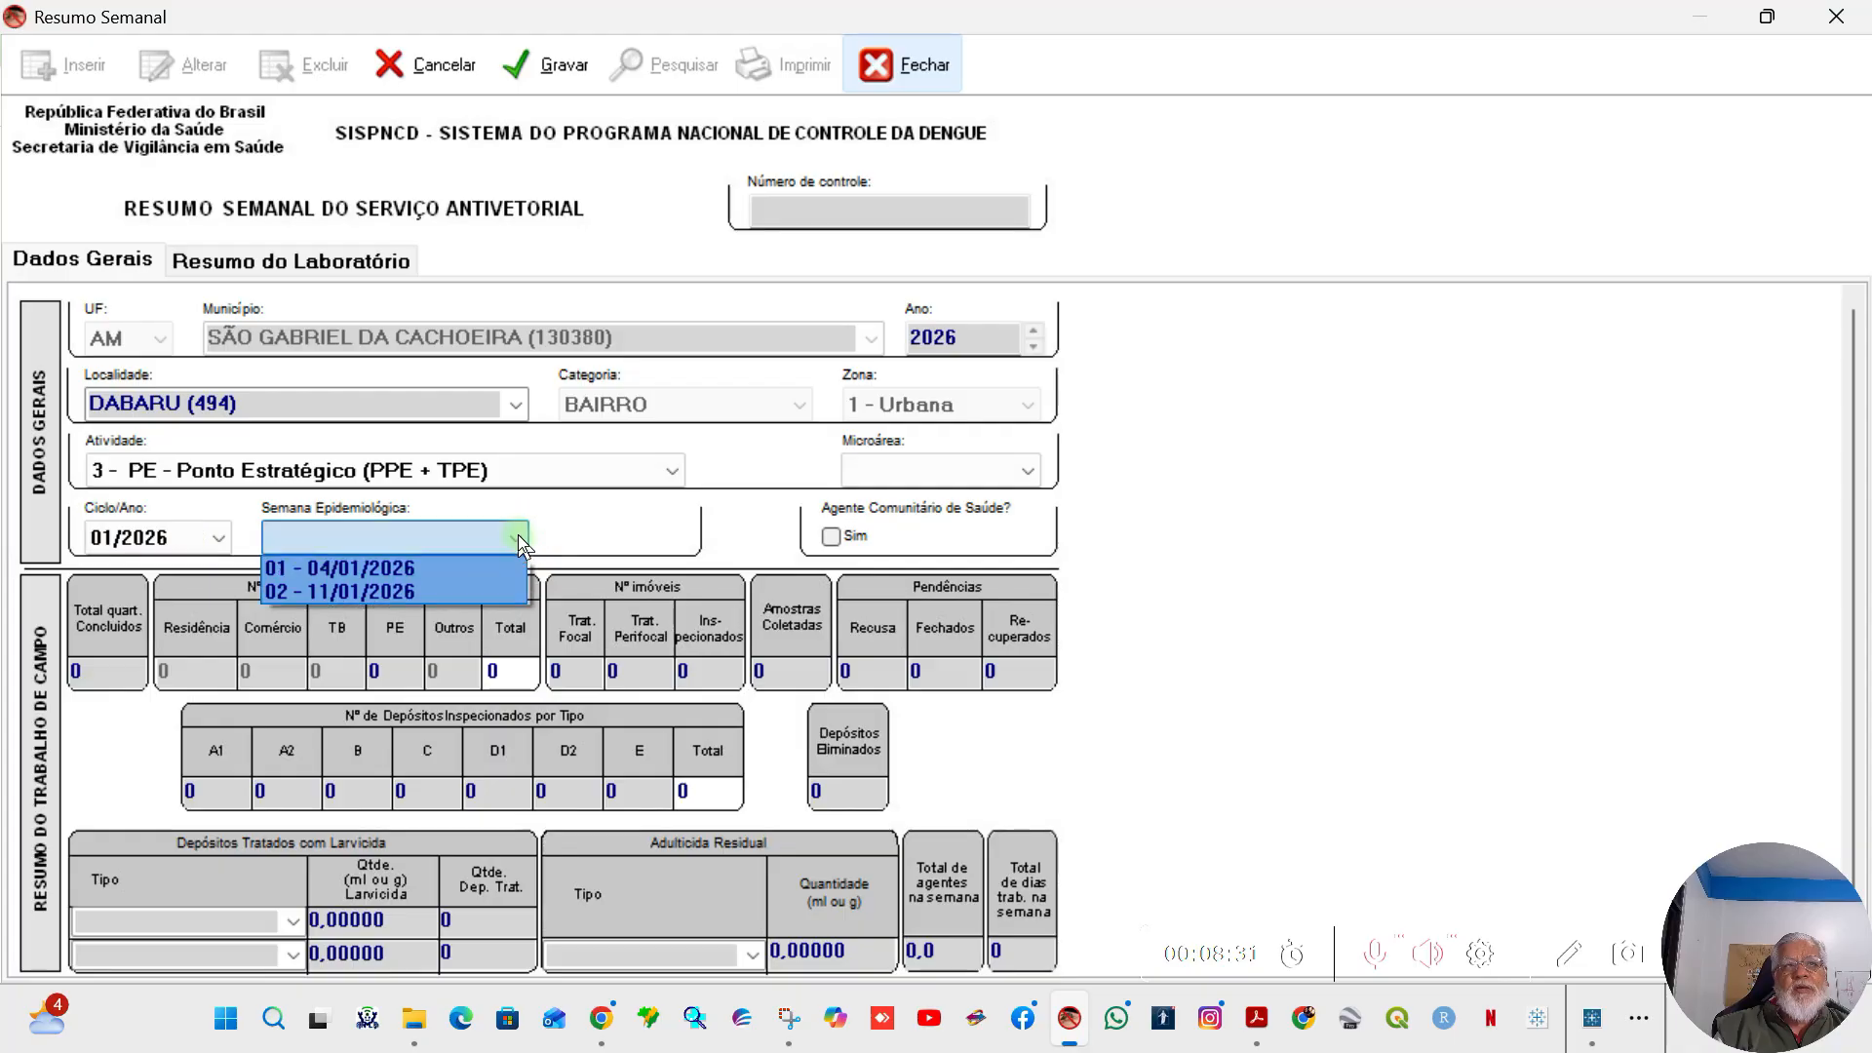
left_click(348, 569)
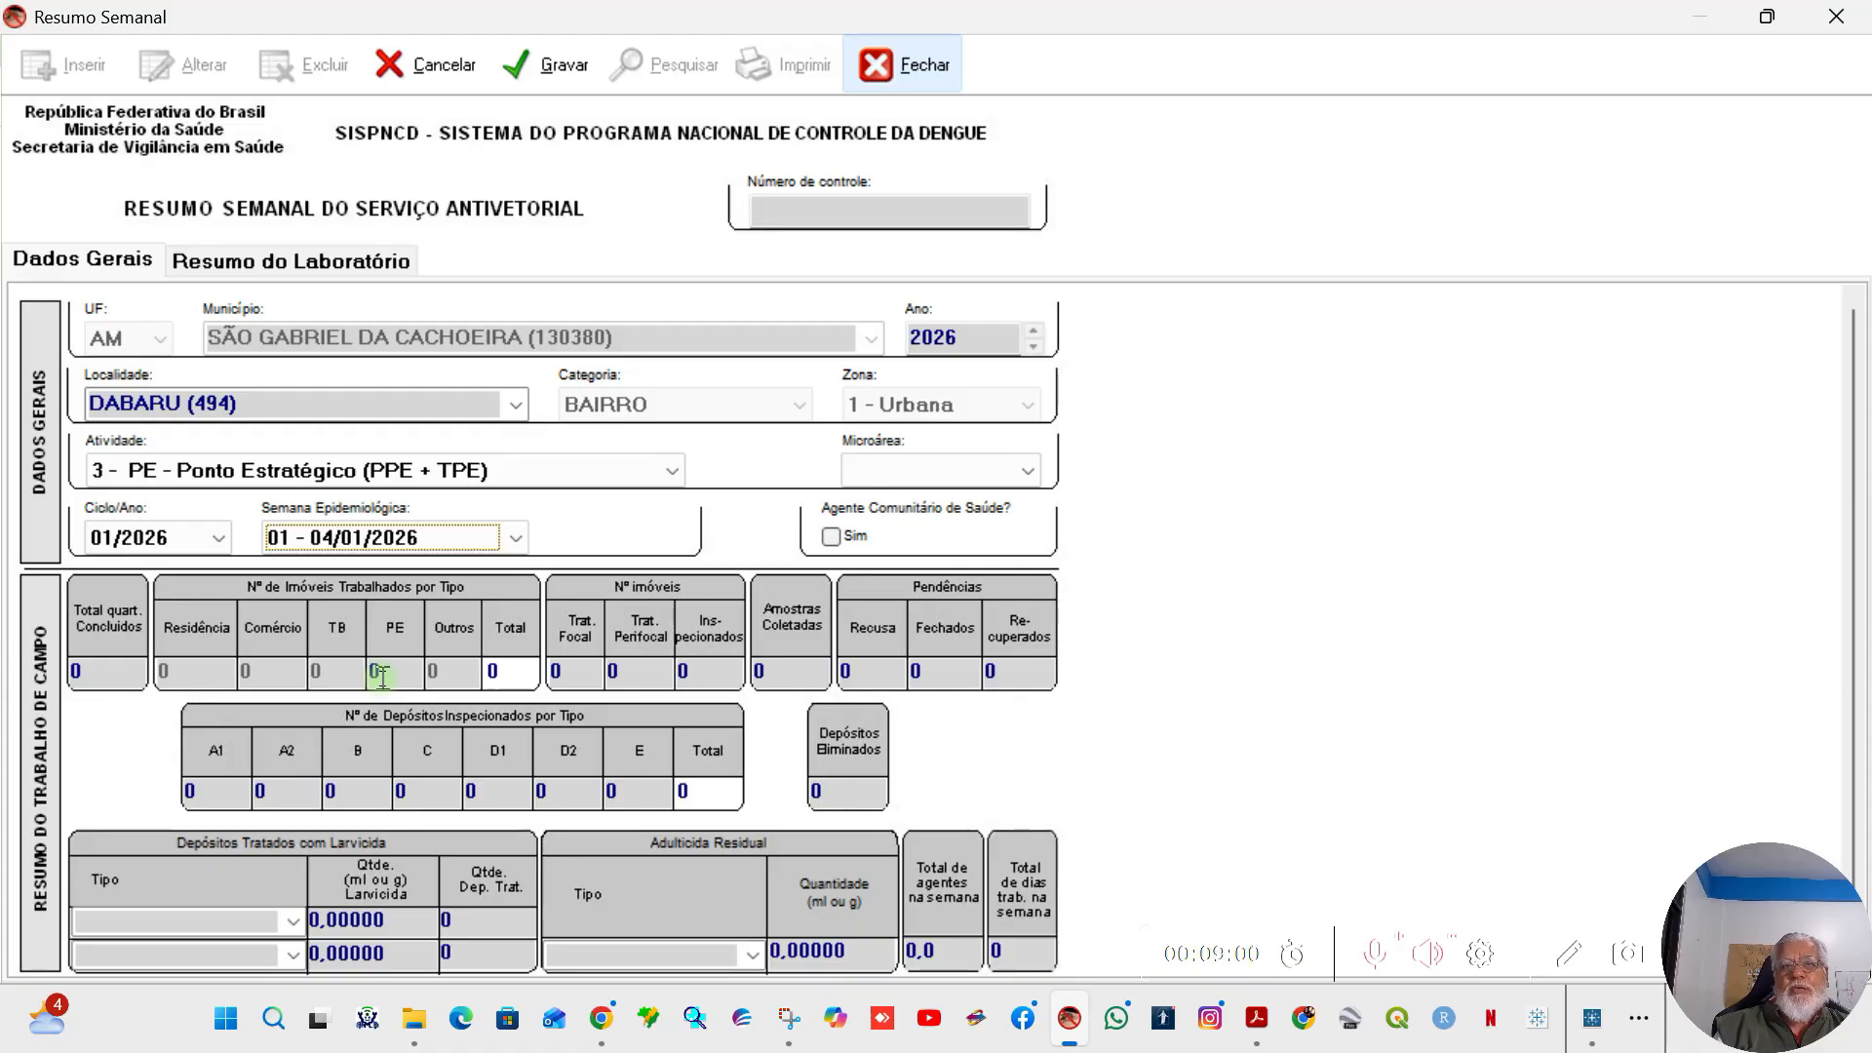
left_click(558, 673)
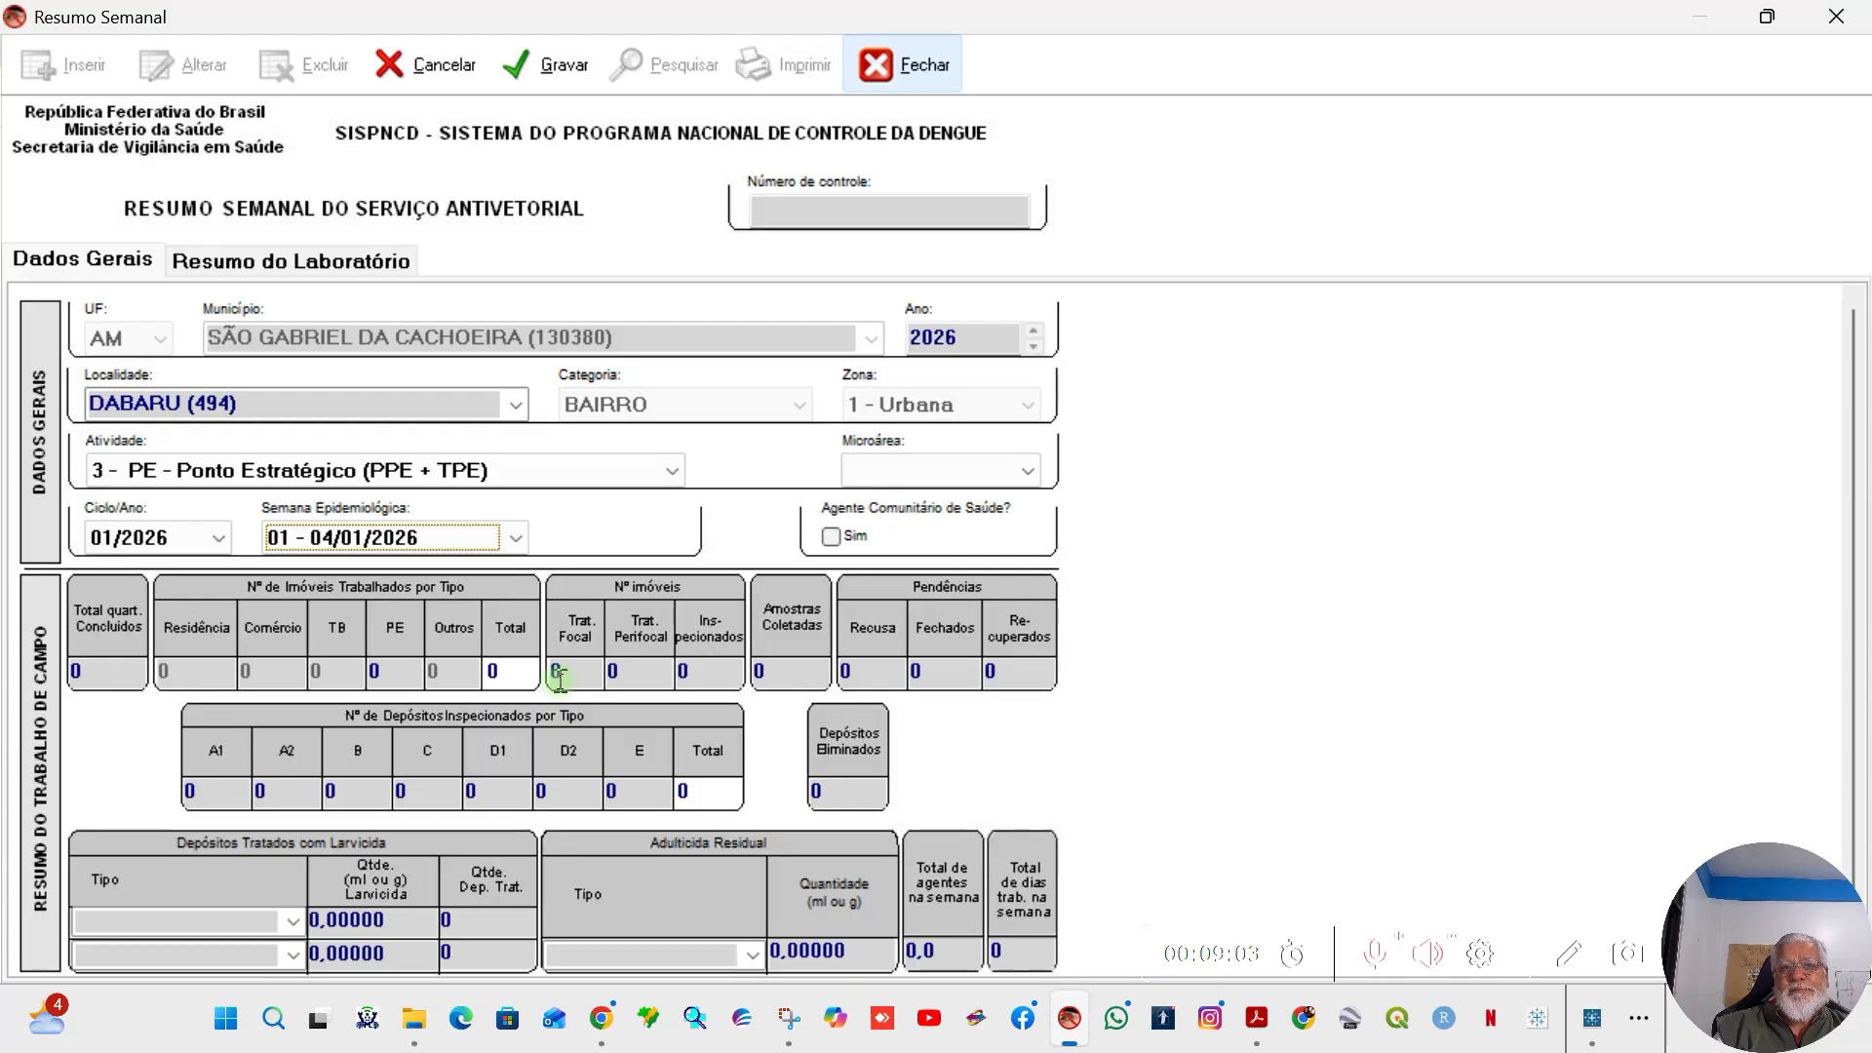
left_click(622, 676)
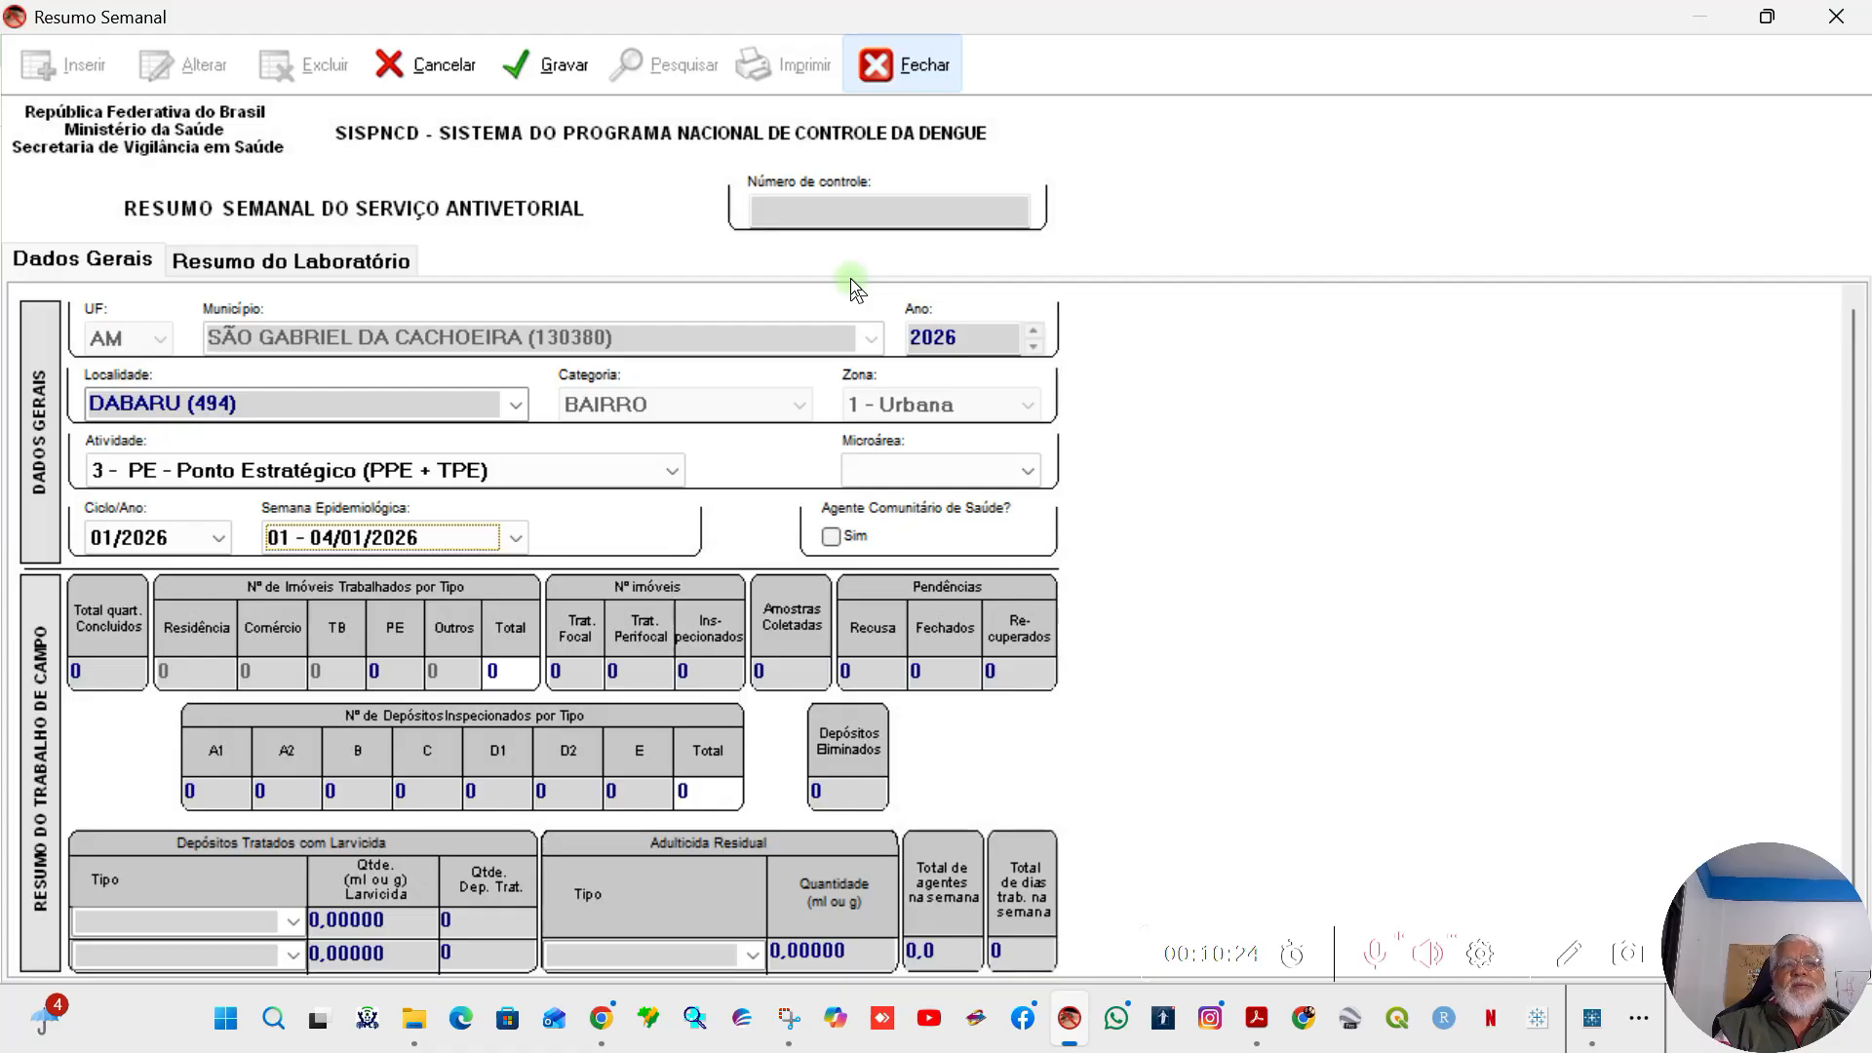
Step: Change Atividade to 1 - LI - Levantamento de Índice, with cycle 01/2026 and epidemiological week 01 - 04/01/2026
left_click(649, 469)
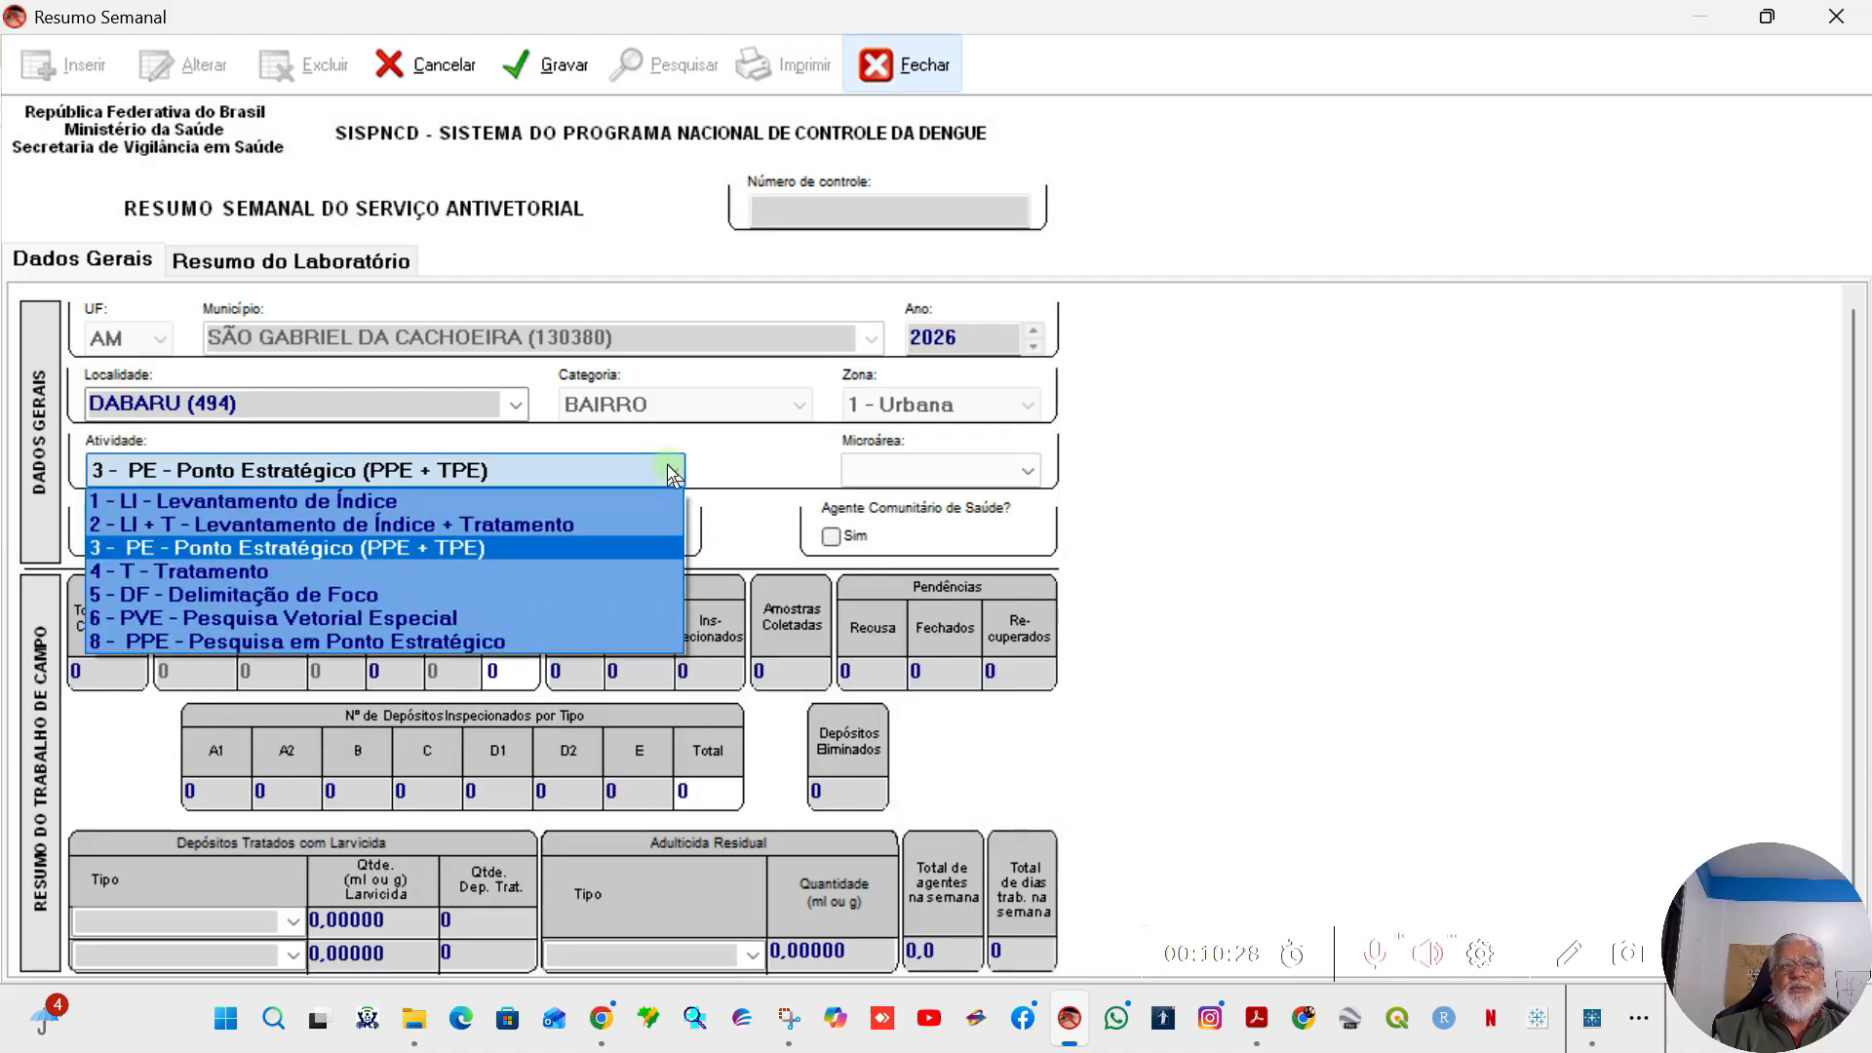
left_click(391, 503)
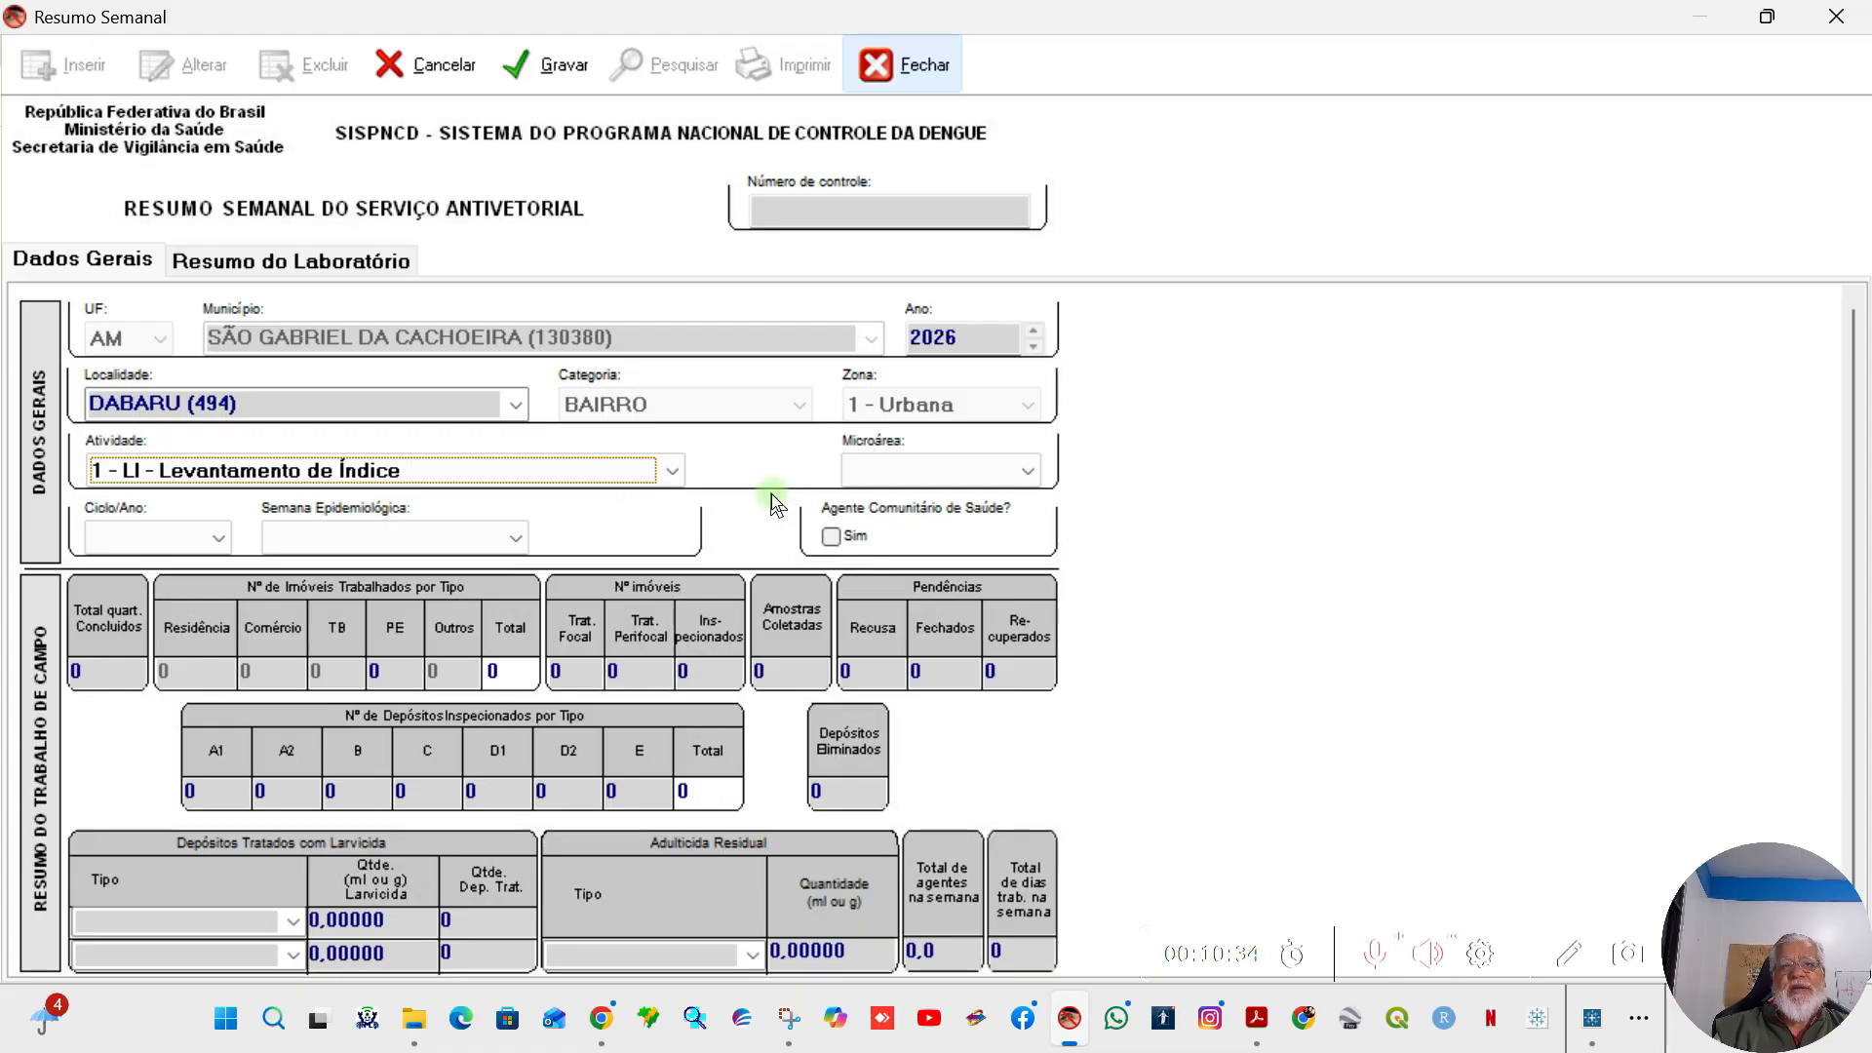
left_click(213, 535)
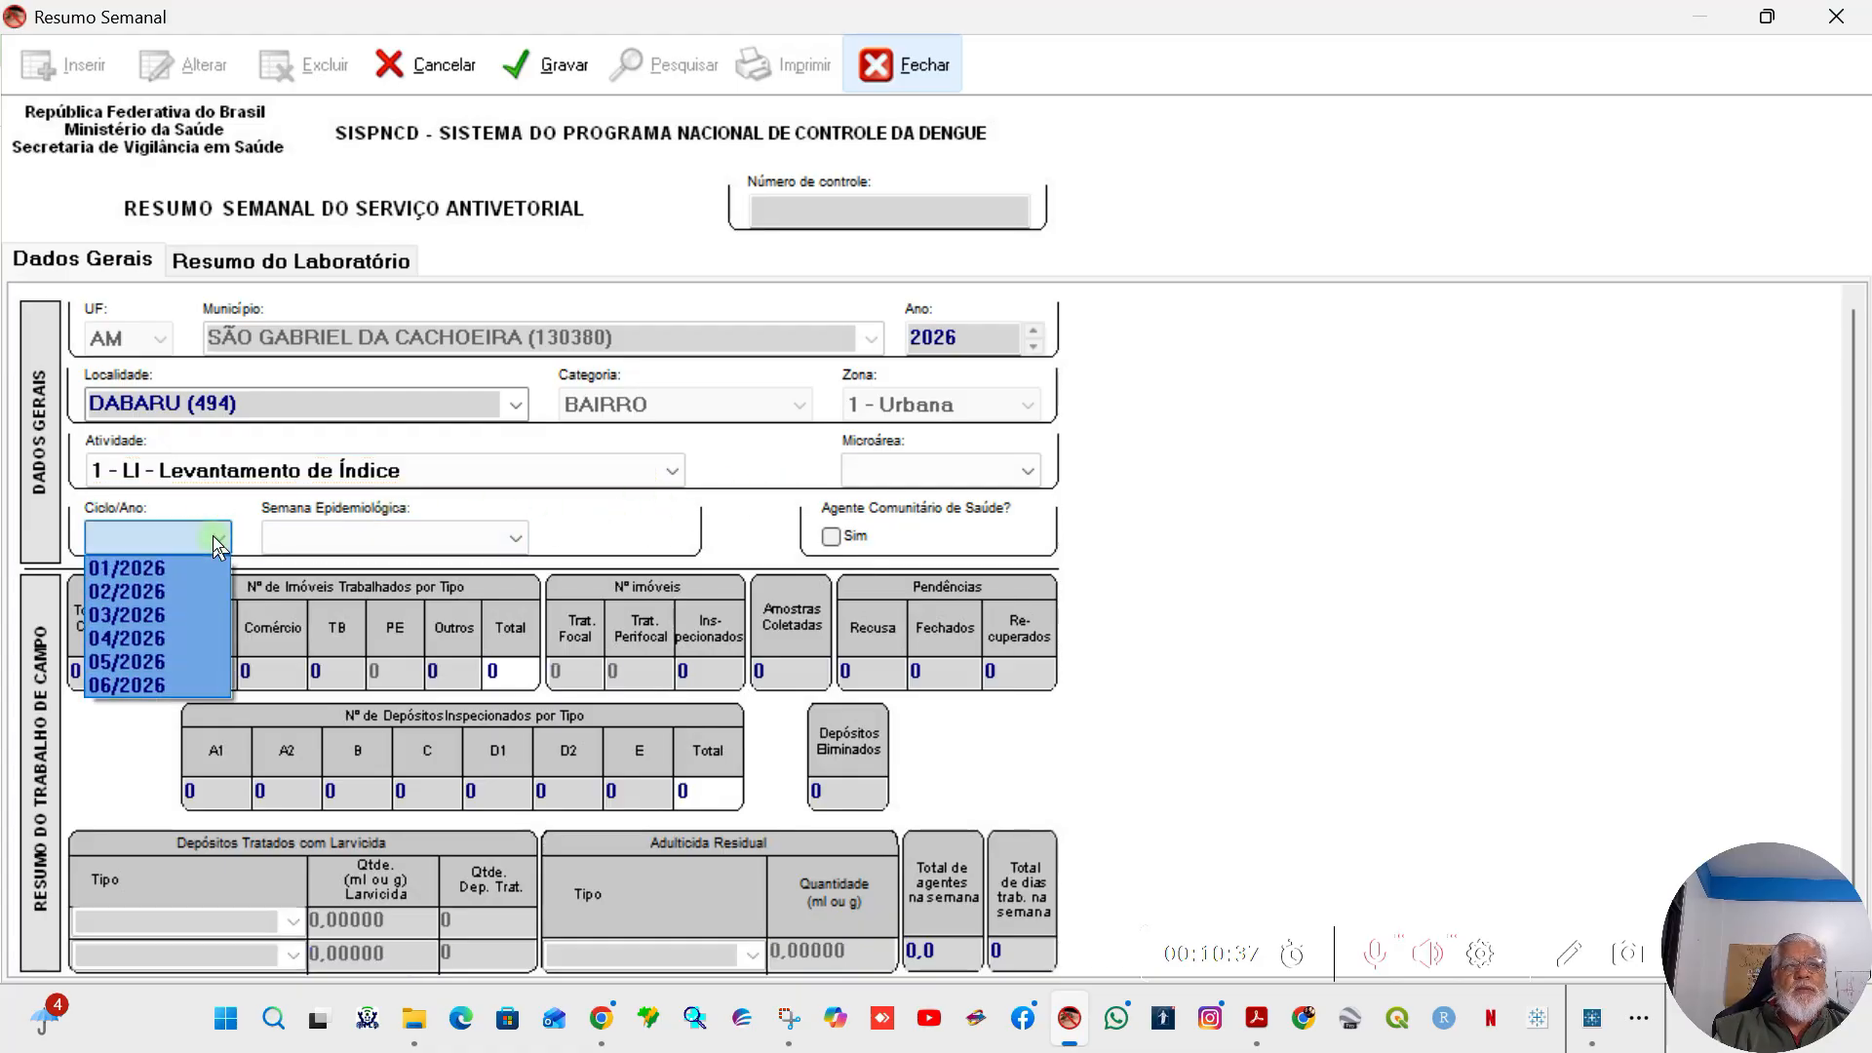
left_click(131, 569)
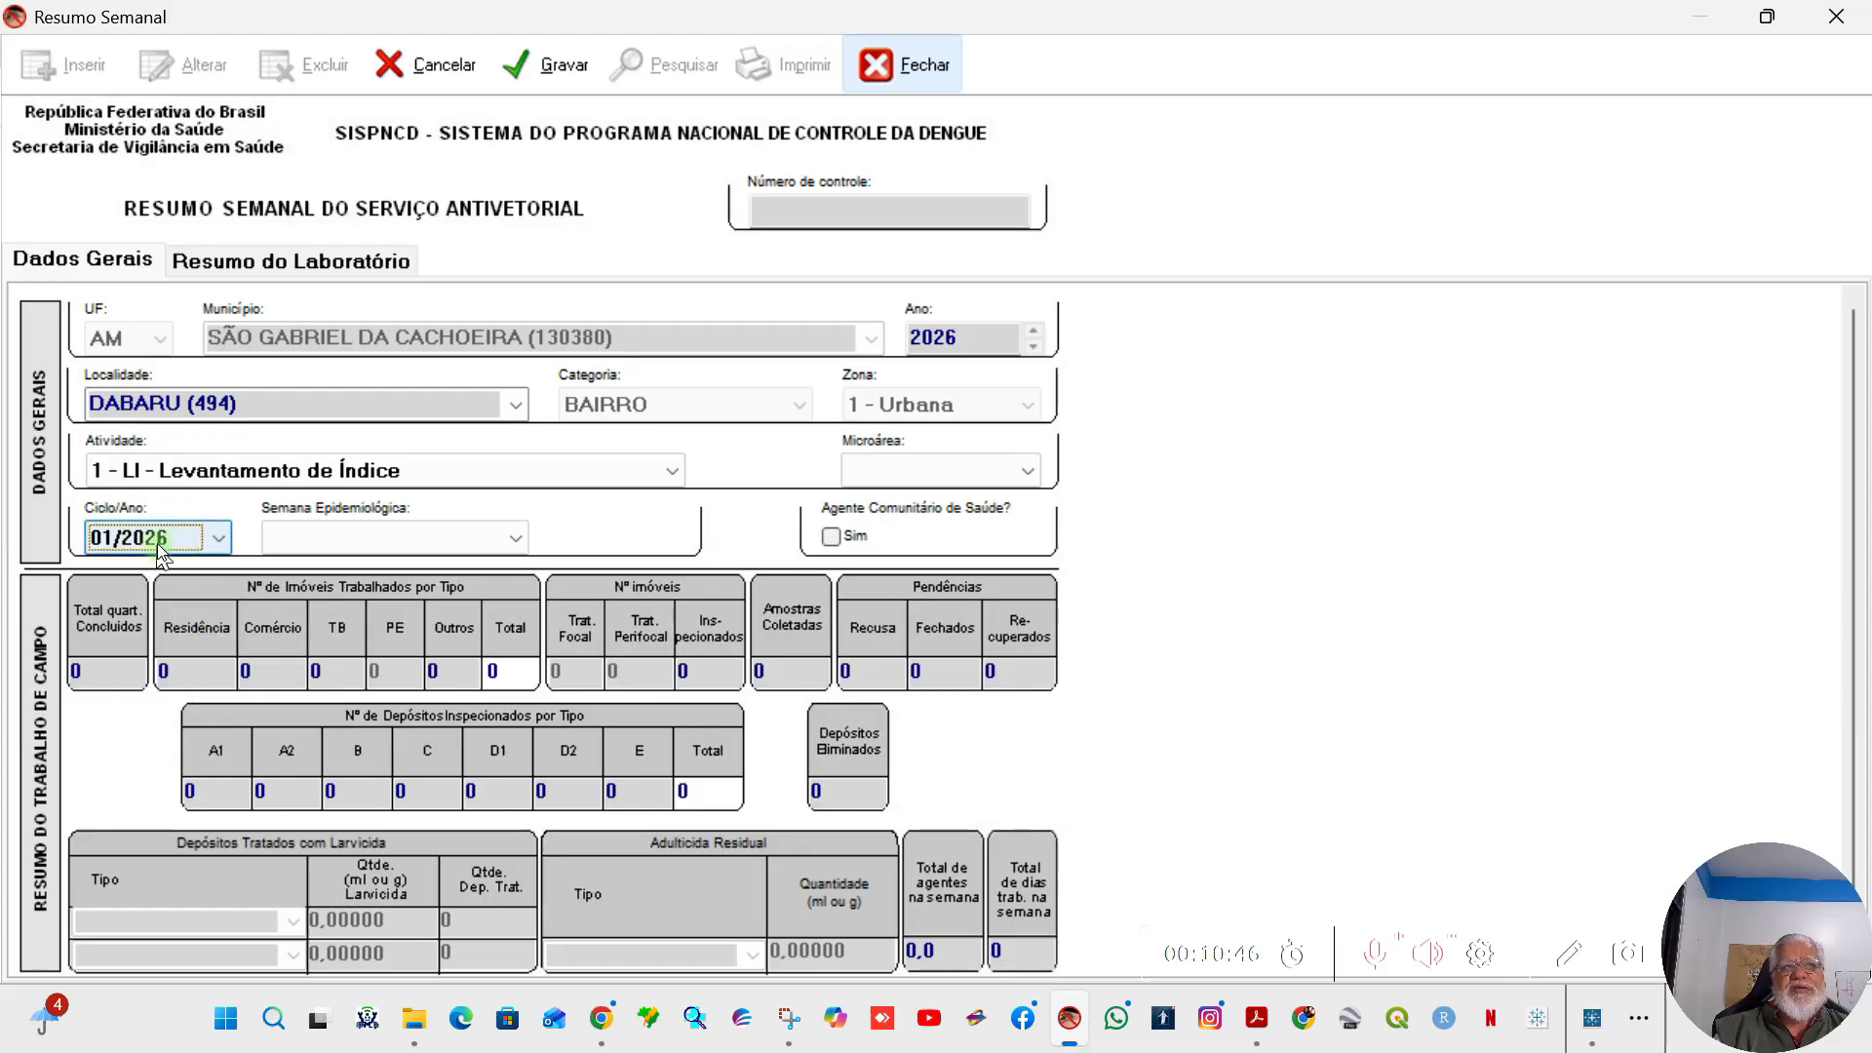
left_click(513, 539)
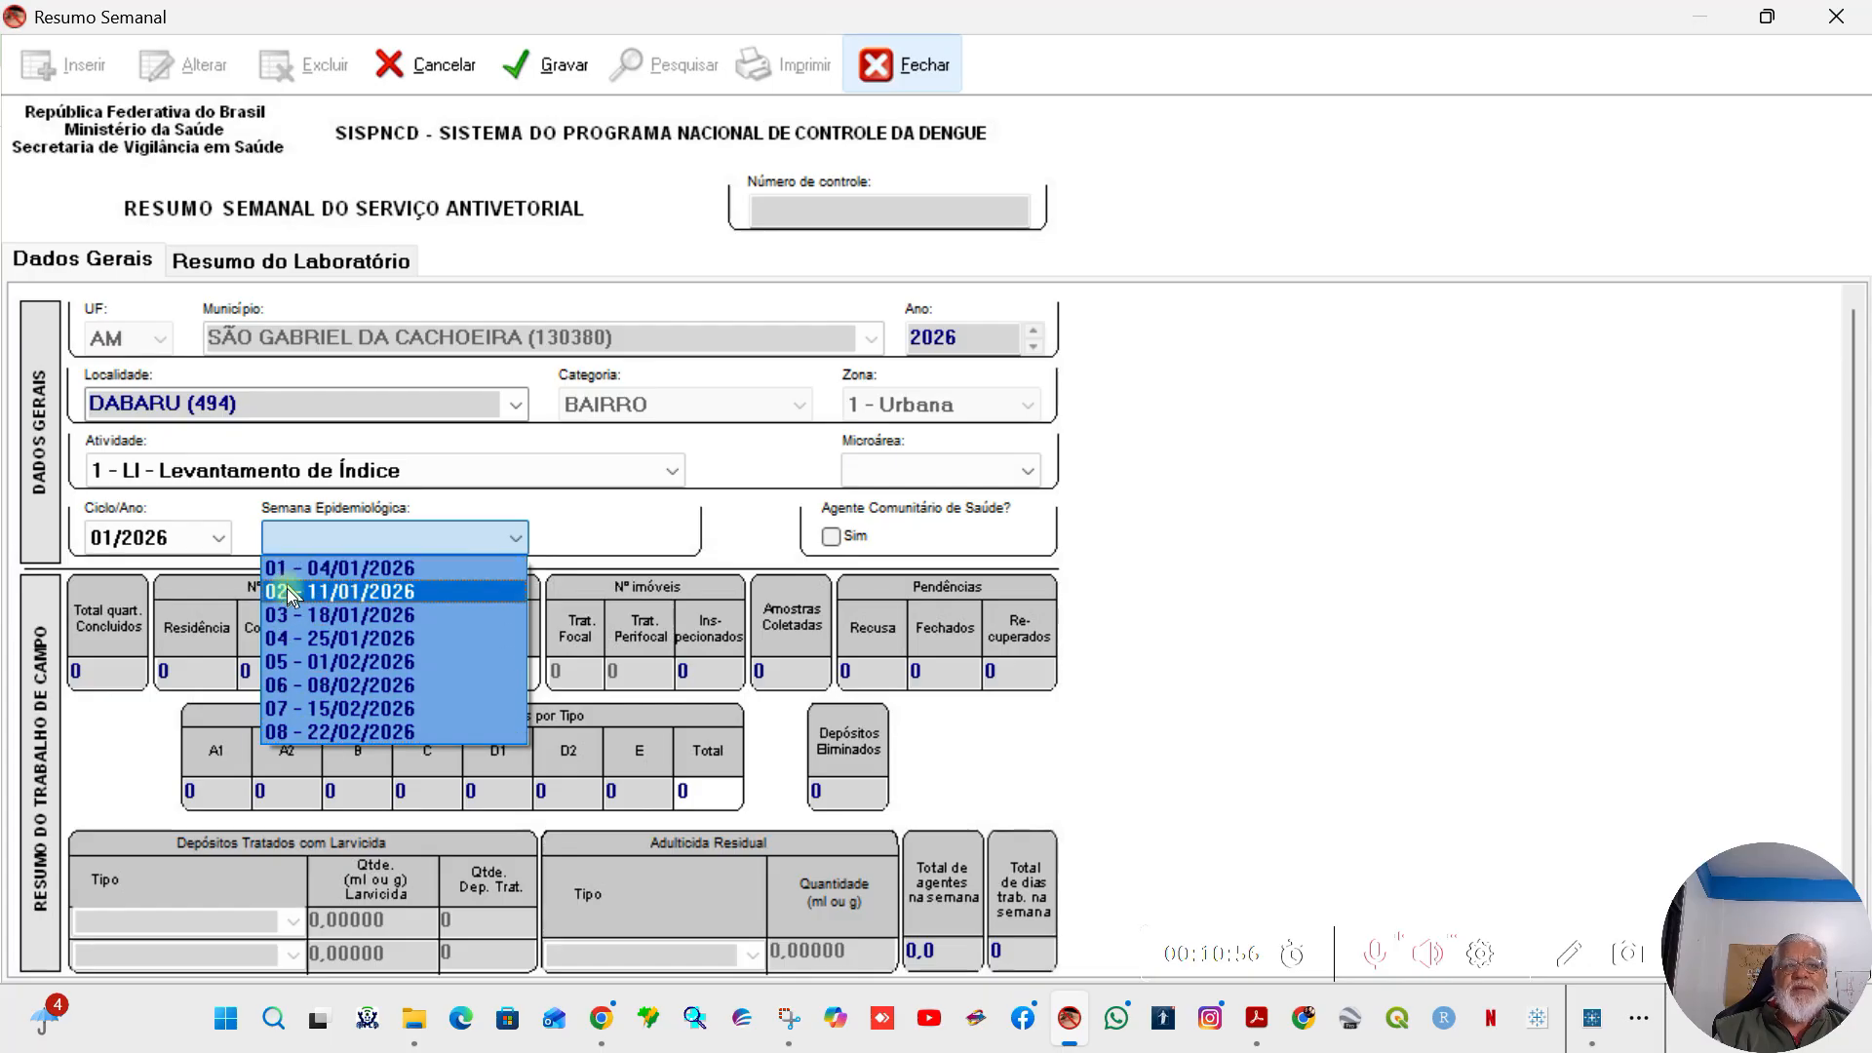
left_click(384, 568)
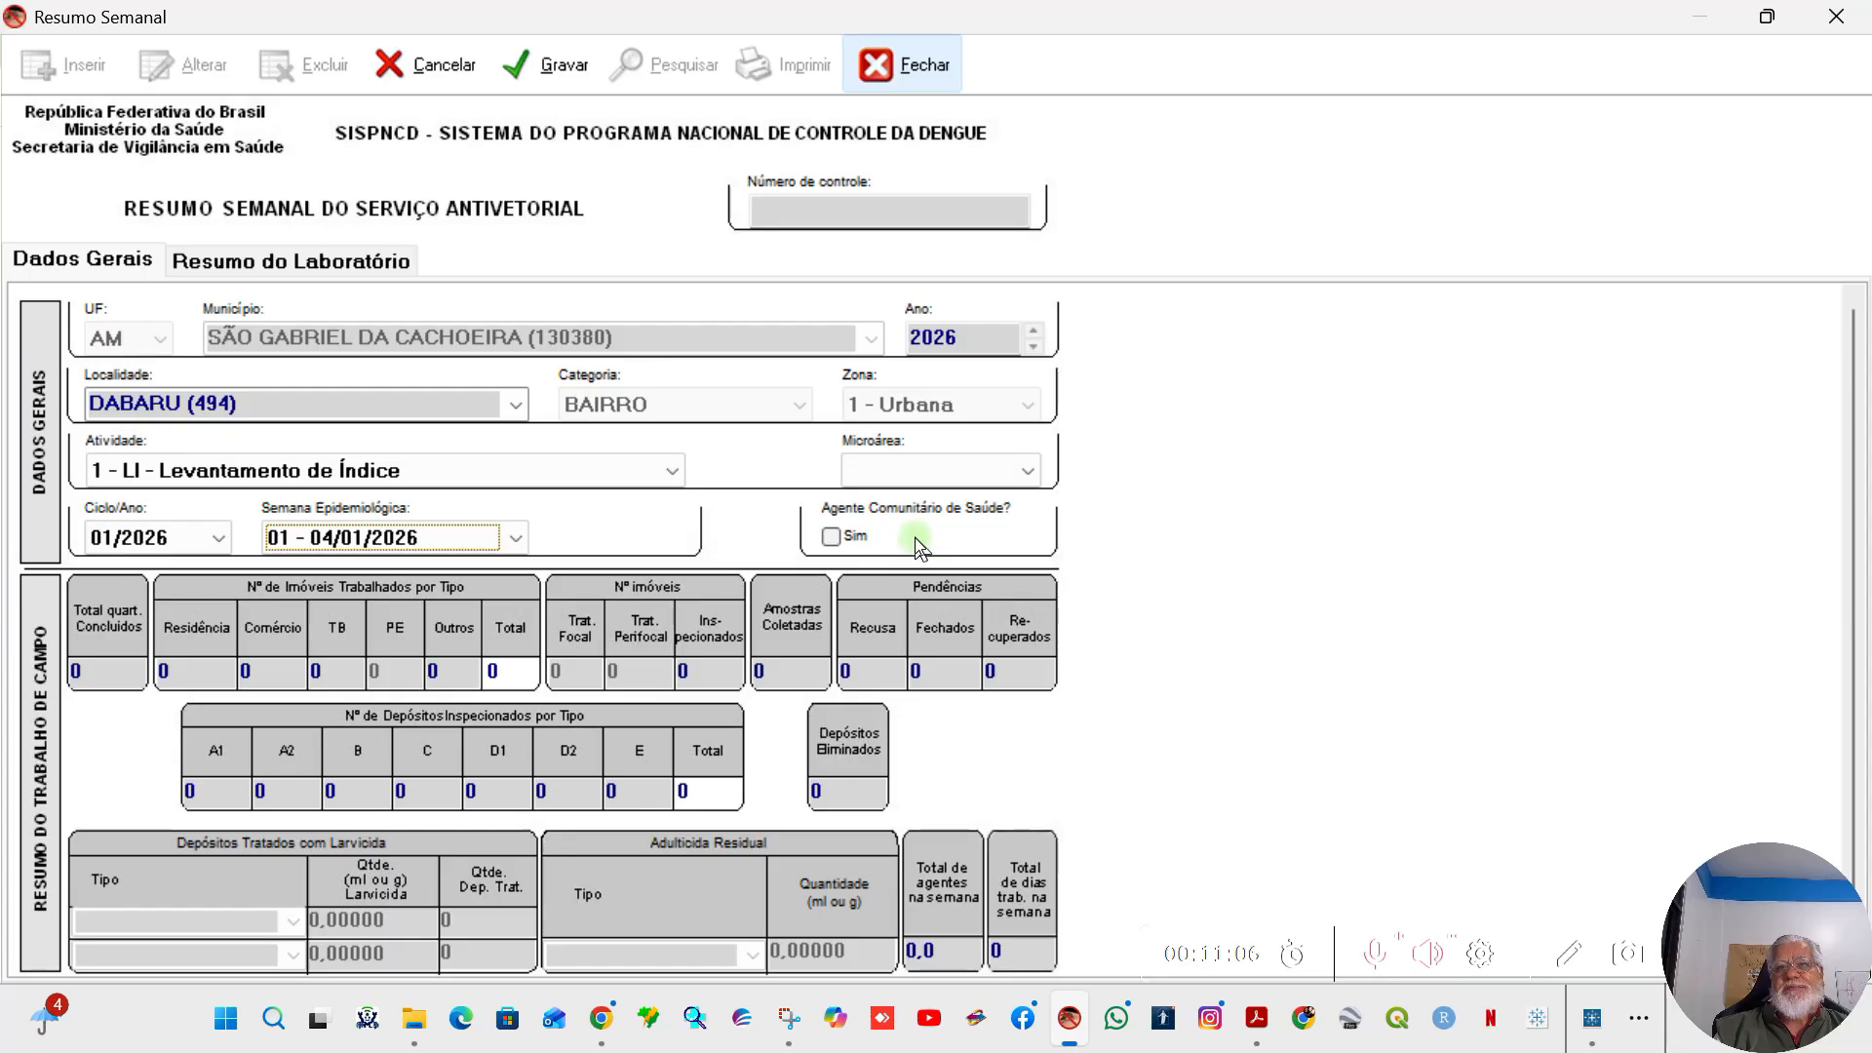
Step: Mark Agente Comunitário de Saúde as Sim and clear the mark again
left_click(832, 536)
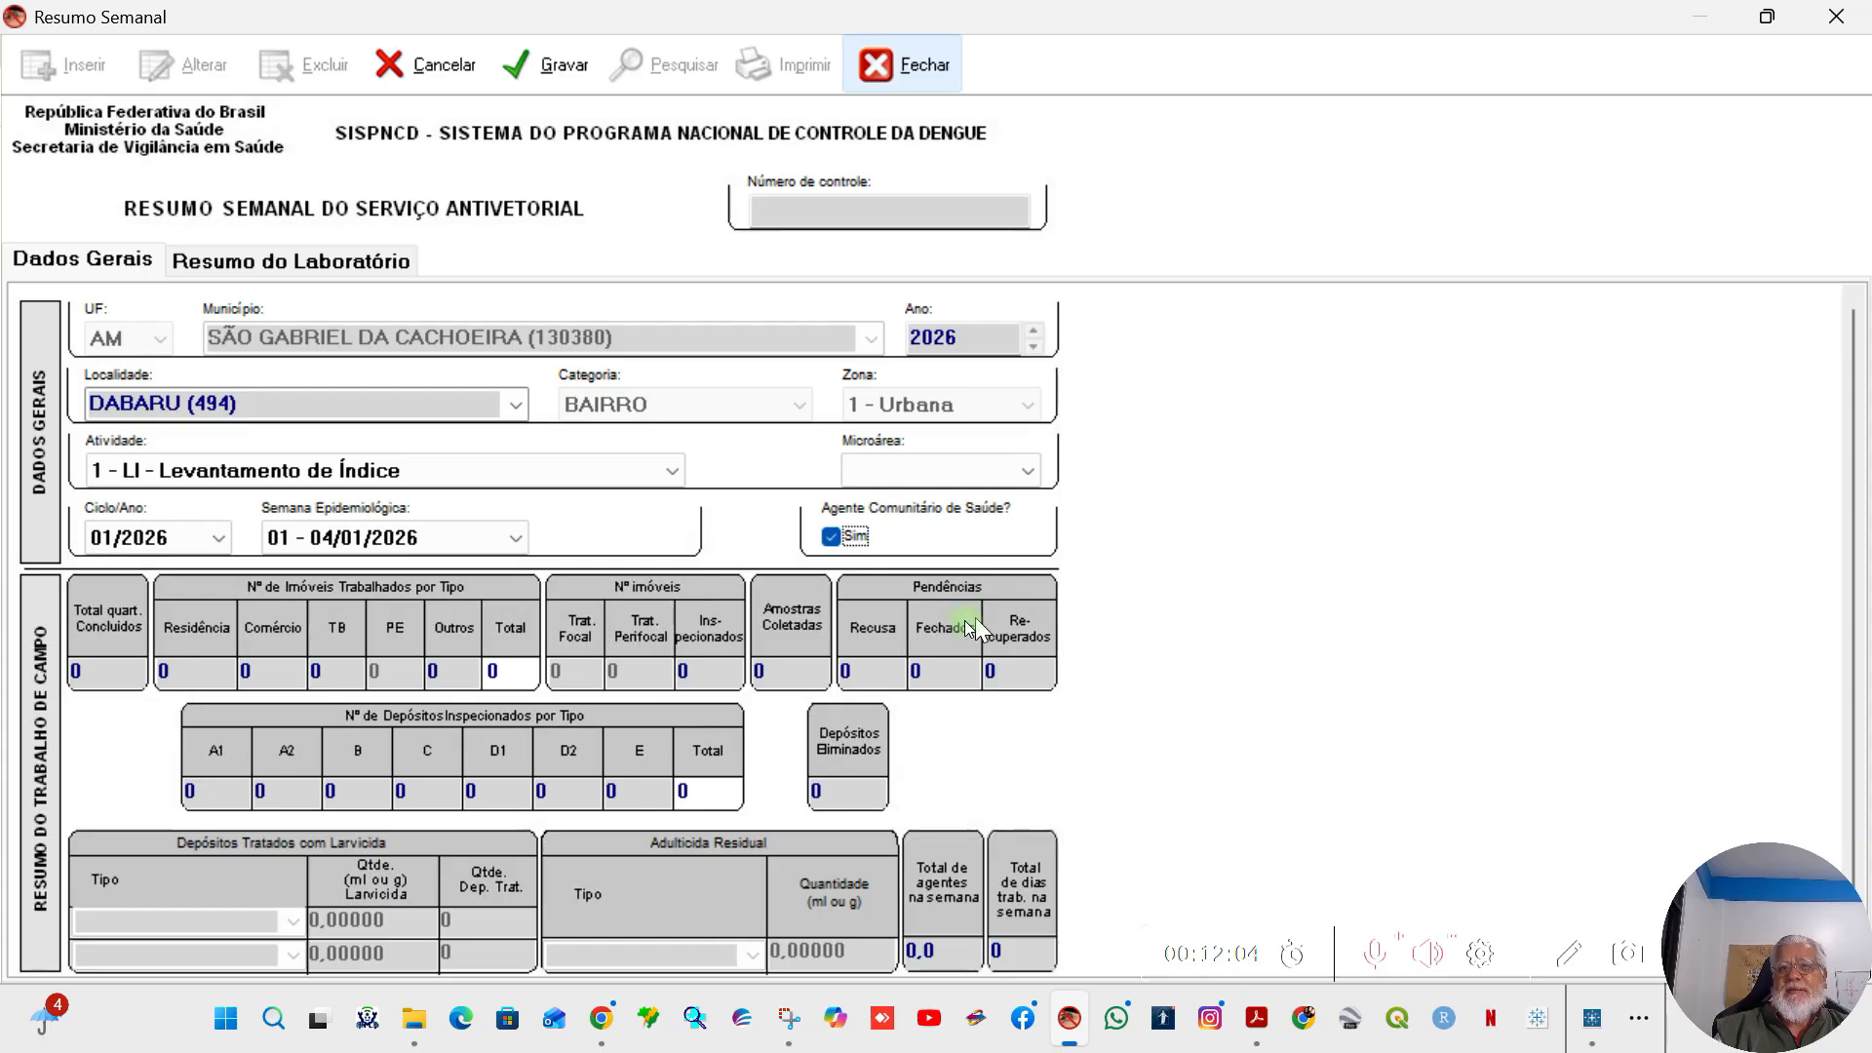
left_click(838, 536)
left_click(837, 536)
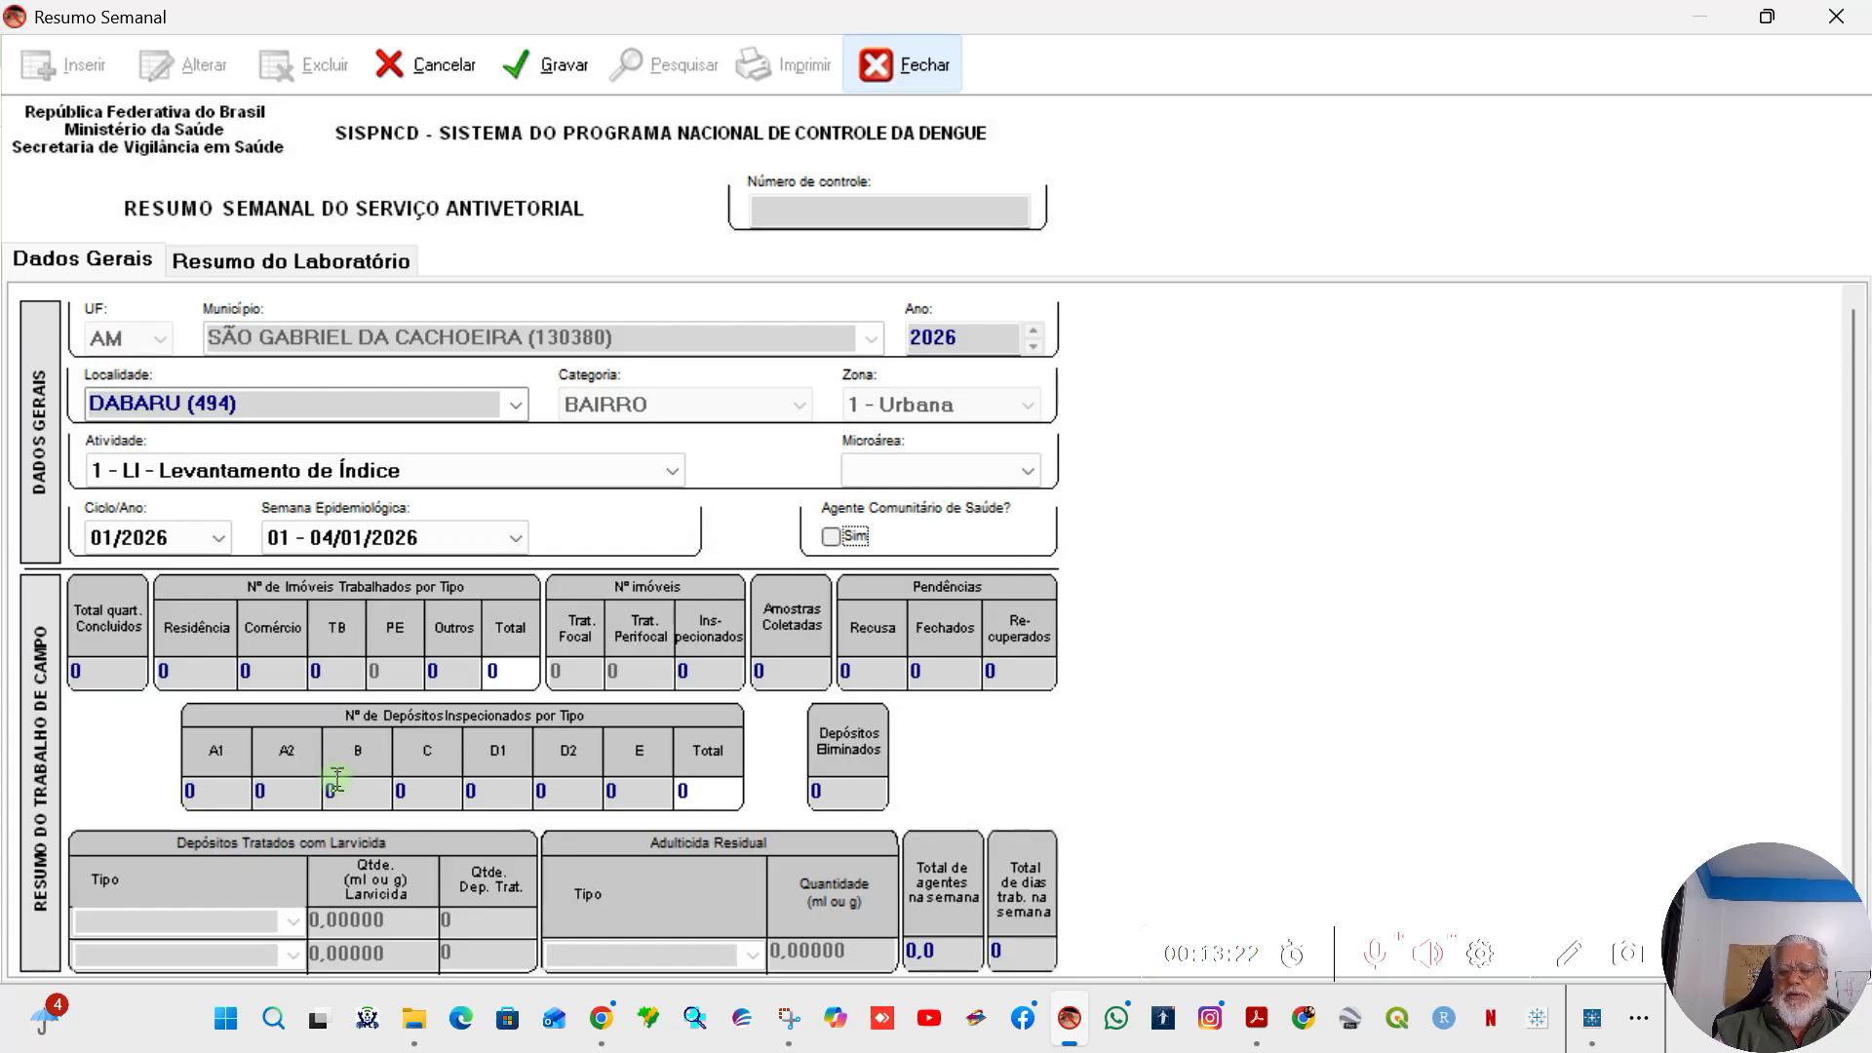
left_click(107, 667)
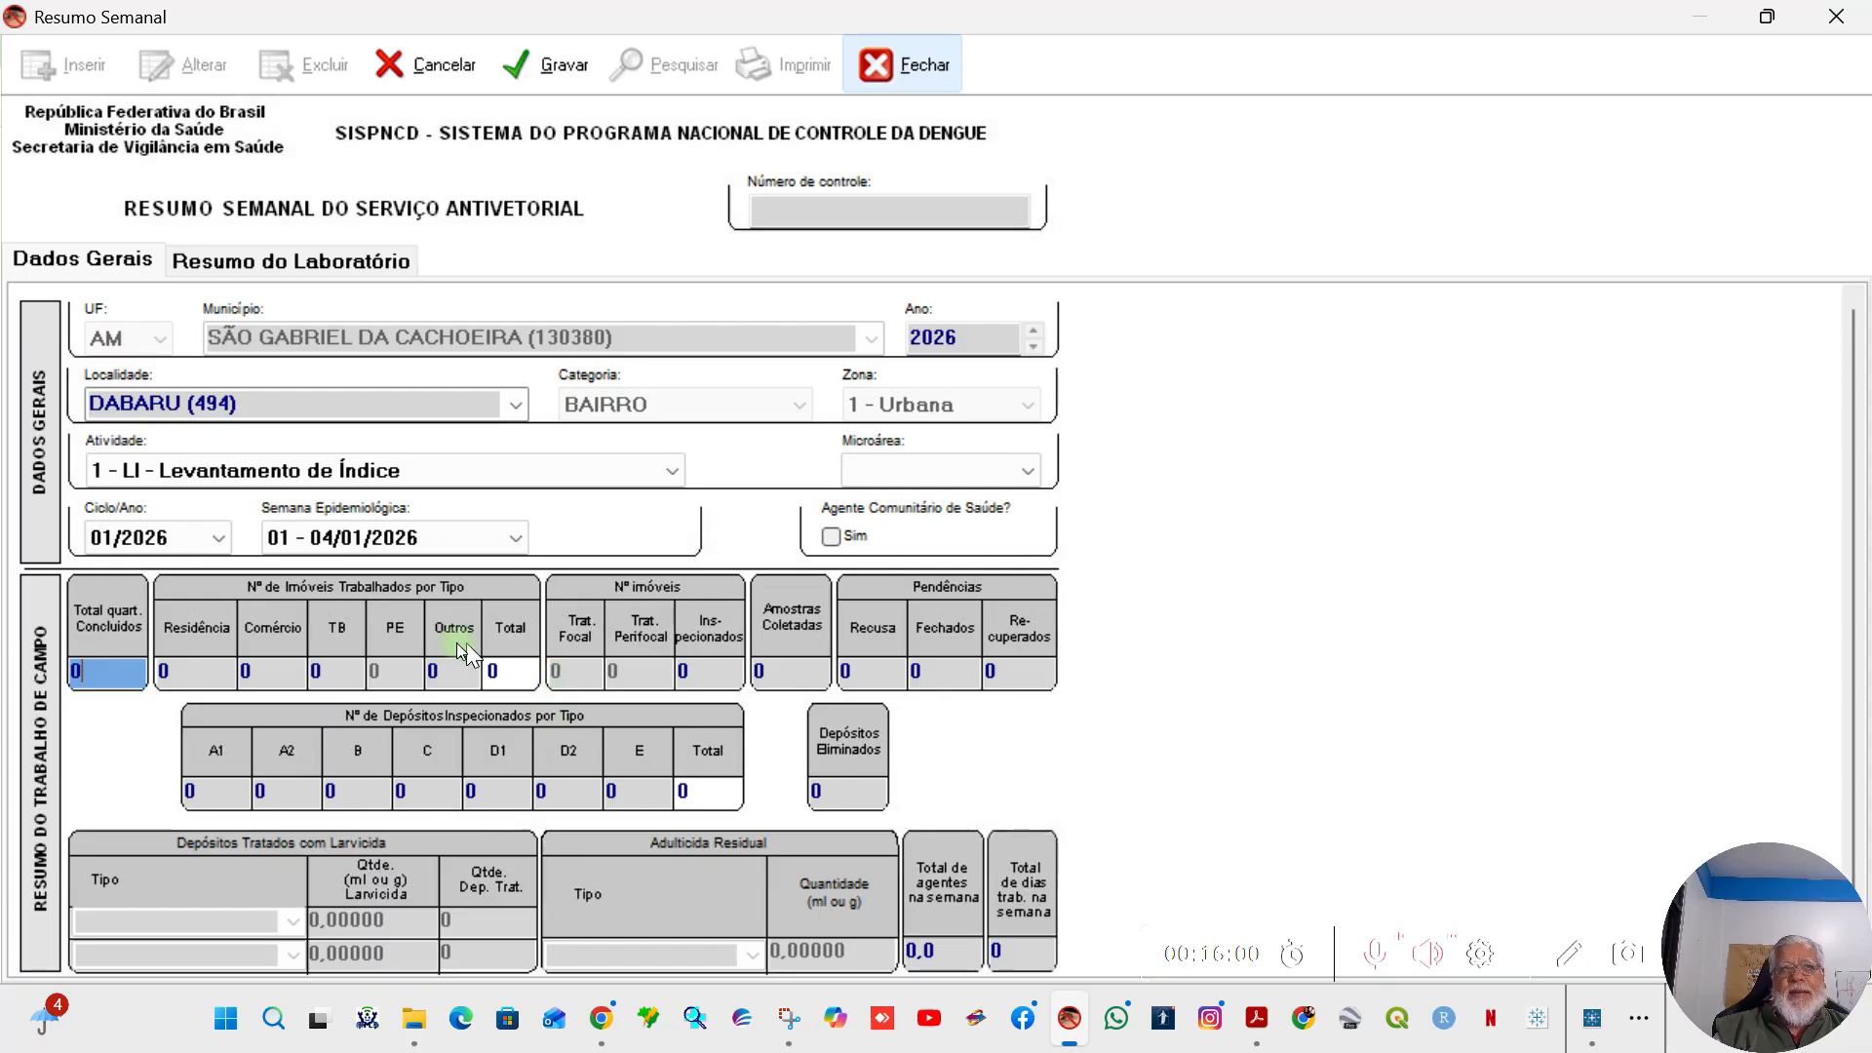
Step: Change Atividade to 2 - LI + T - Levantamento de Índice + Tratamento and choose epidemiological week 01 - 04/01/2026
left_click(673, 471)
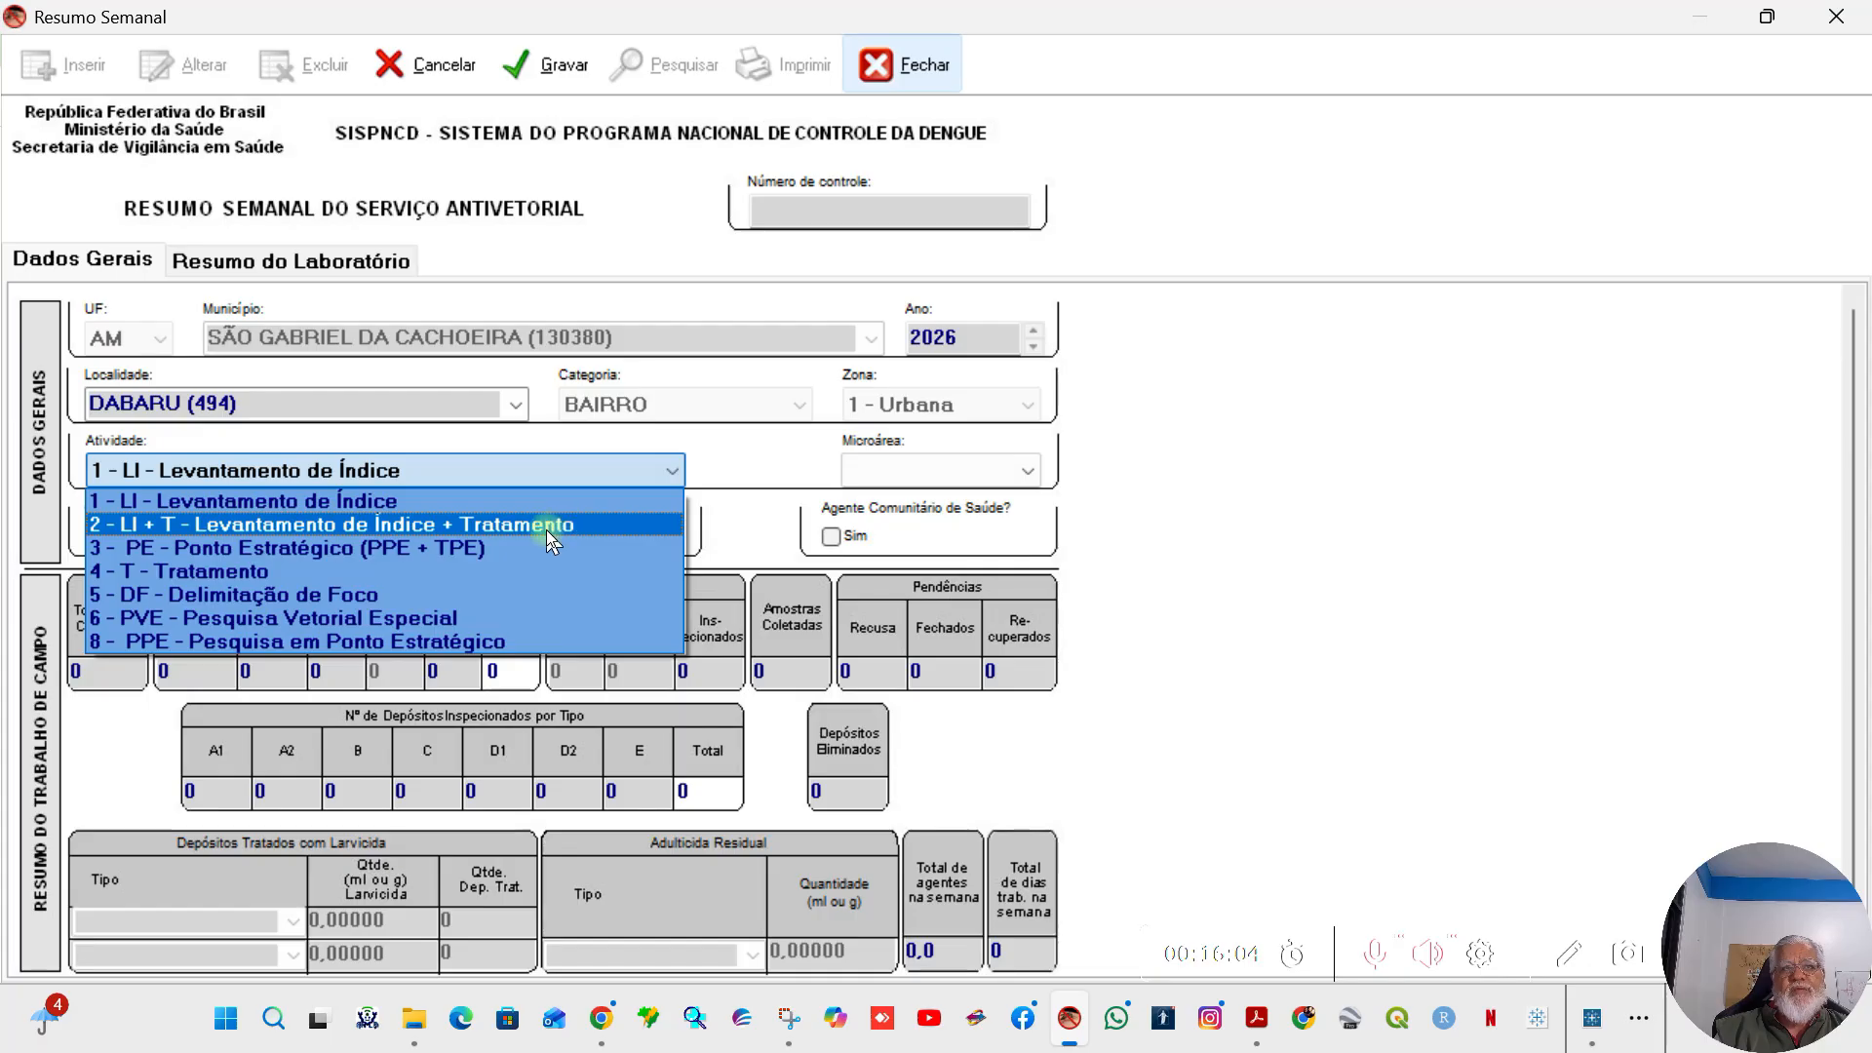
left_click(546, 534)
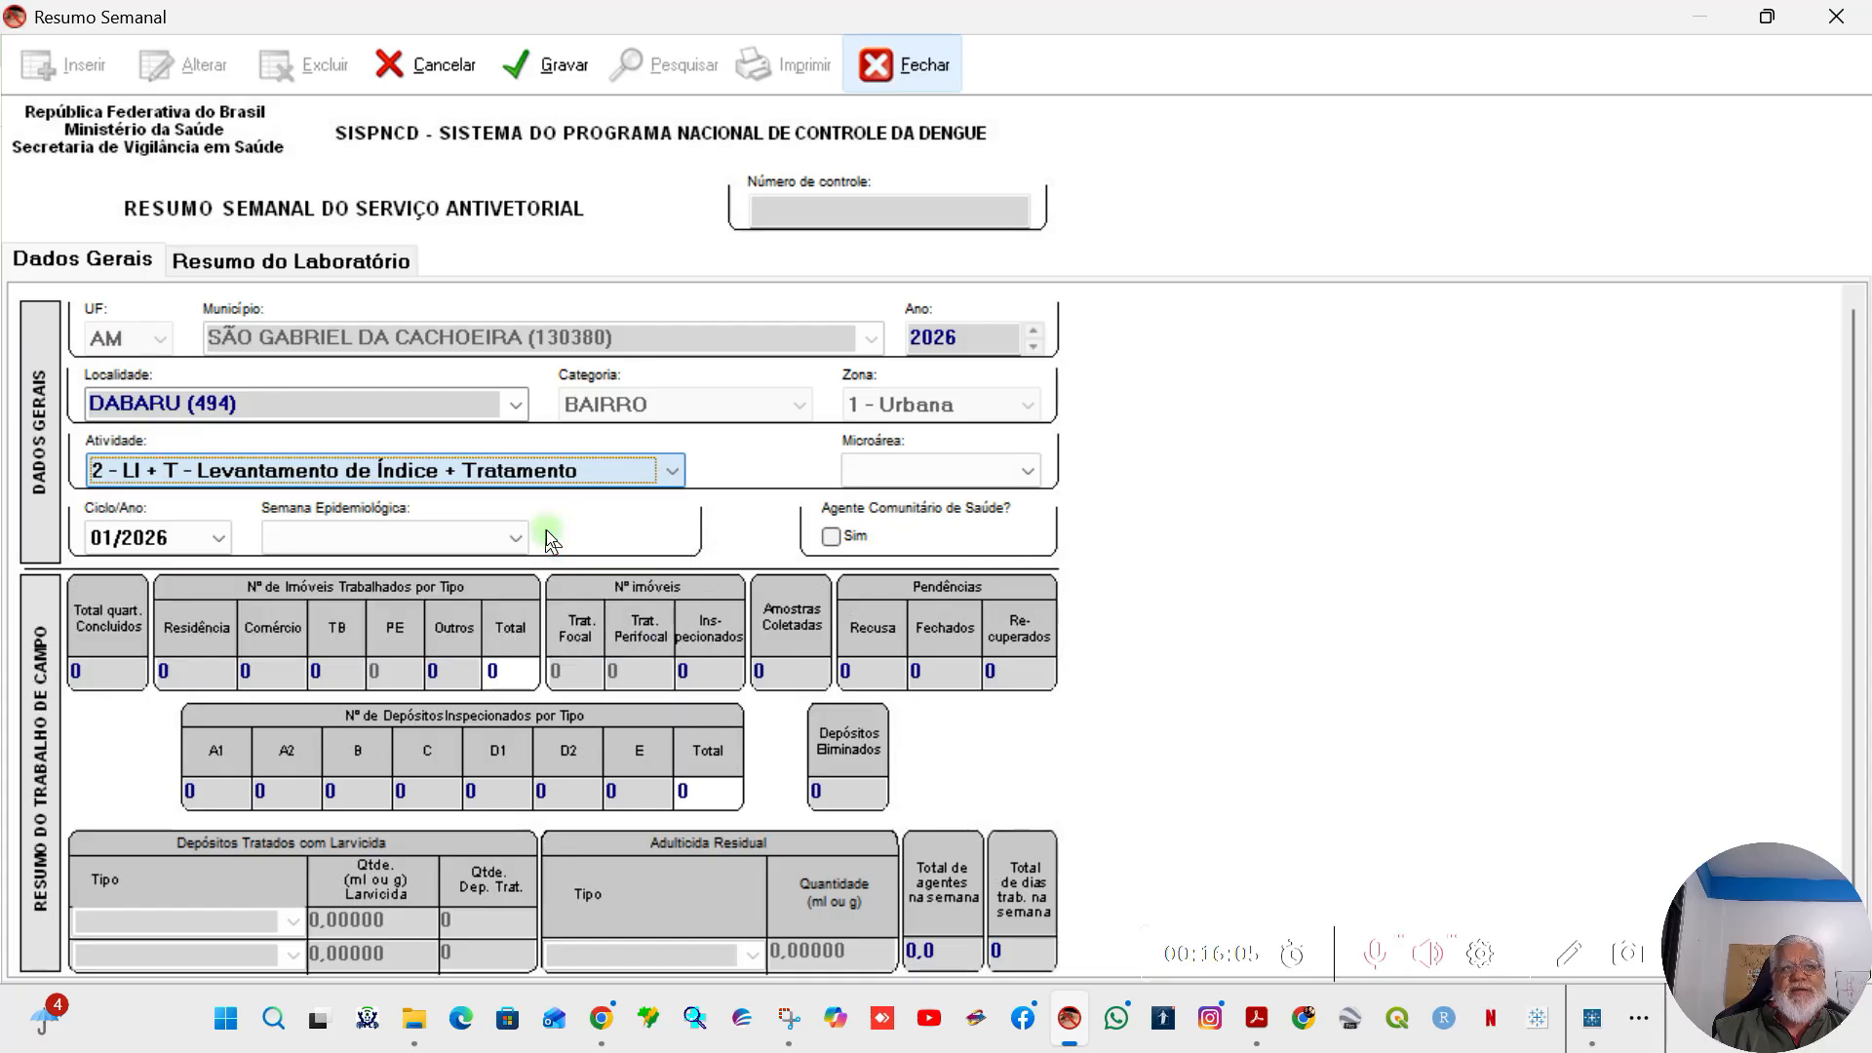
left_click(434, 542)
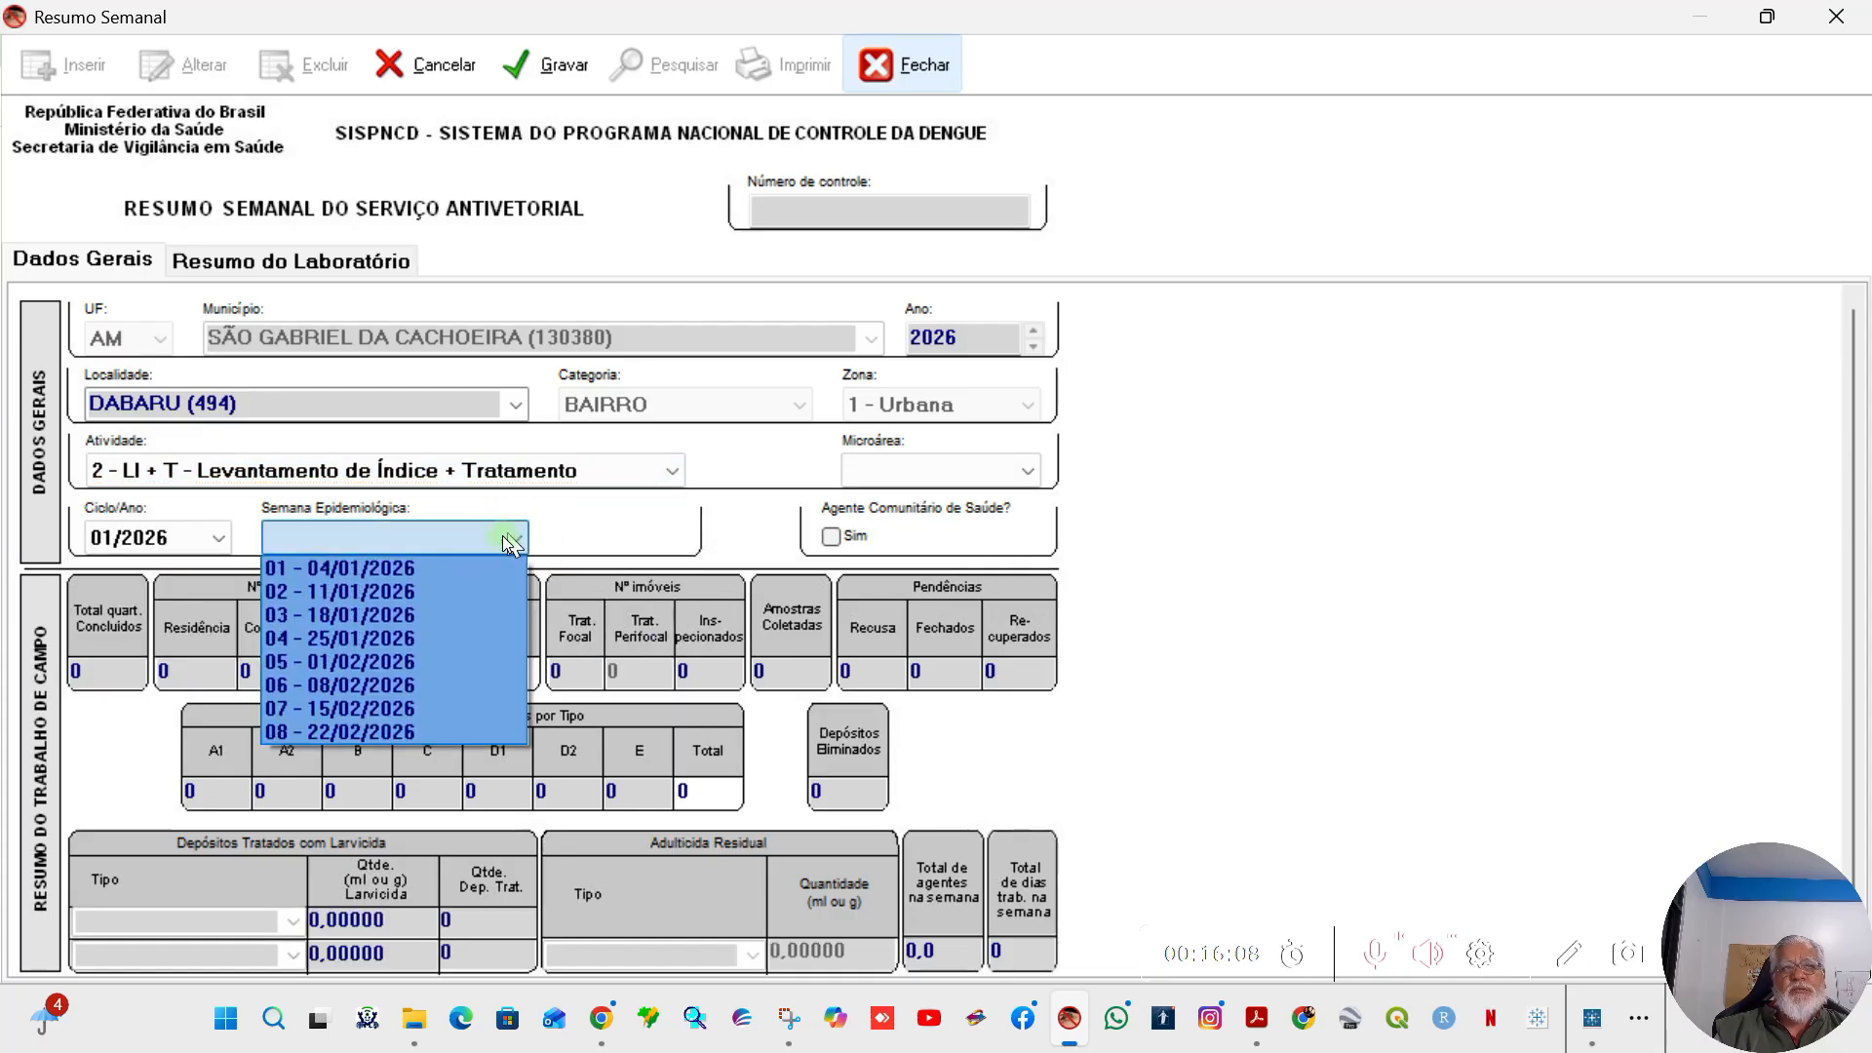
left_click(413, 567)
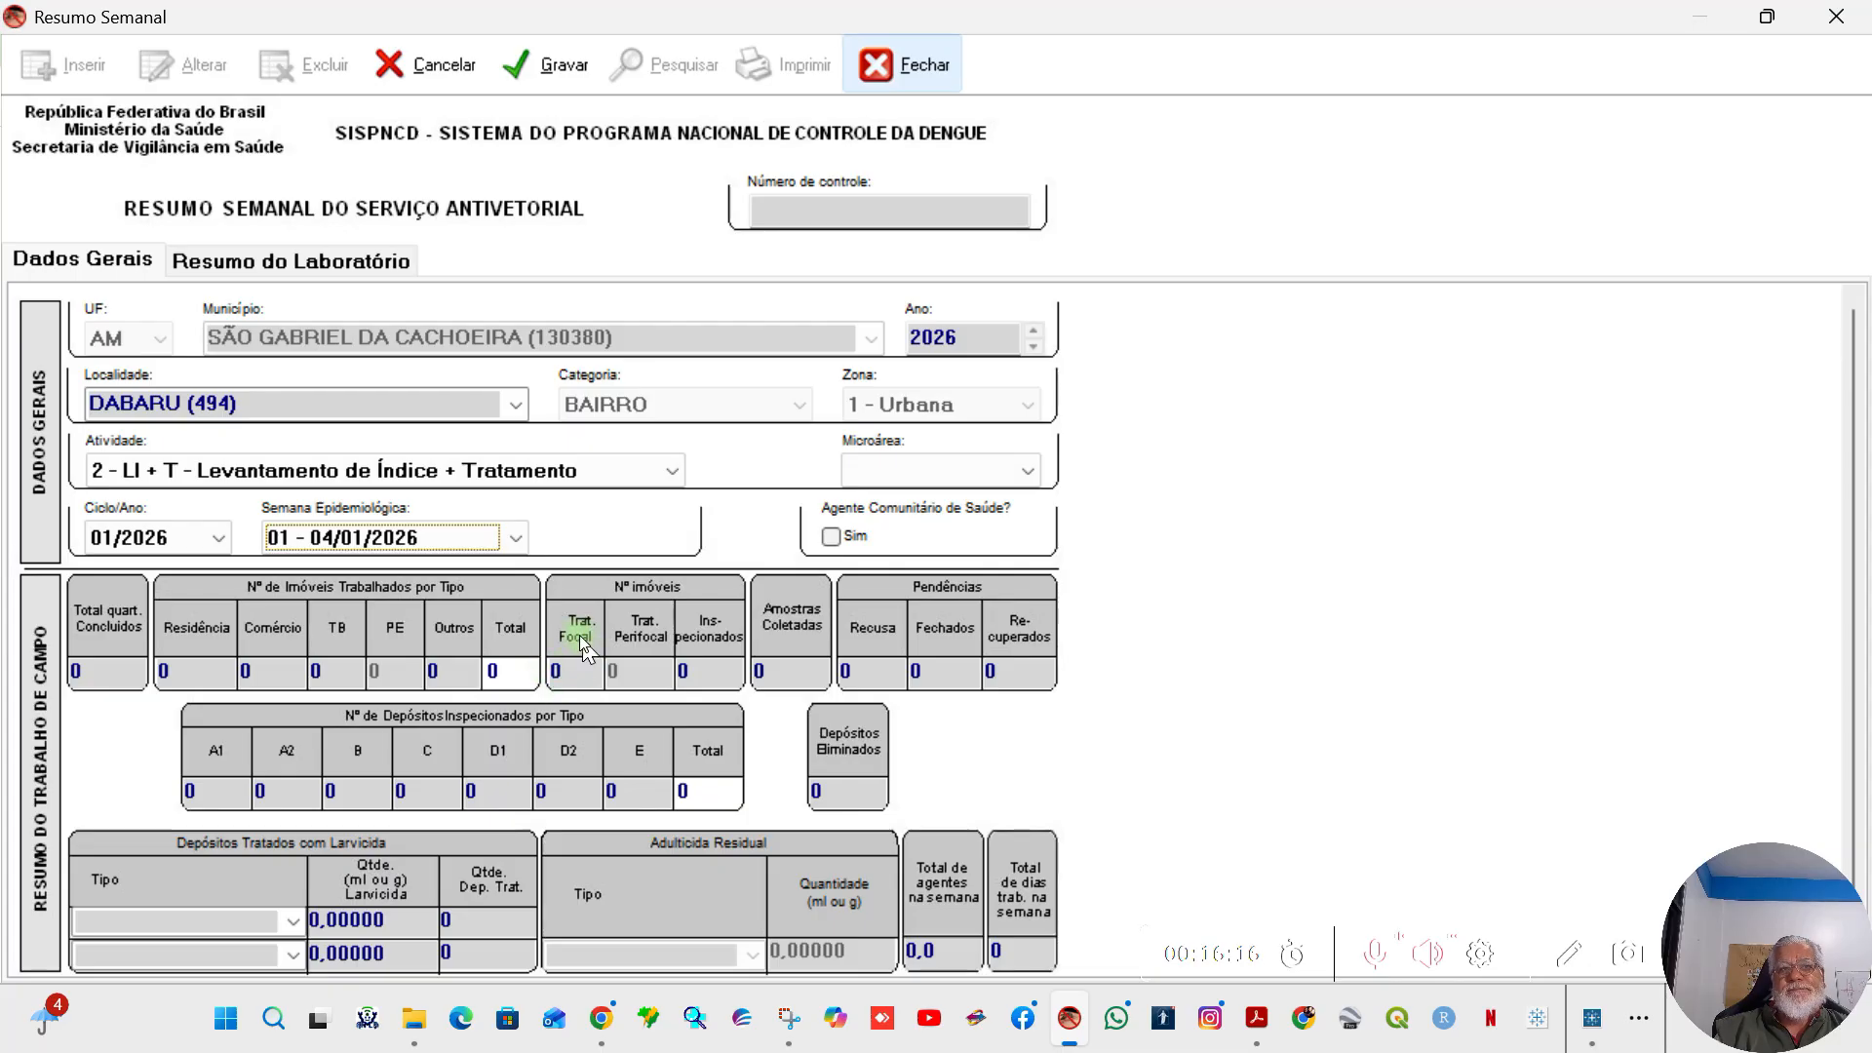
Step: Set the number of properties with focal treatment (Trat. Focal) to 5
left_click(568, 671)
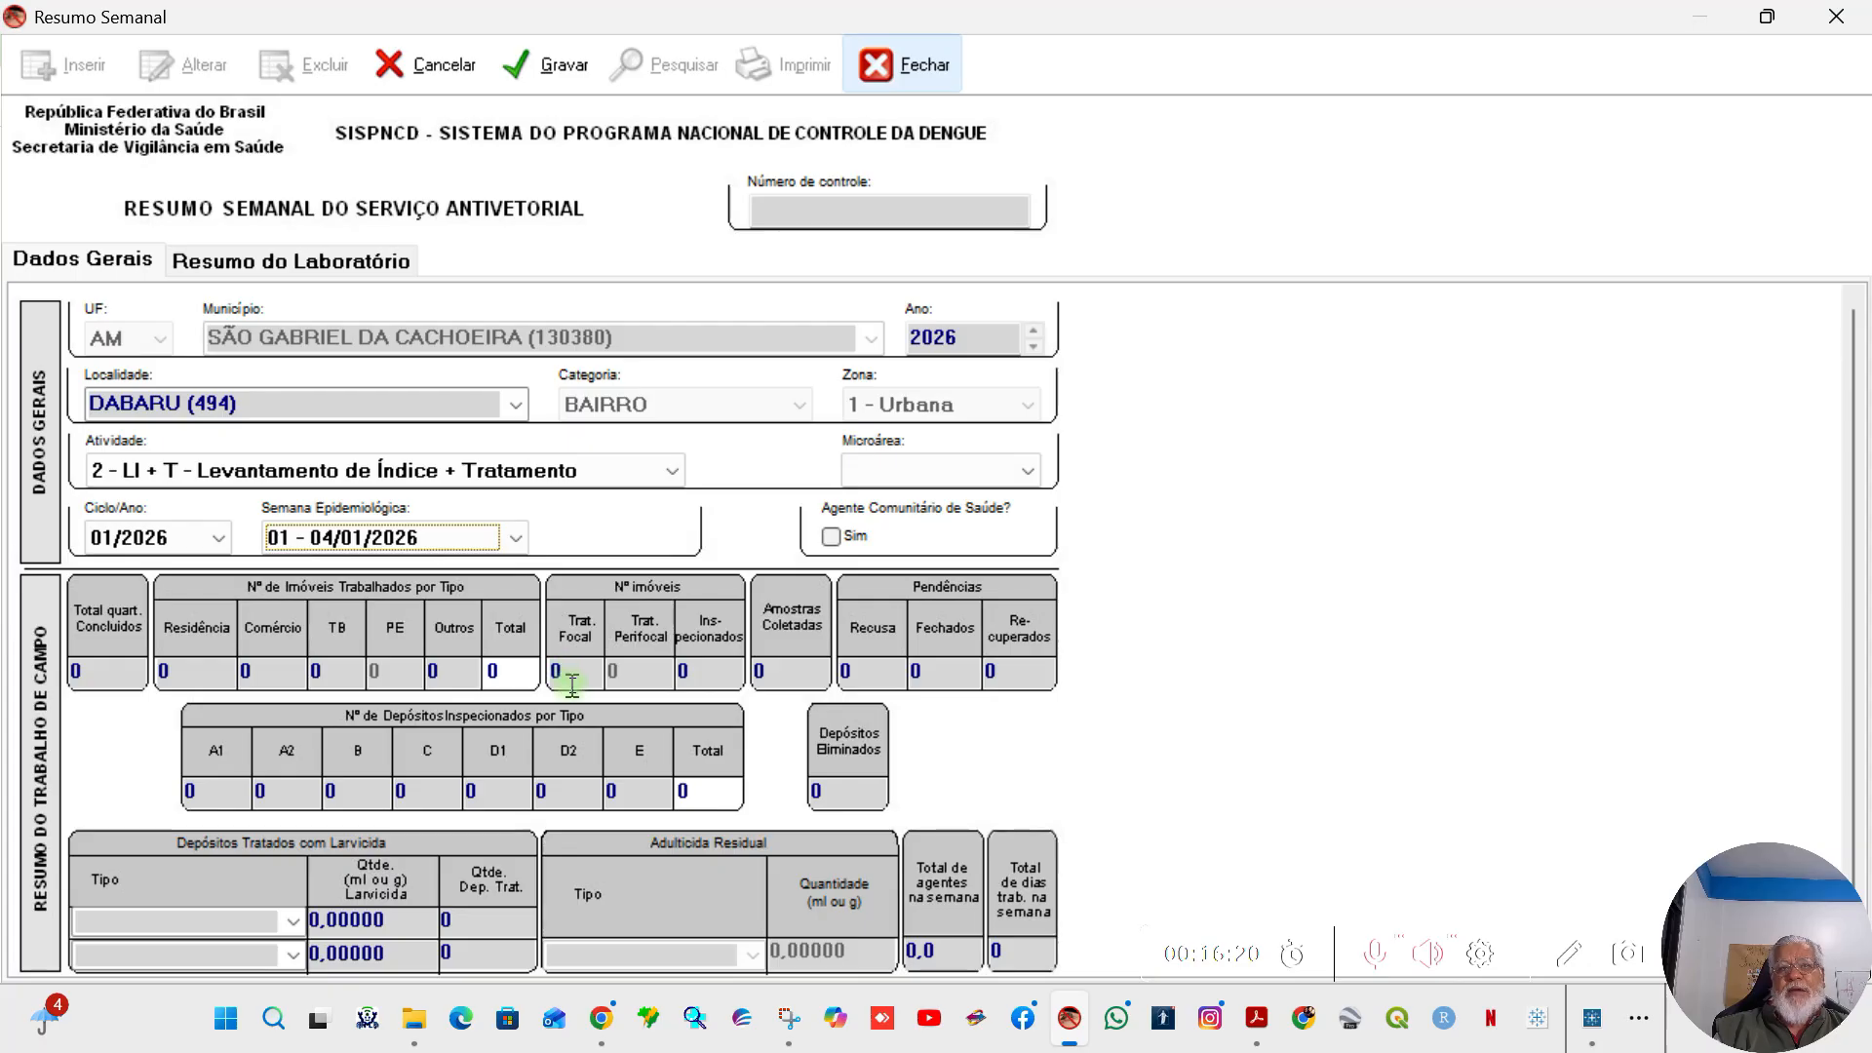
left_click(578, 675)
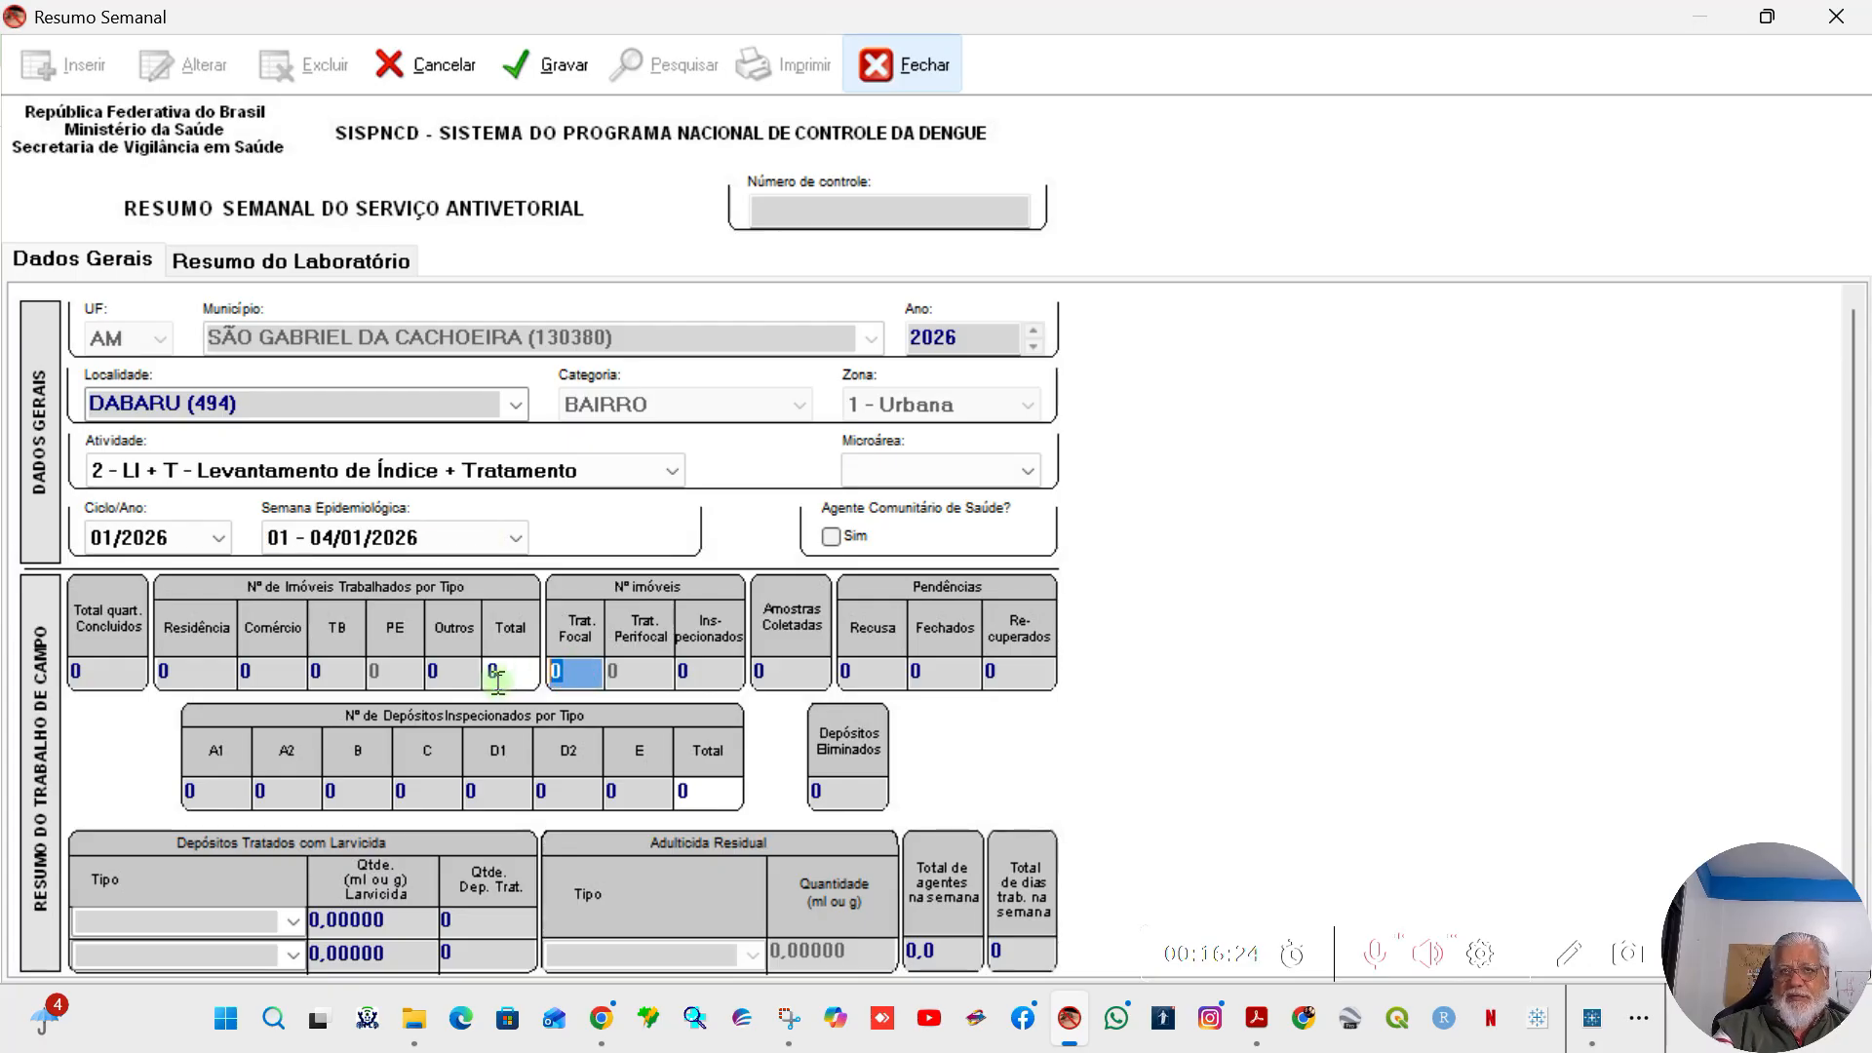
type("5")
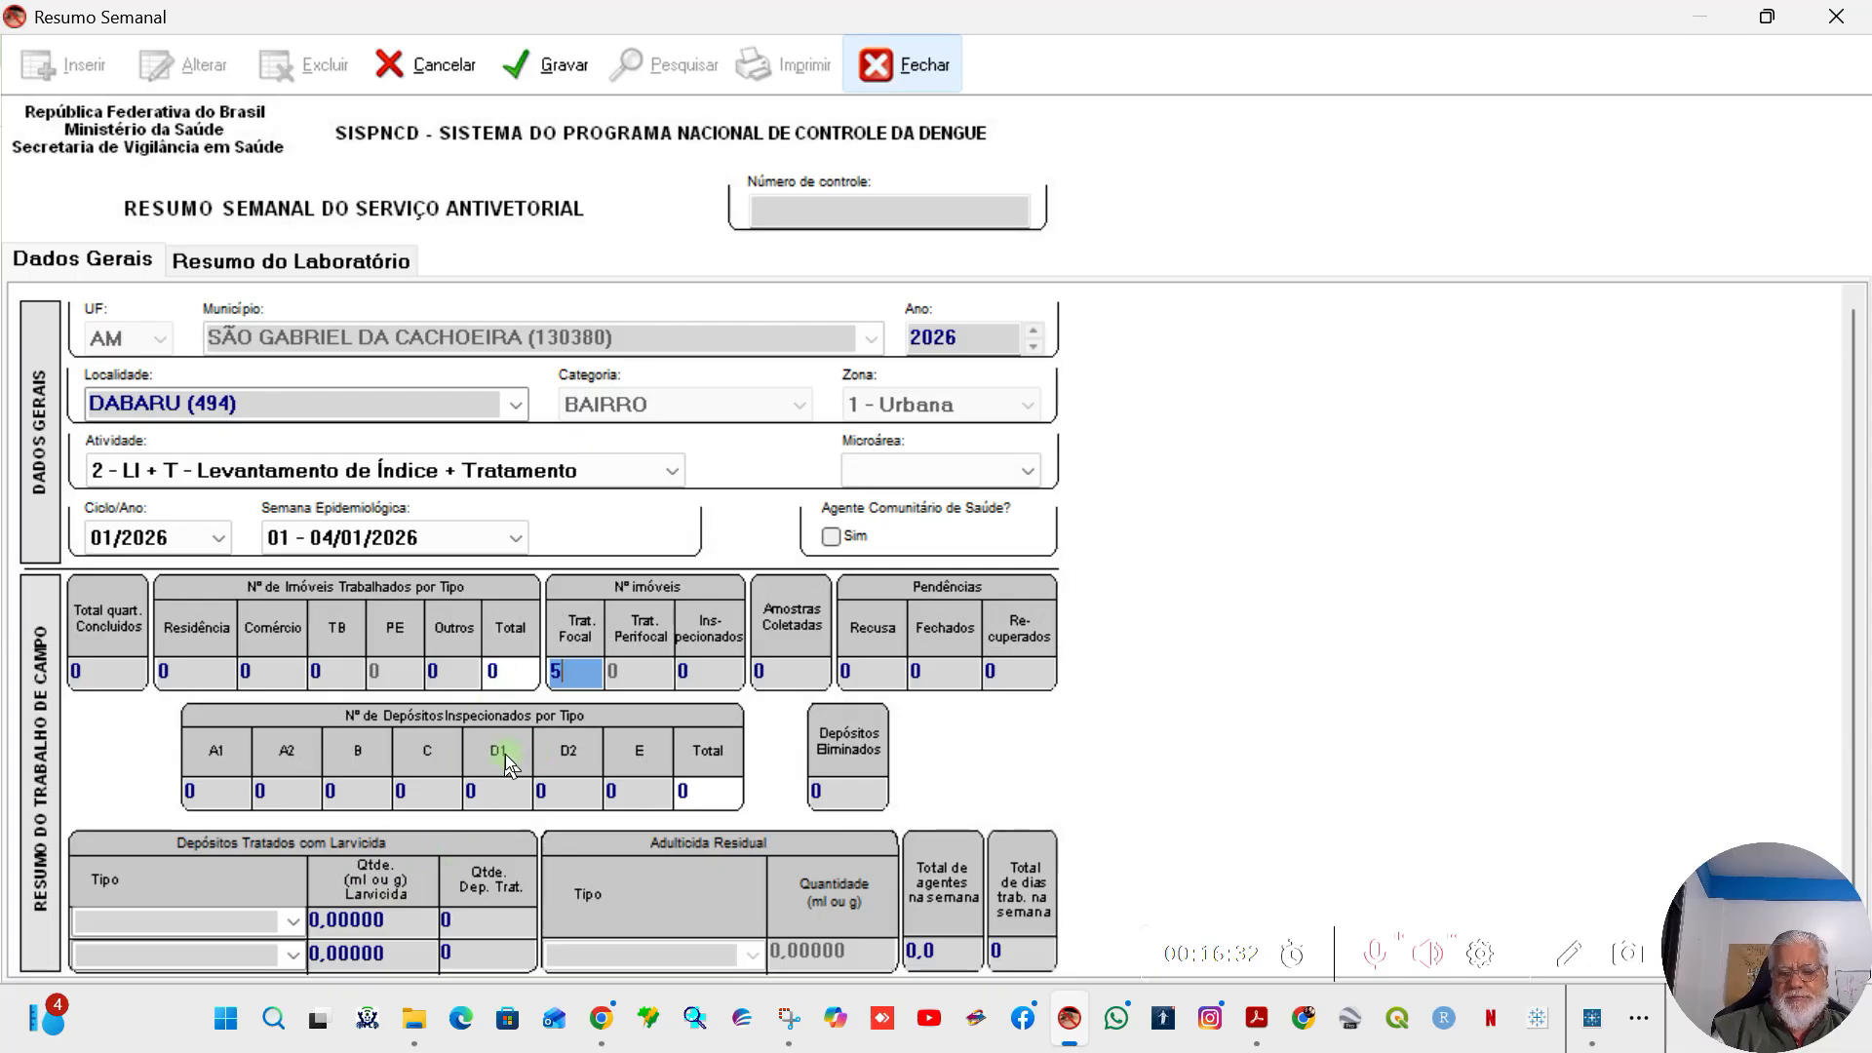
key("BackSpace")
key("Tab")
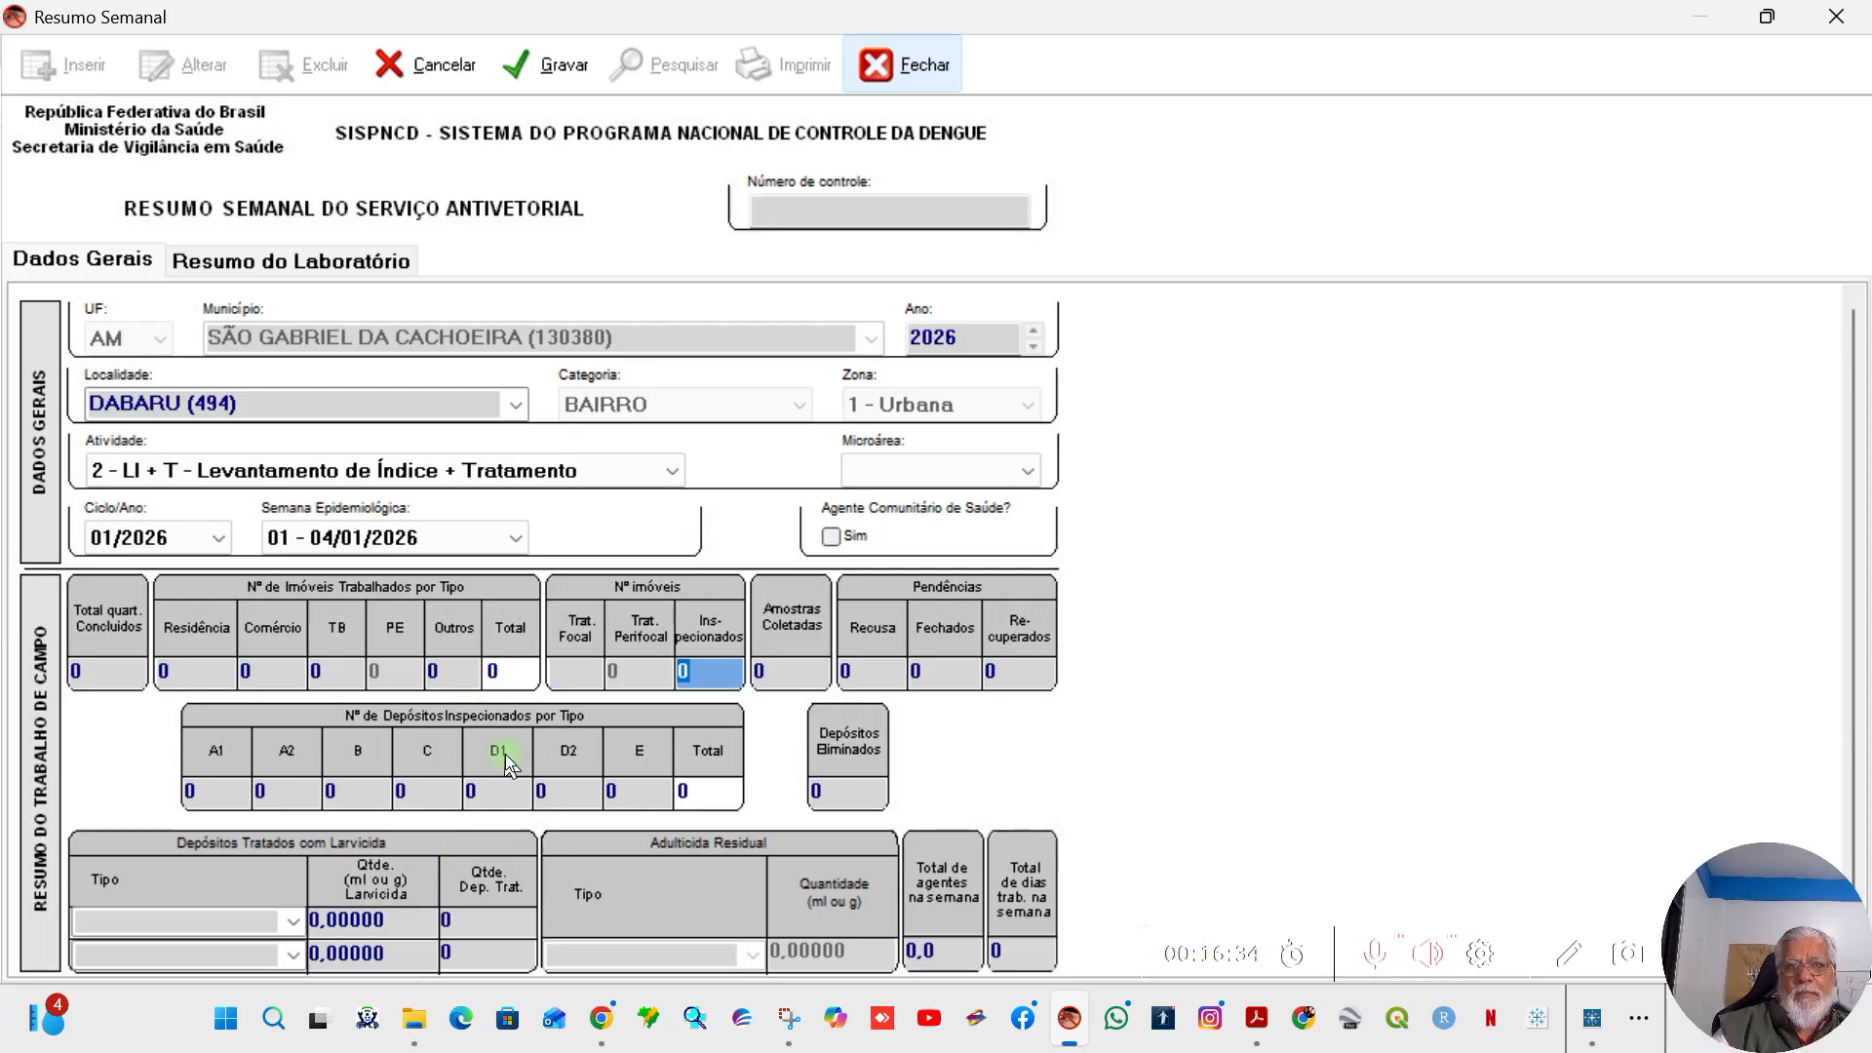
left_click(561, 673)
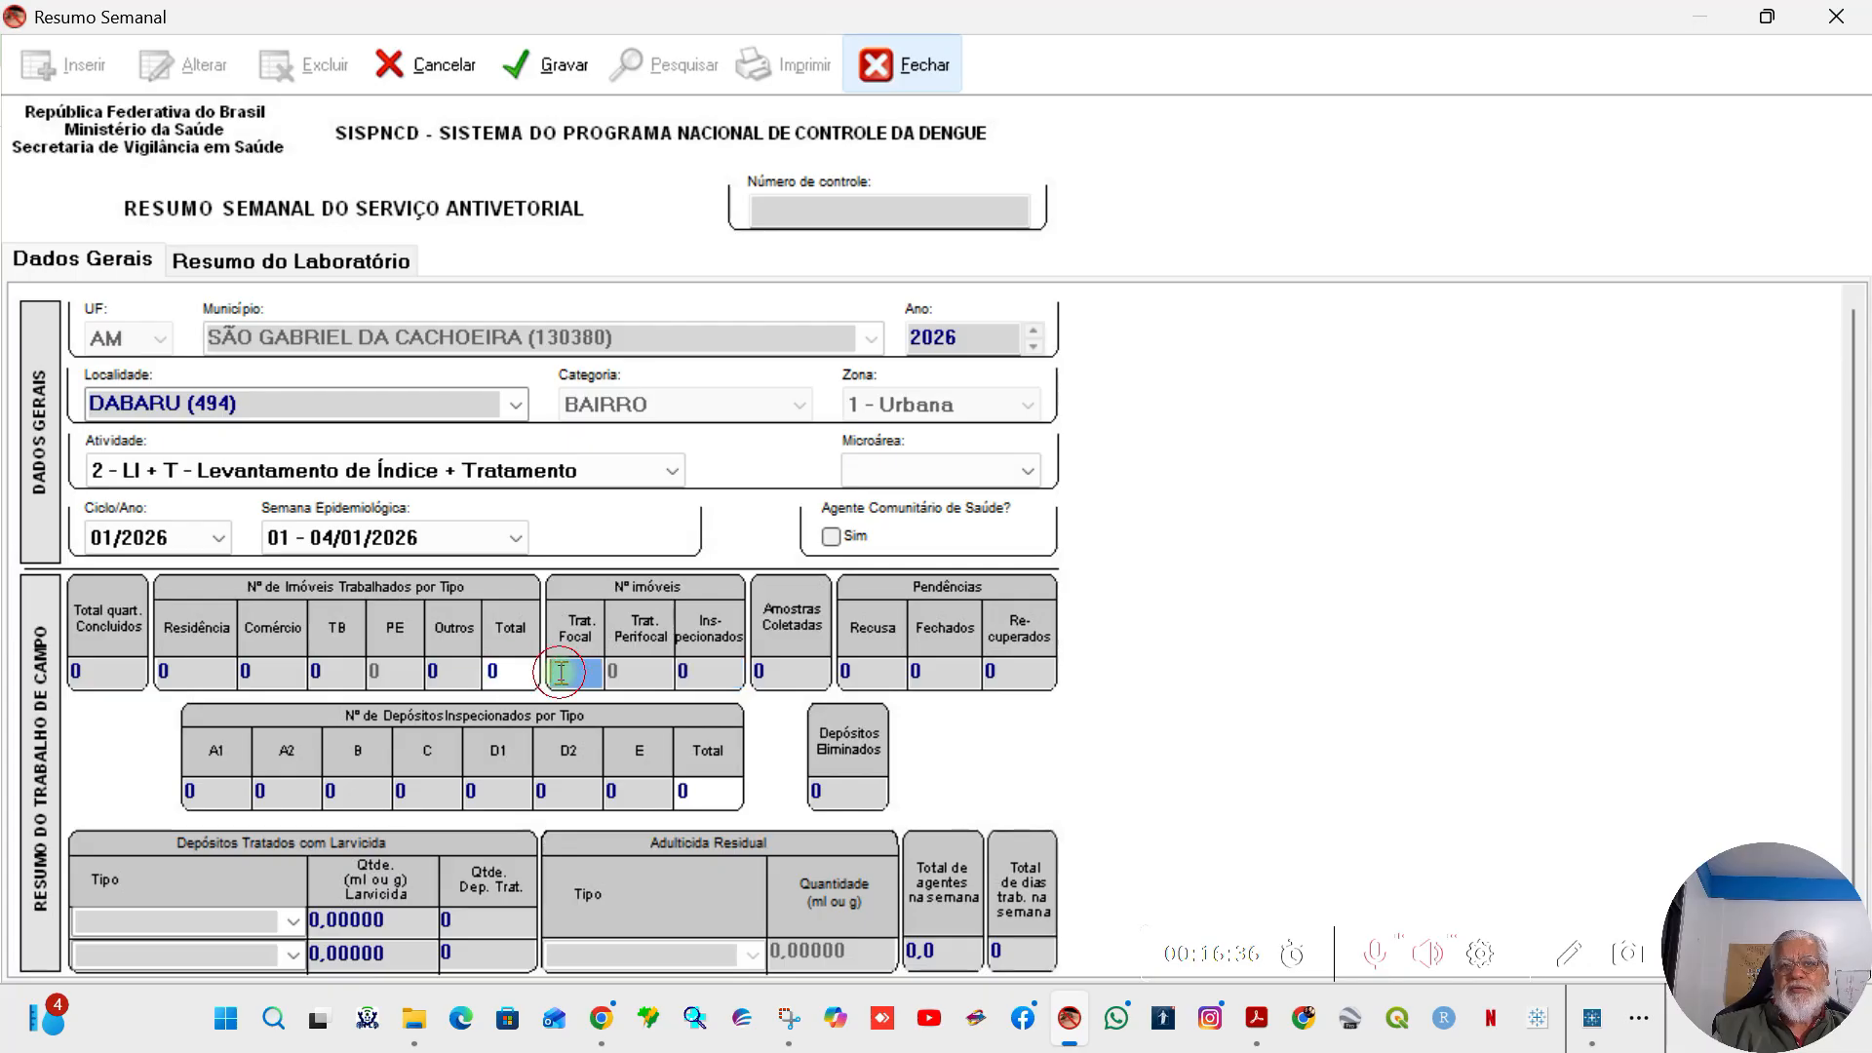
type("5")
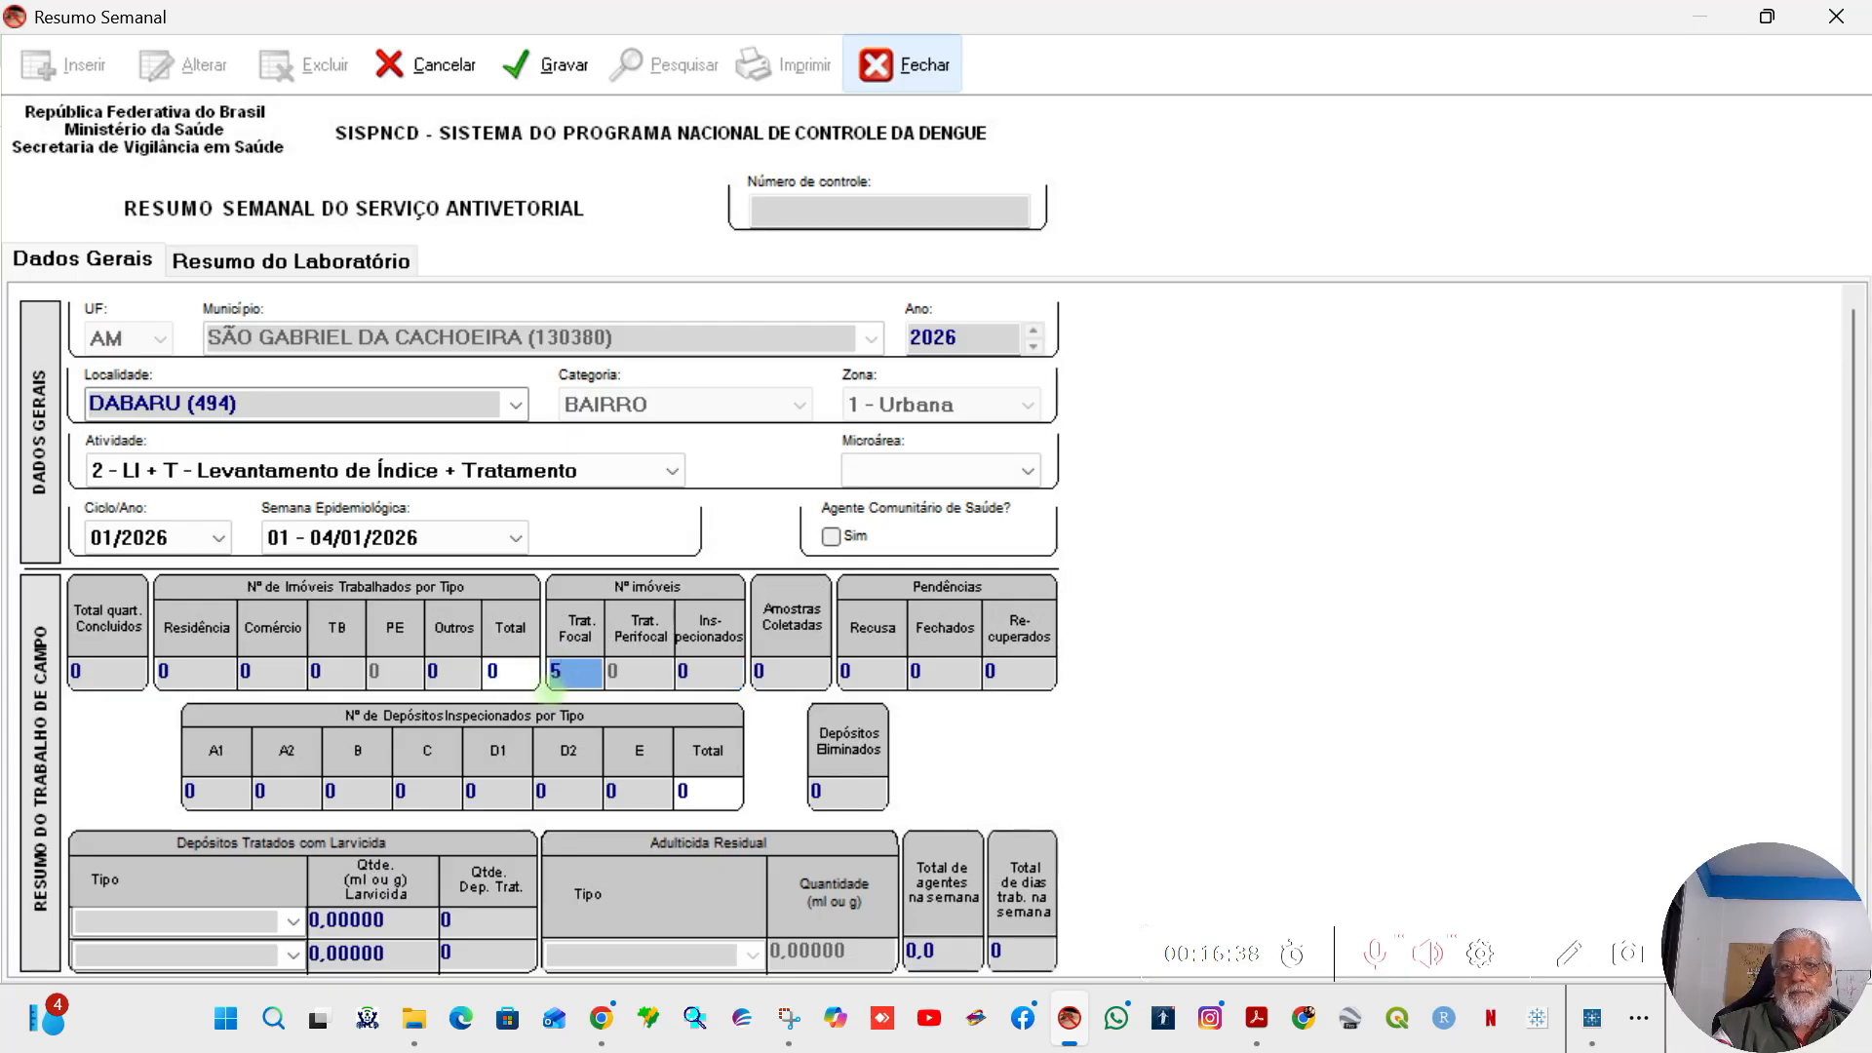
key("Tab")
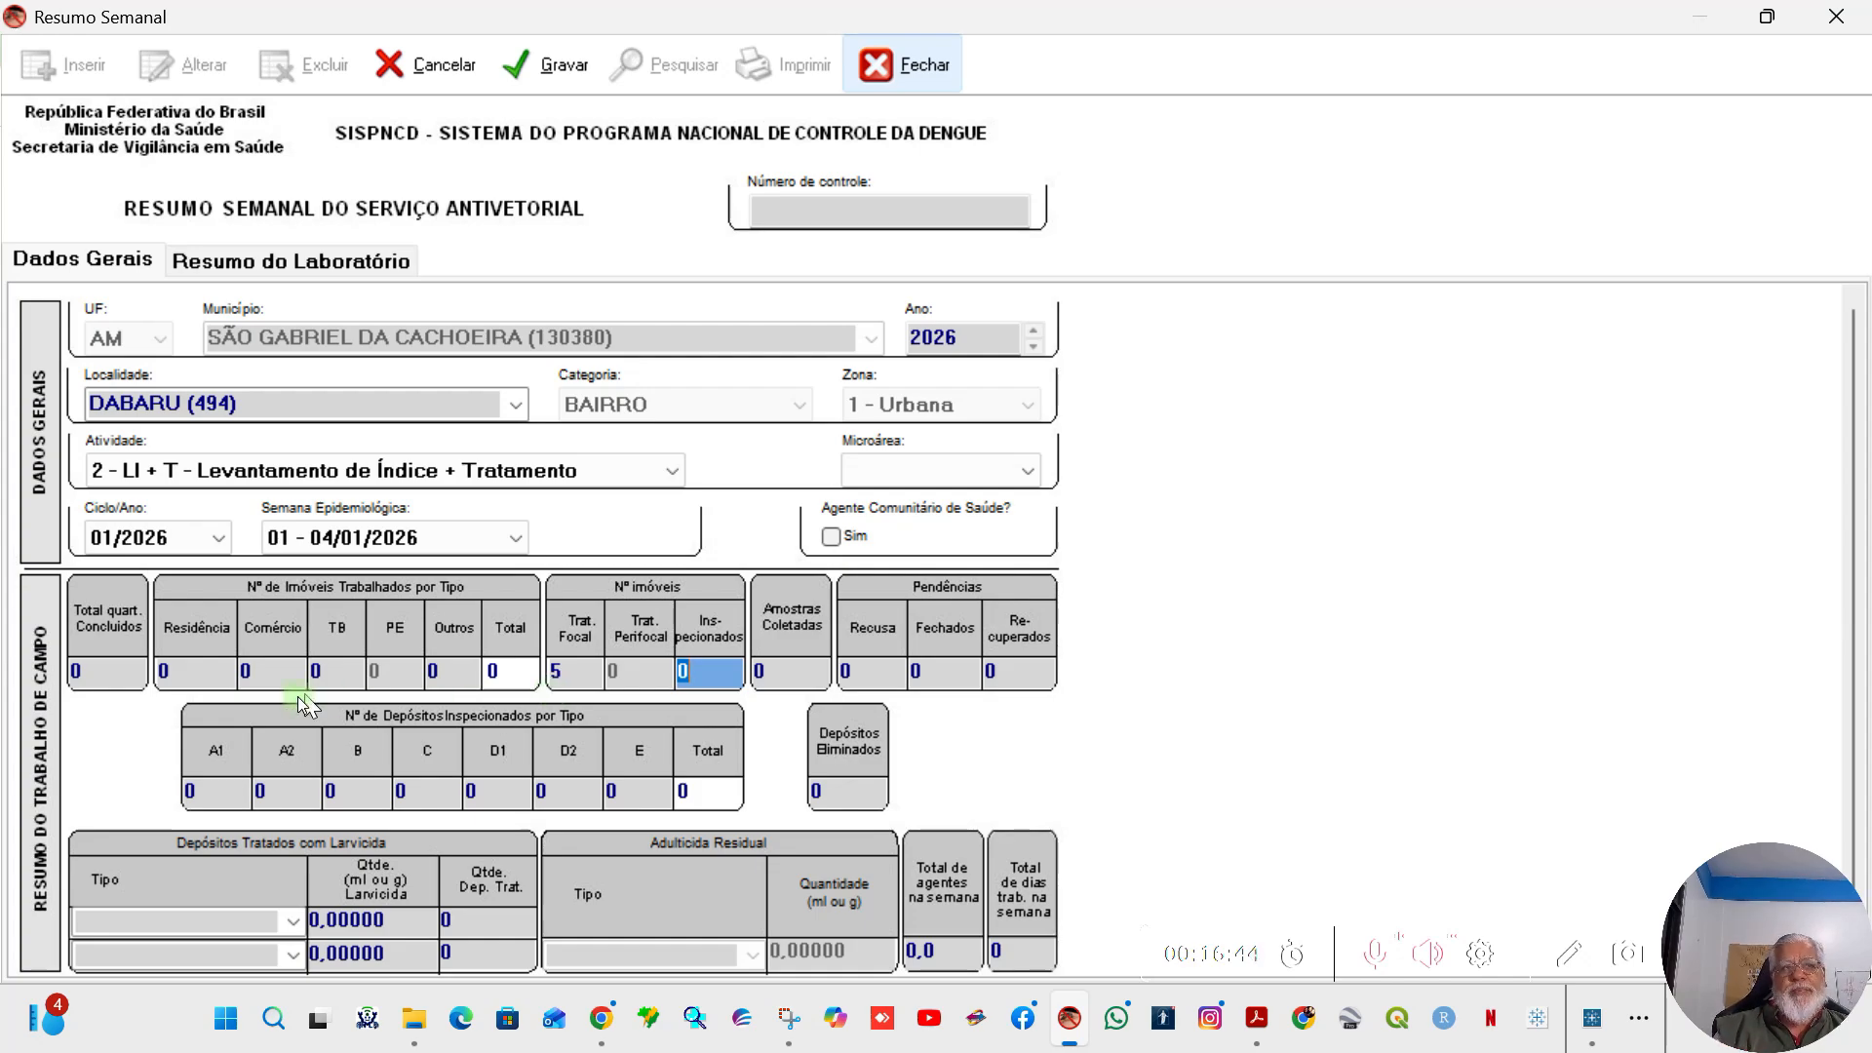
Step: Set the properties worked by type to 20 Residência, 2 Comércio and 3 TB, leaving Outros at 0
left_click(186, 666)
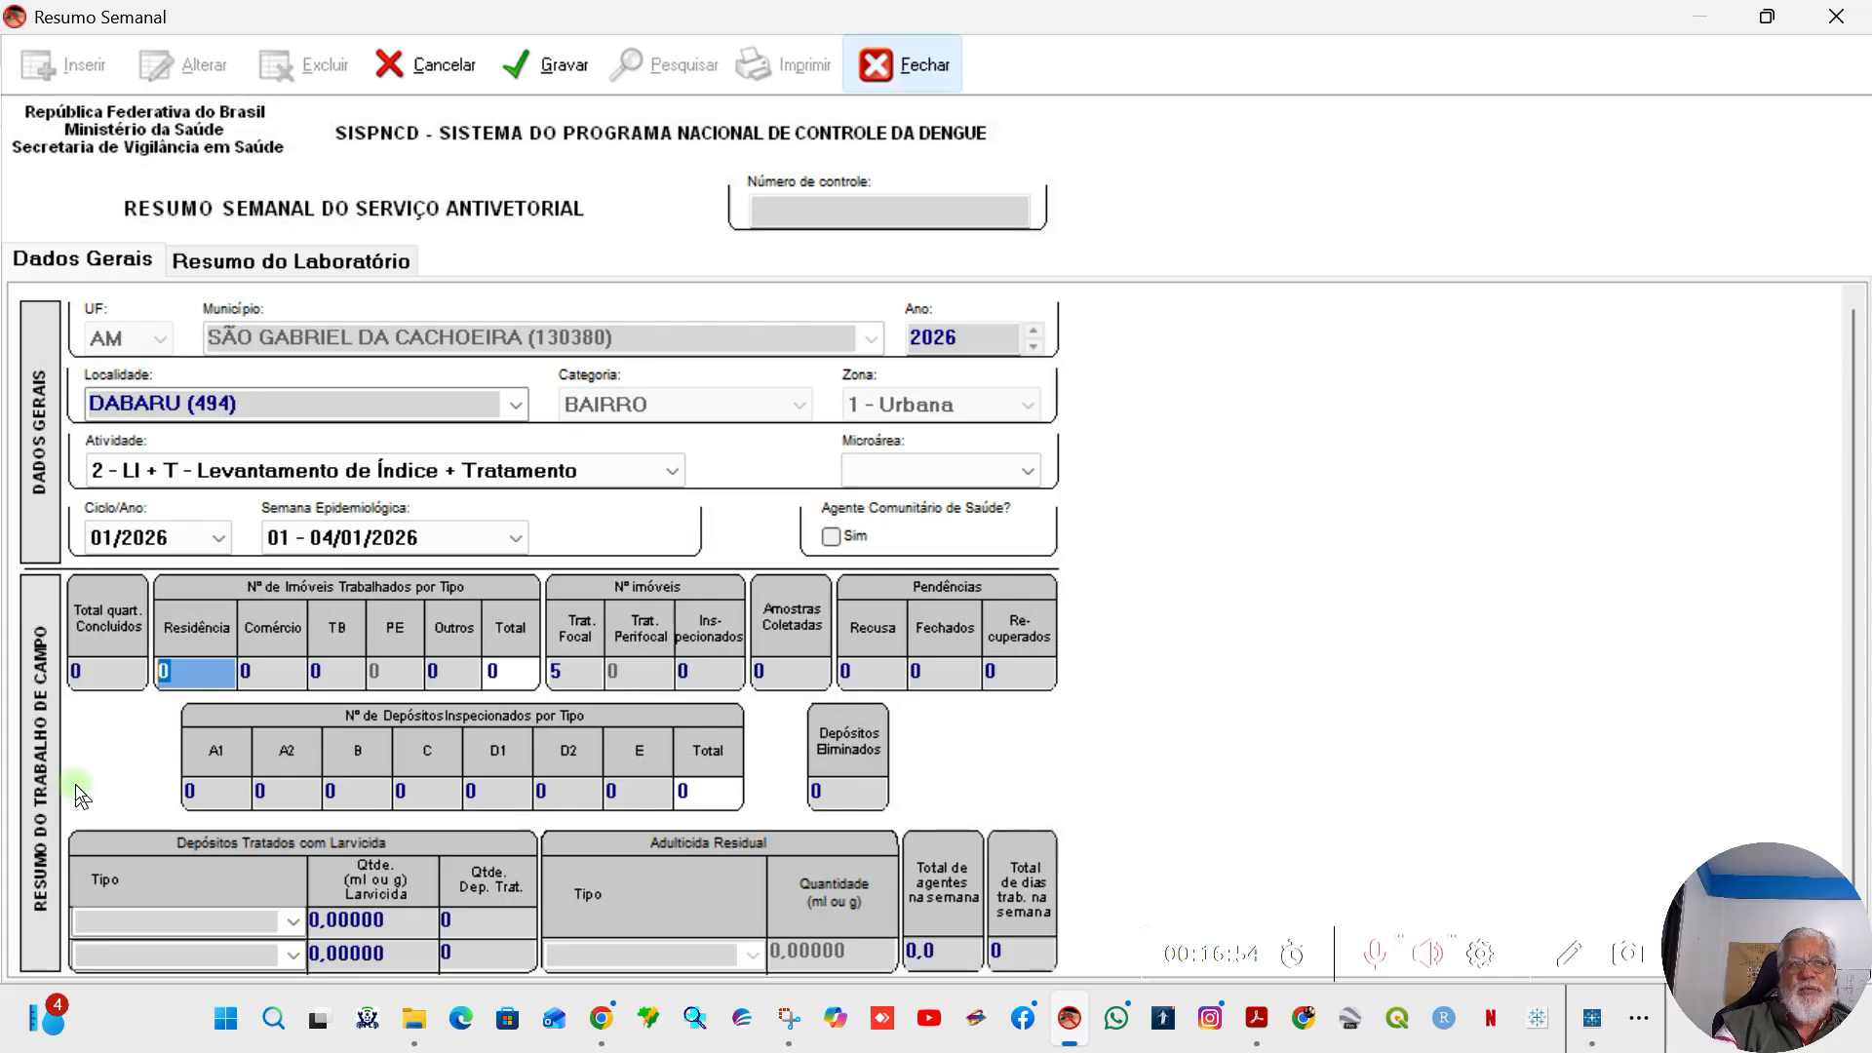
type("20")
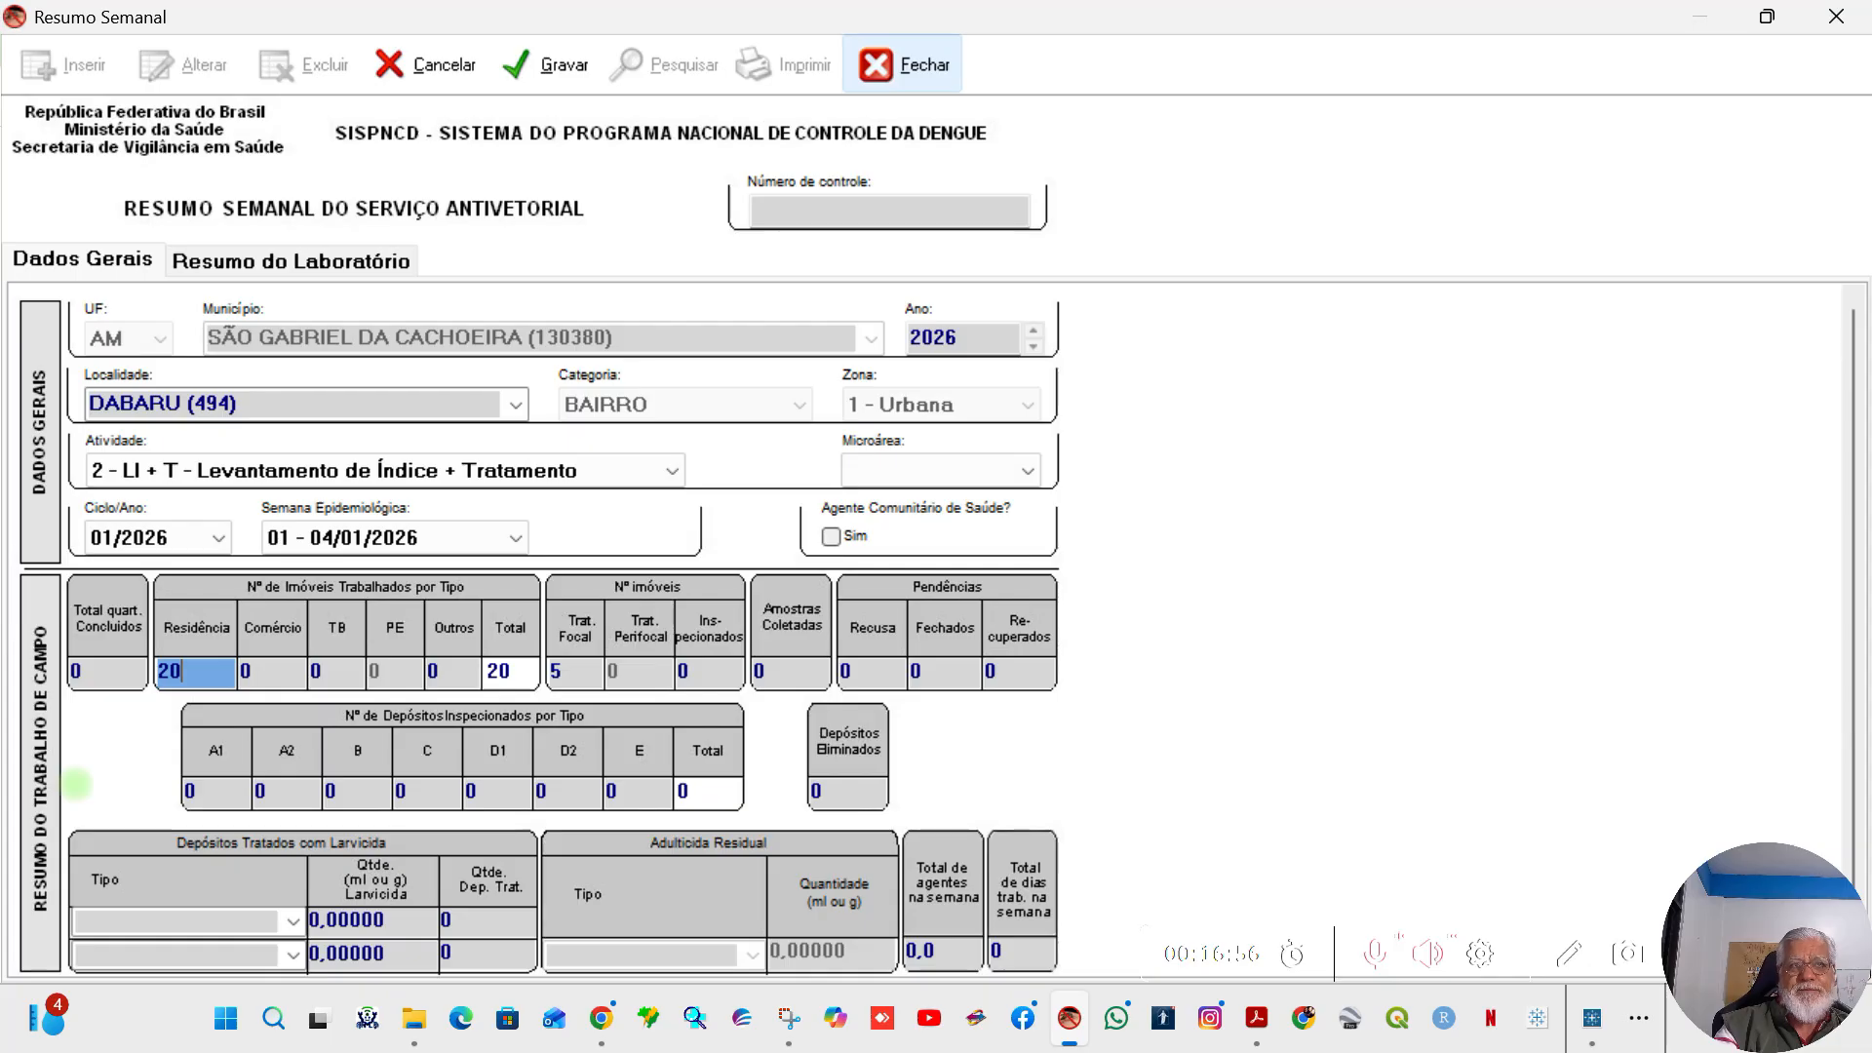
key("Tab")
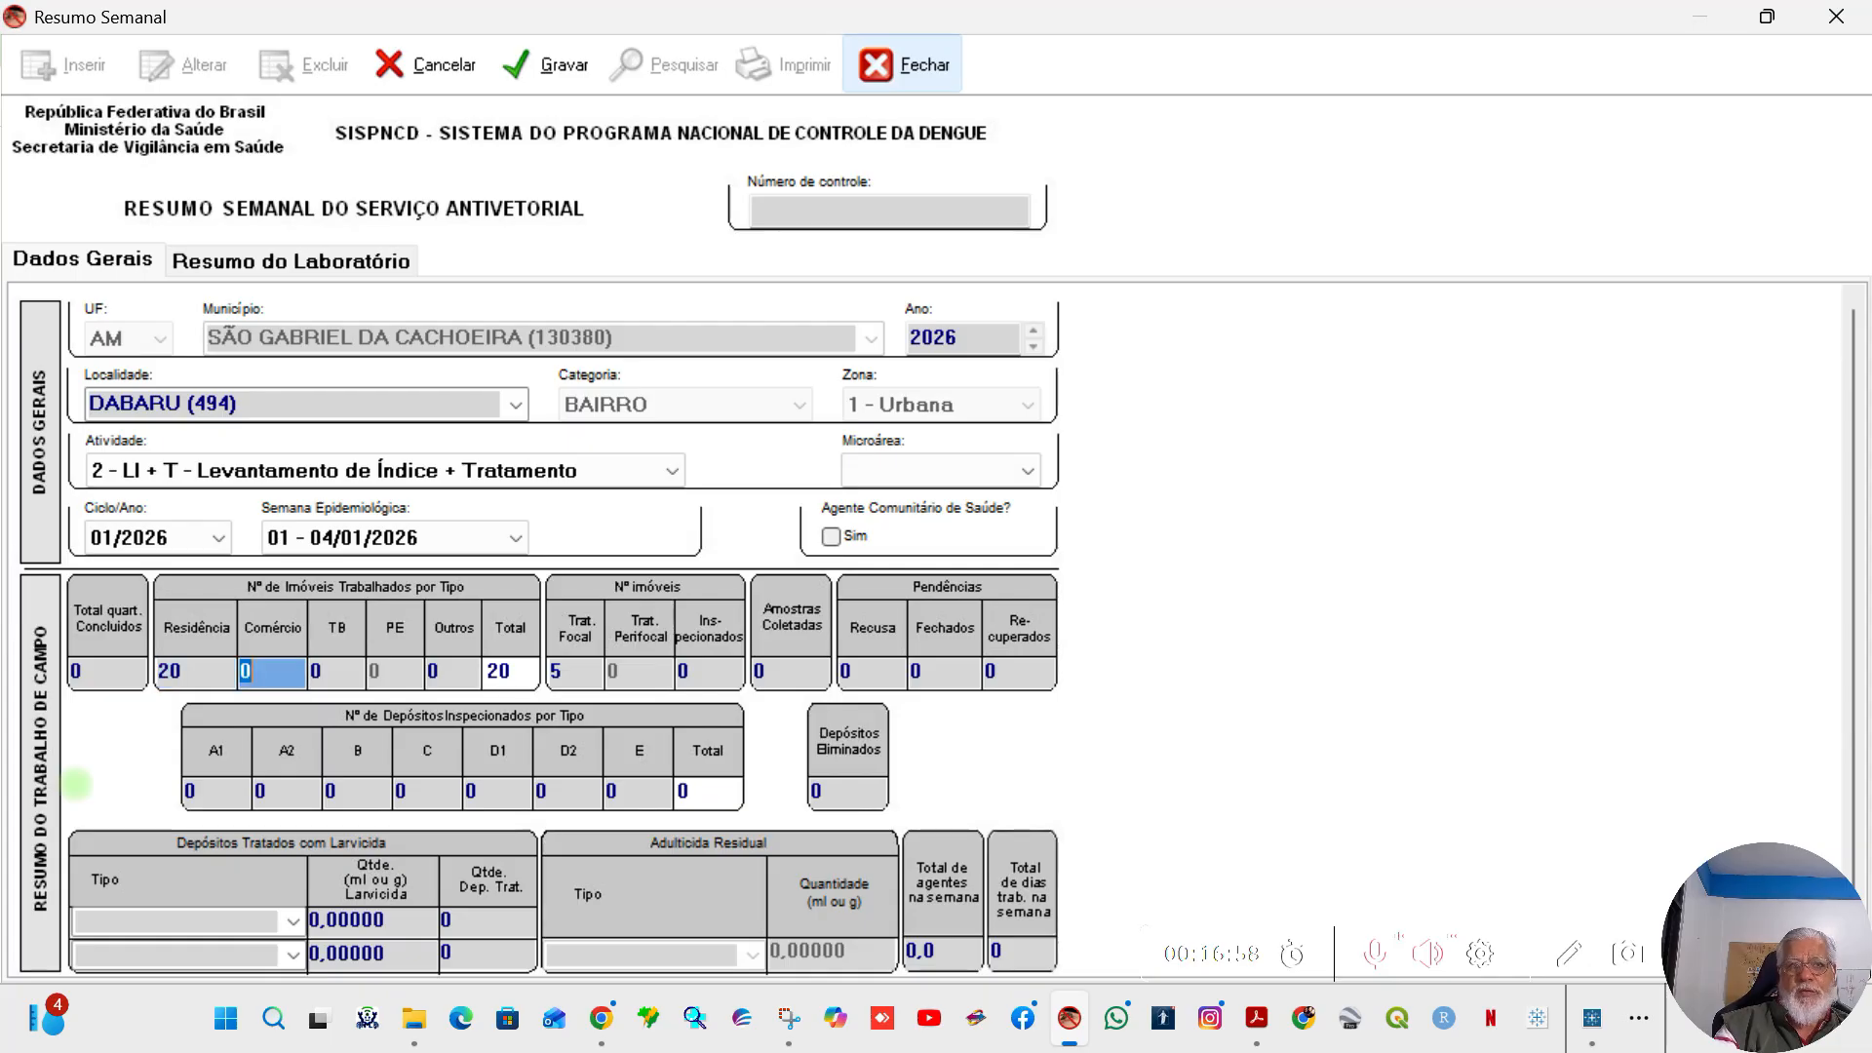
type("2")
key("Tab")
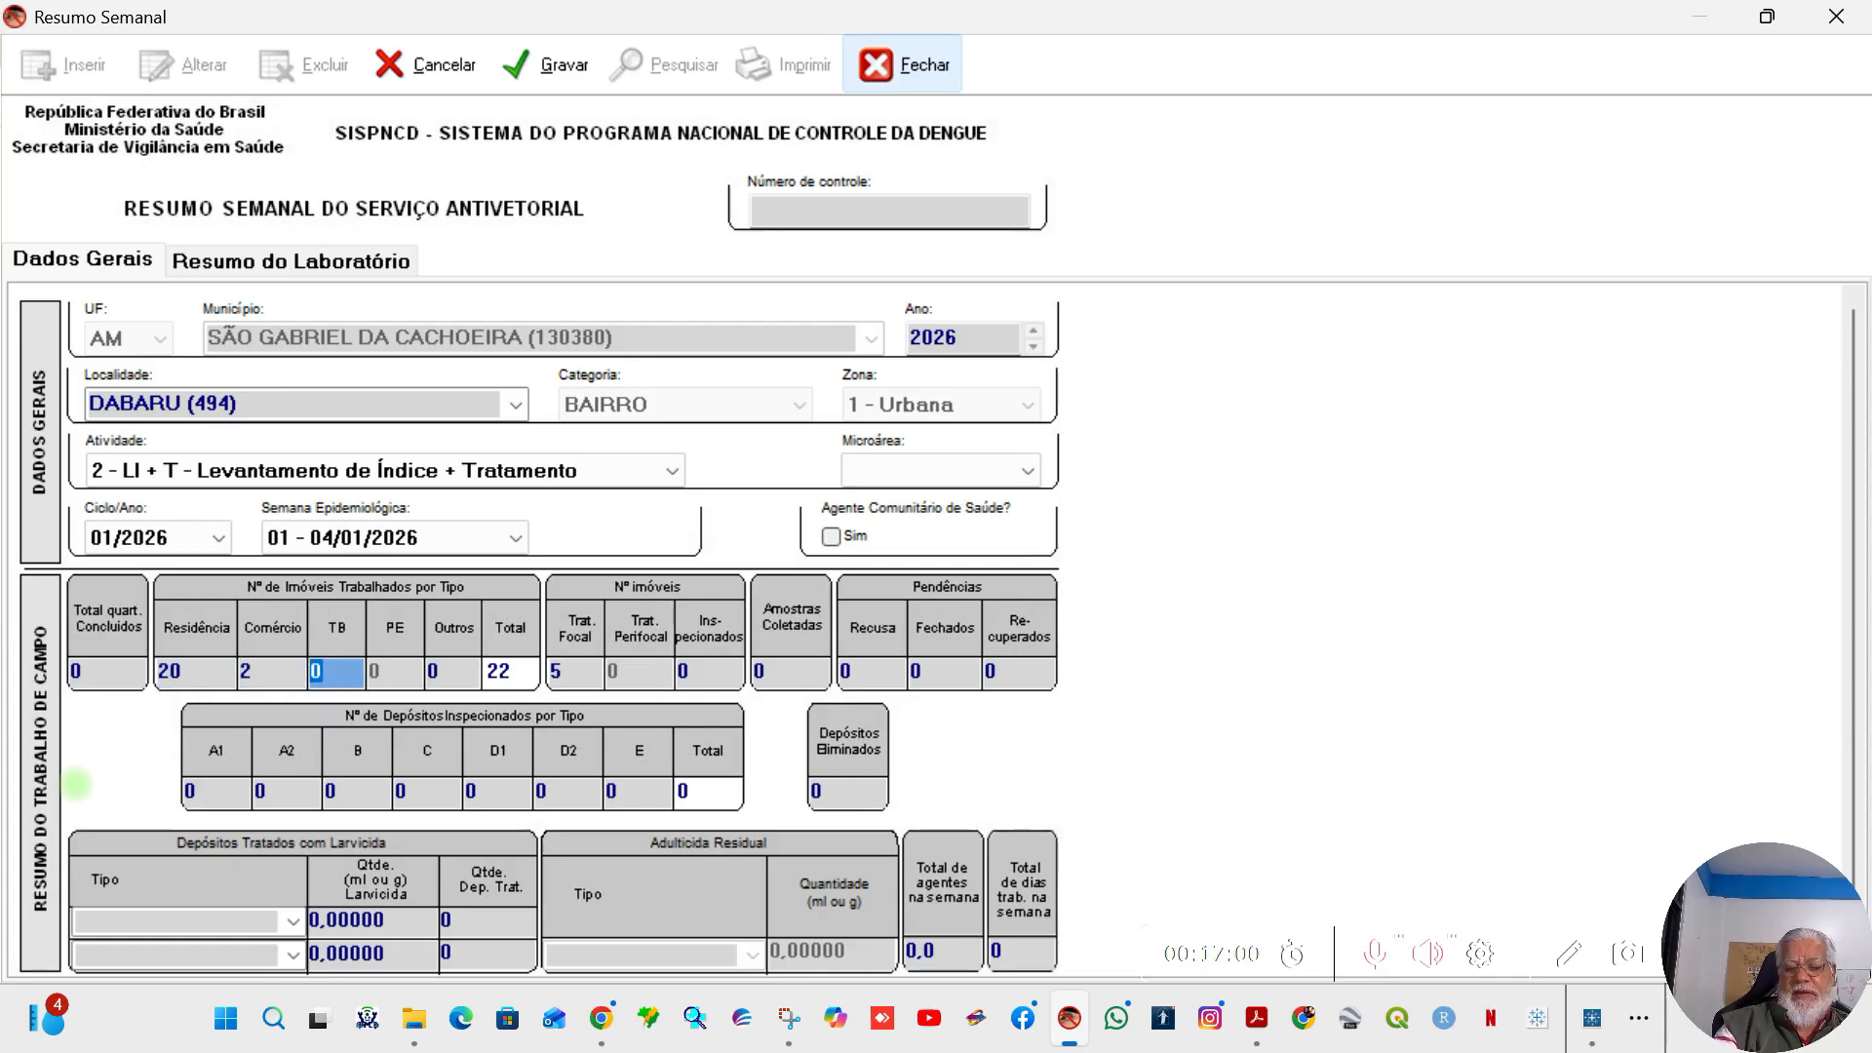
type("3")
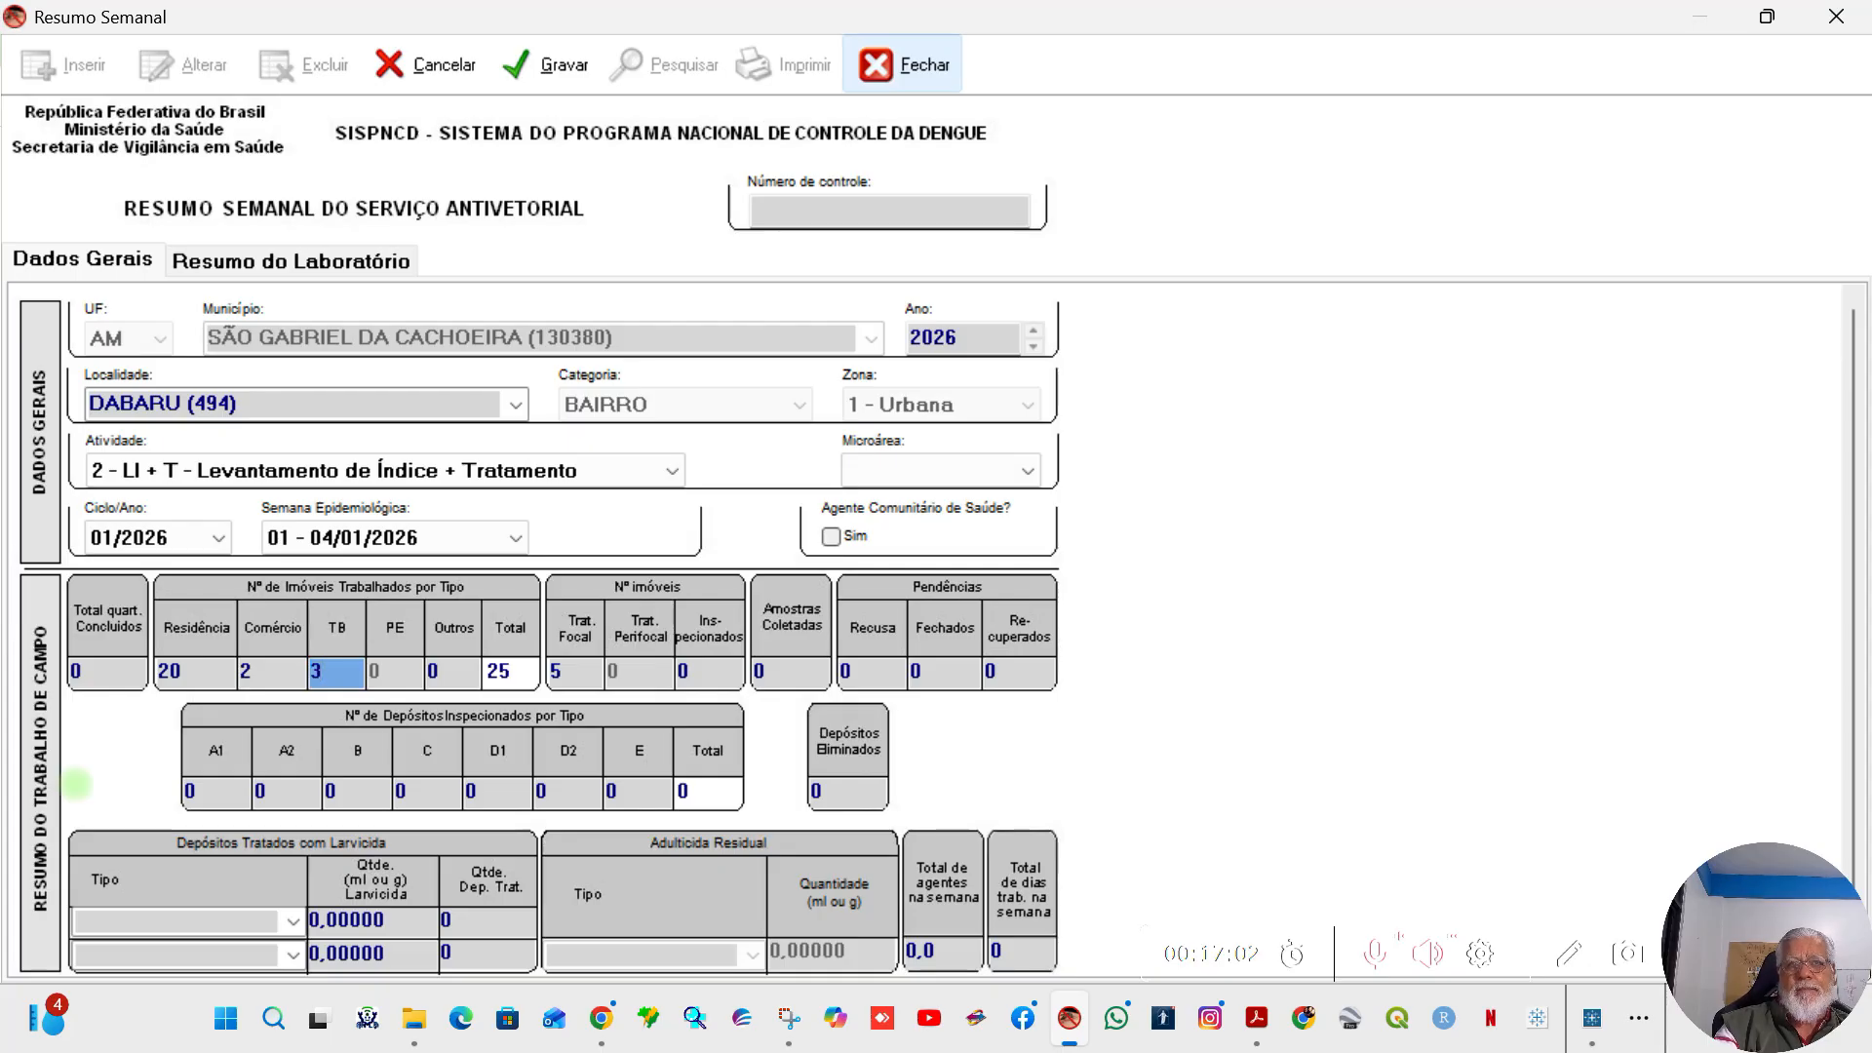
key("Tab")
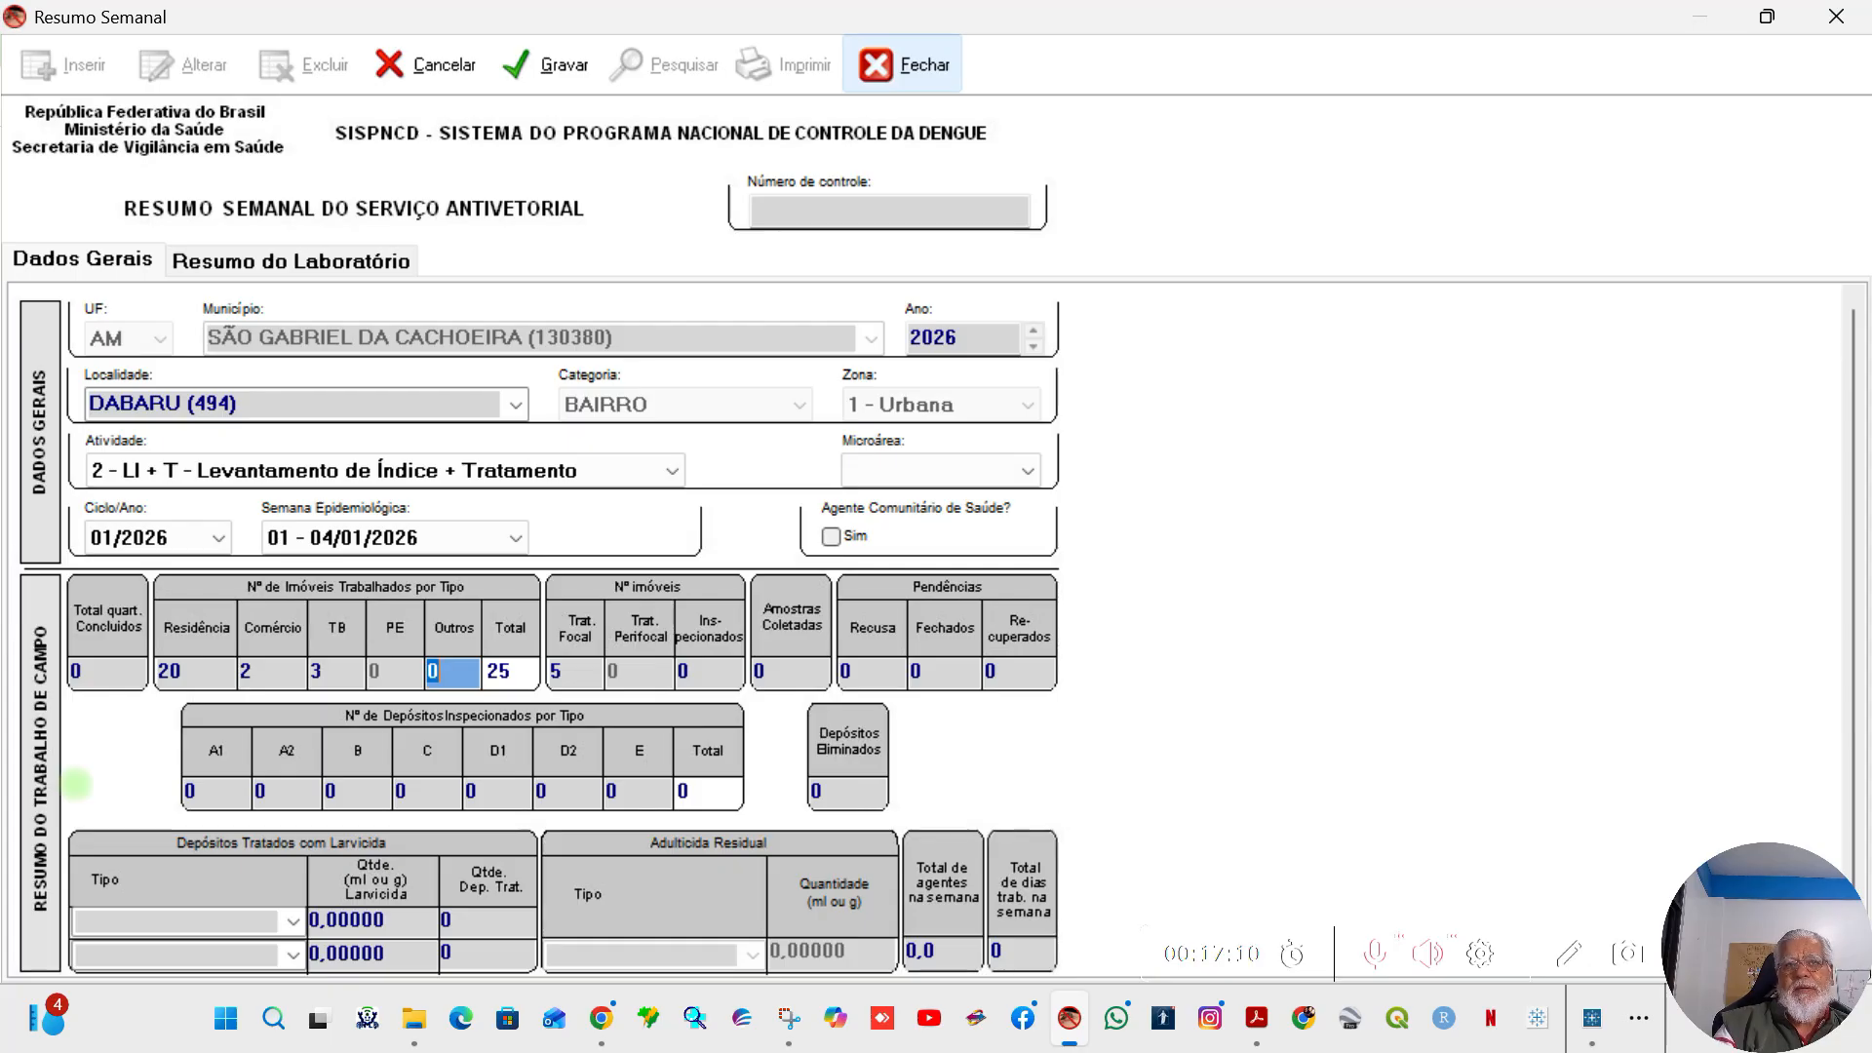
key("Tab")
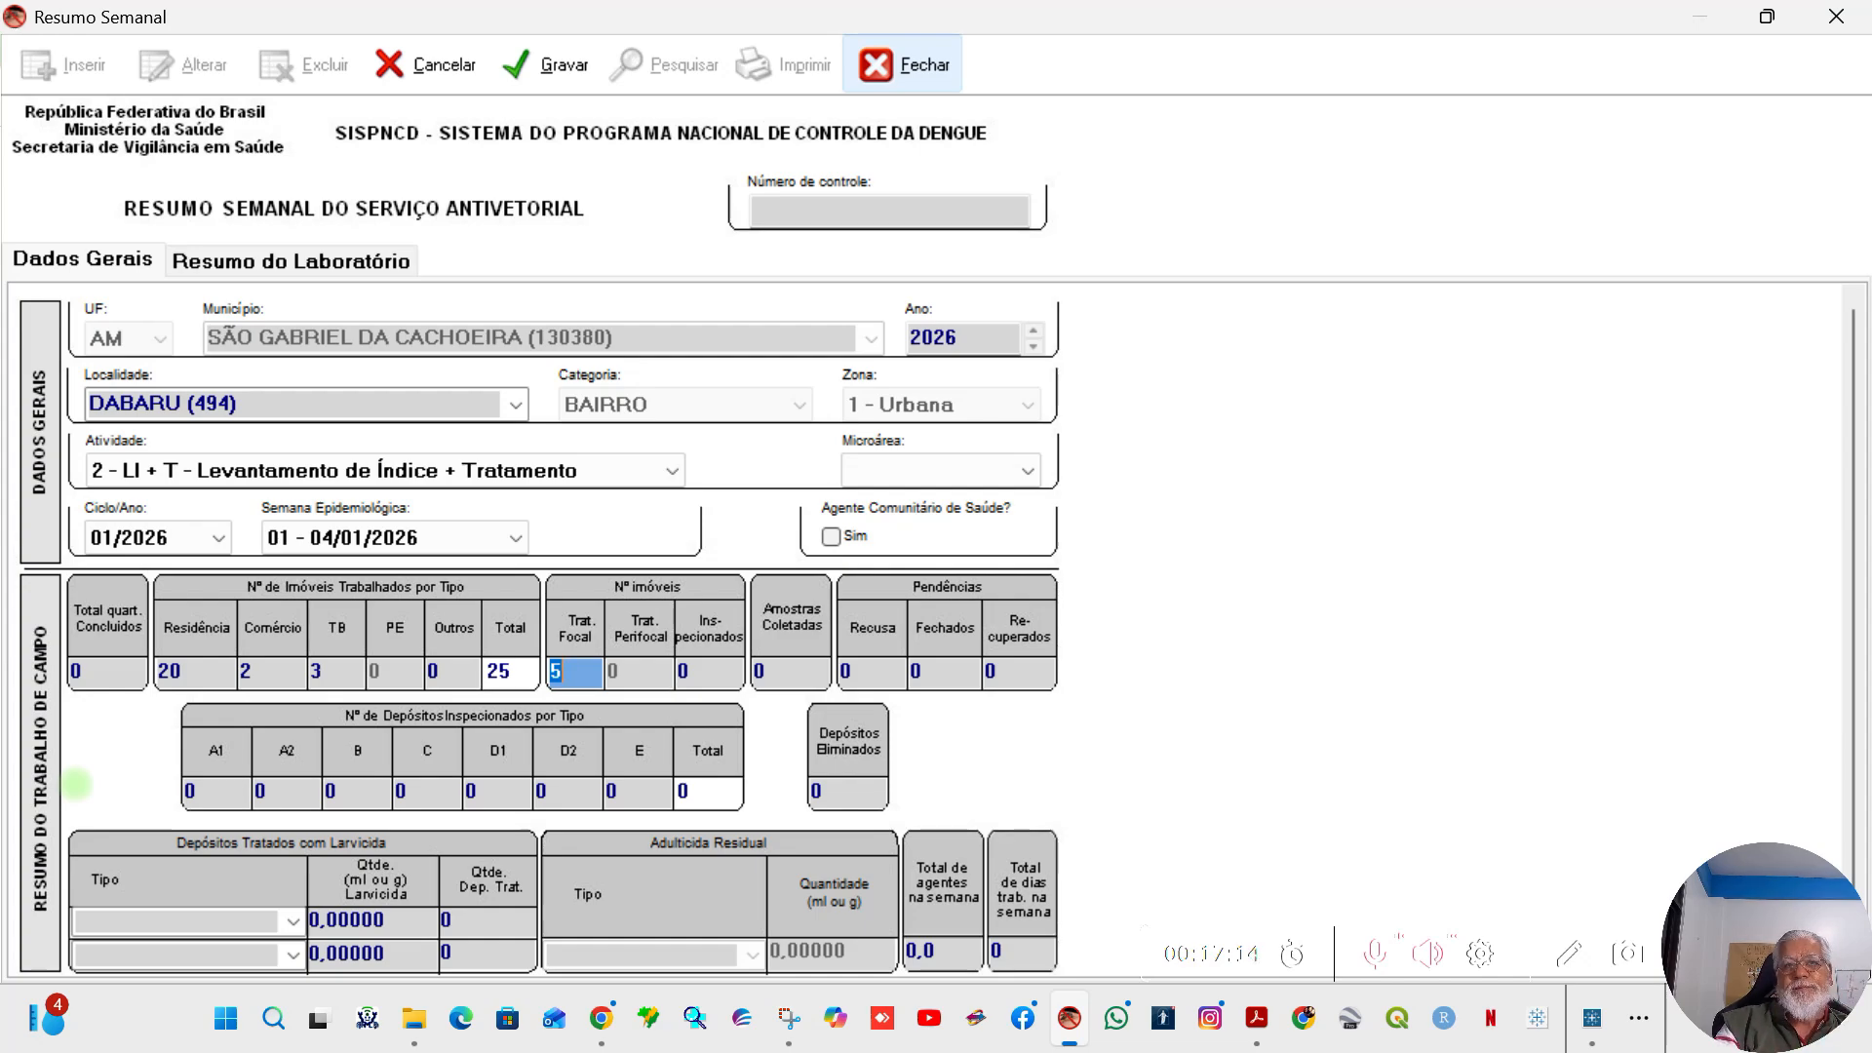
Step: Set the number of inspected properties (Inspecionados) to 25 and Amostras Coletadas to 1
key("Tab")
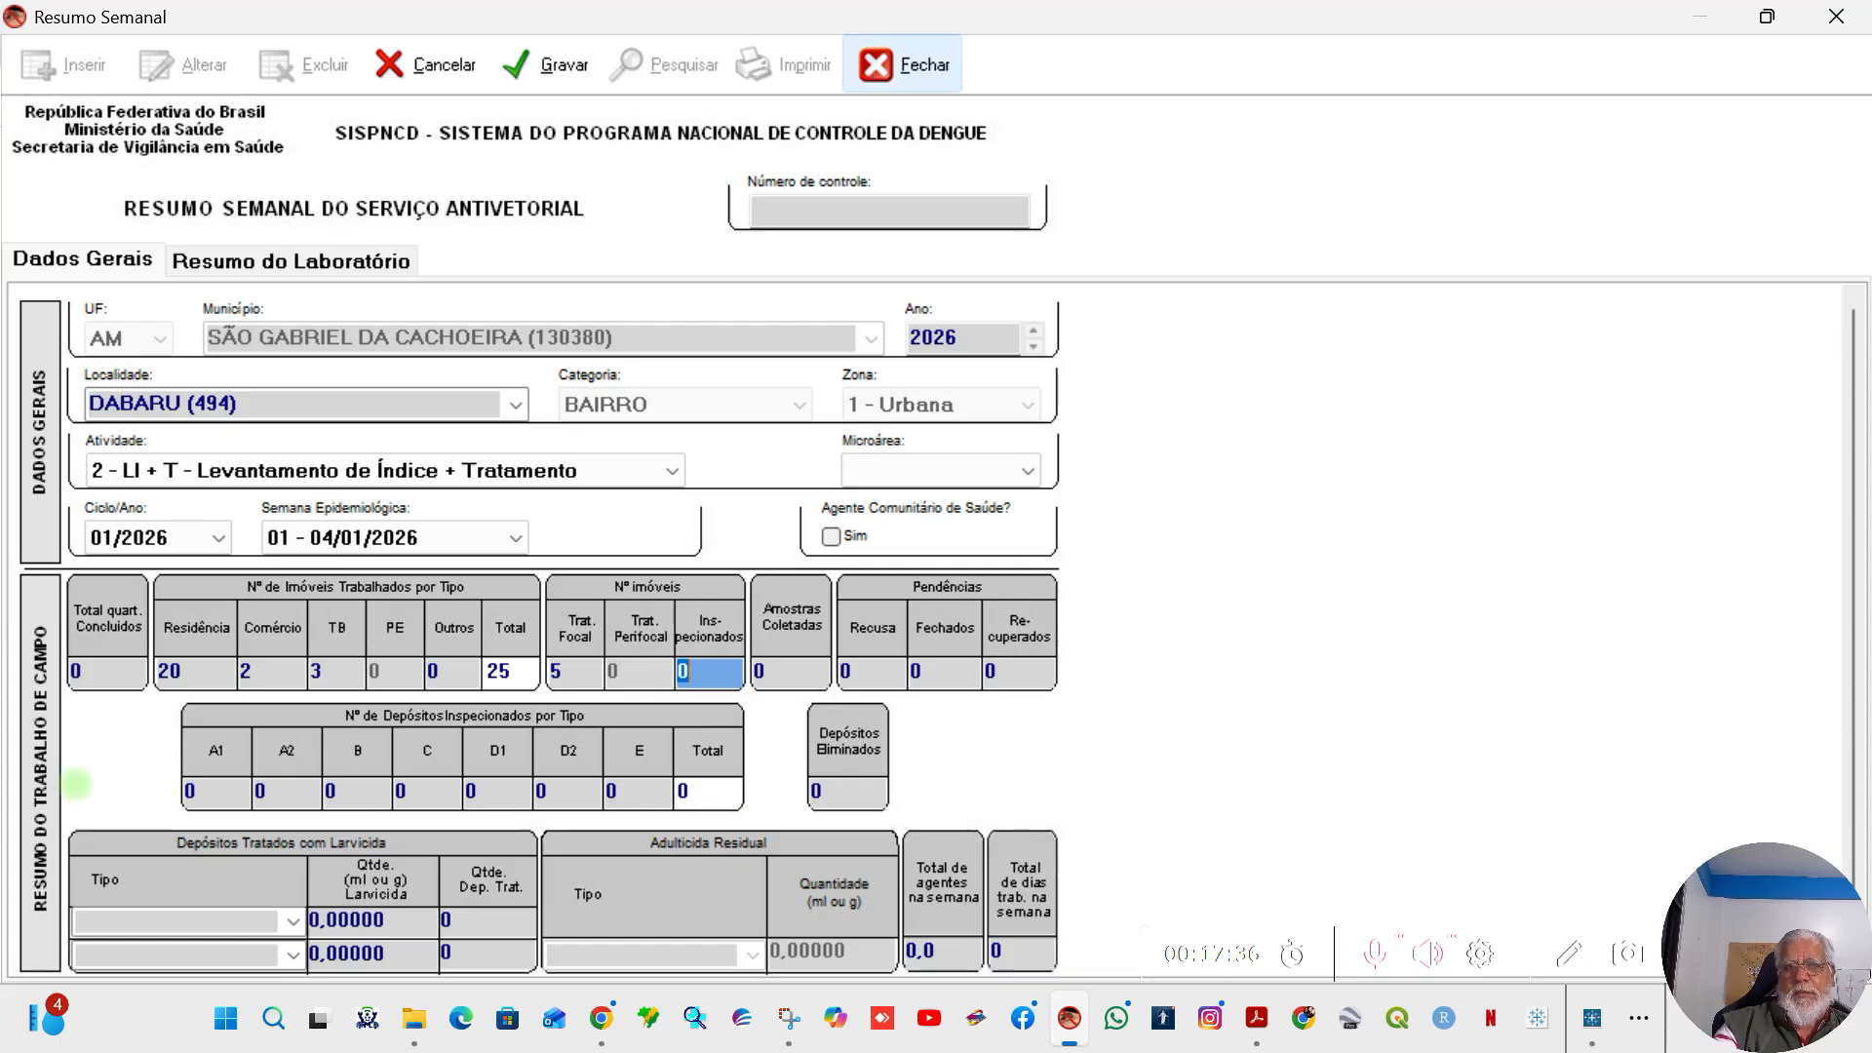
type("2")
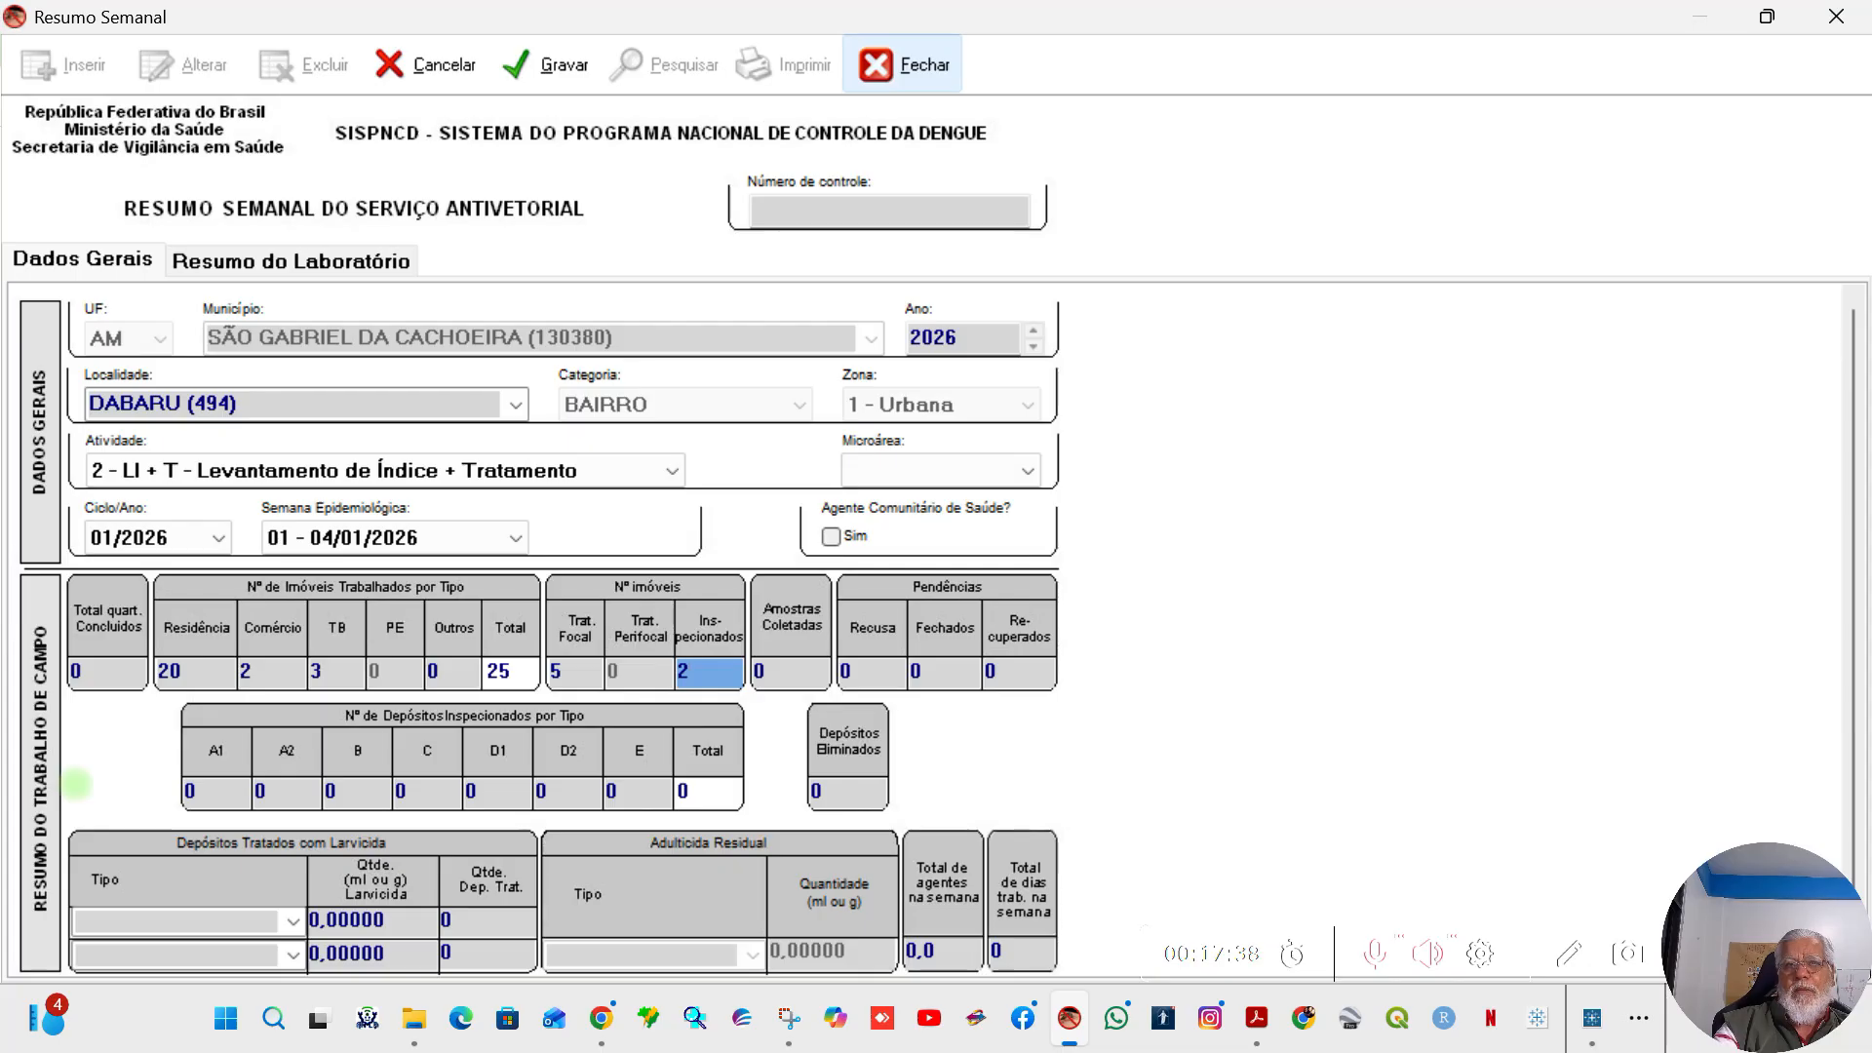
type("5")
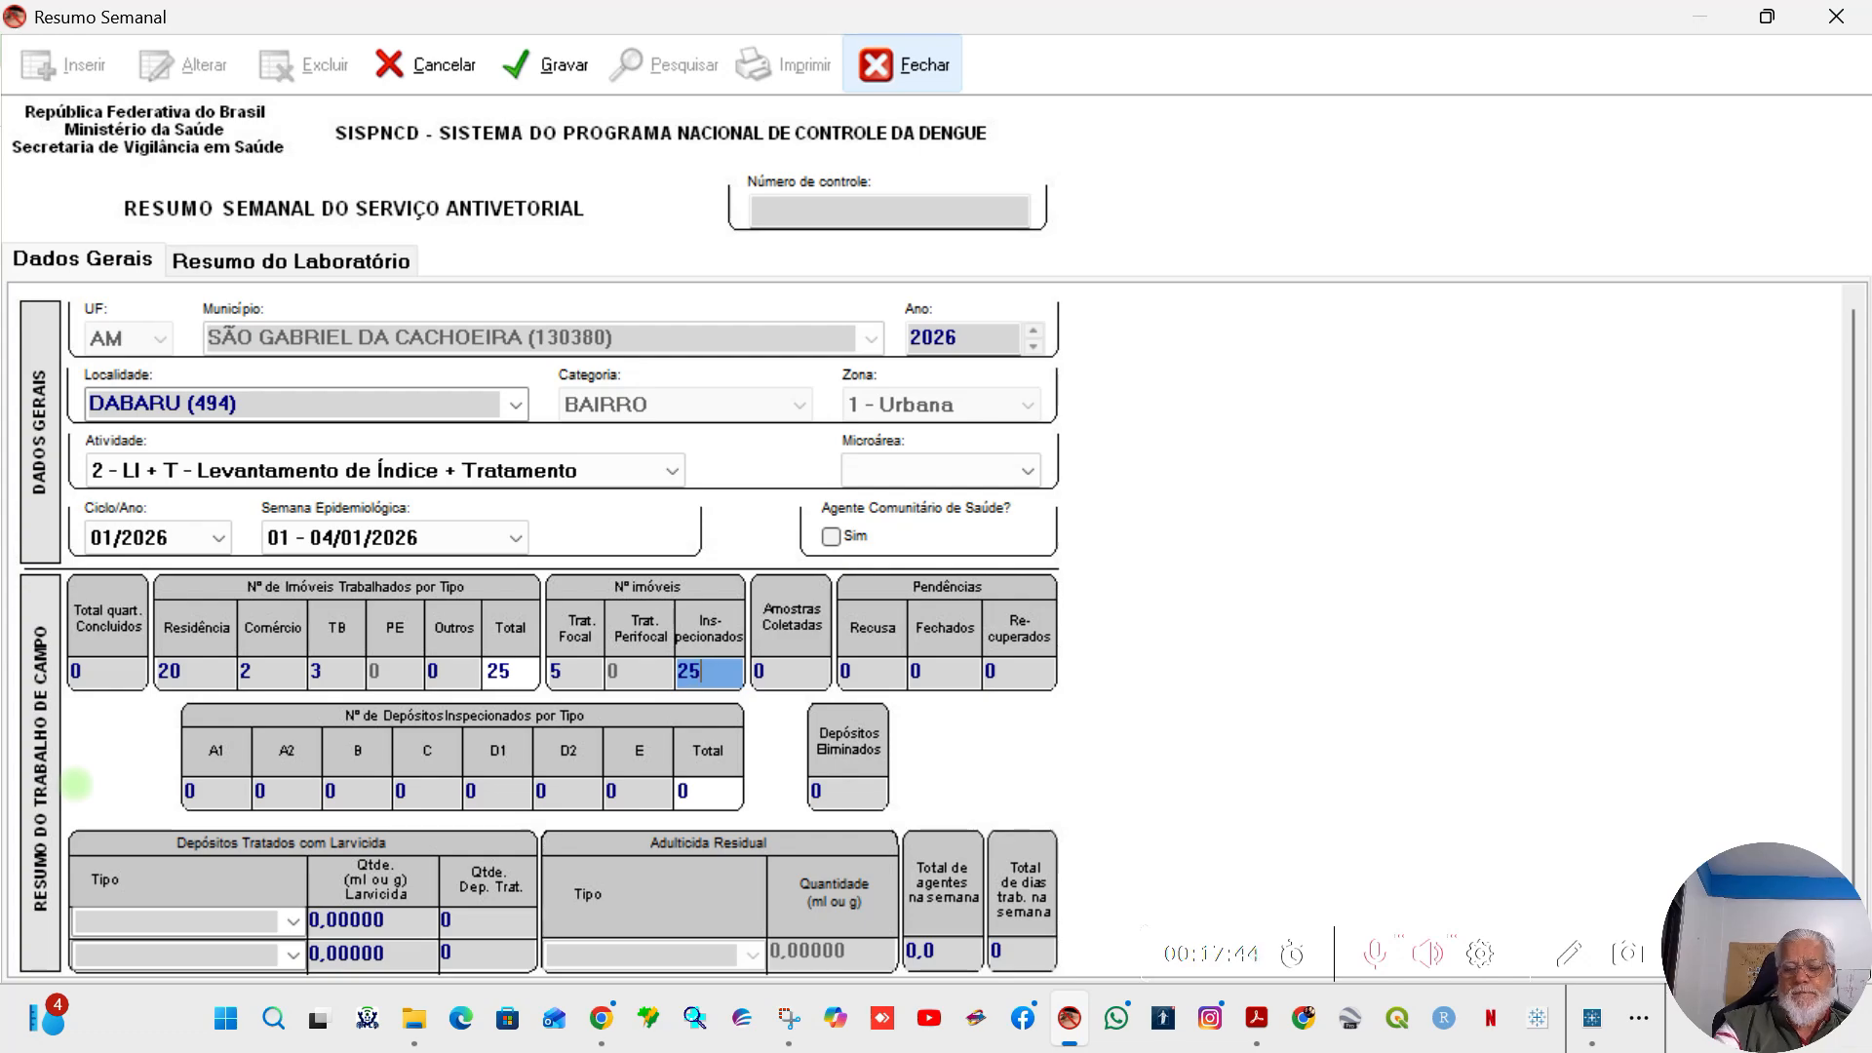
key("Tab")
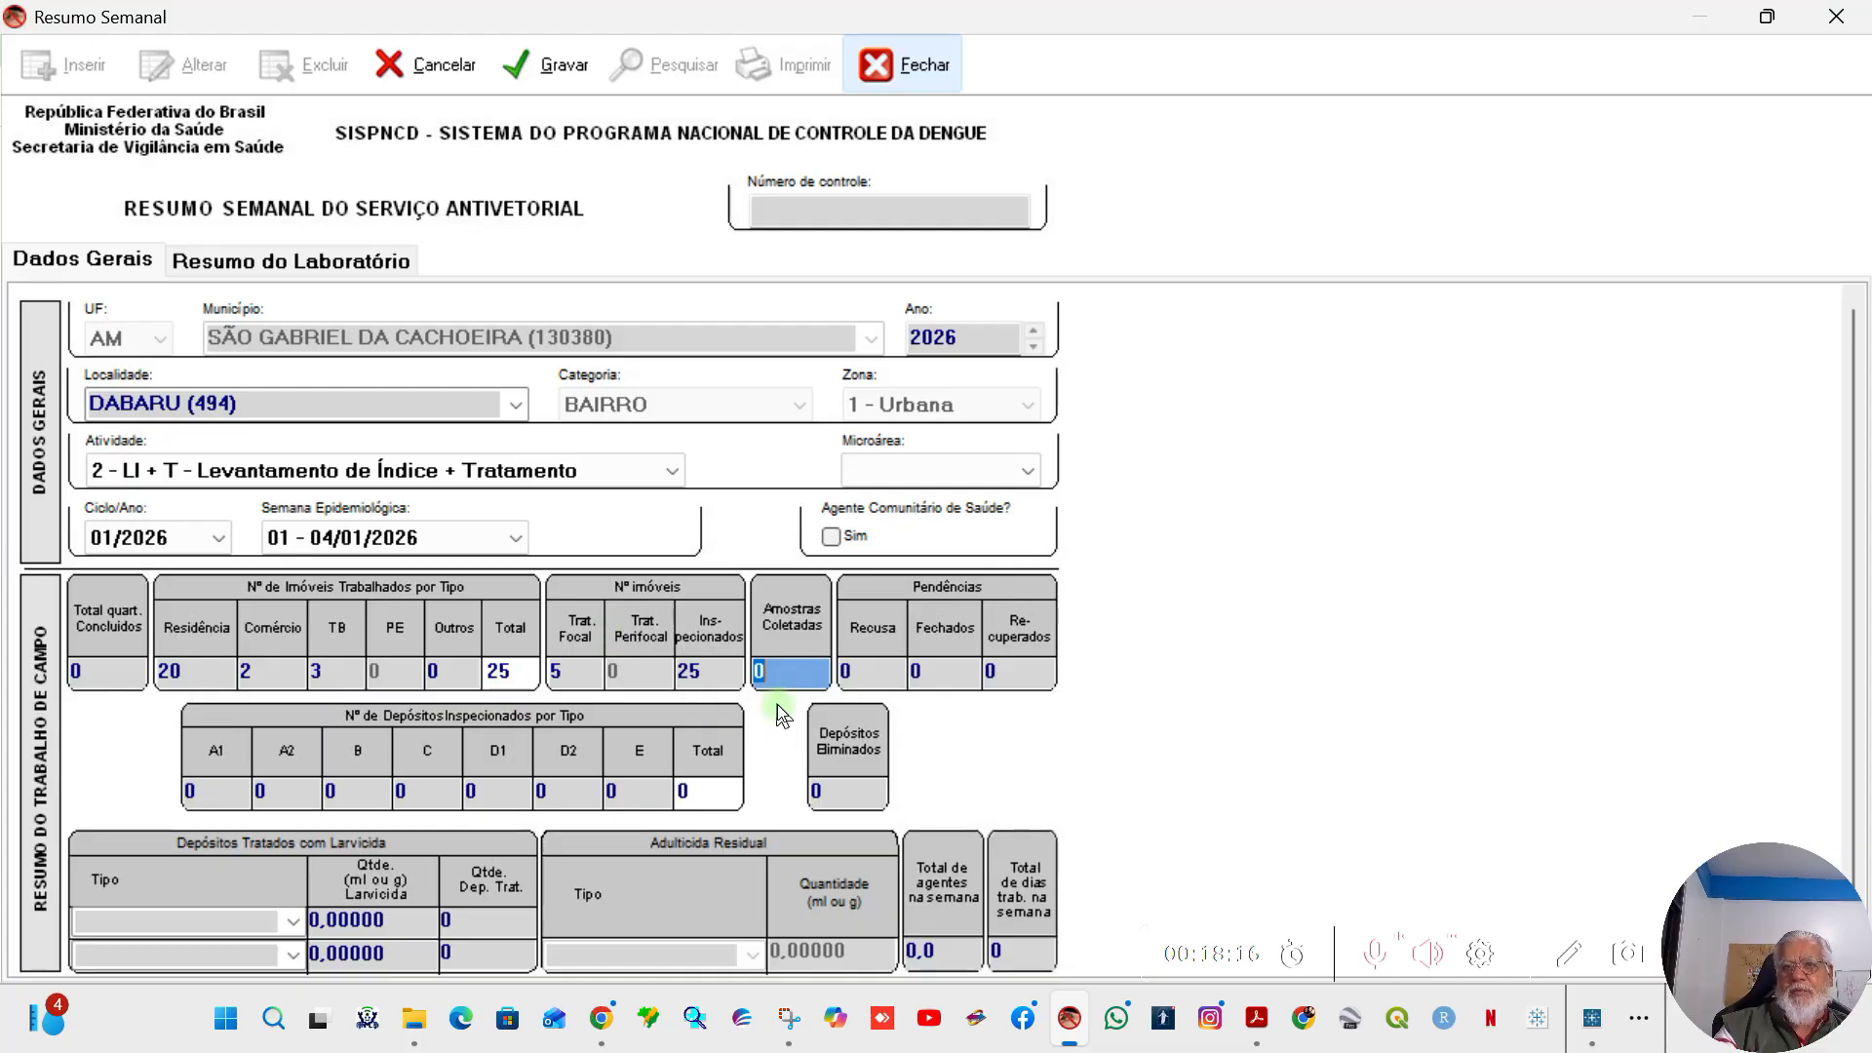
type("1")
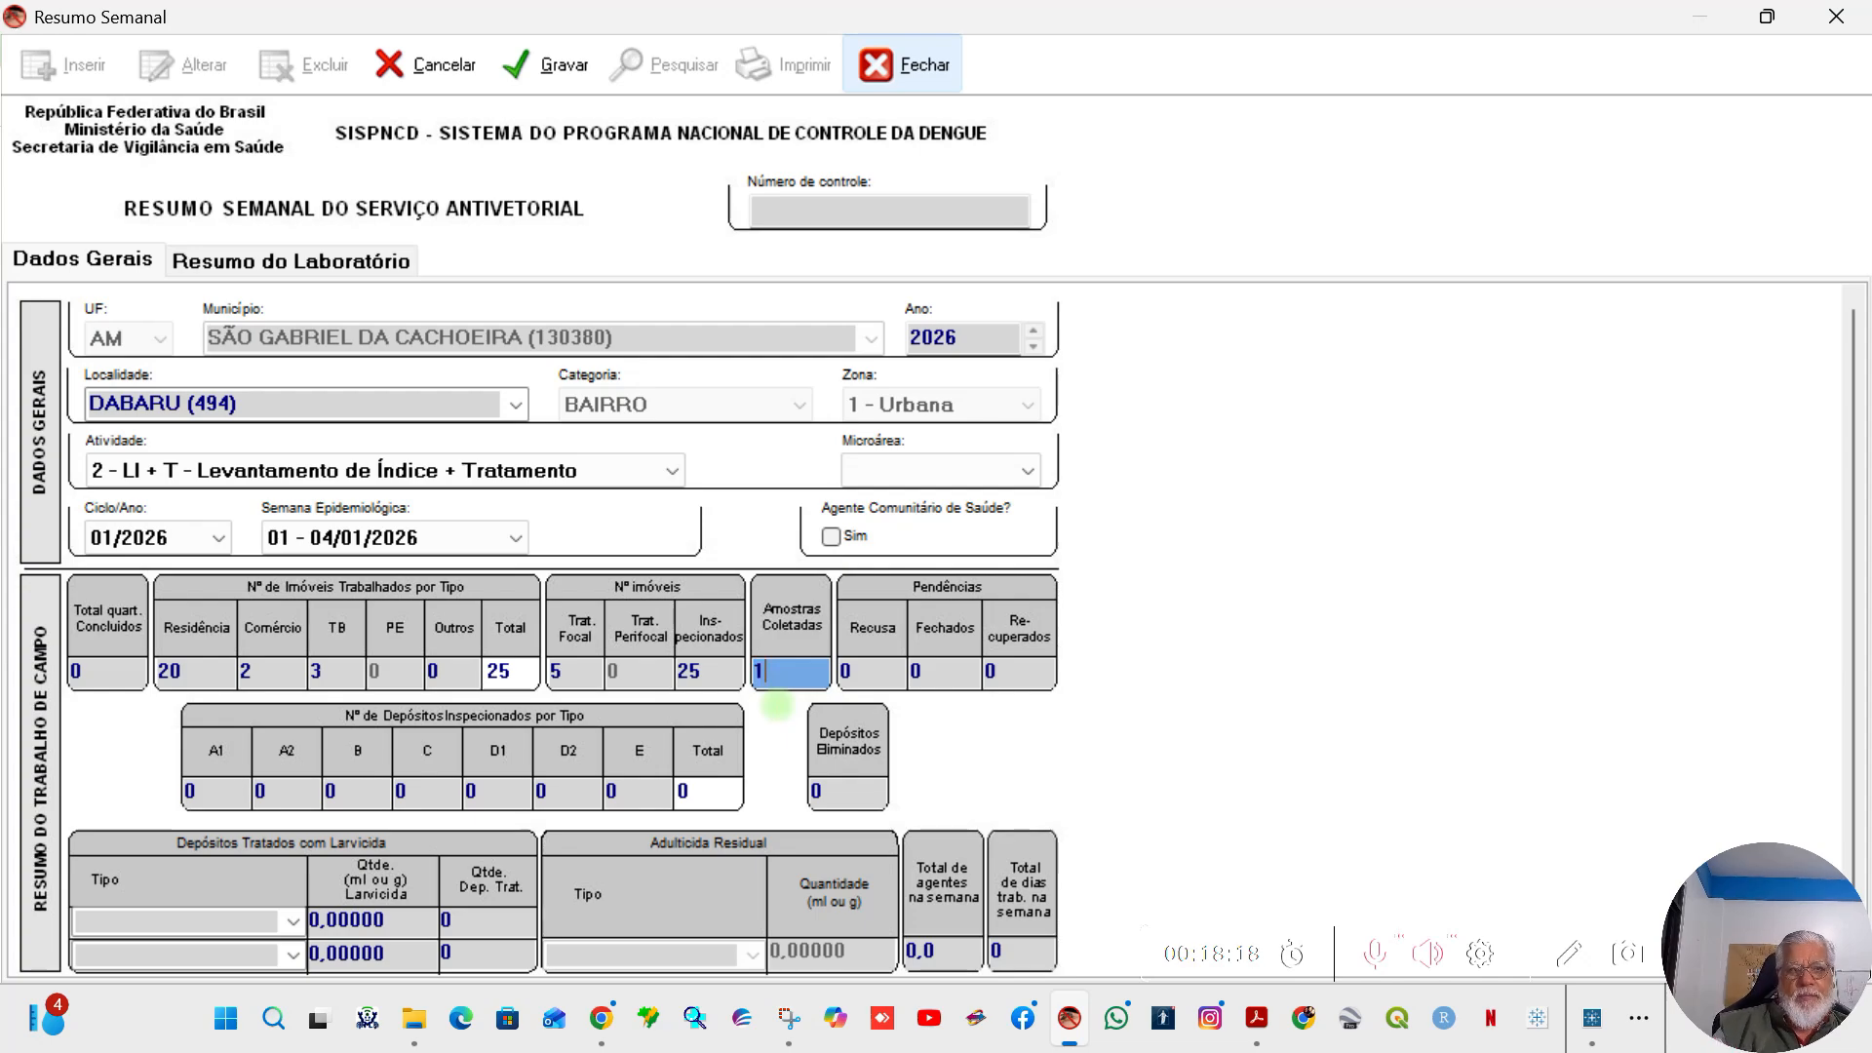
key("Tab")
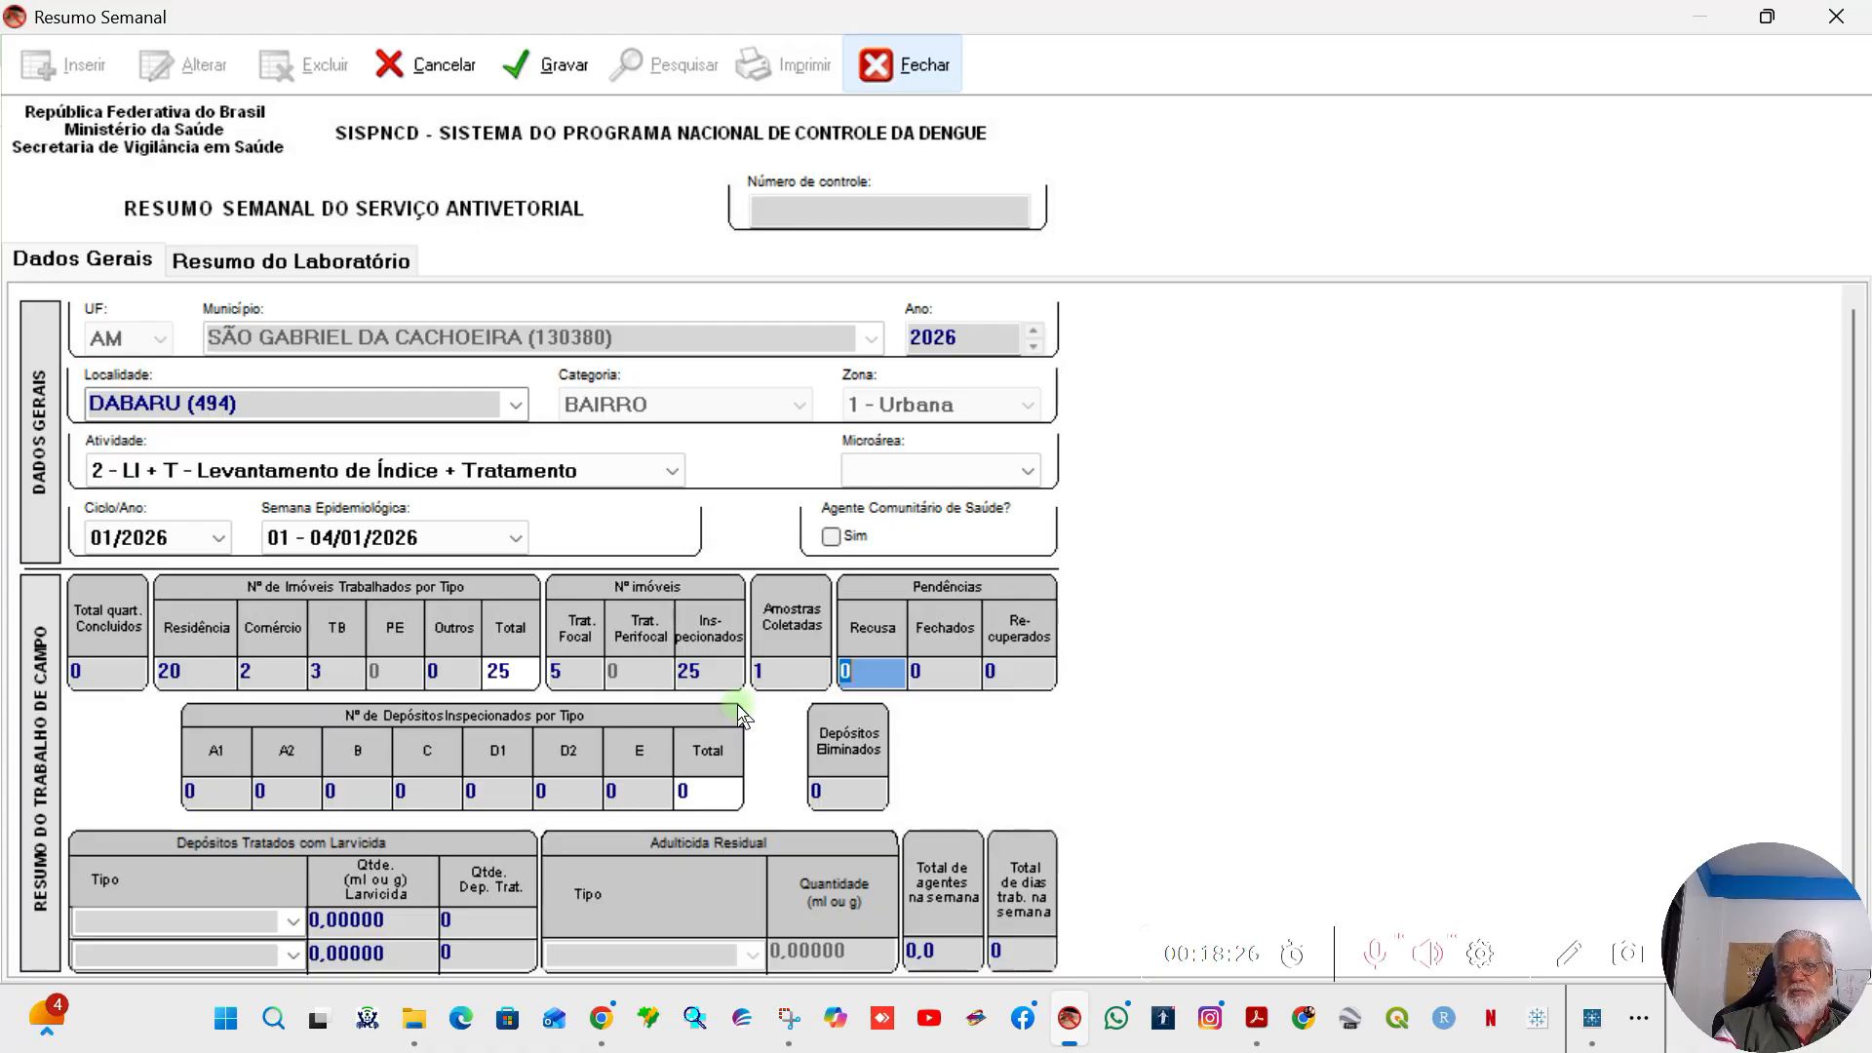
Step: Fill in the Pendências with 2 for Recusa, 1 for Fechados and 2 for Recuperados
type("2")
key("Tab")
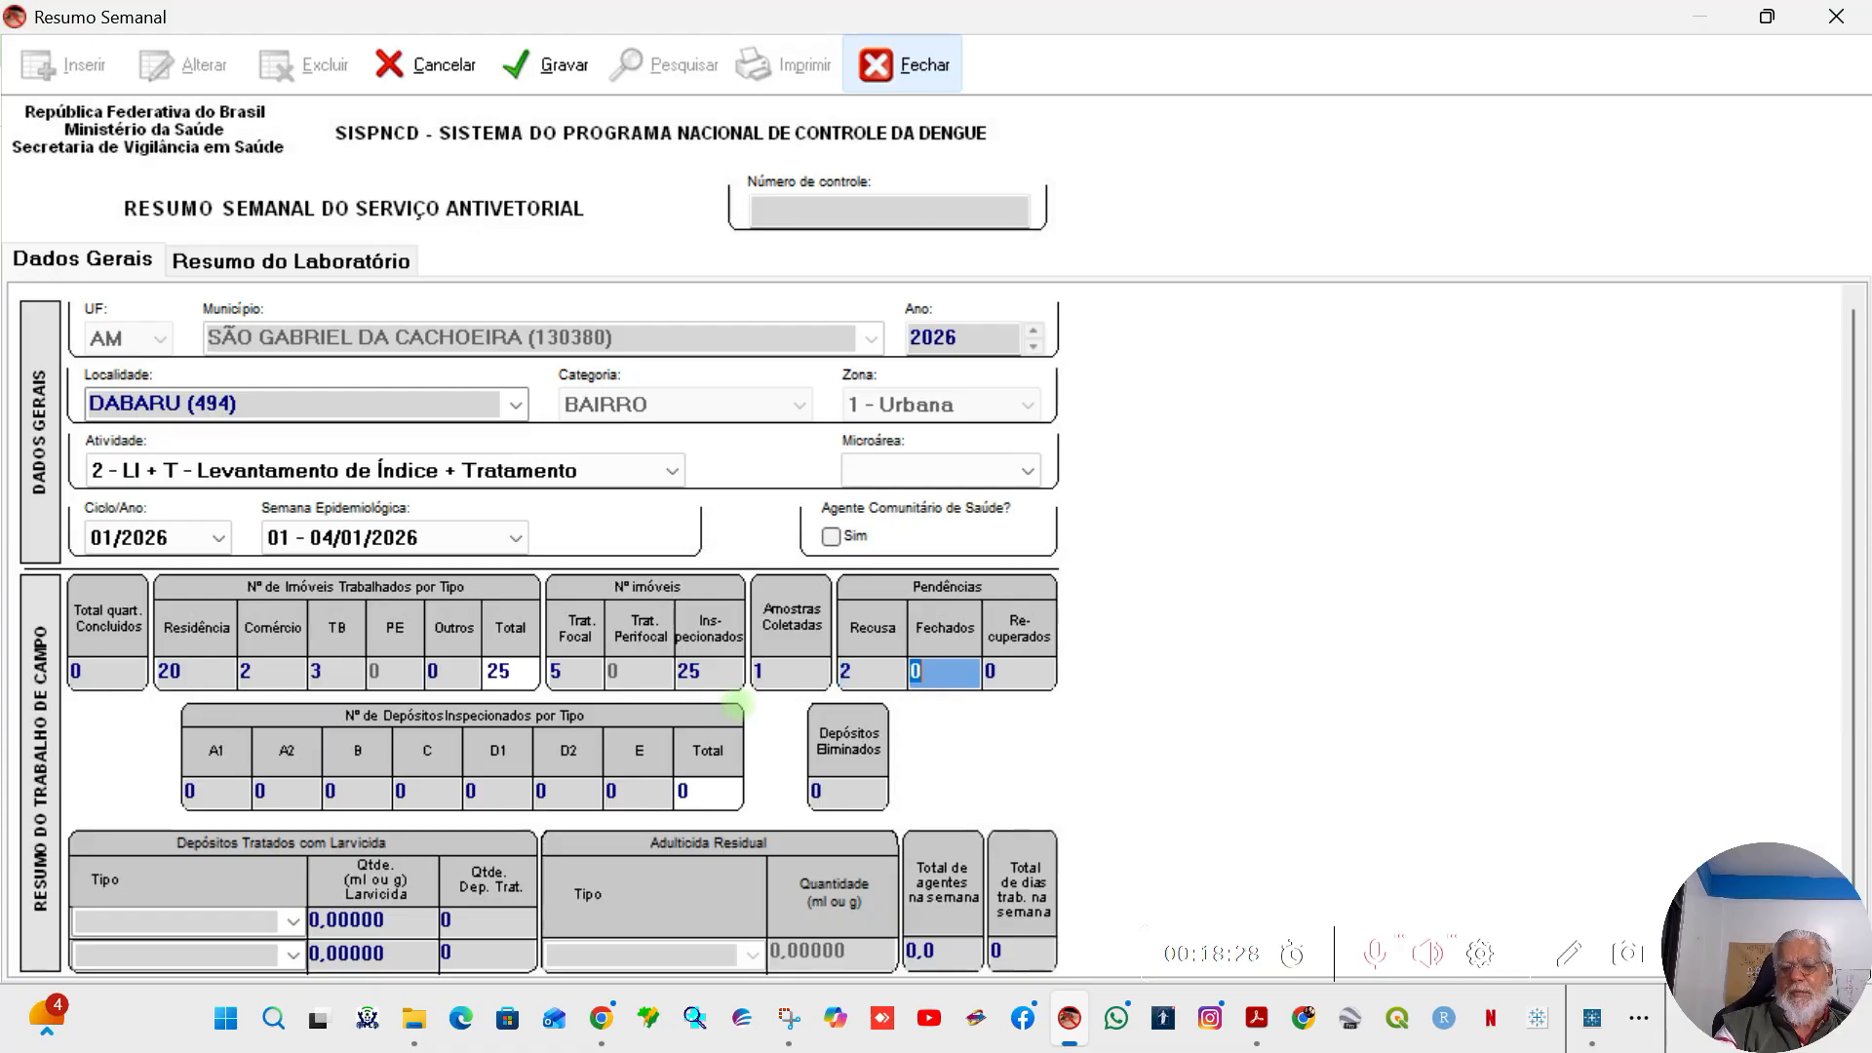
type("1")
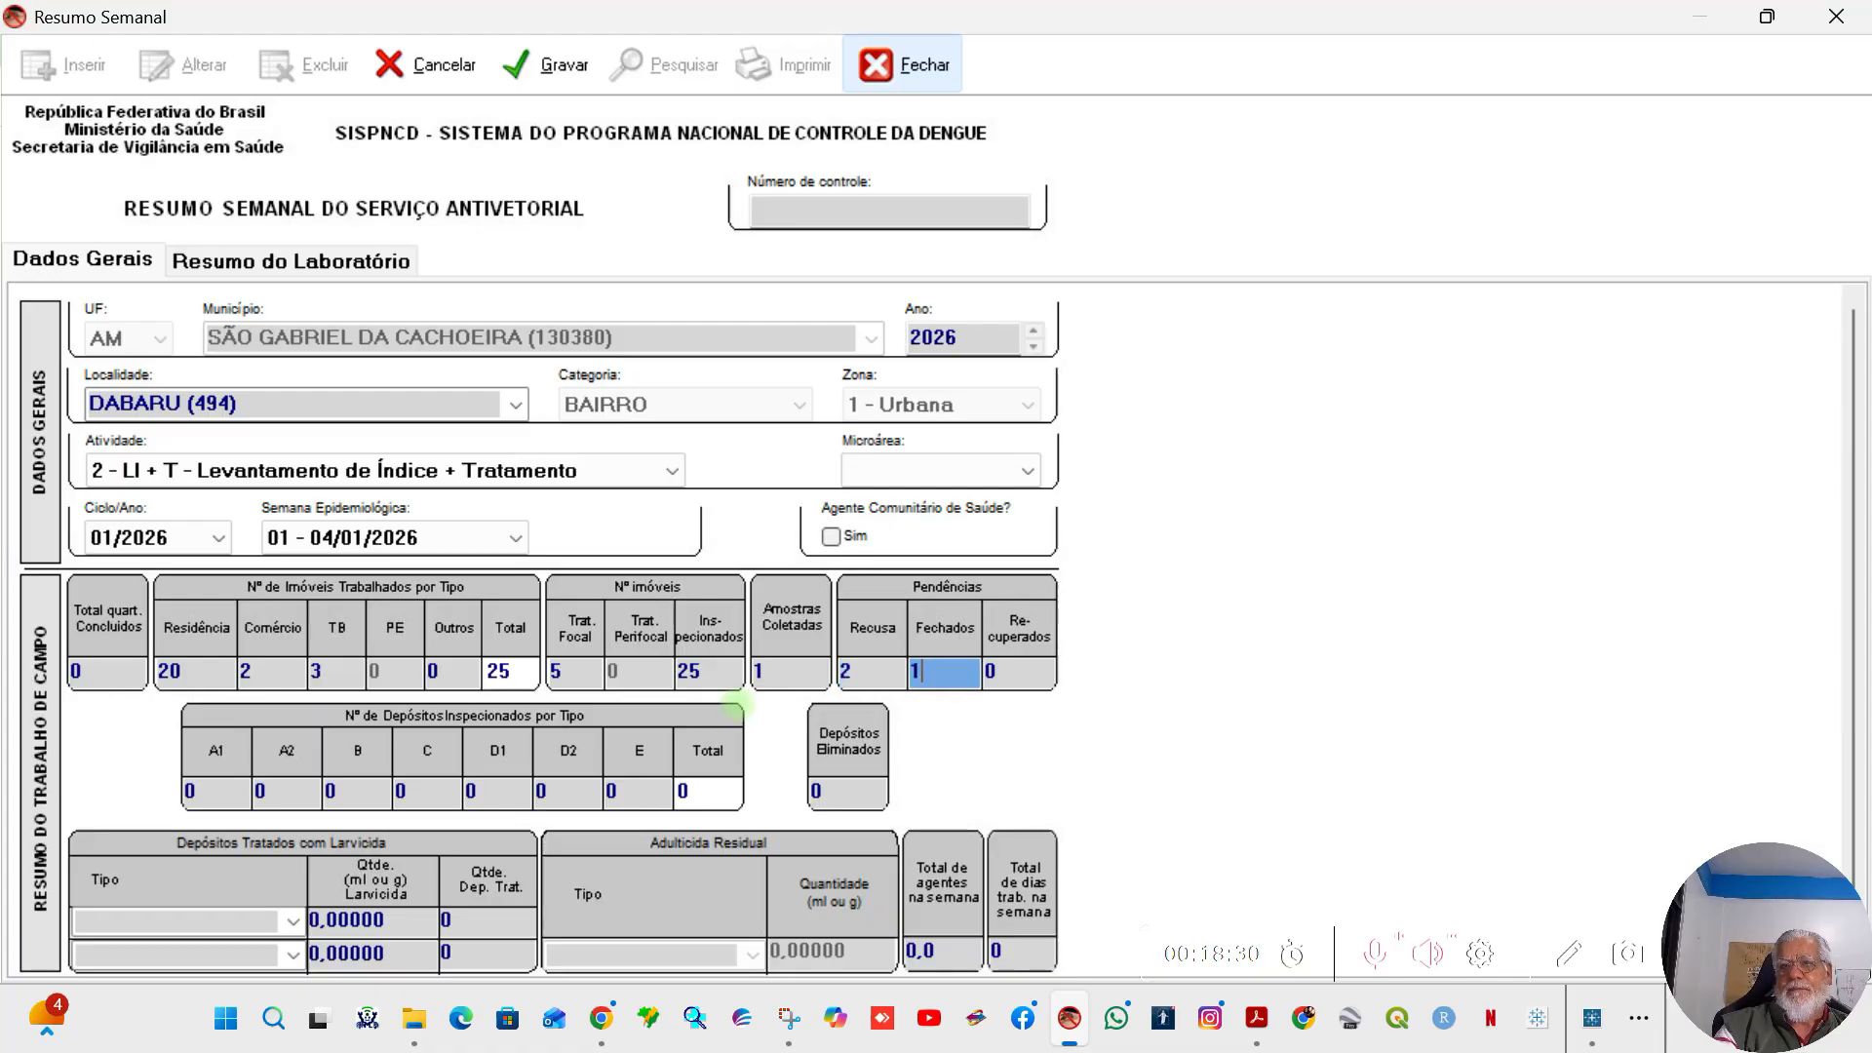
key("Tab")
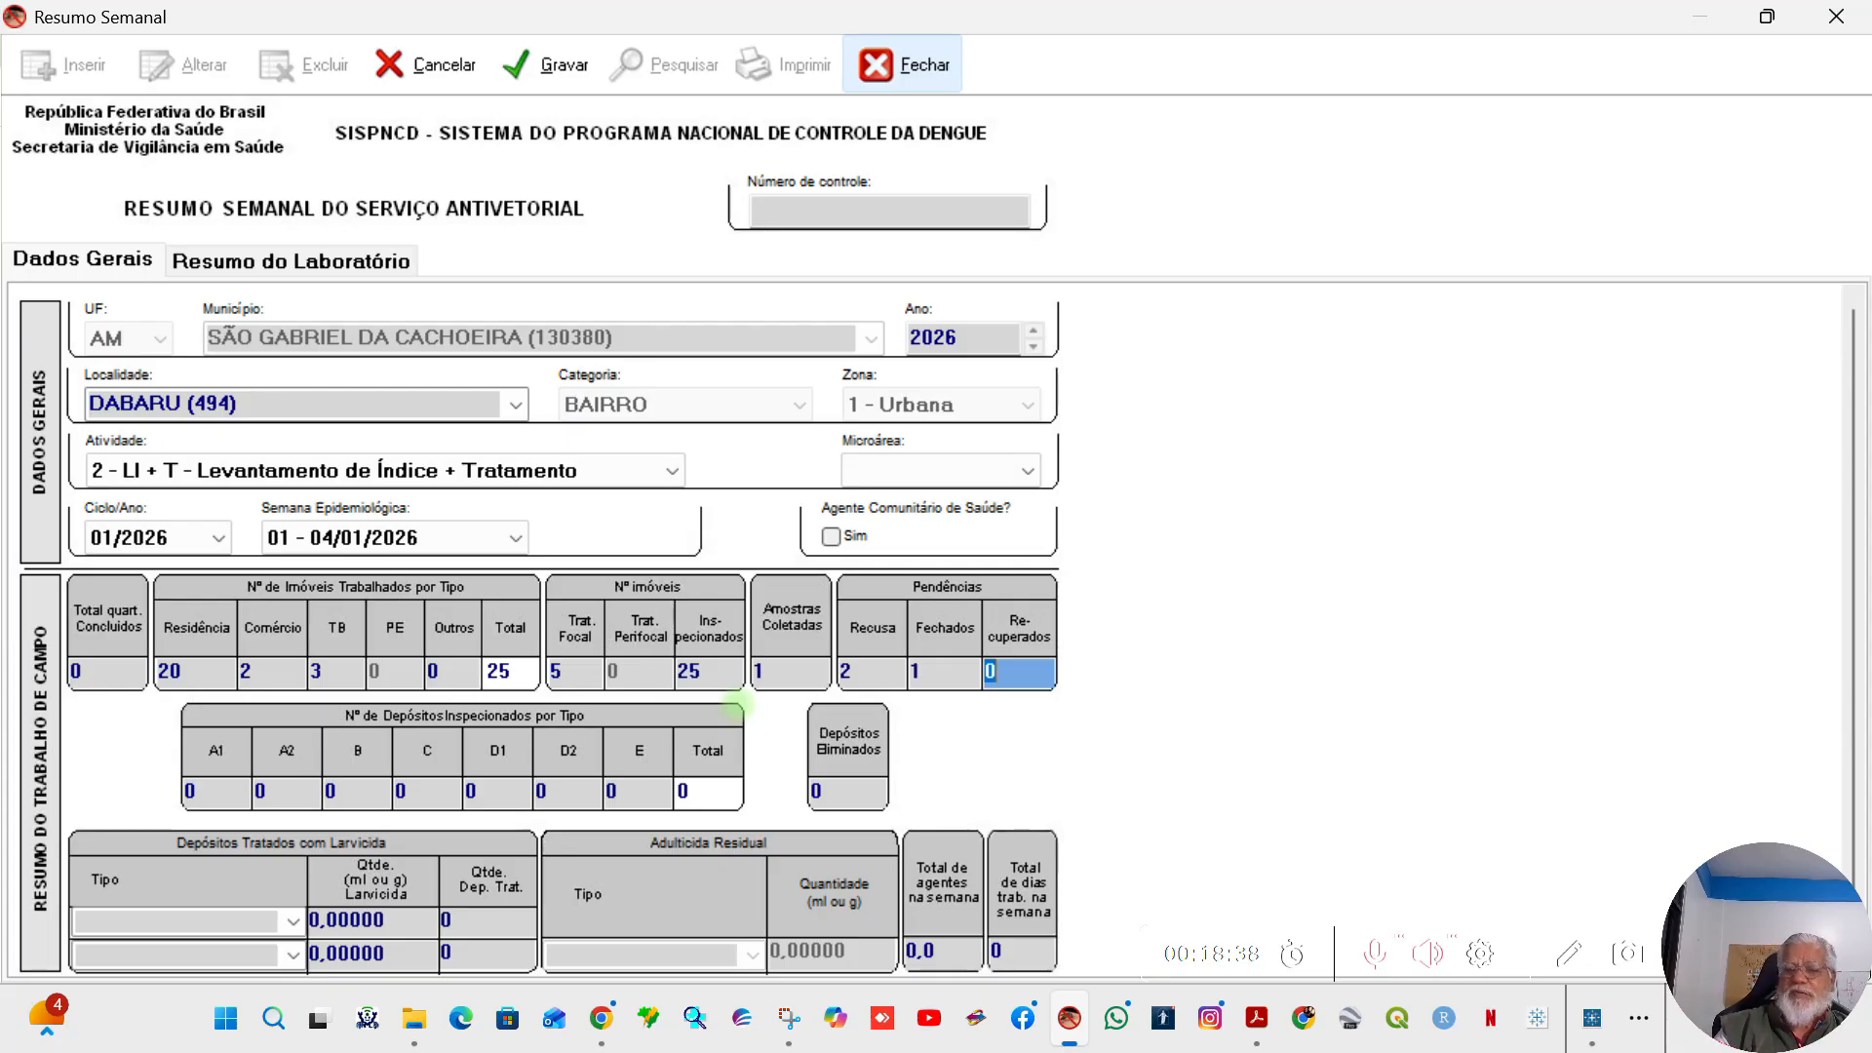
type("2")
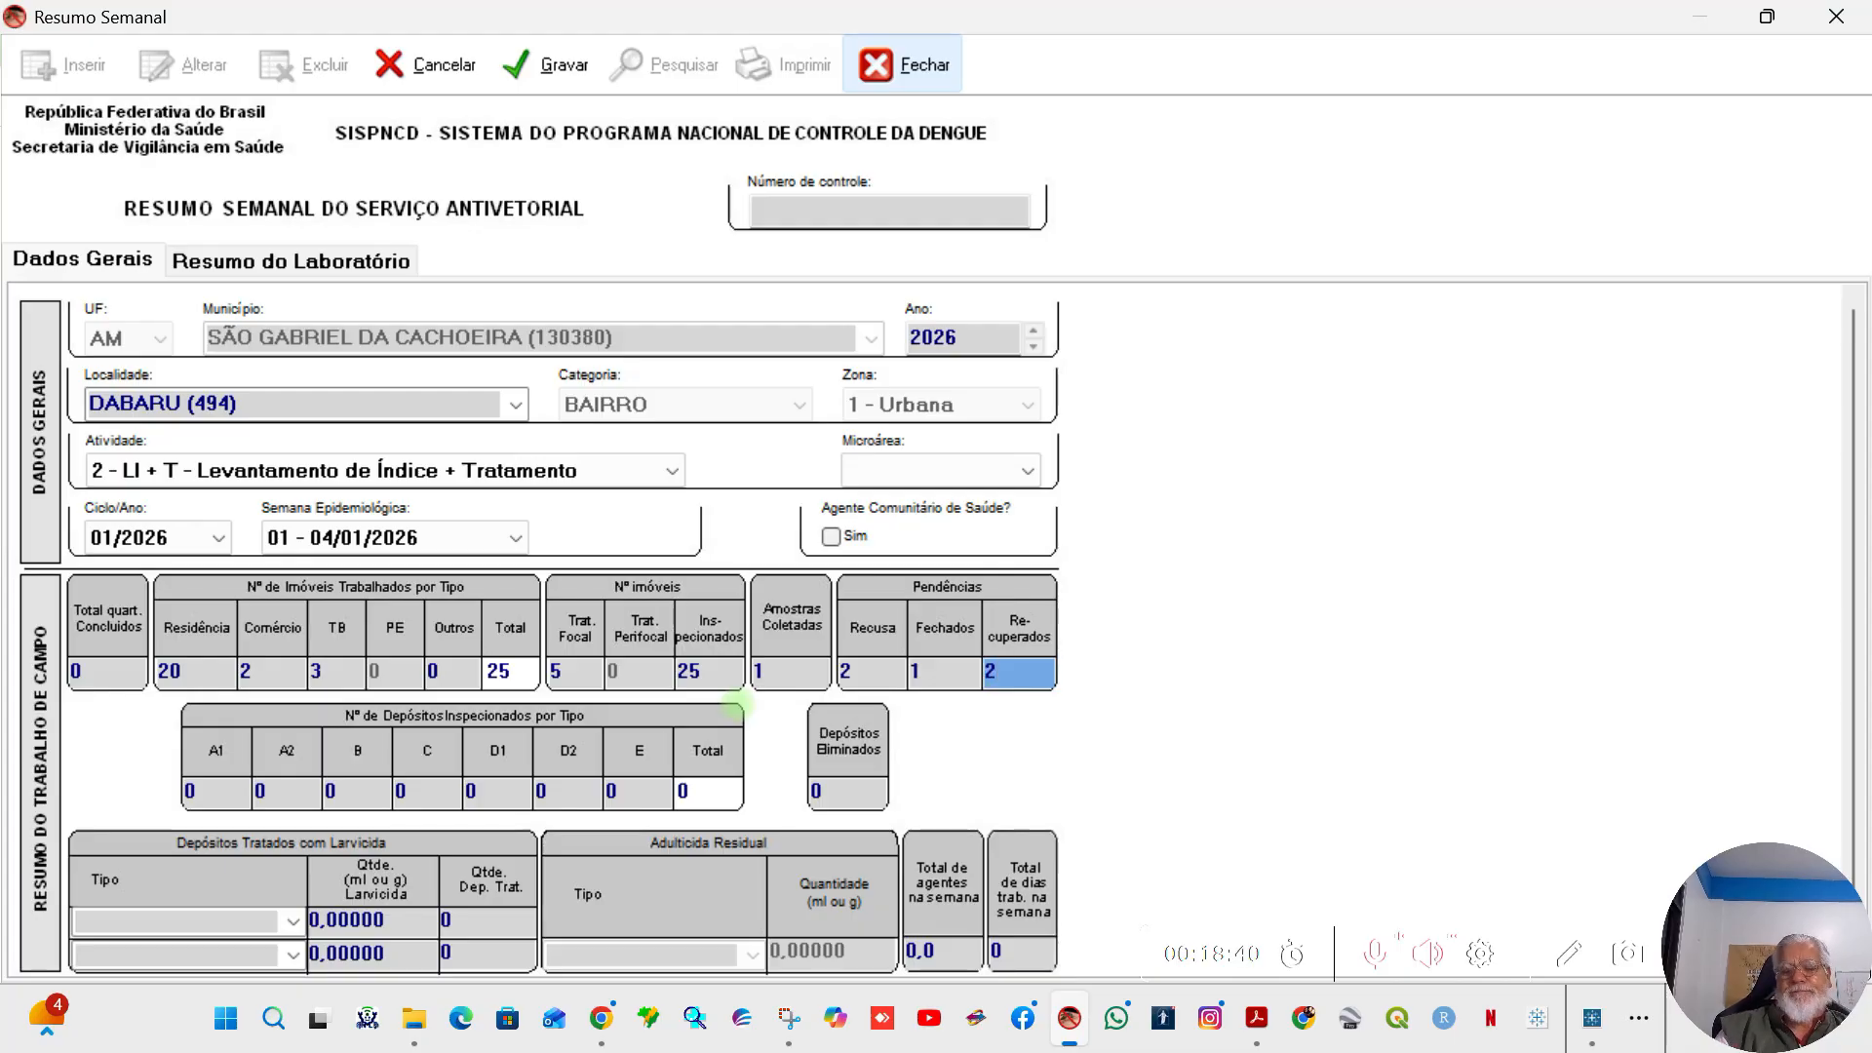
key("Tab")
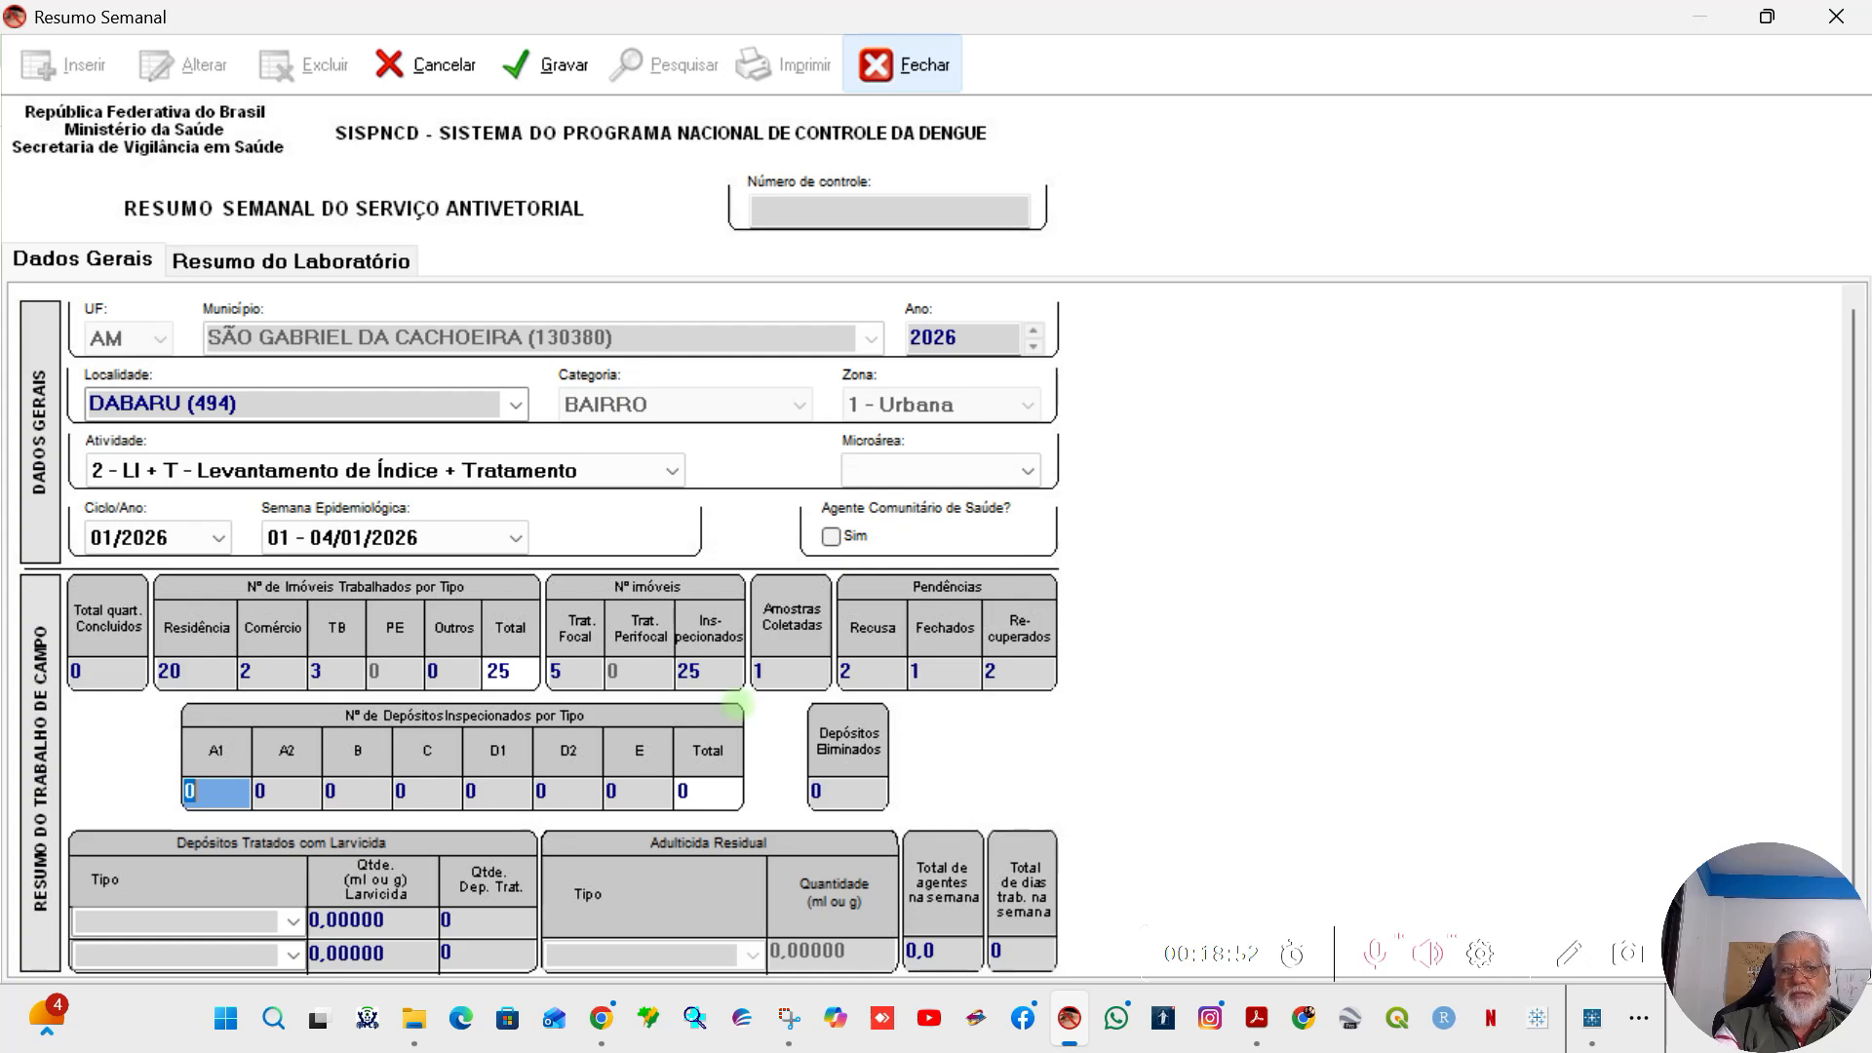
Step: Enter the inspected deposits by type: A1 2, A2 1, C 1, D1 5 and D2 20, leaving B at 0
type("2")
key("Tab")
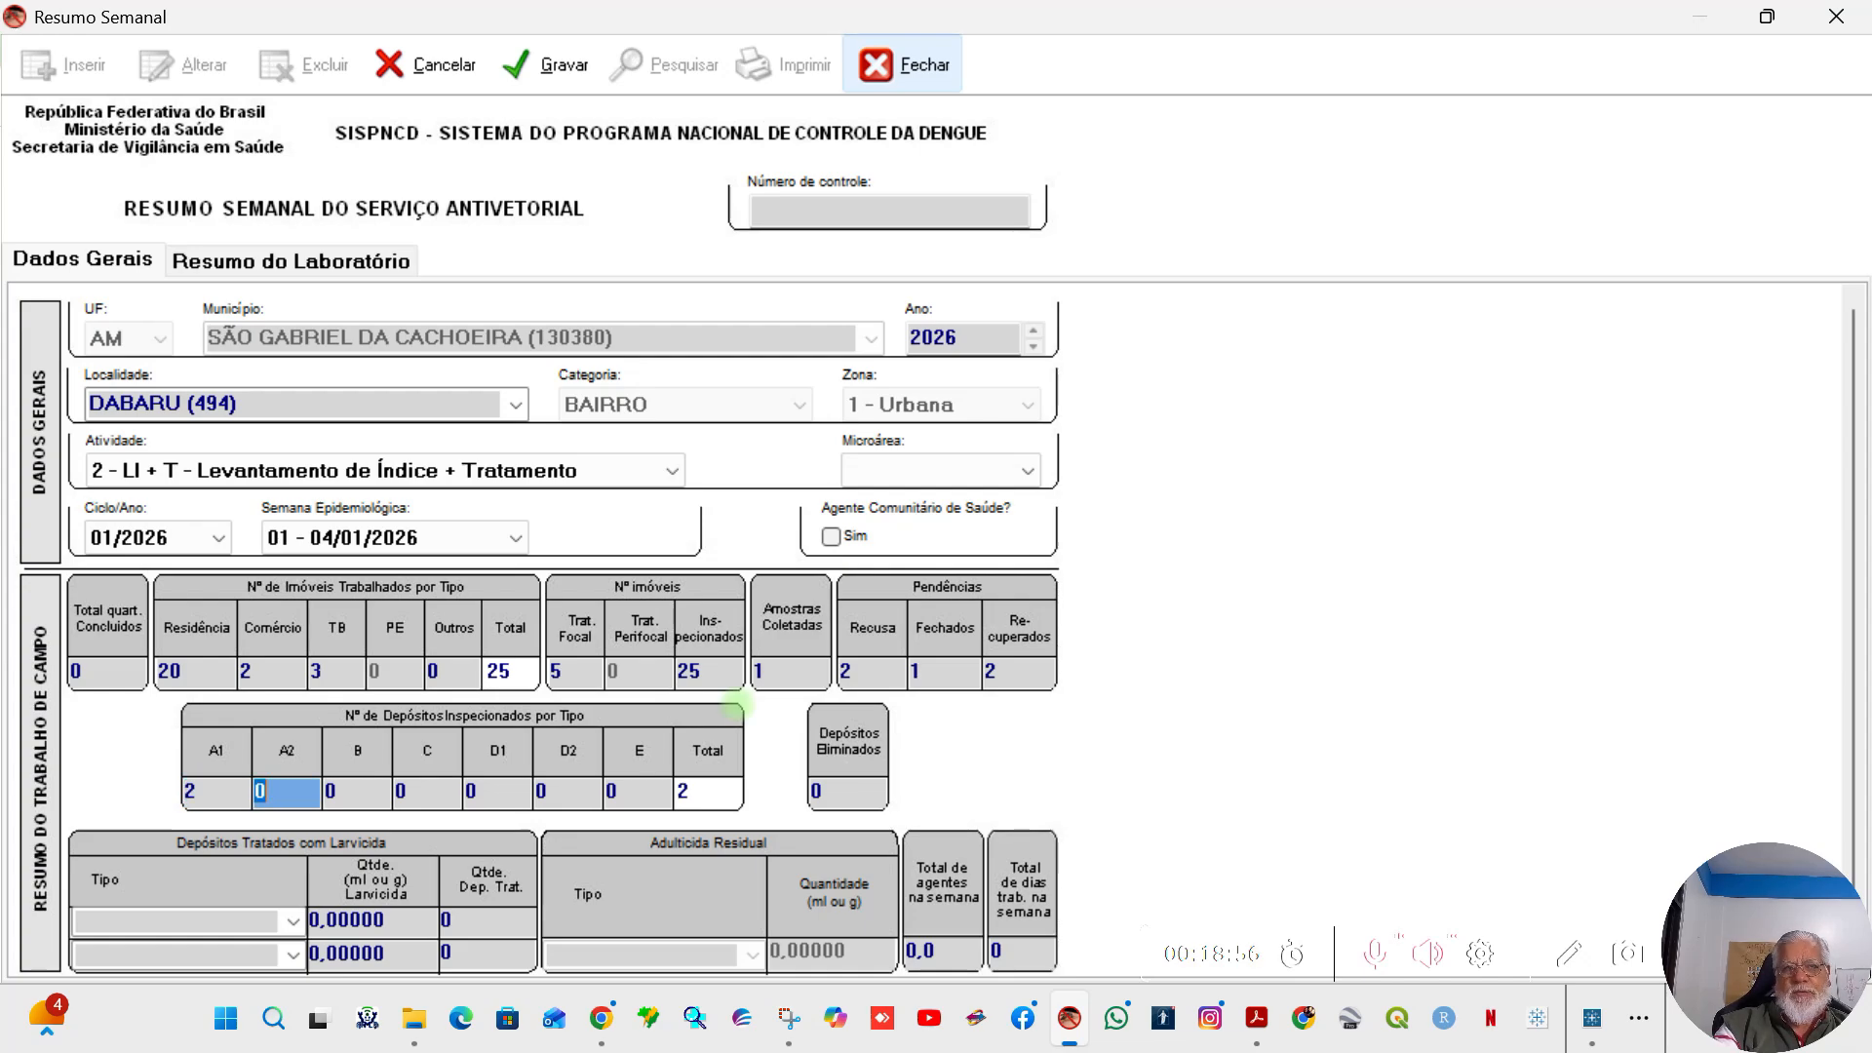
type("1")
key("Tab")
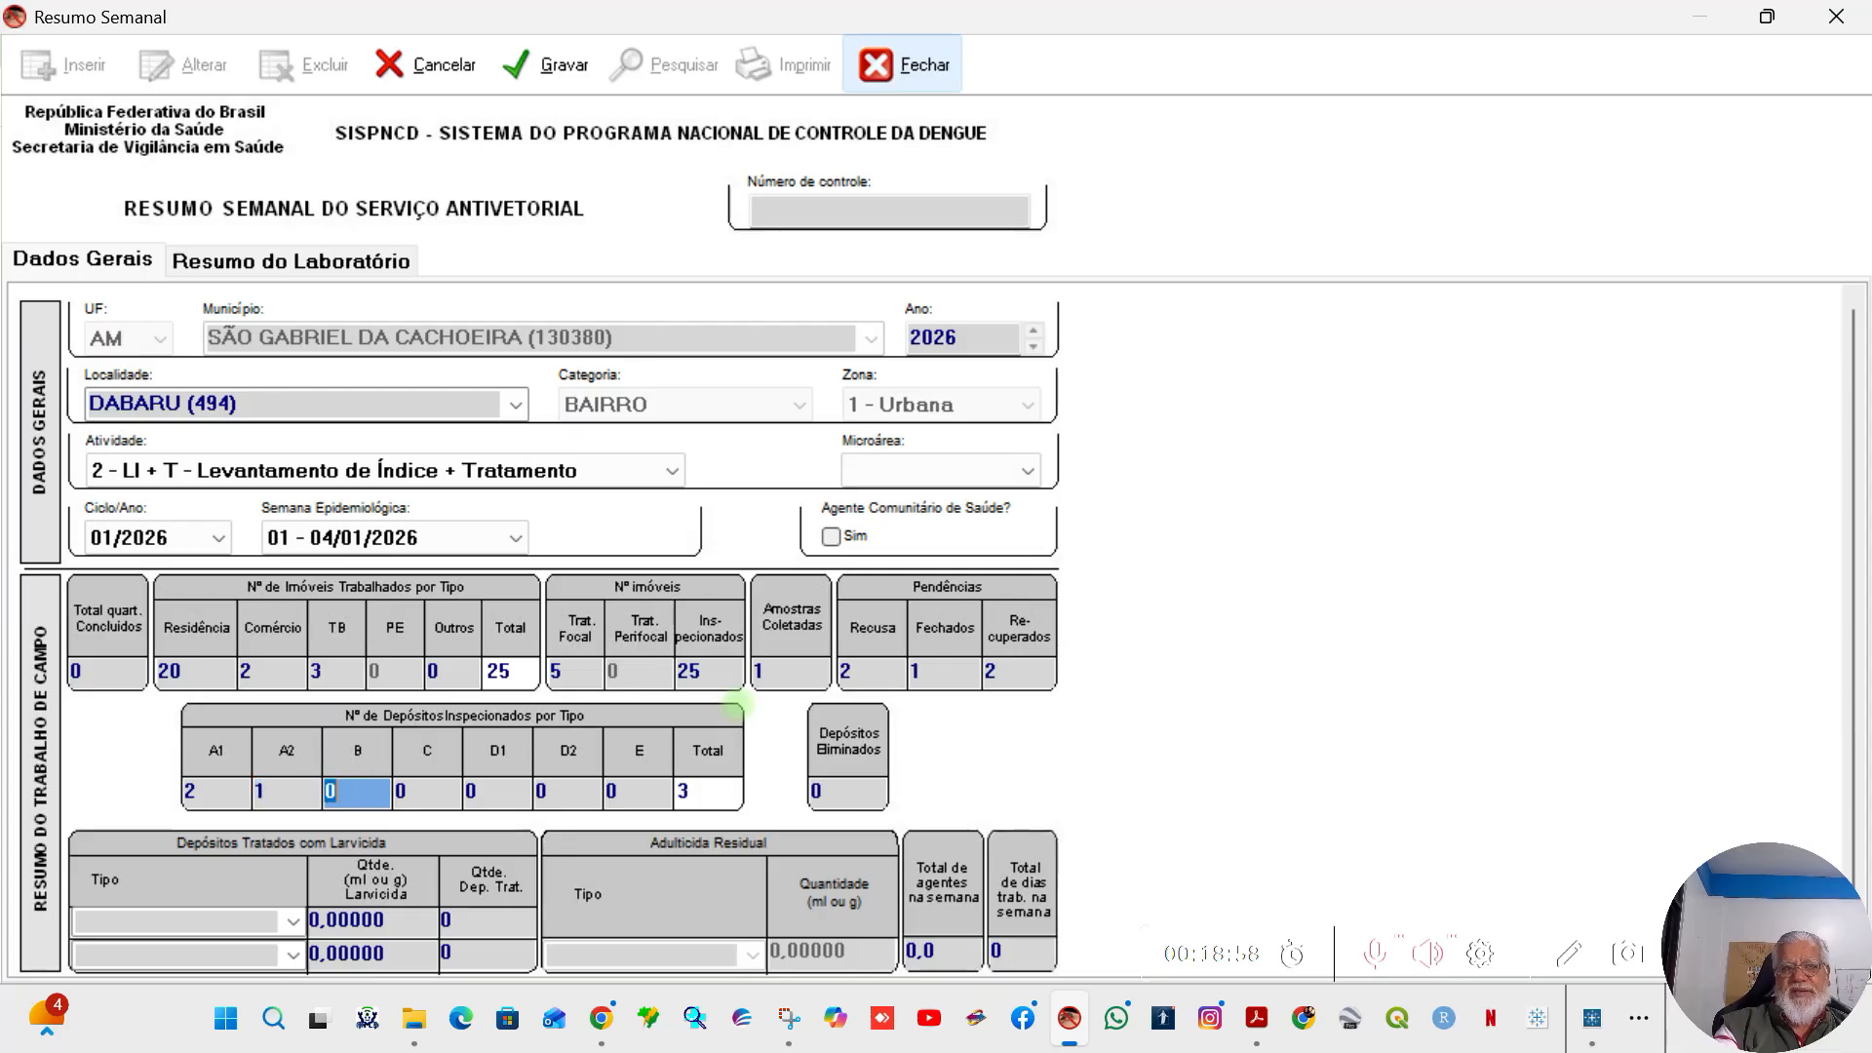
key("Tab")
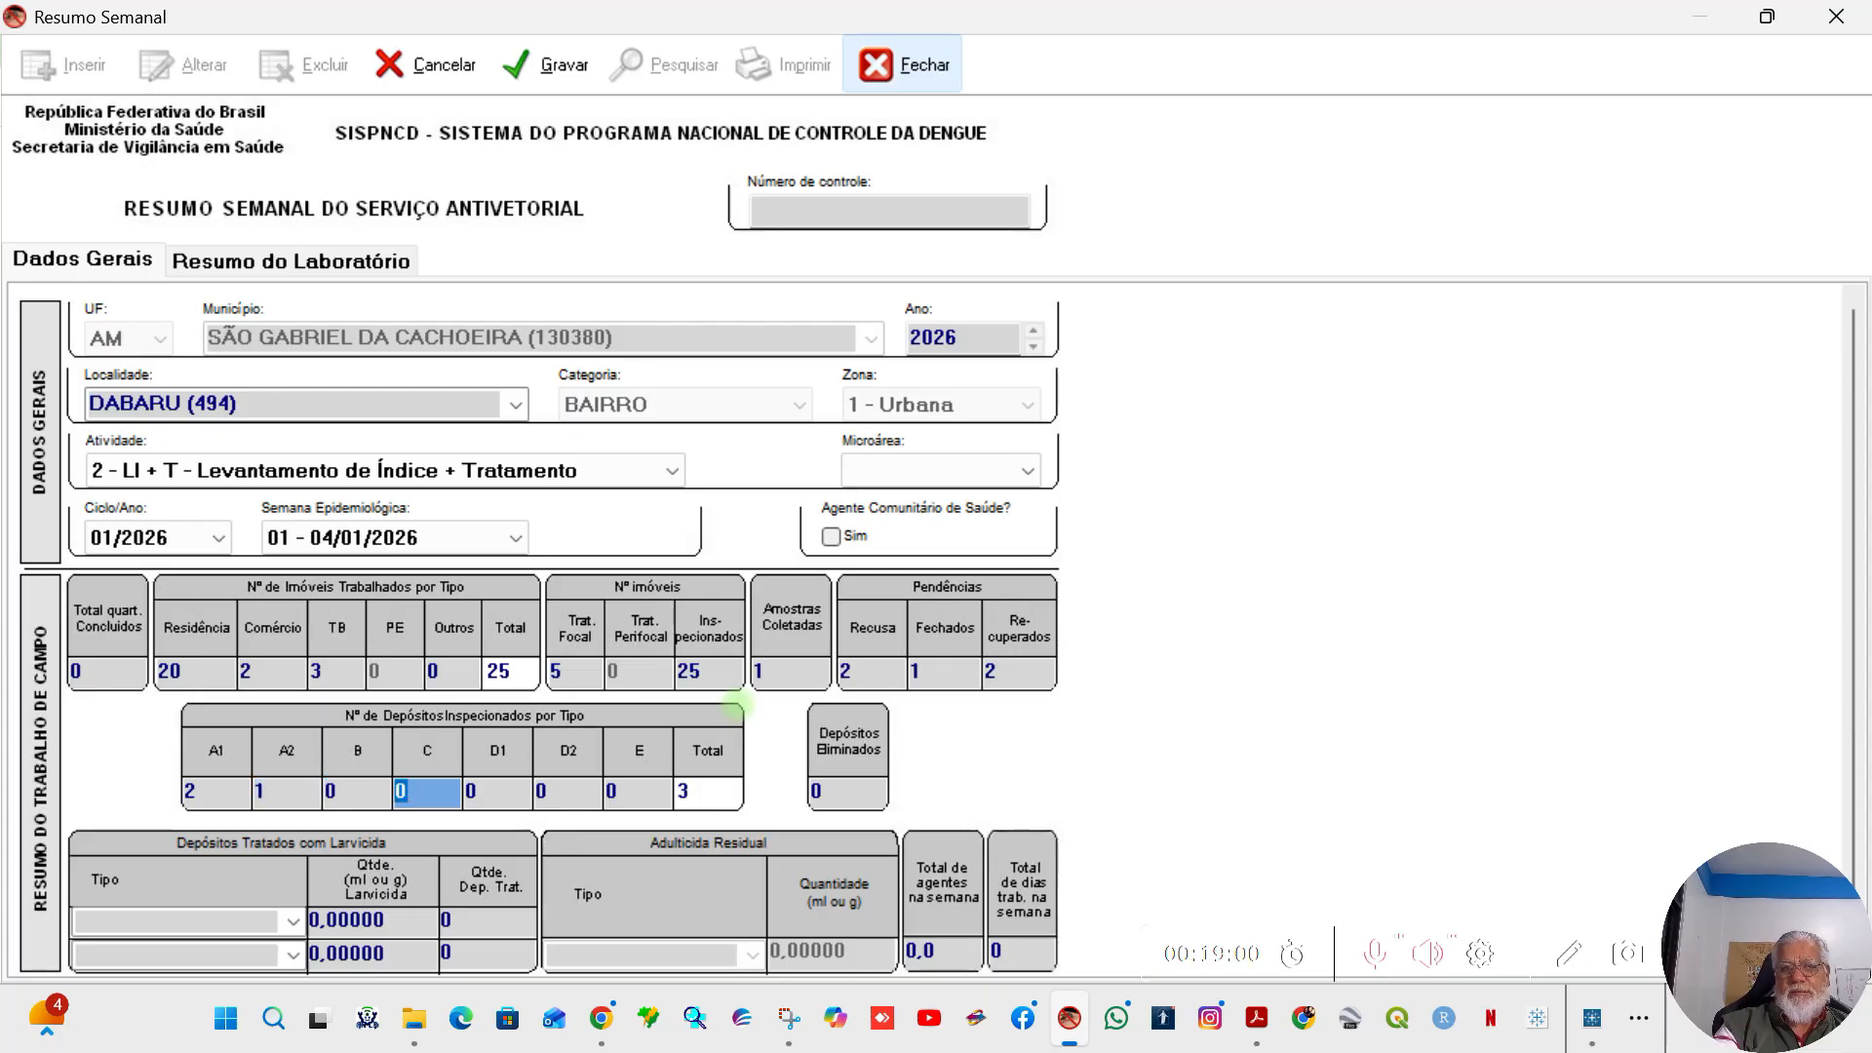
type("1")
key("Tab")
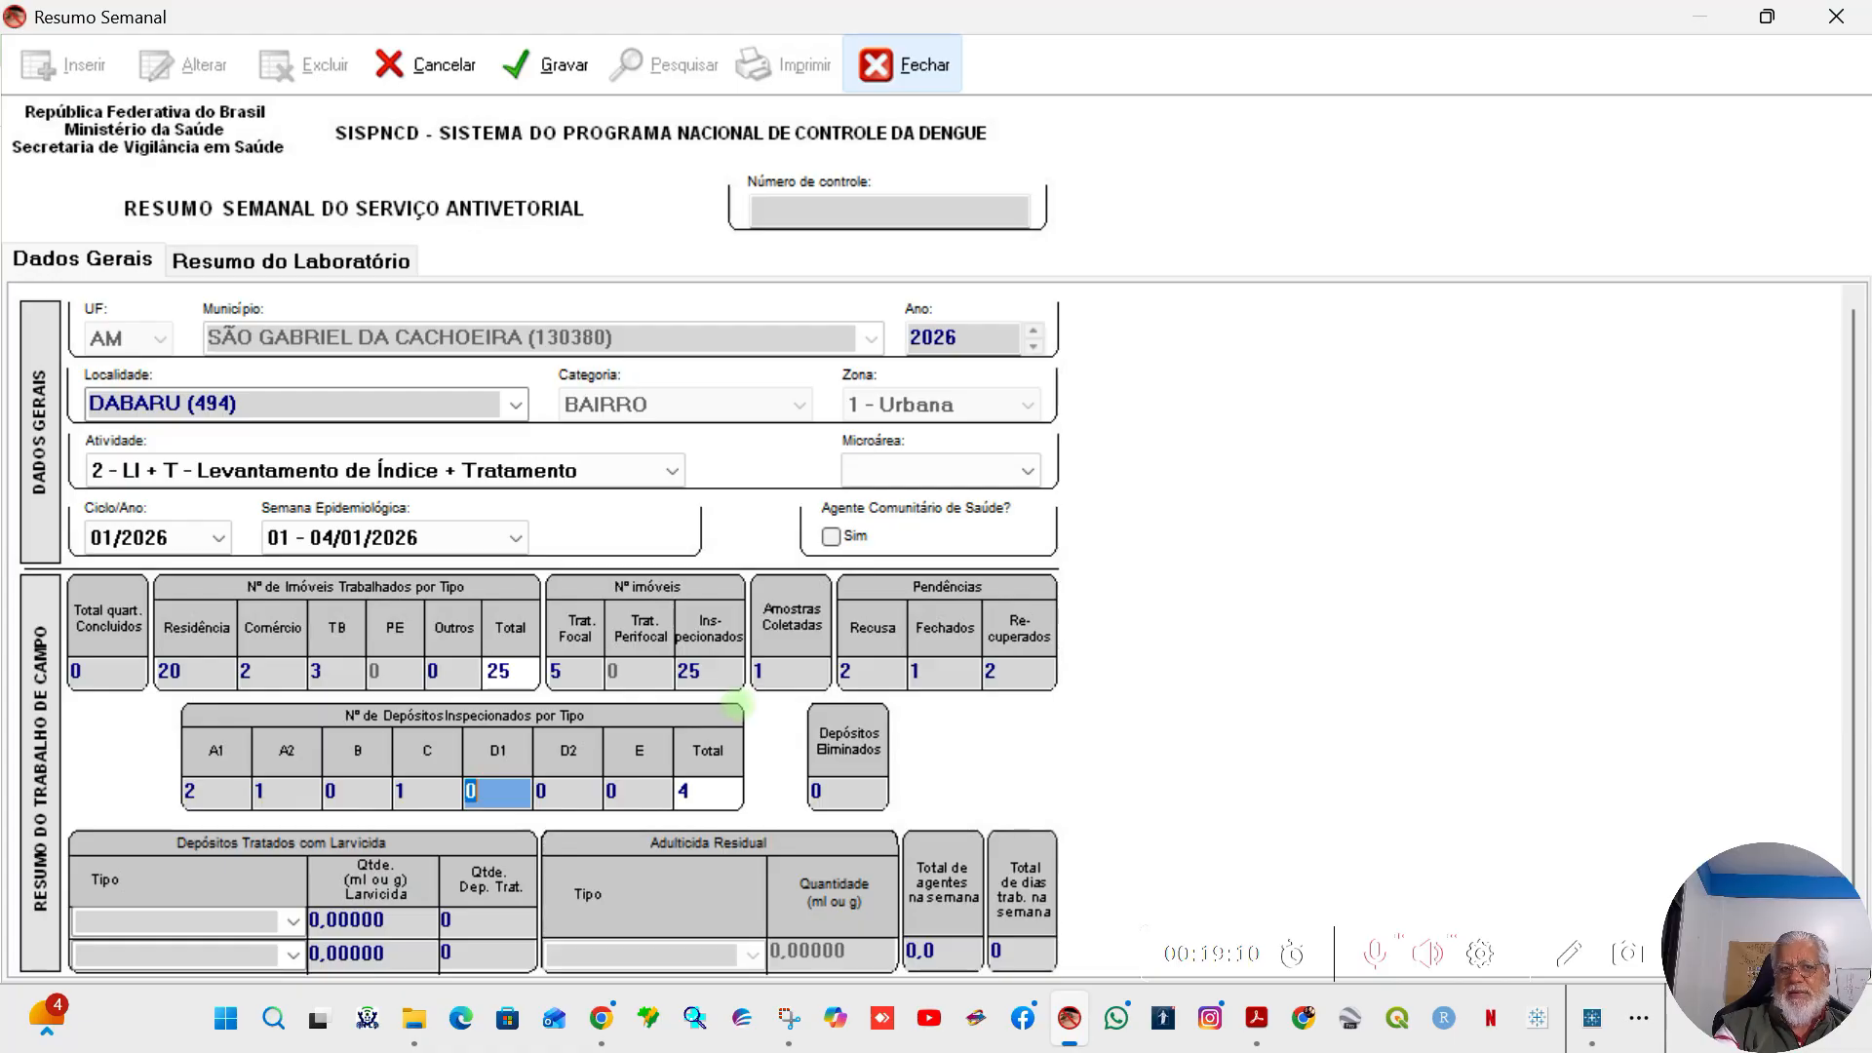
type("5")
key("Tab")
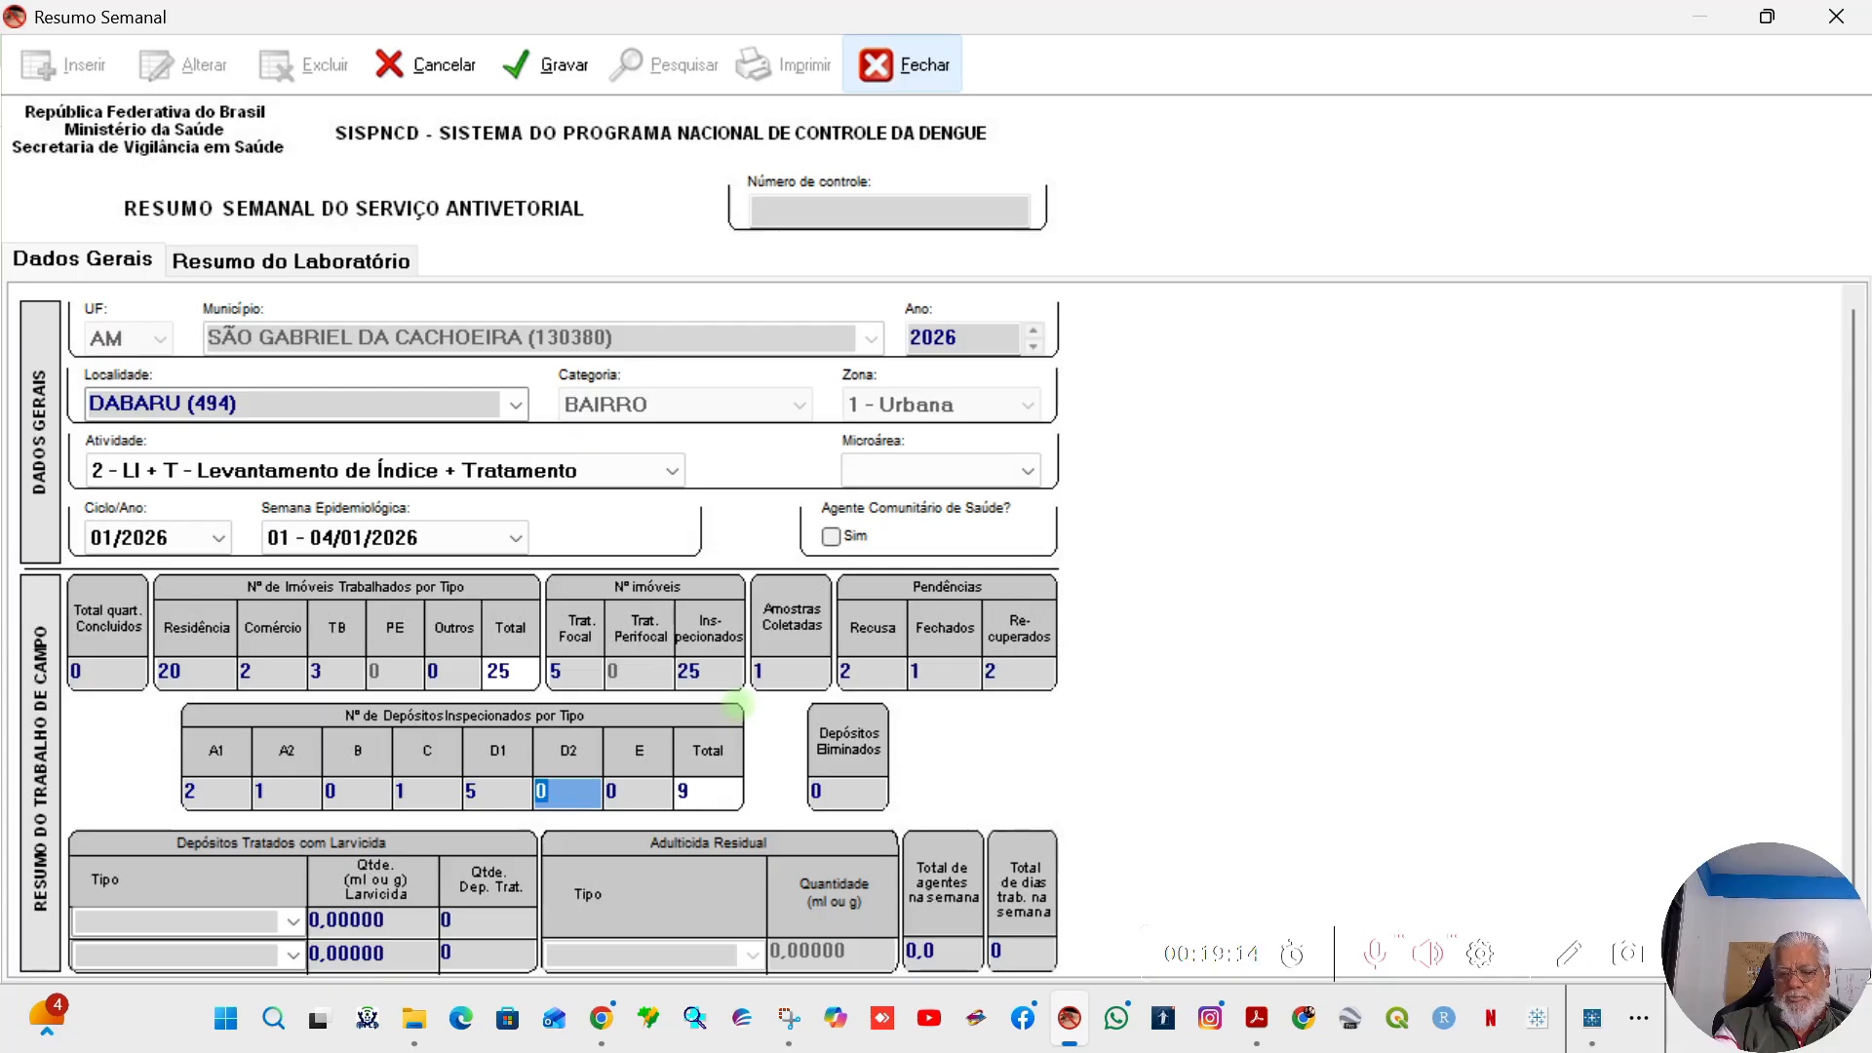
type("20")
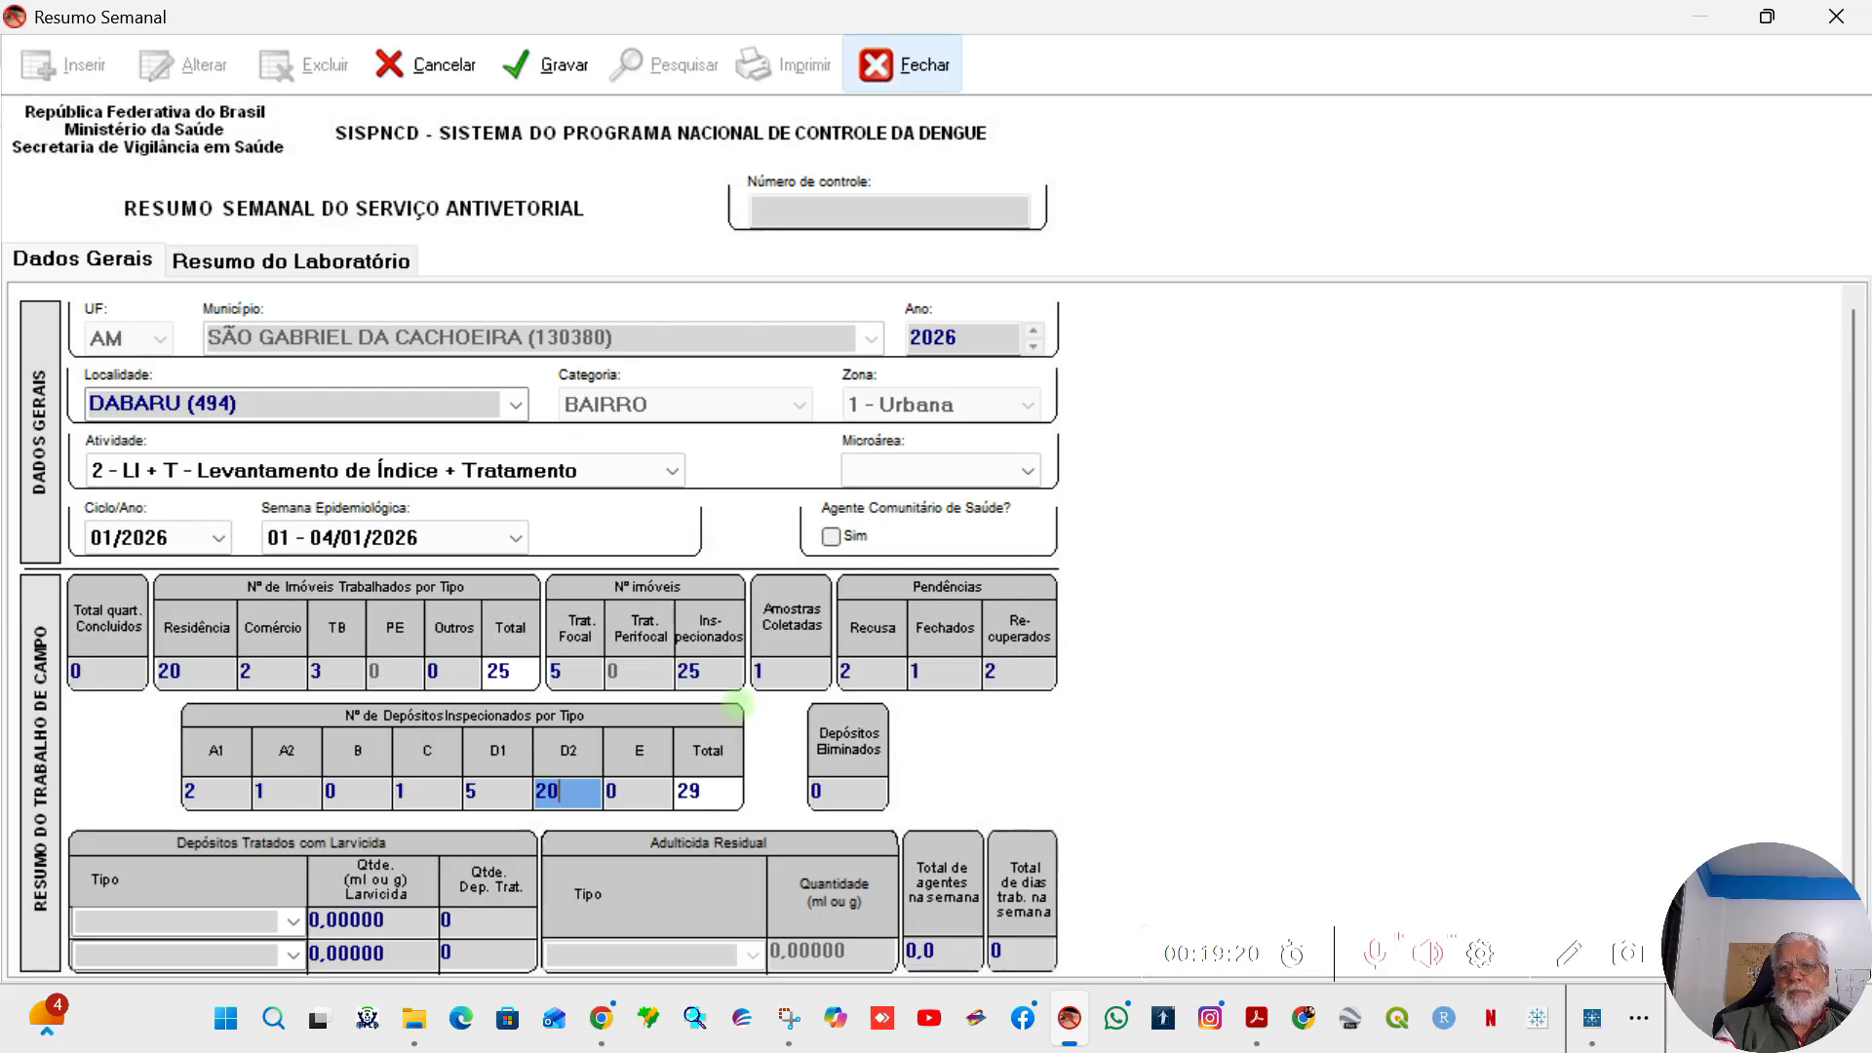
key("Tab")
key("Tab")
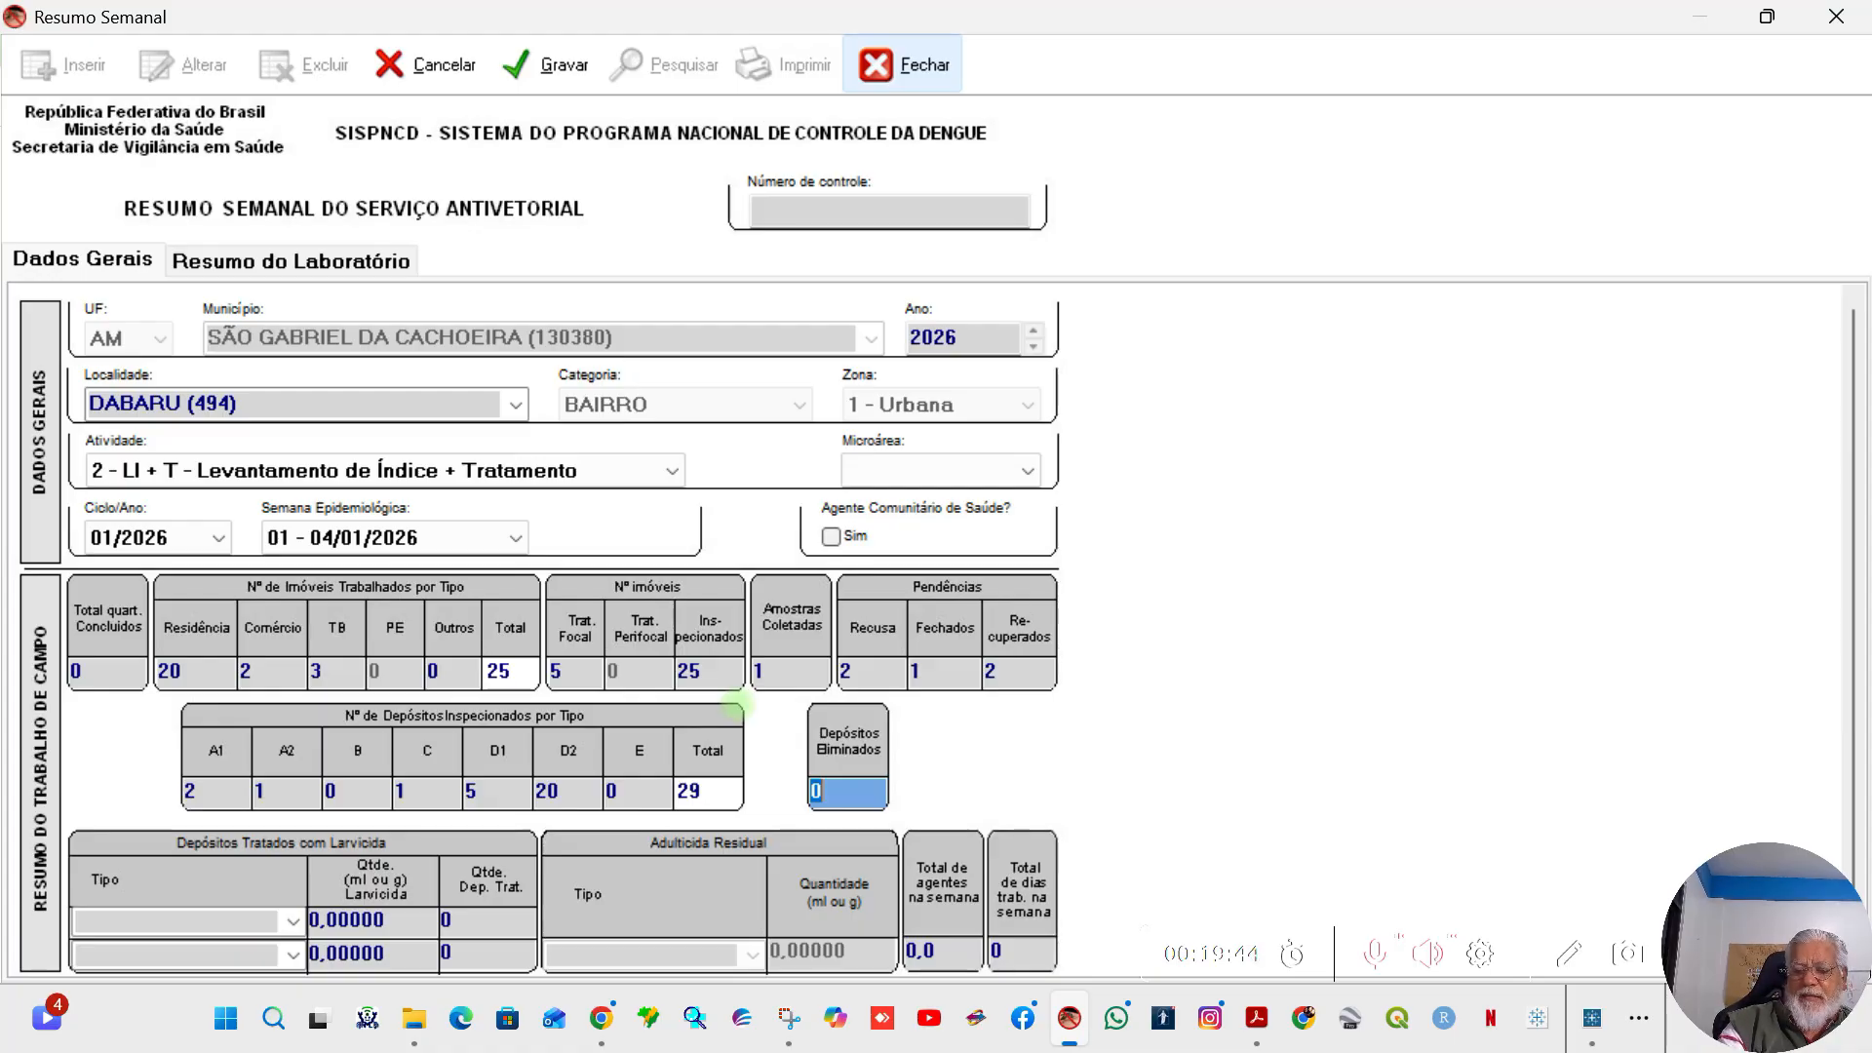
Step: Leave deposit type E at 0 and set Depósitos Eliminados to 12
type("12")
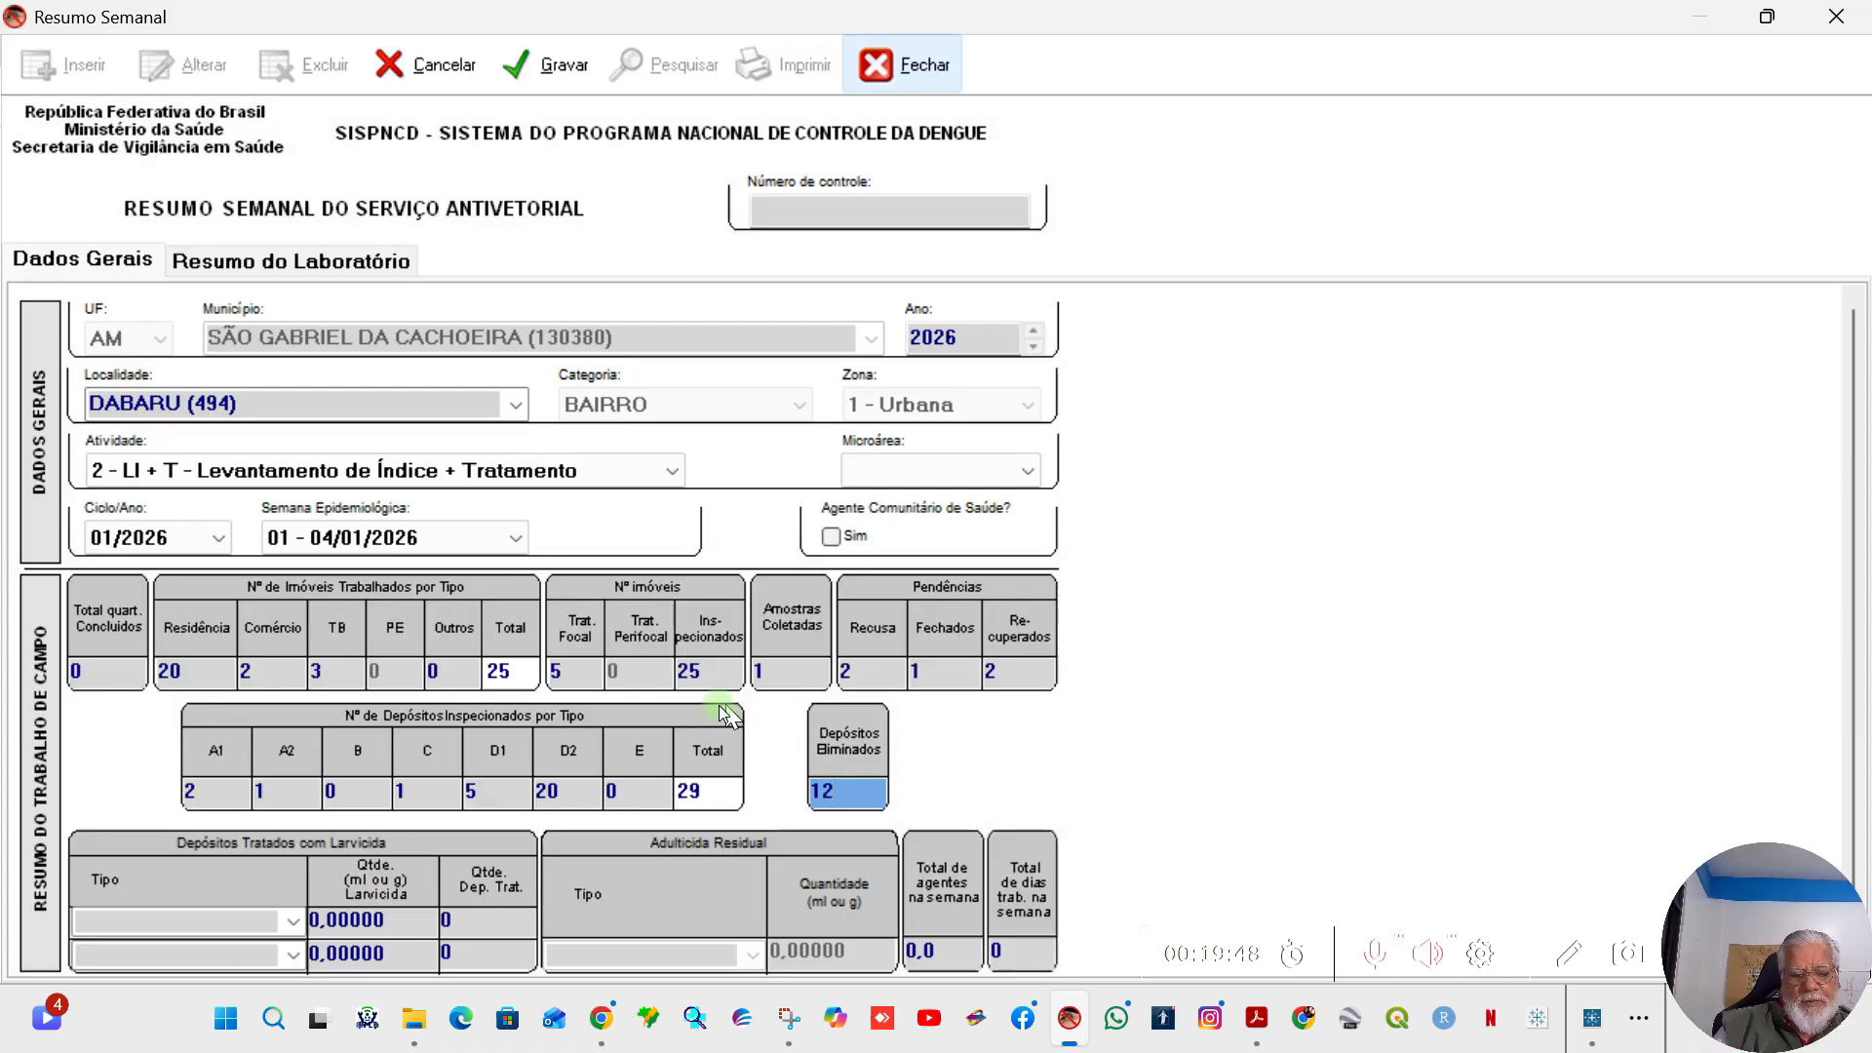
key("Tab")
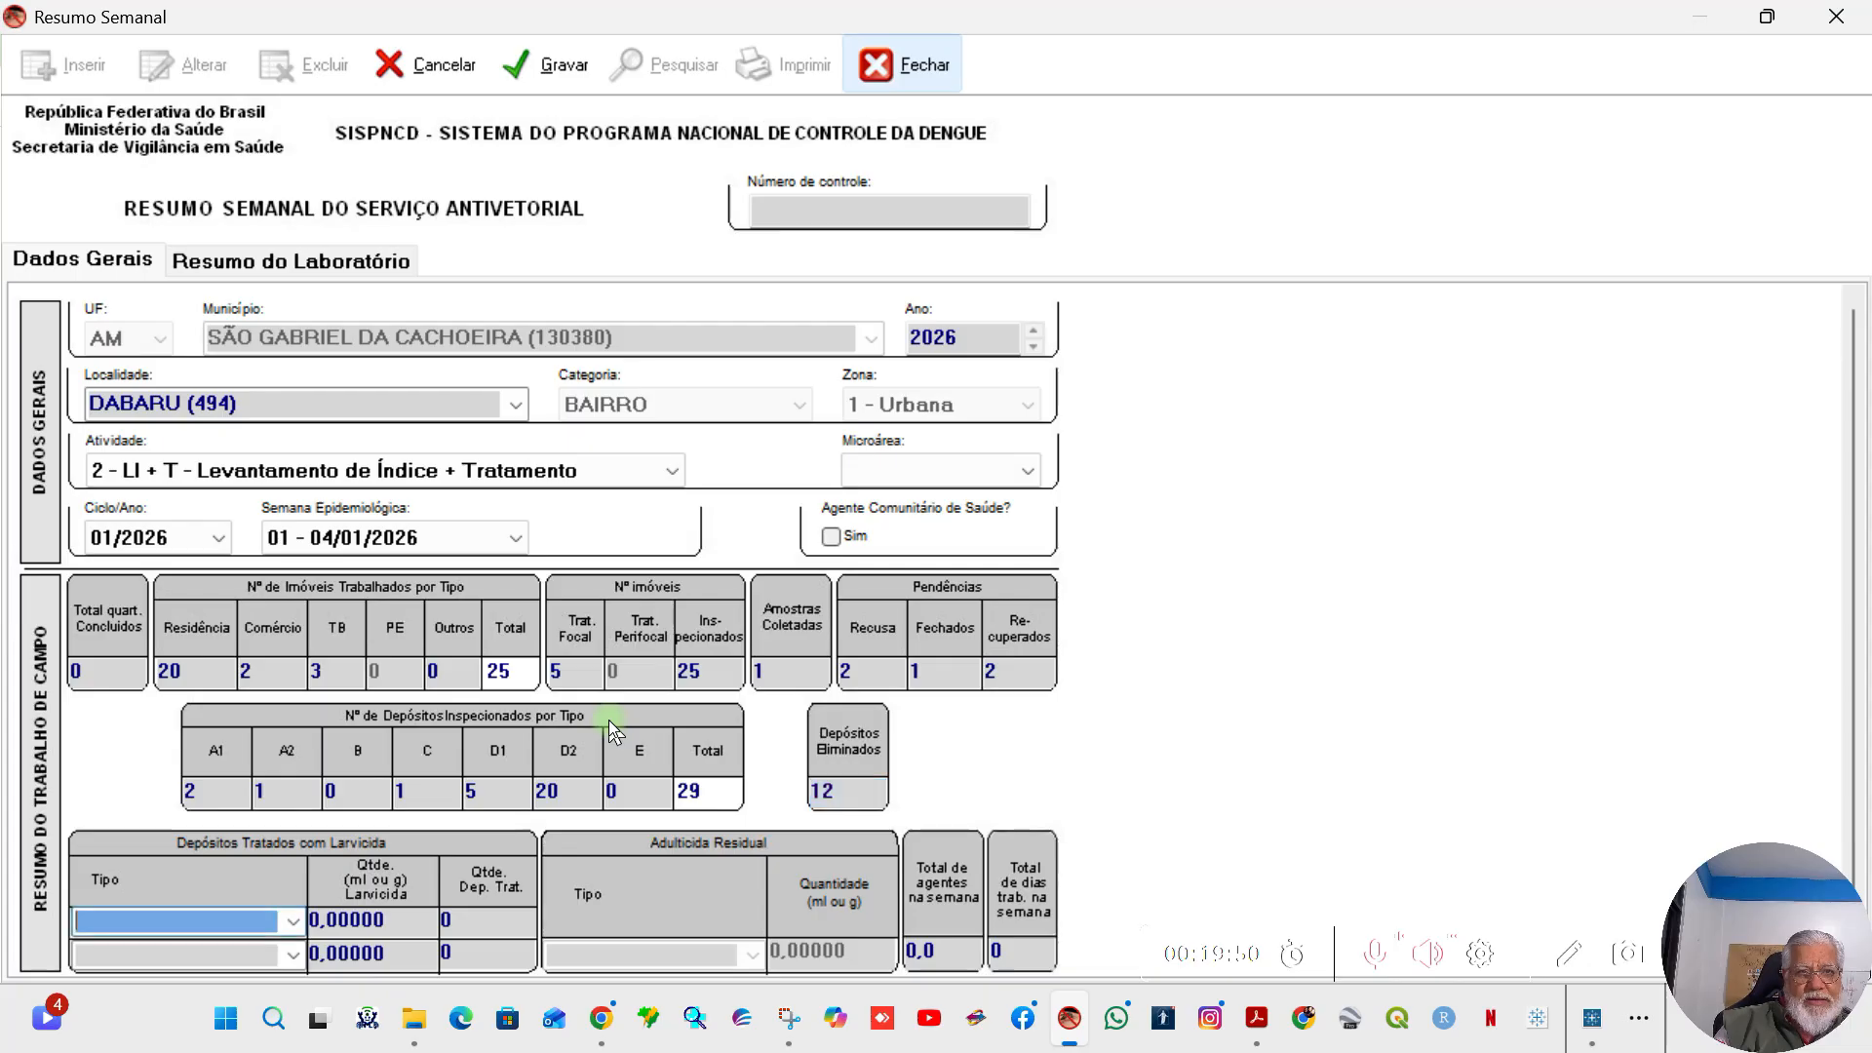
Step: List the available larvicides with the wildcard % and choose NATULAR in the first row of Depósitos Tratados com Larvicida
left_click(291, 921)
left_click(231, 927)
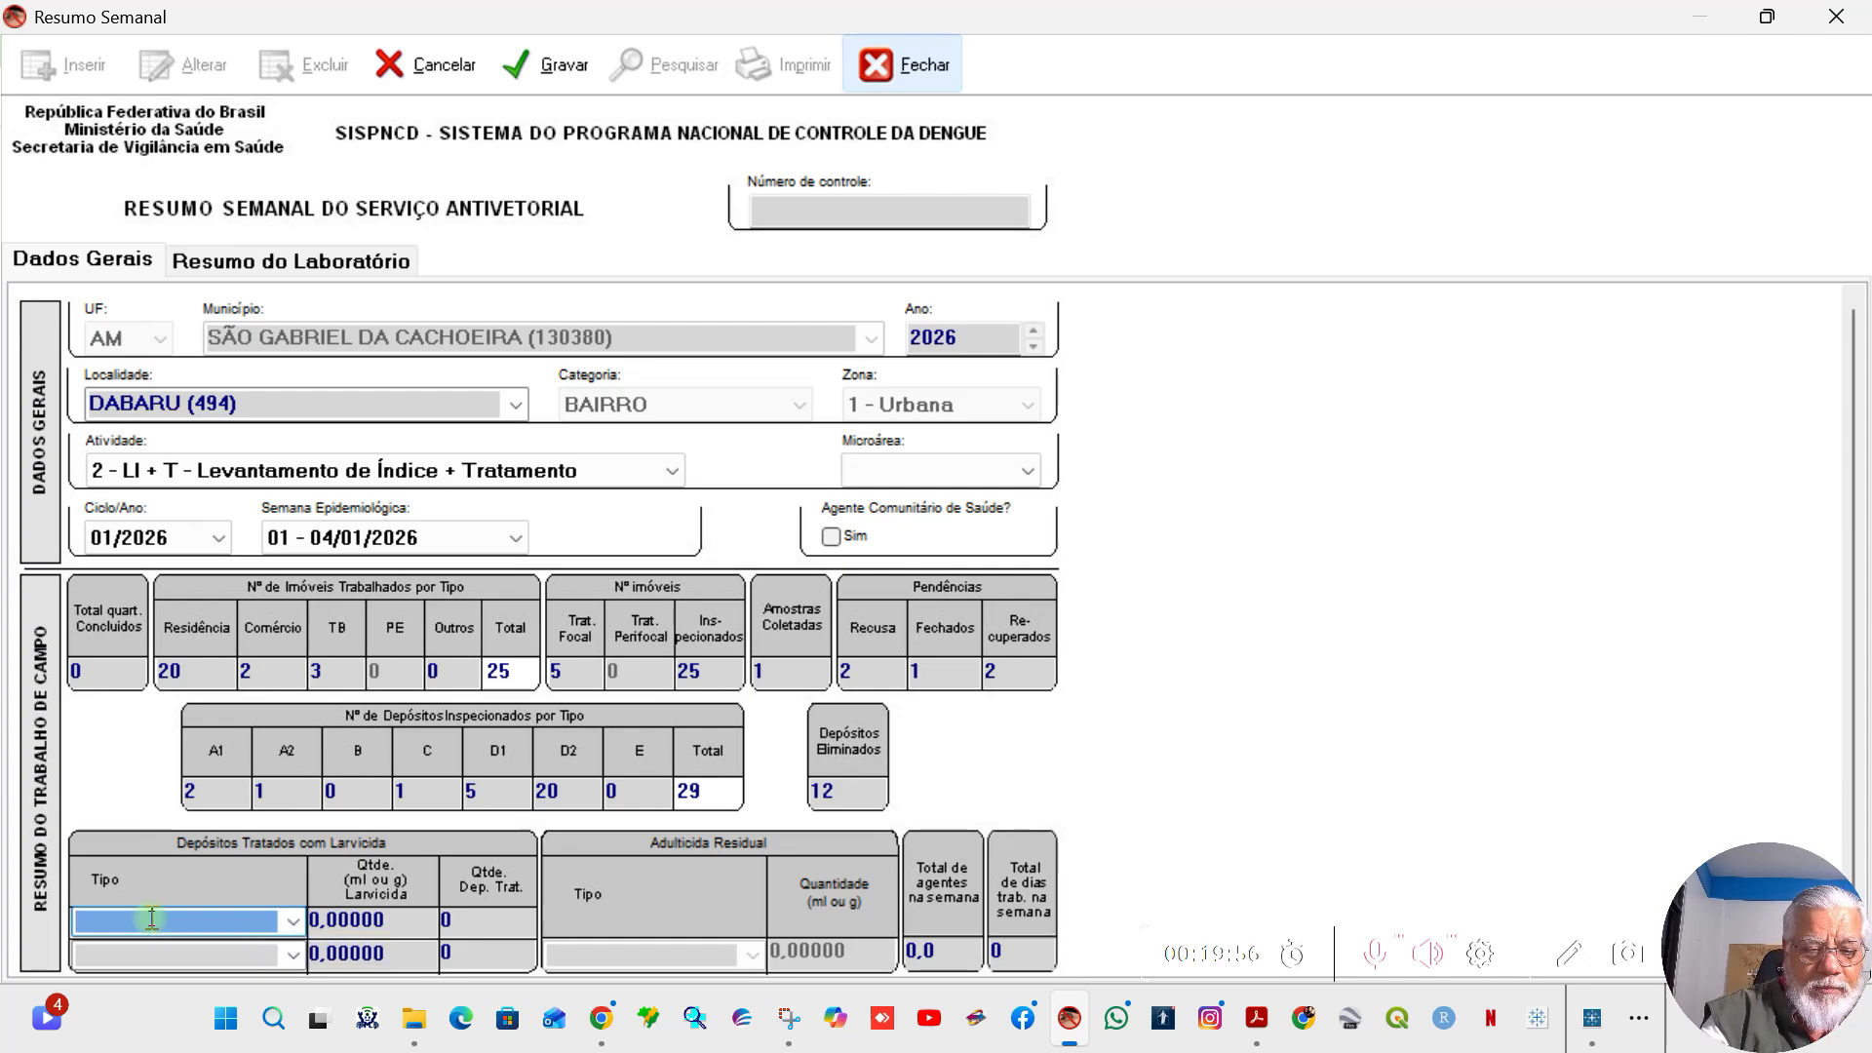
type("%")
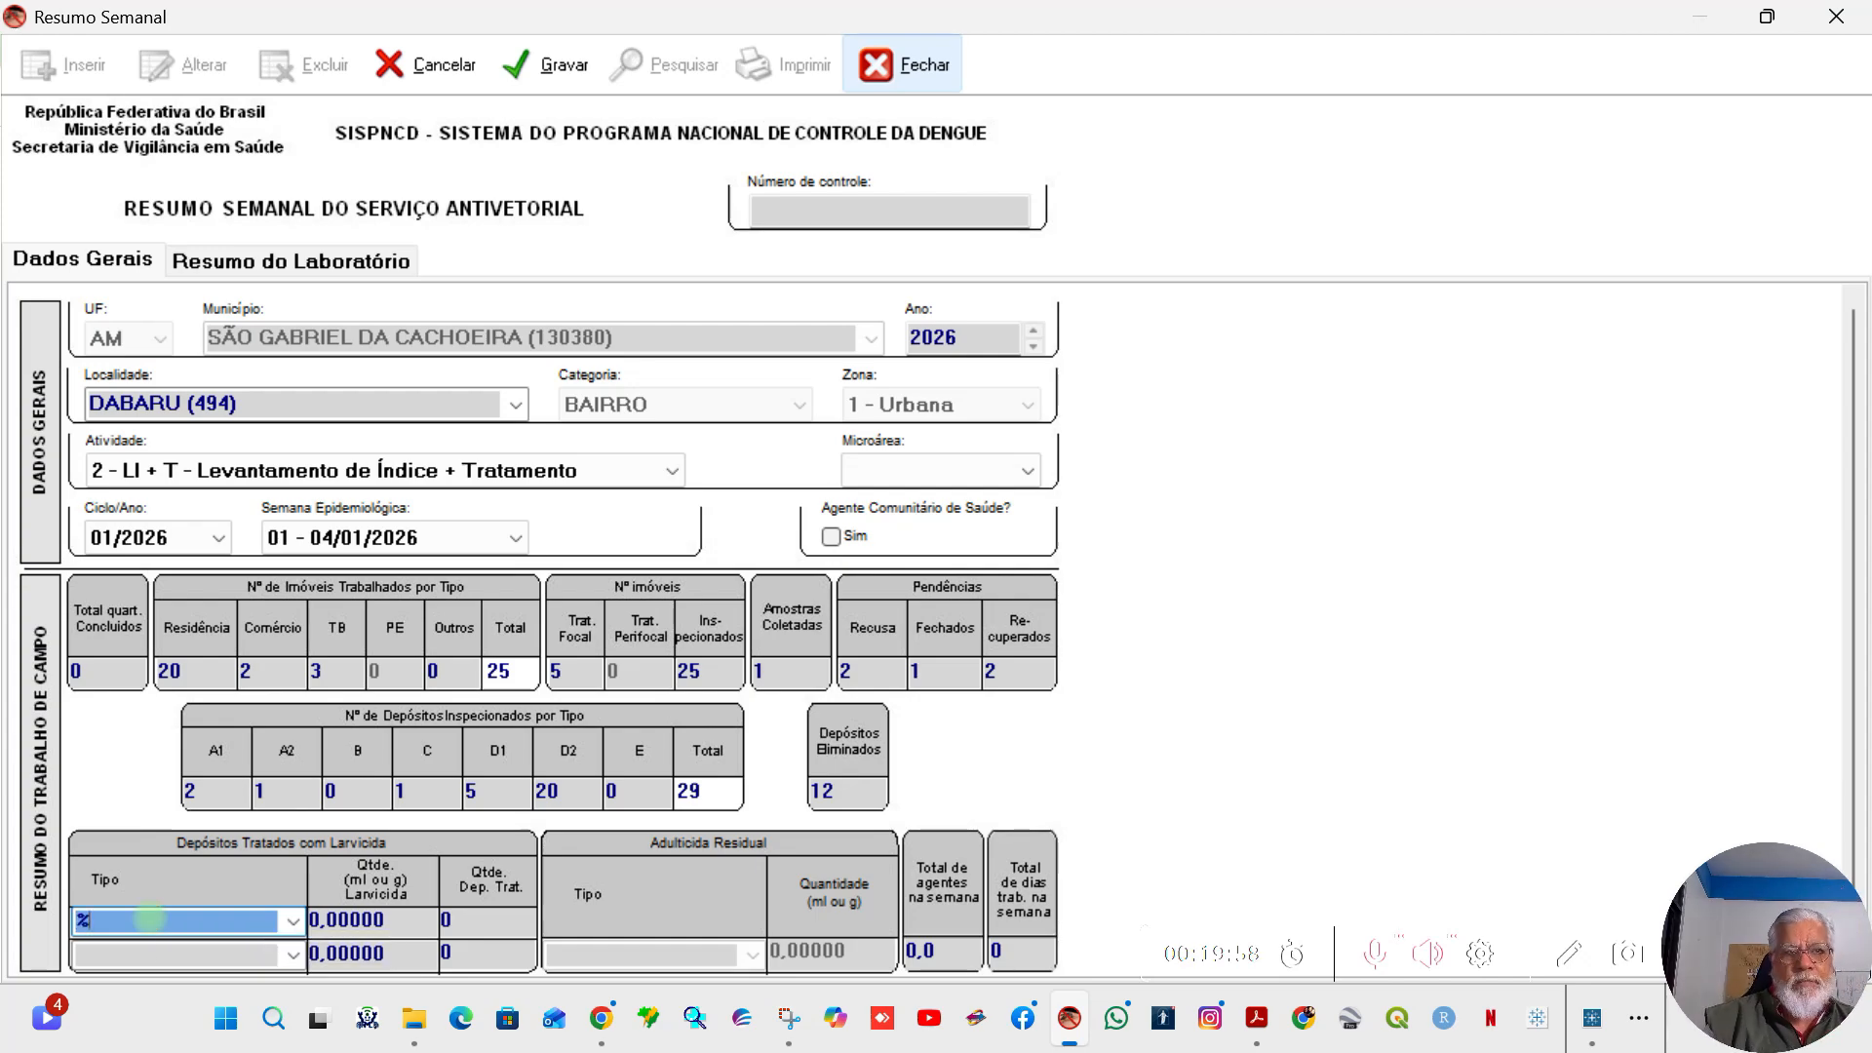
key("Return")
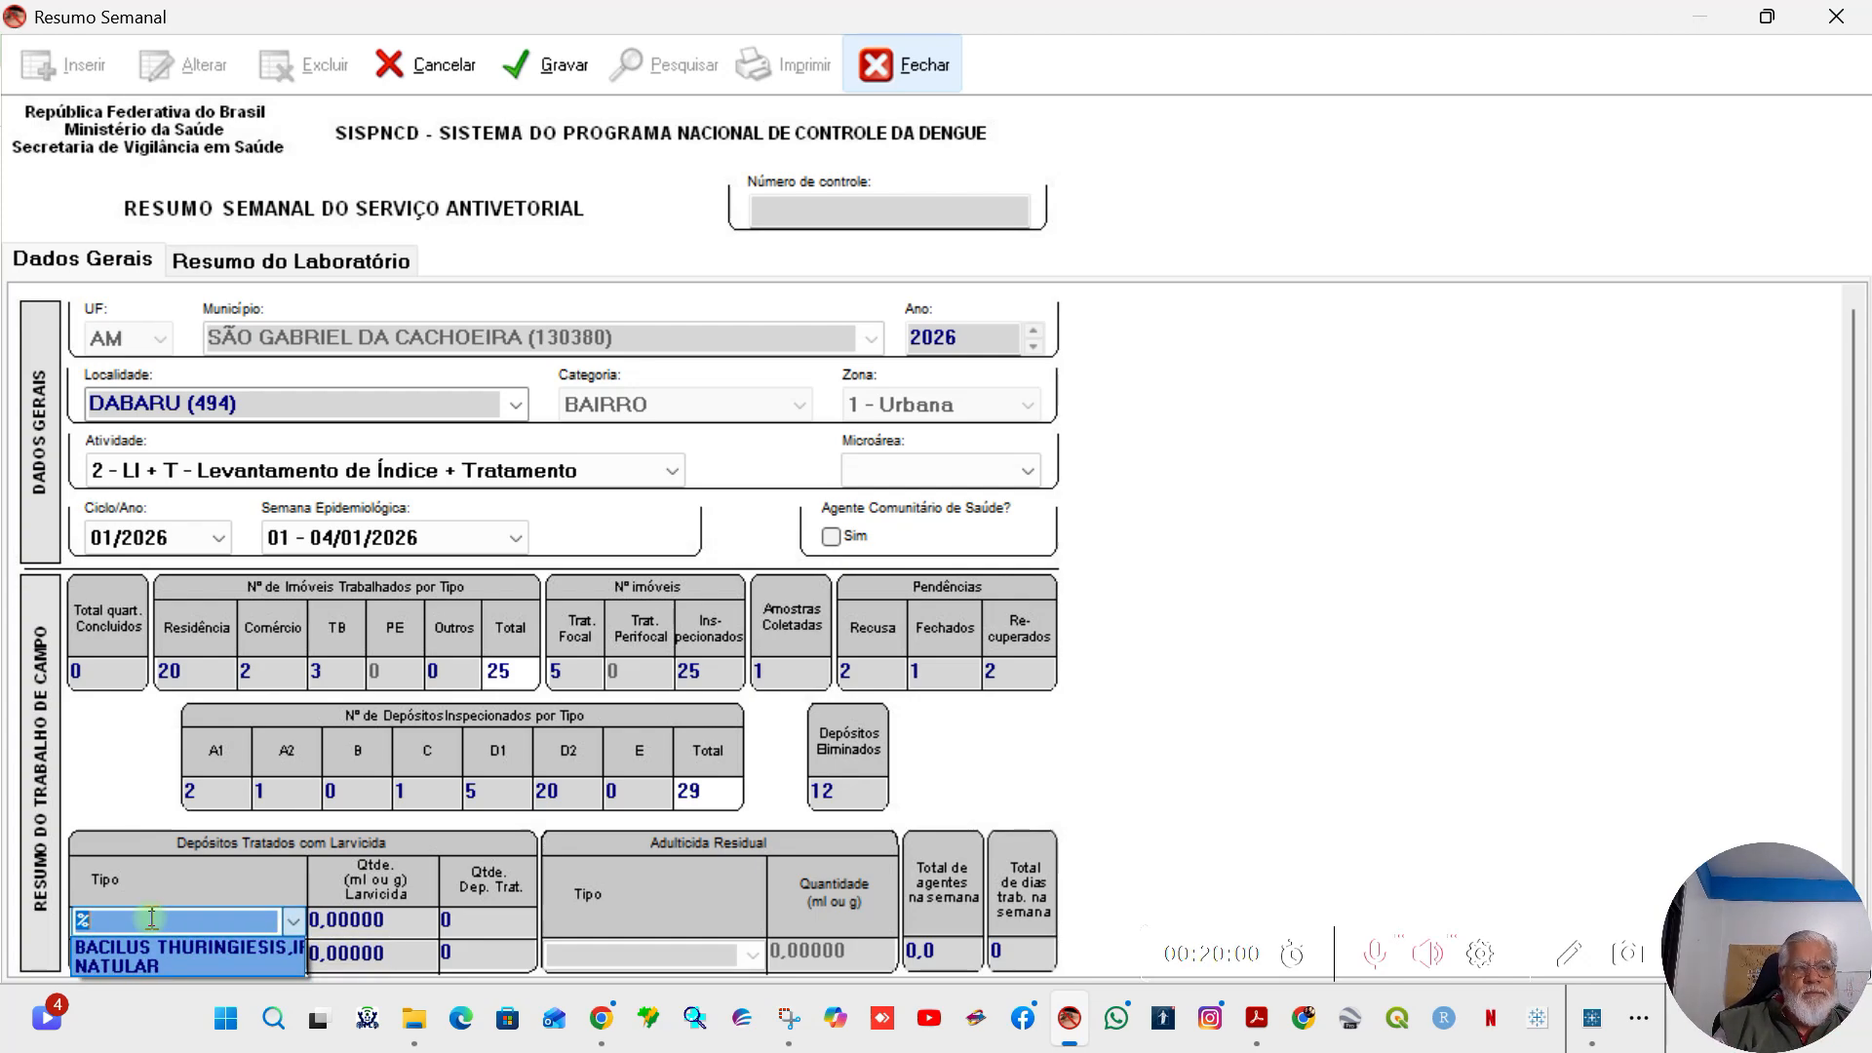
left_click(149, 968)
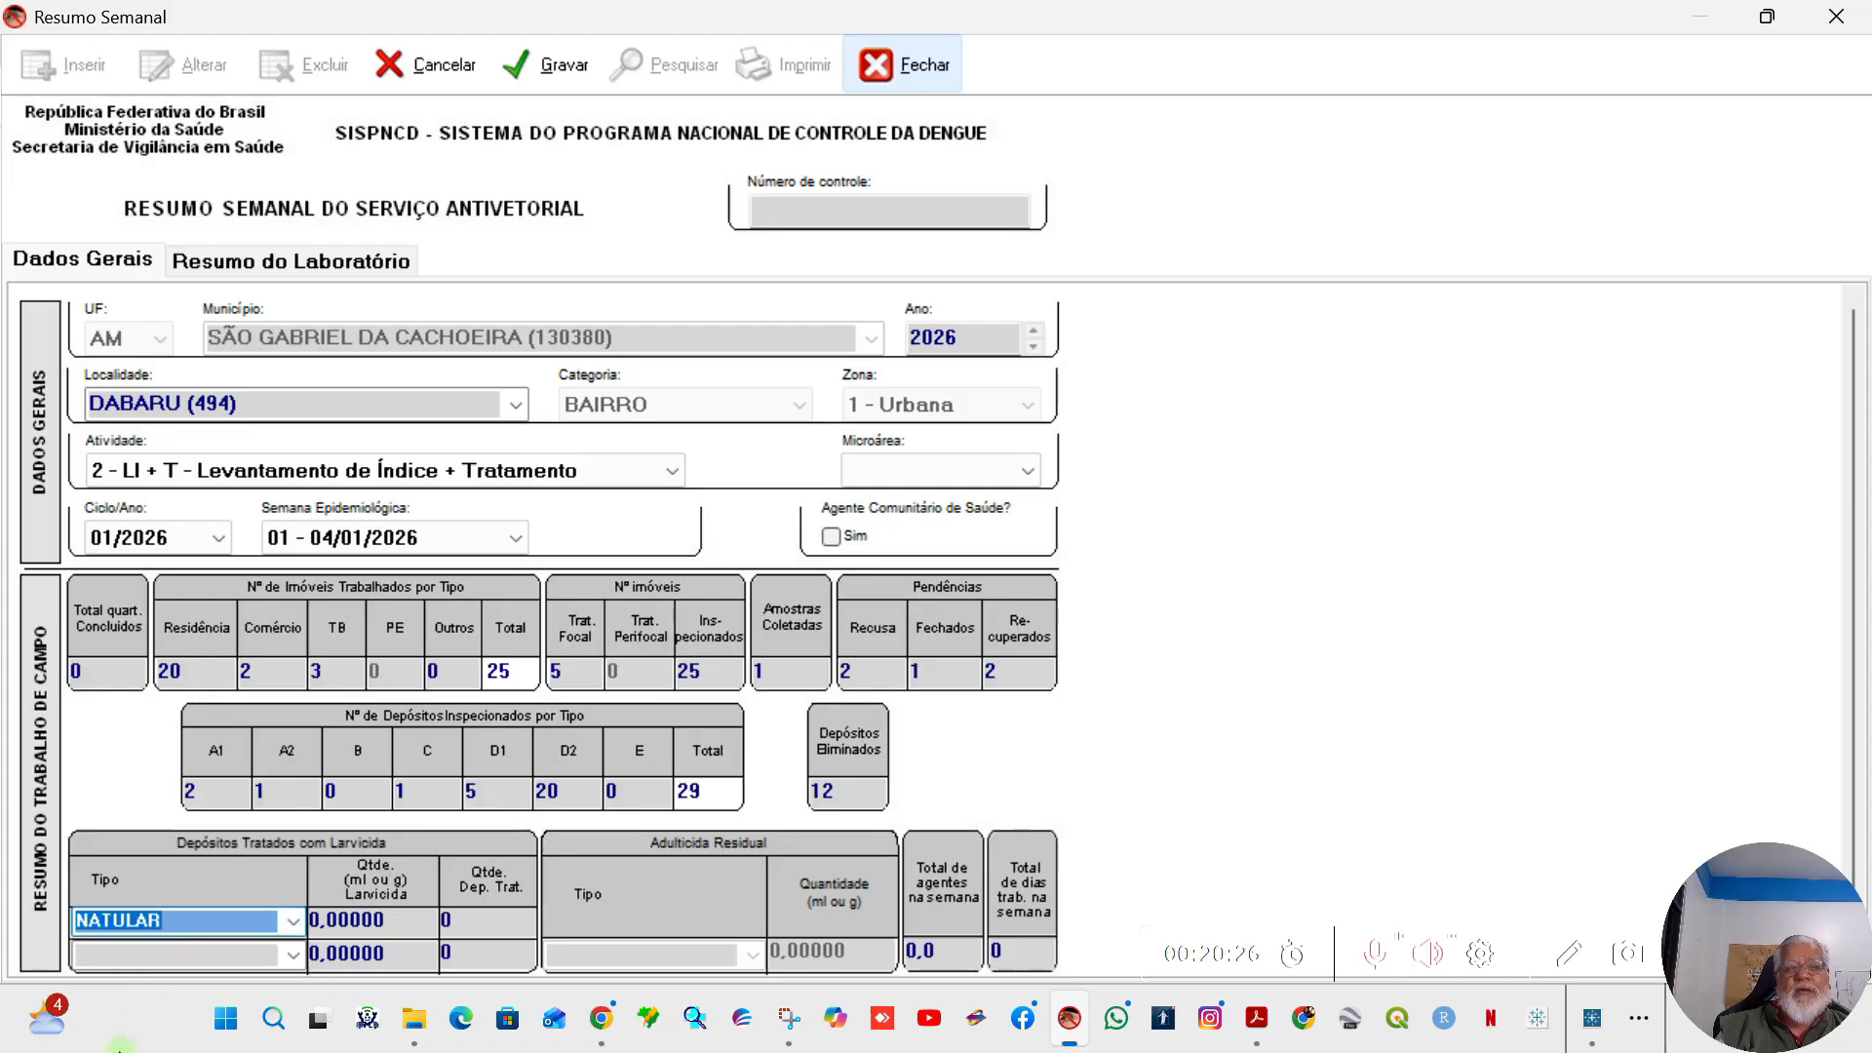
Step: Set the NATULAR larvicide quantity in the first row of Depósitos Tratados com Larvicida to 1,00000
left_click(404, 920)
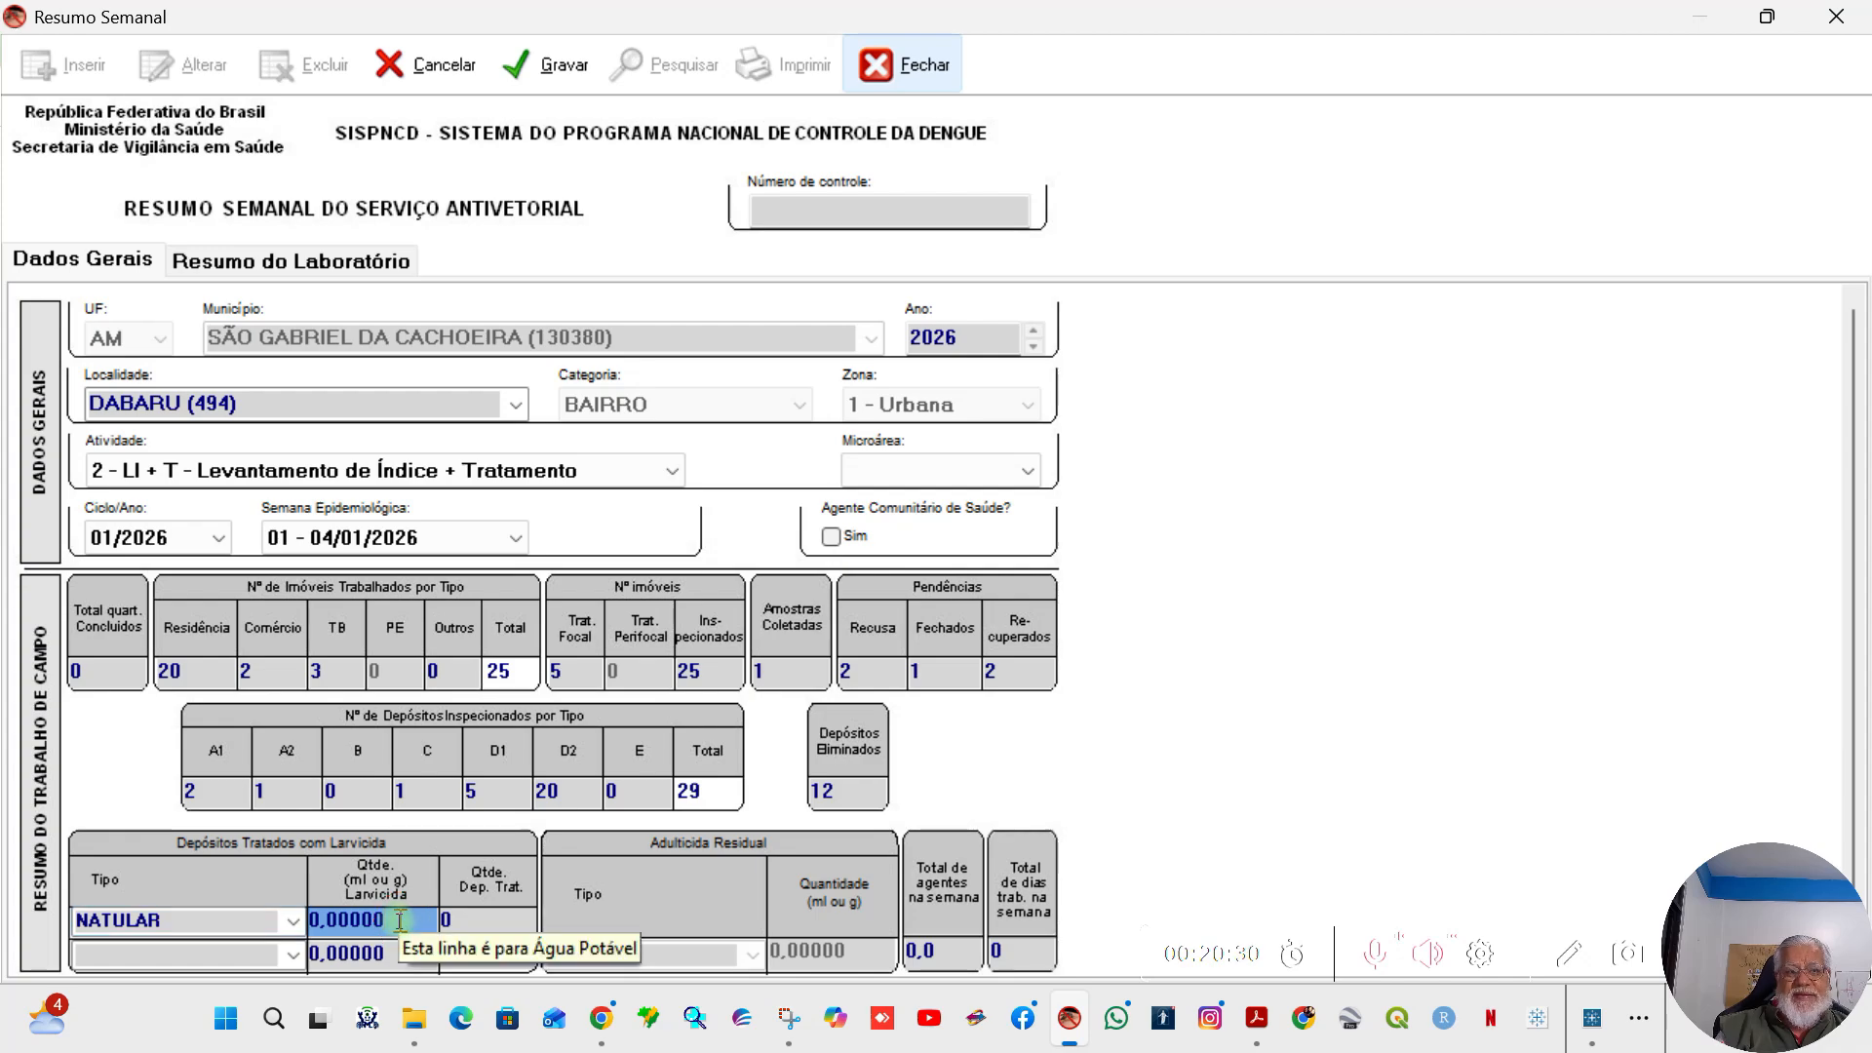
mouse_move(402, 1044)
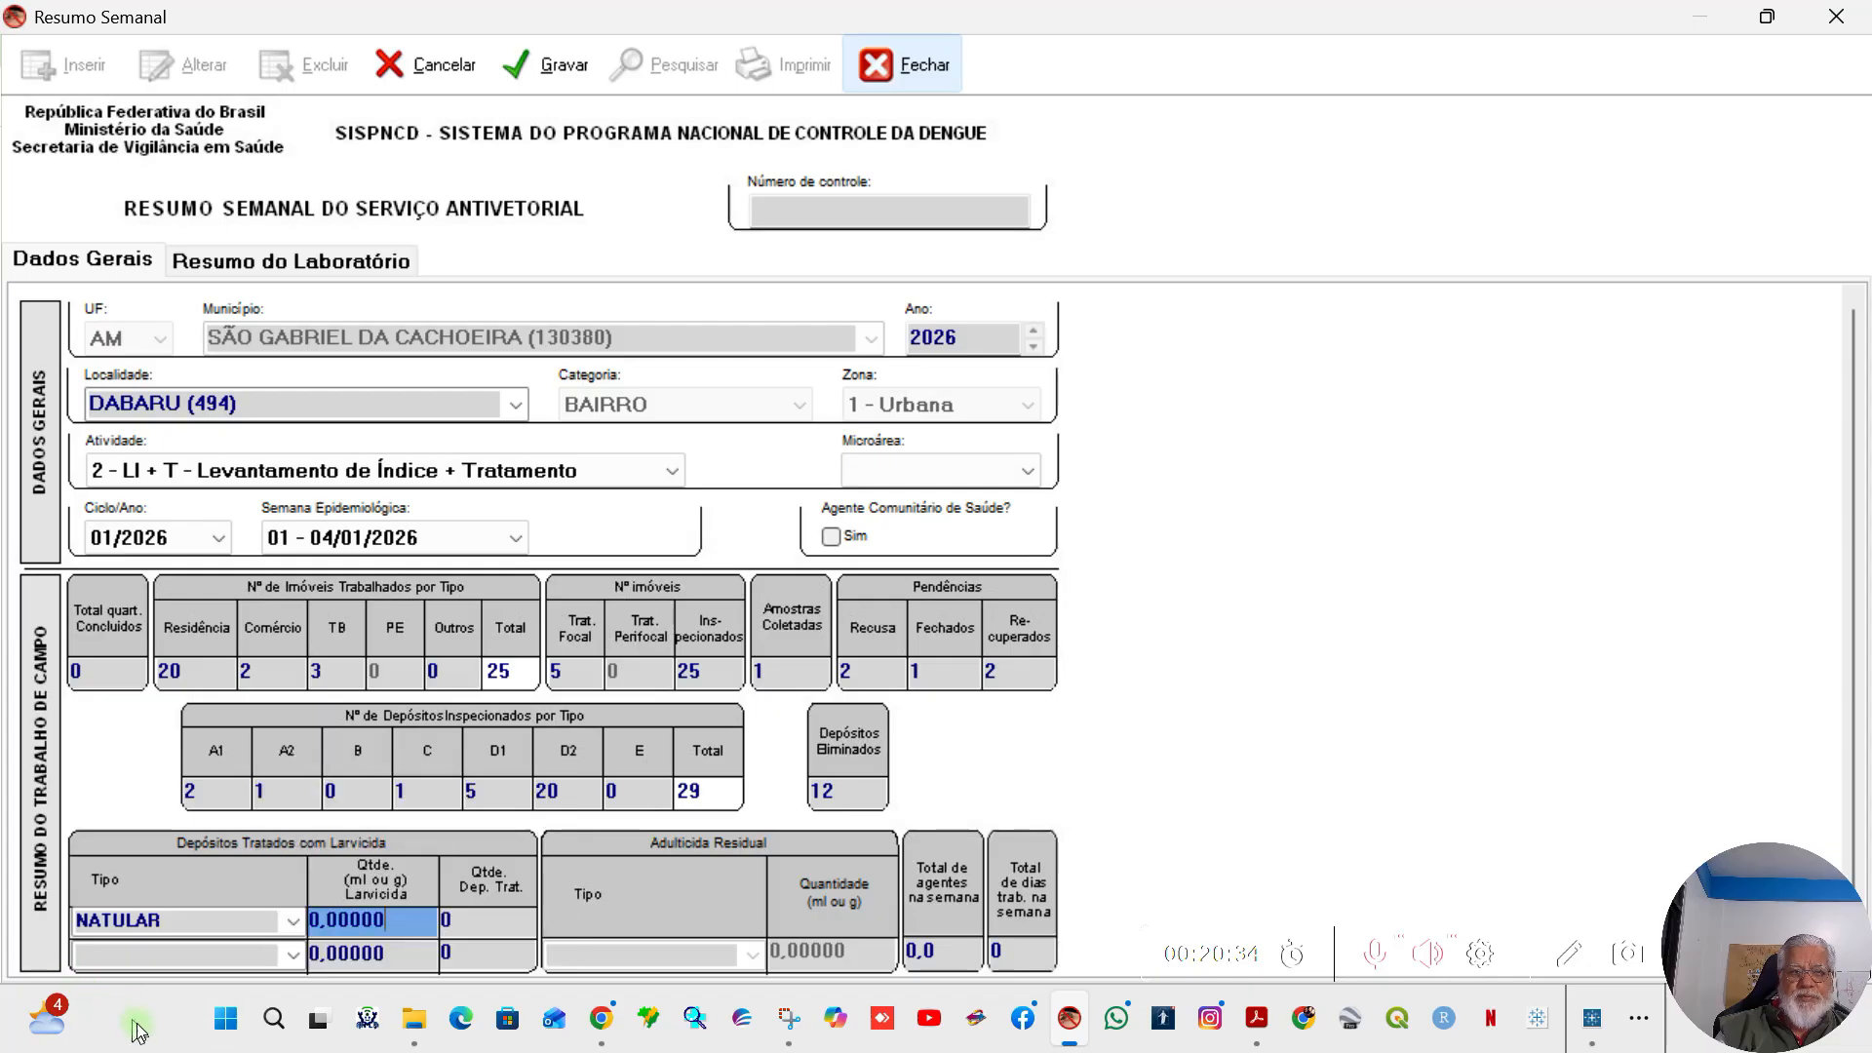
type("1")
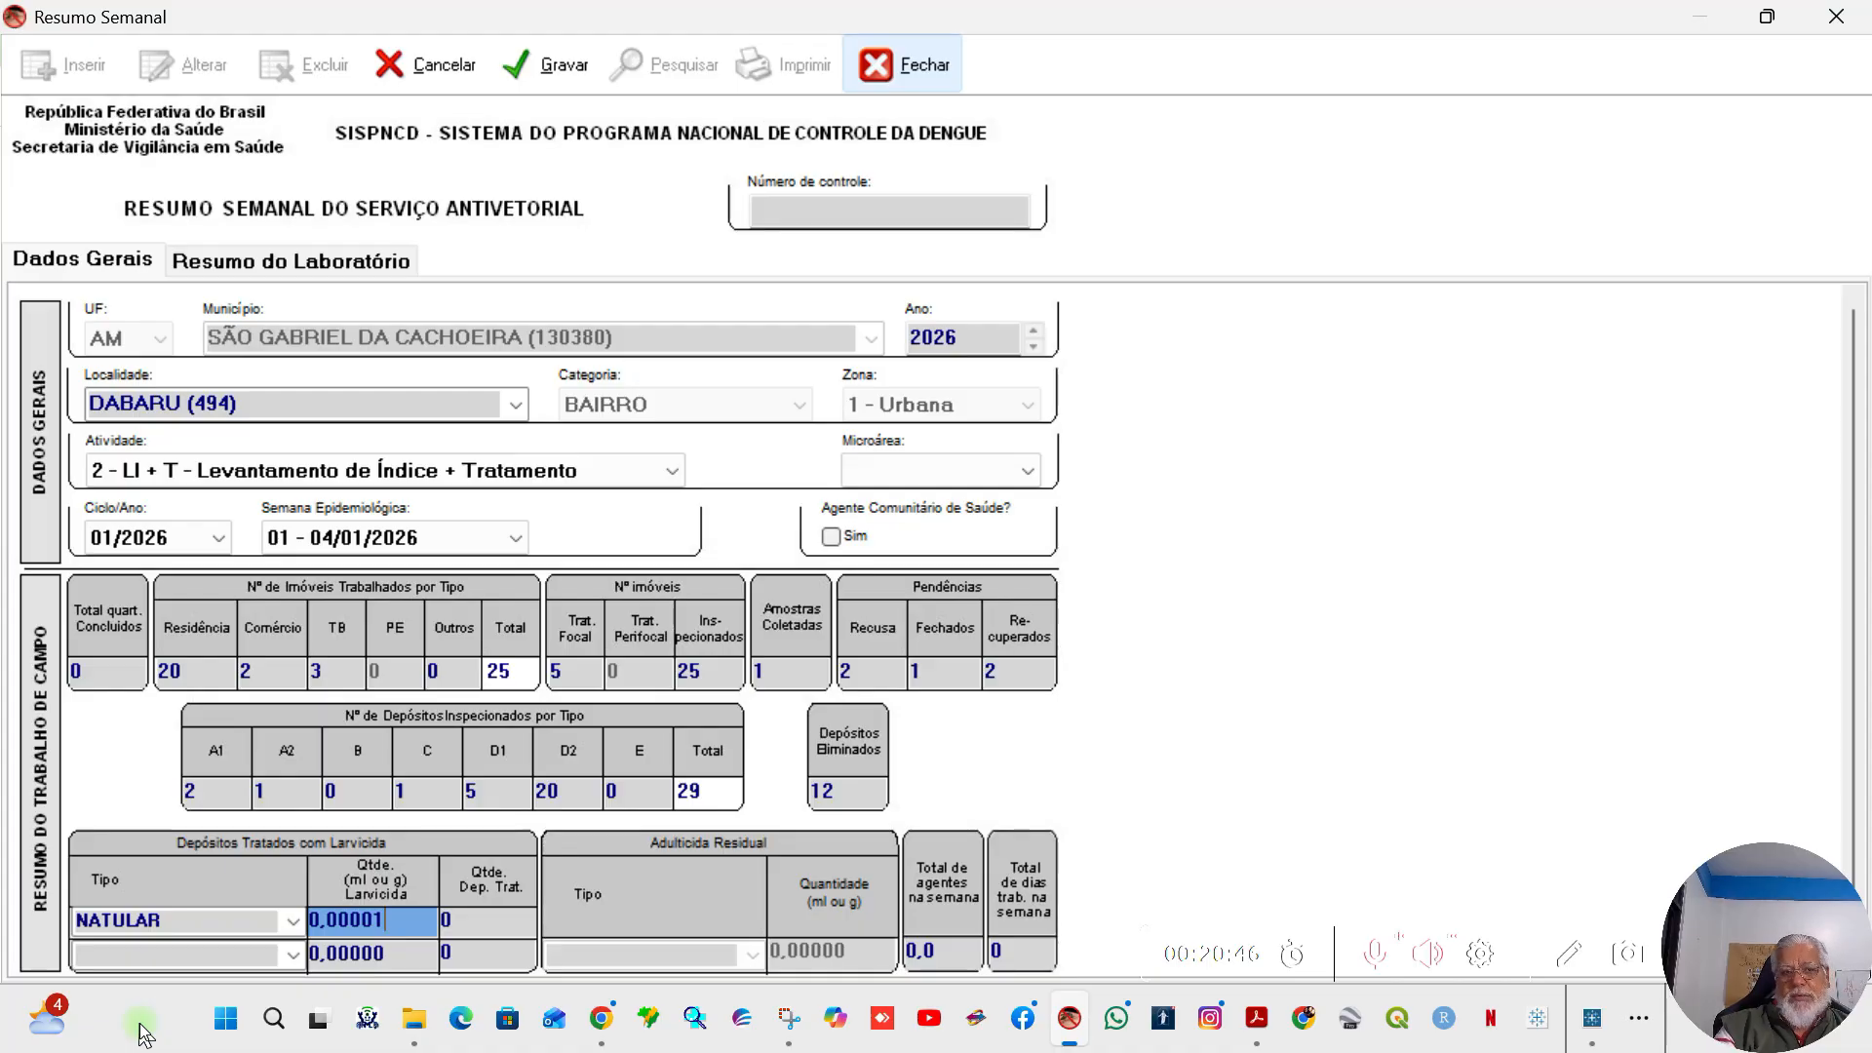
type("0")
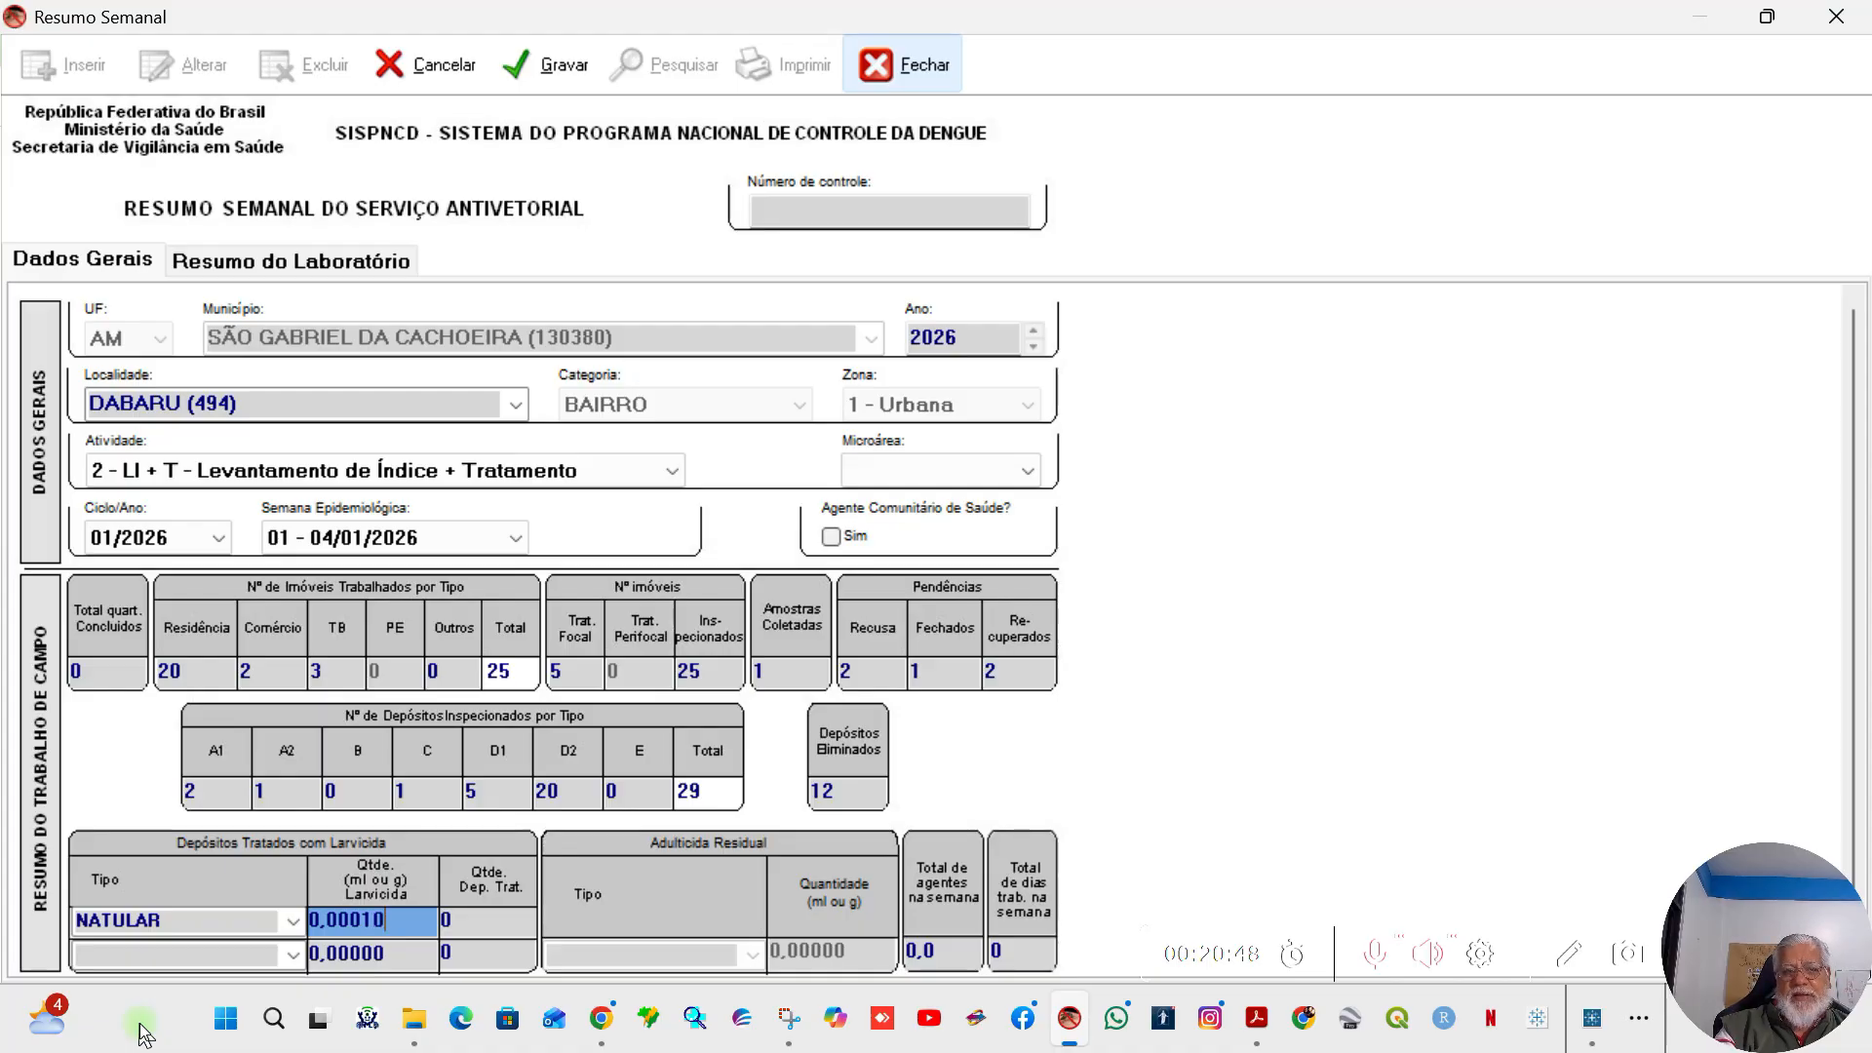
type("0000")
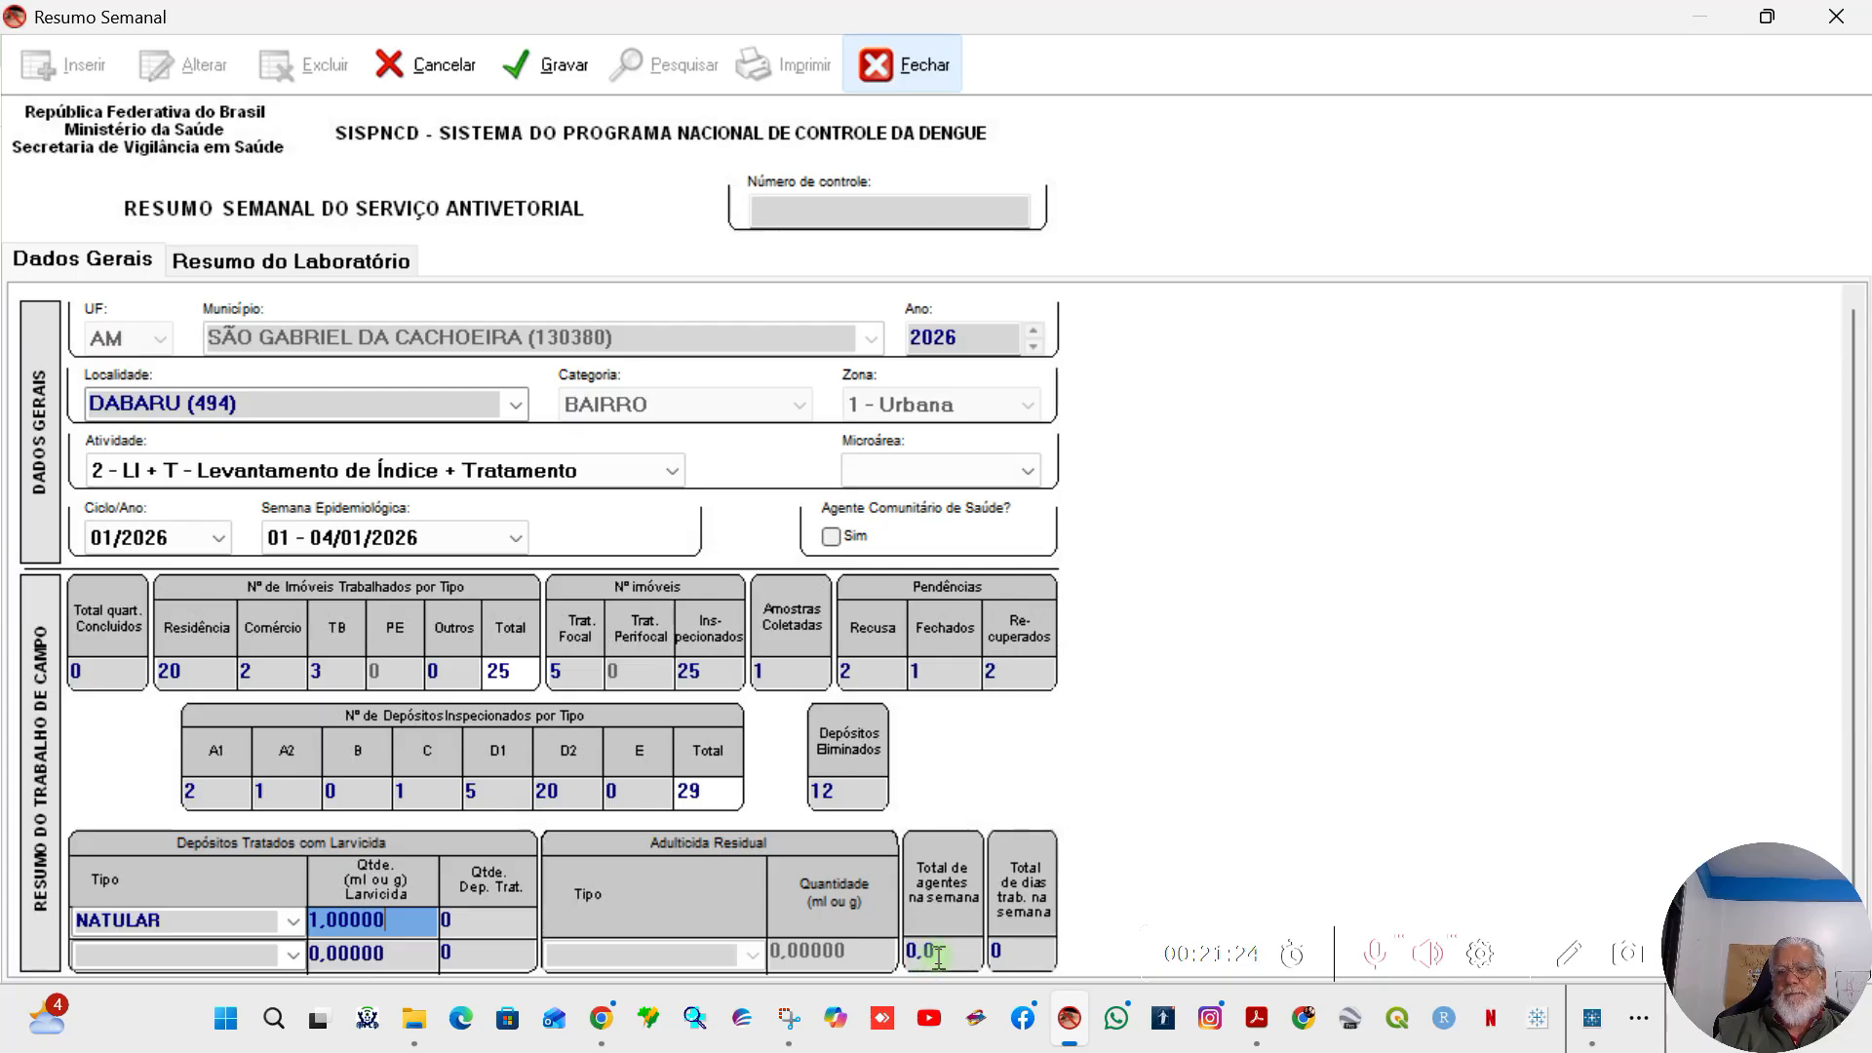
Step: Enter 3,0 for Total de agentes na semana and 4 for Total de dias trab. na semana
left_click(937, 946)
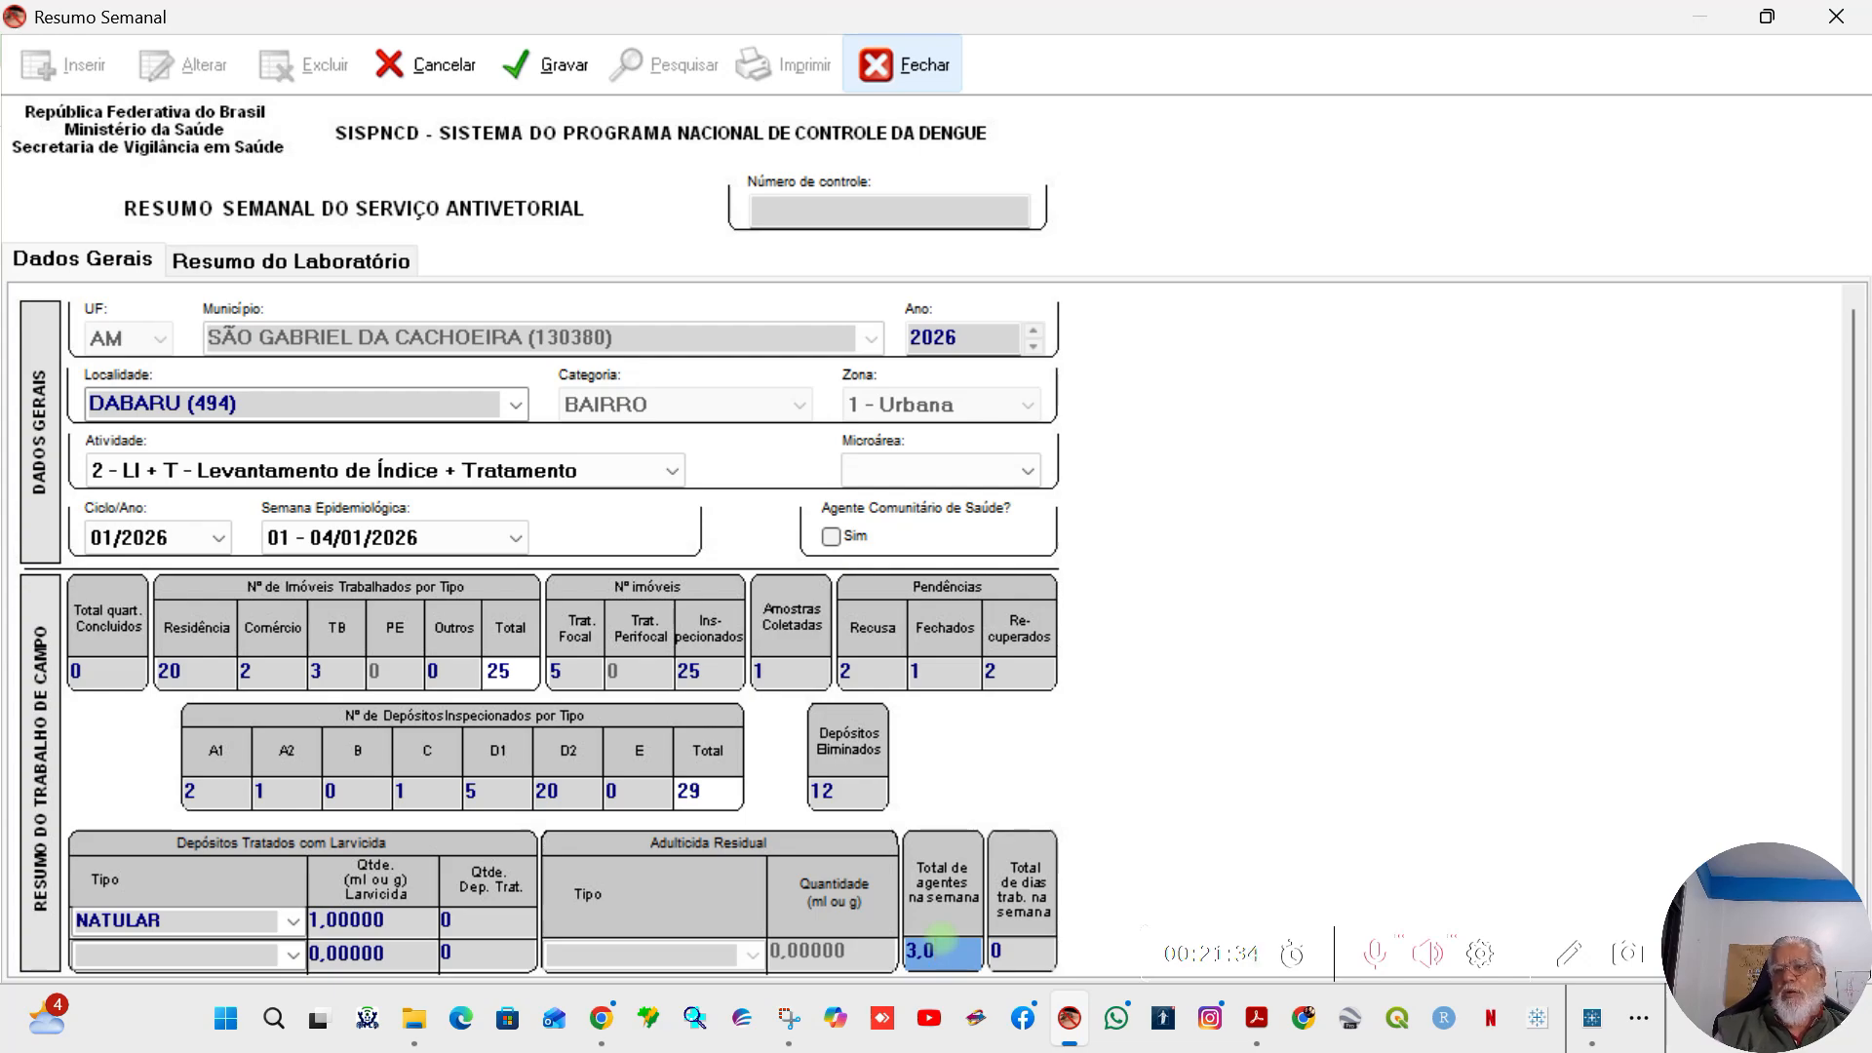
left_click(996, 956)
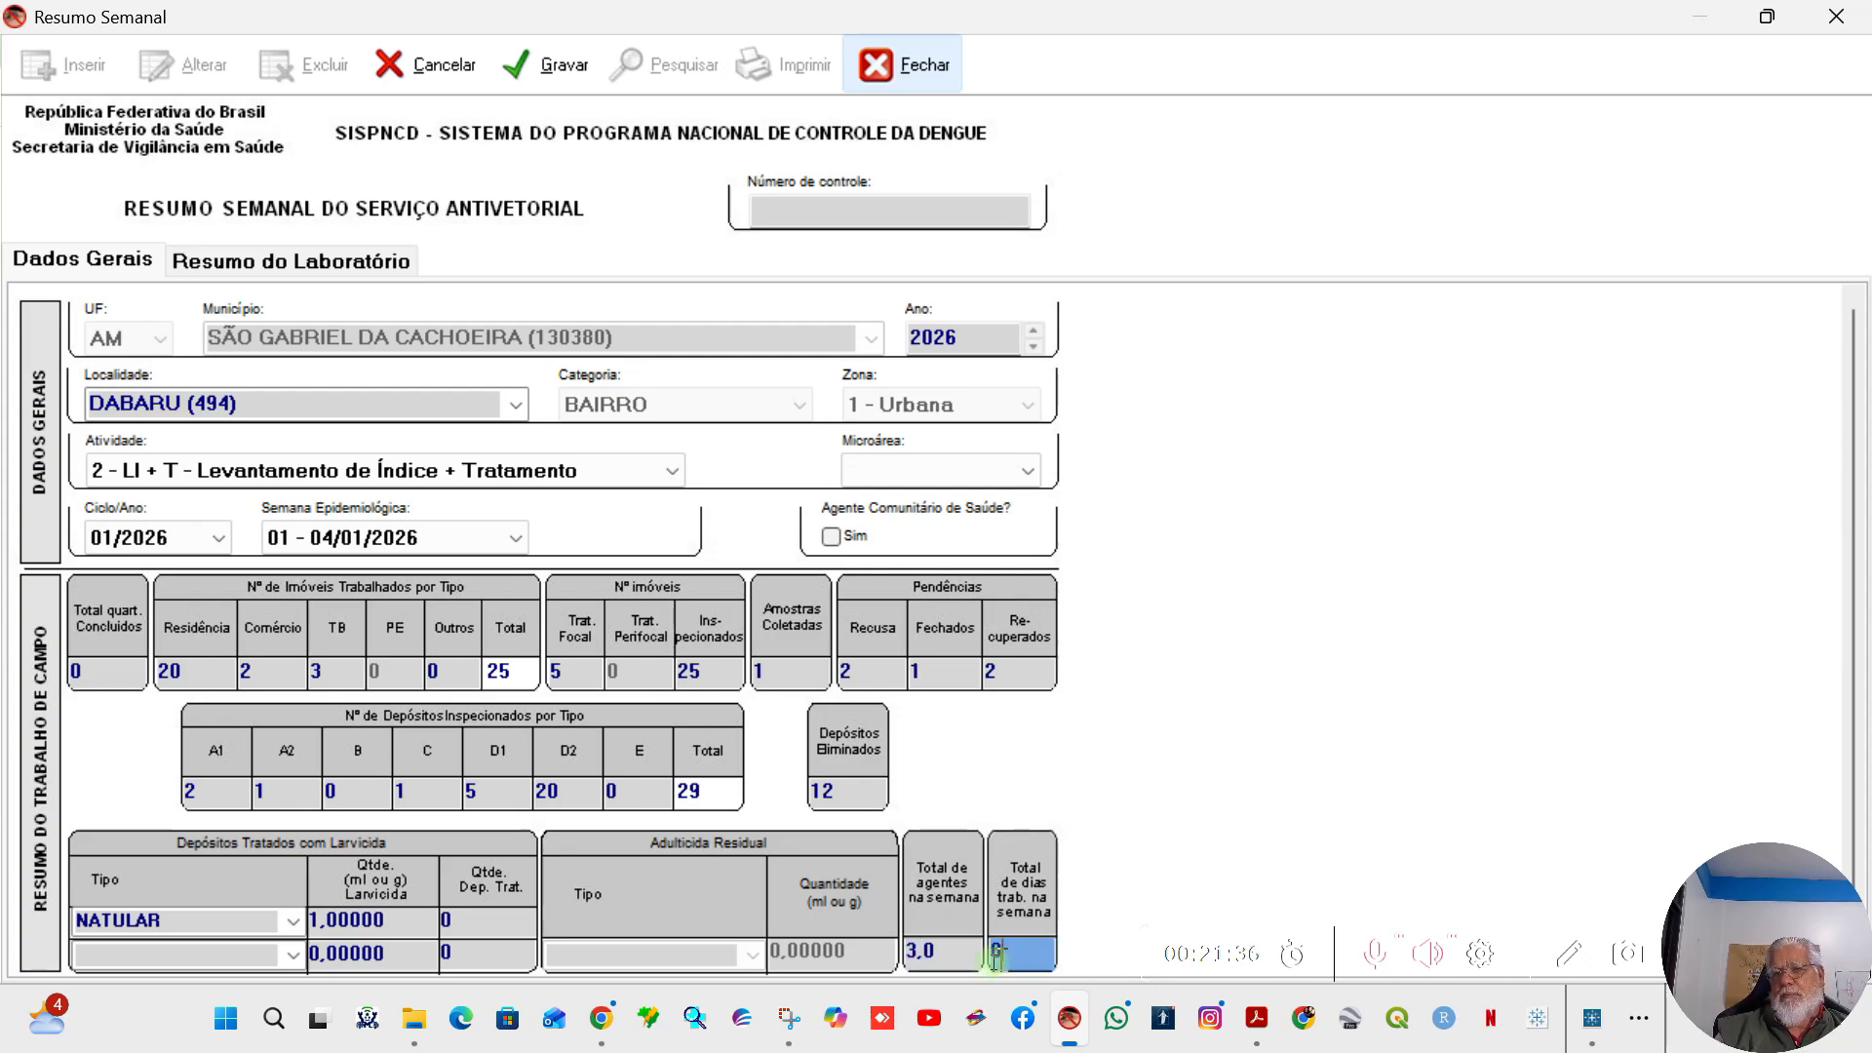
key("BackSpace")
type("5")
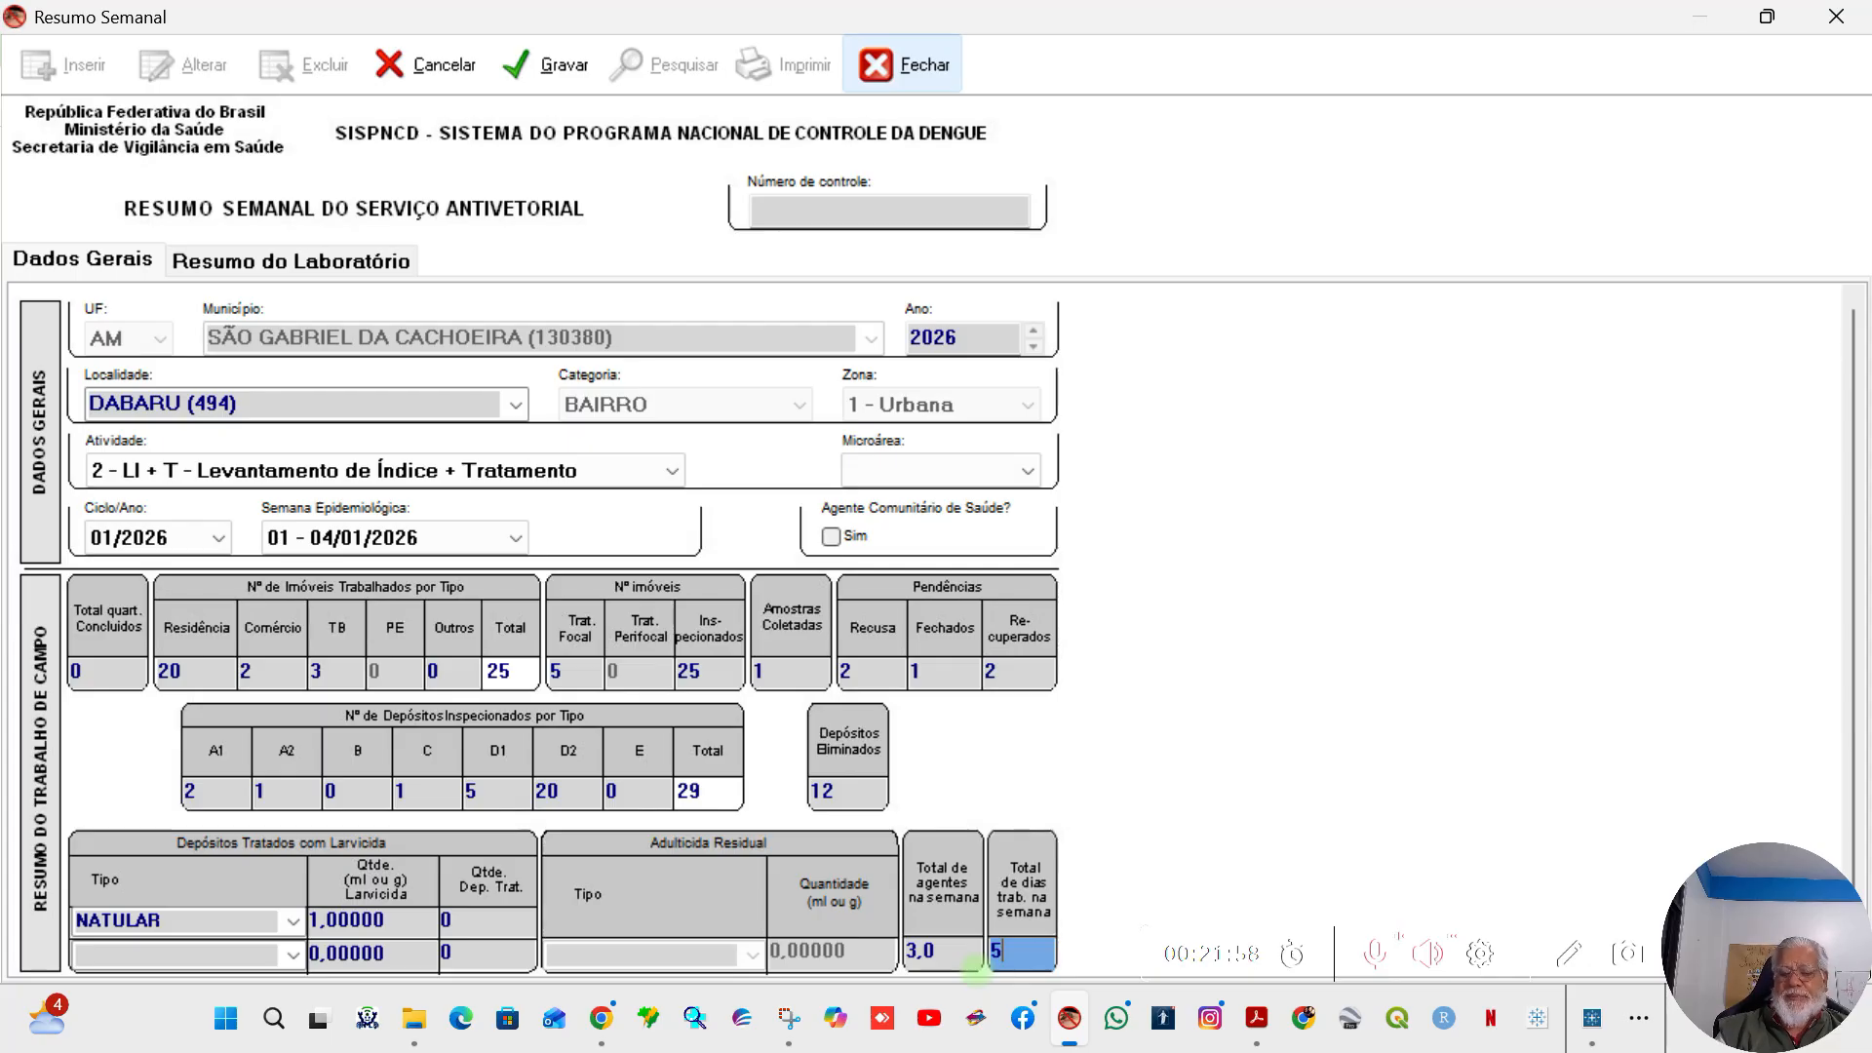
key("BackSpace")
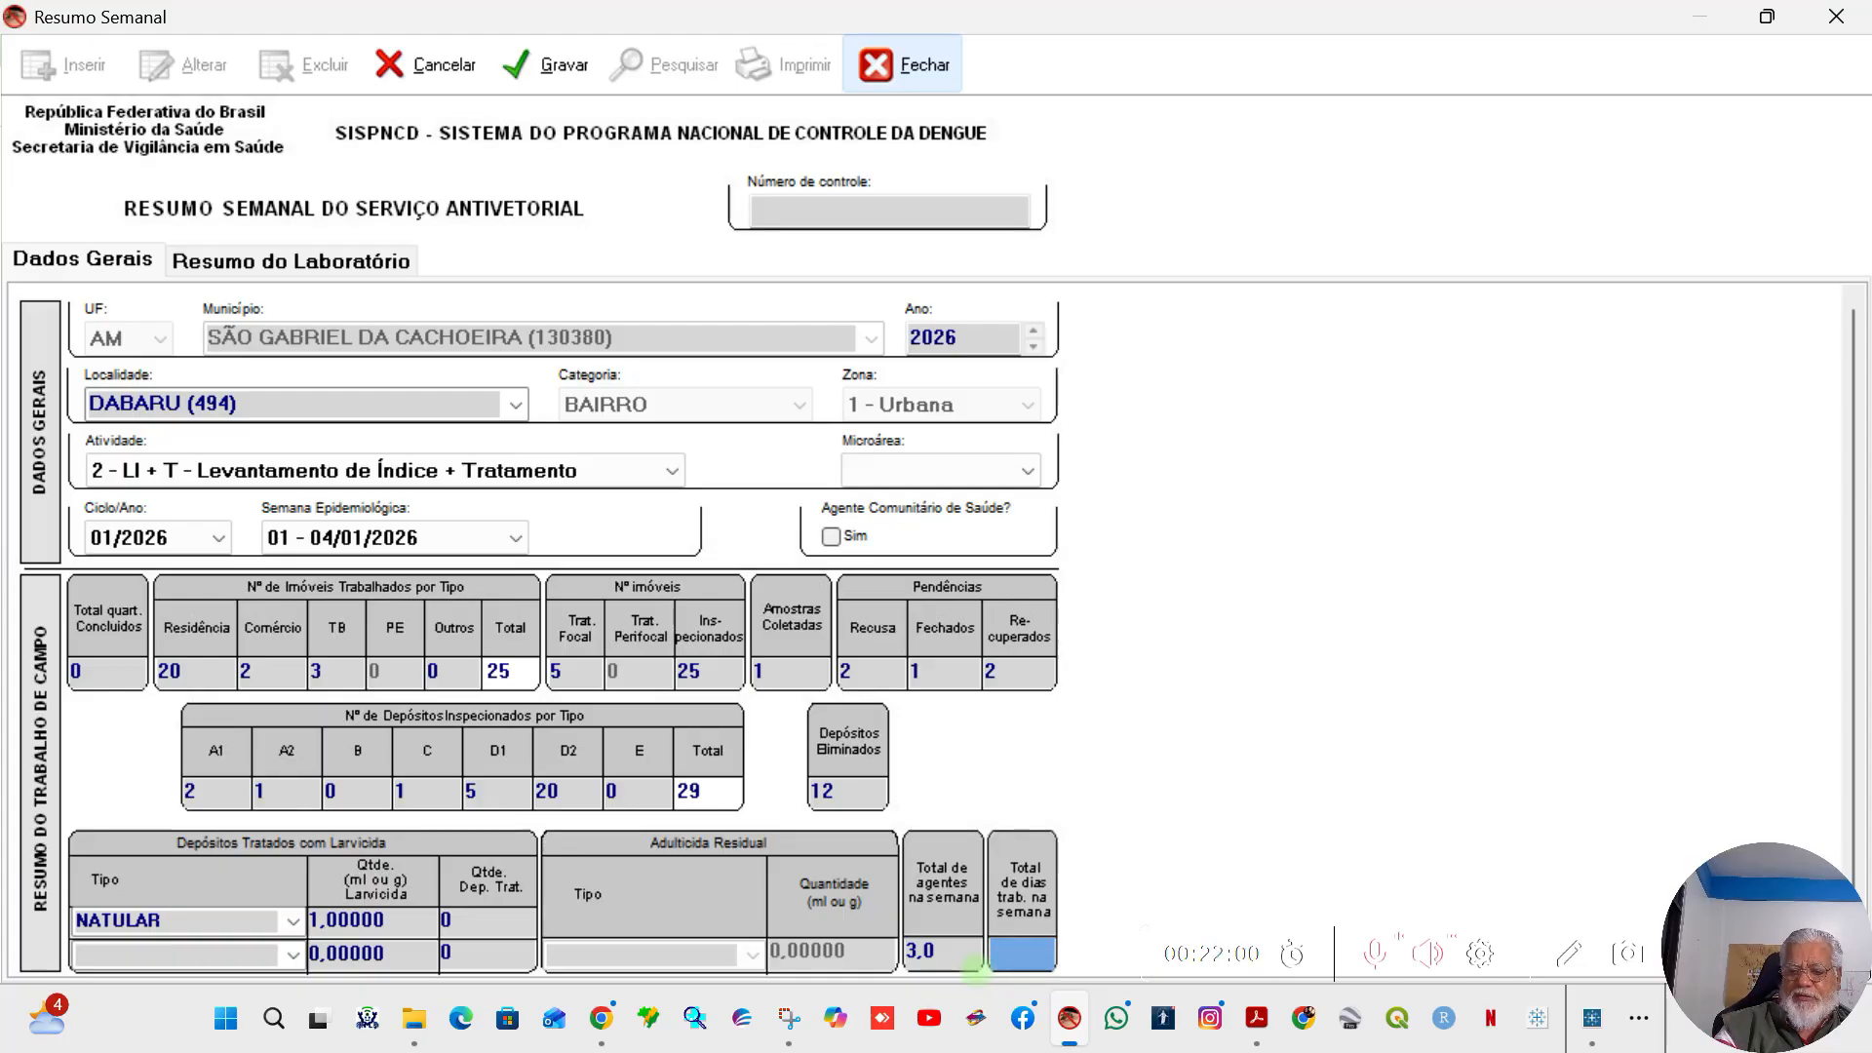
type("4")
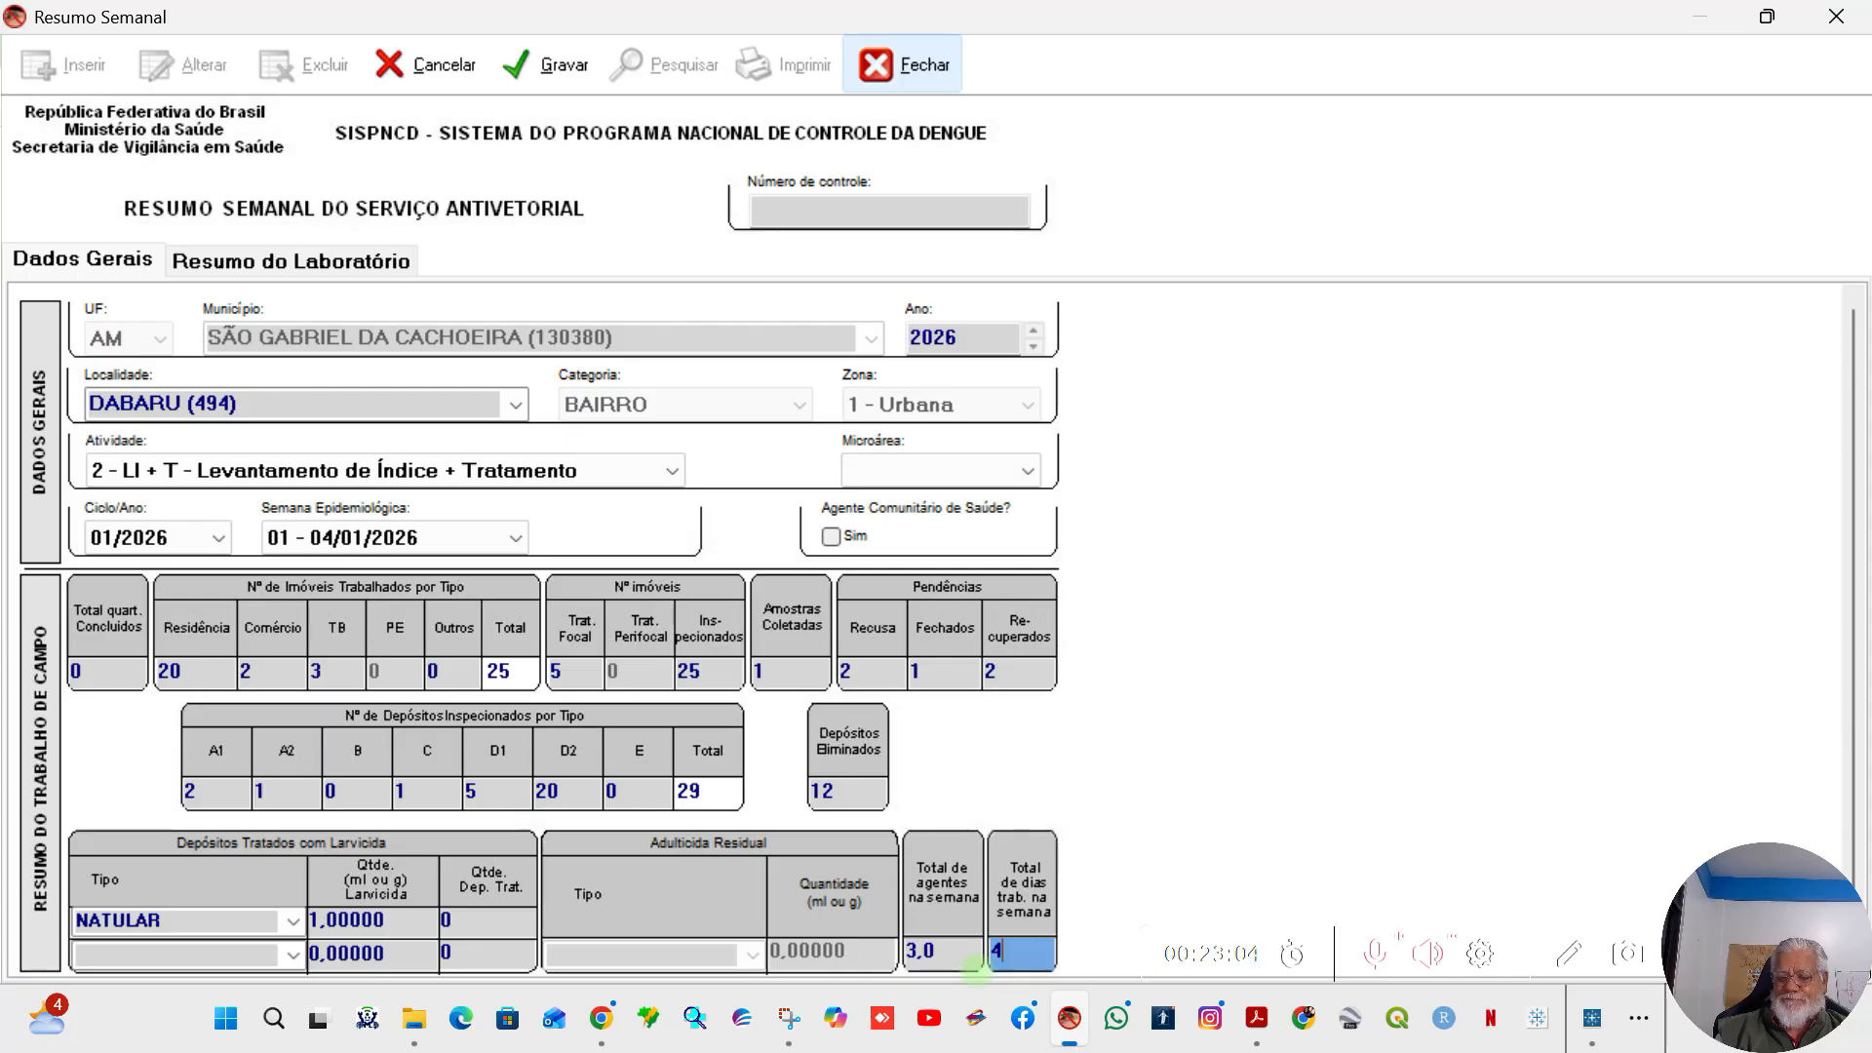
Step: Replace the value of Total de agentes na semana with 1,0
left_click_drag(938, 953, 908, 965)
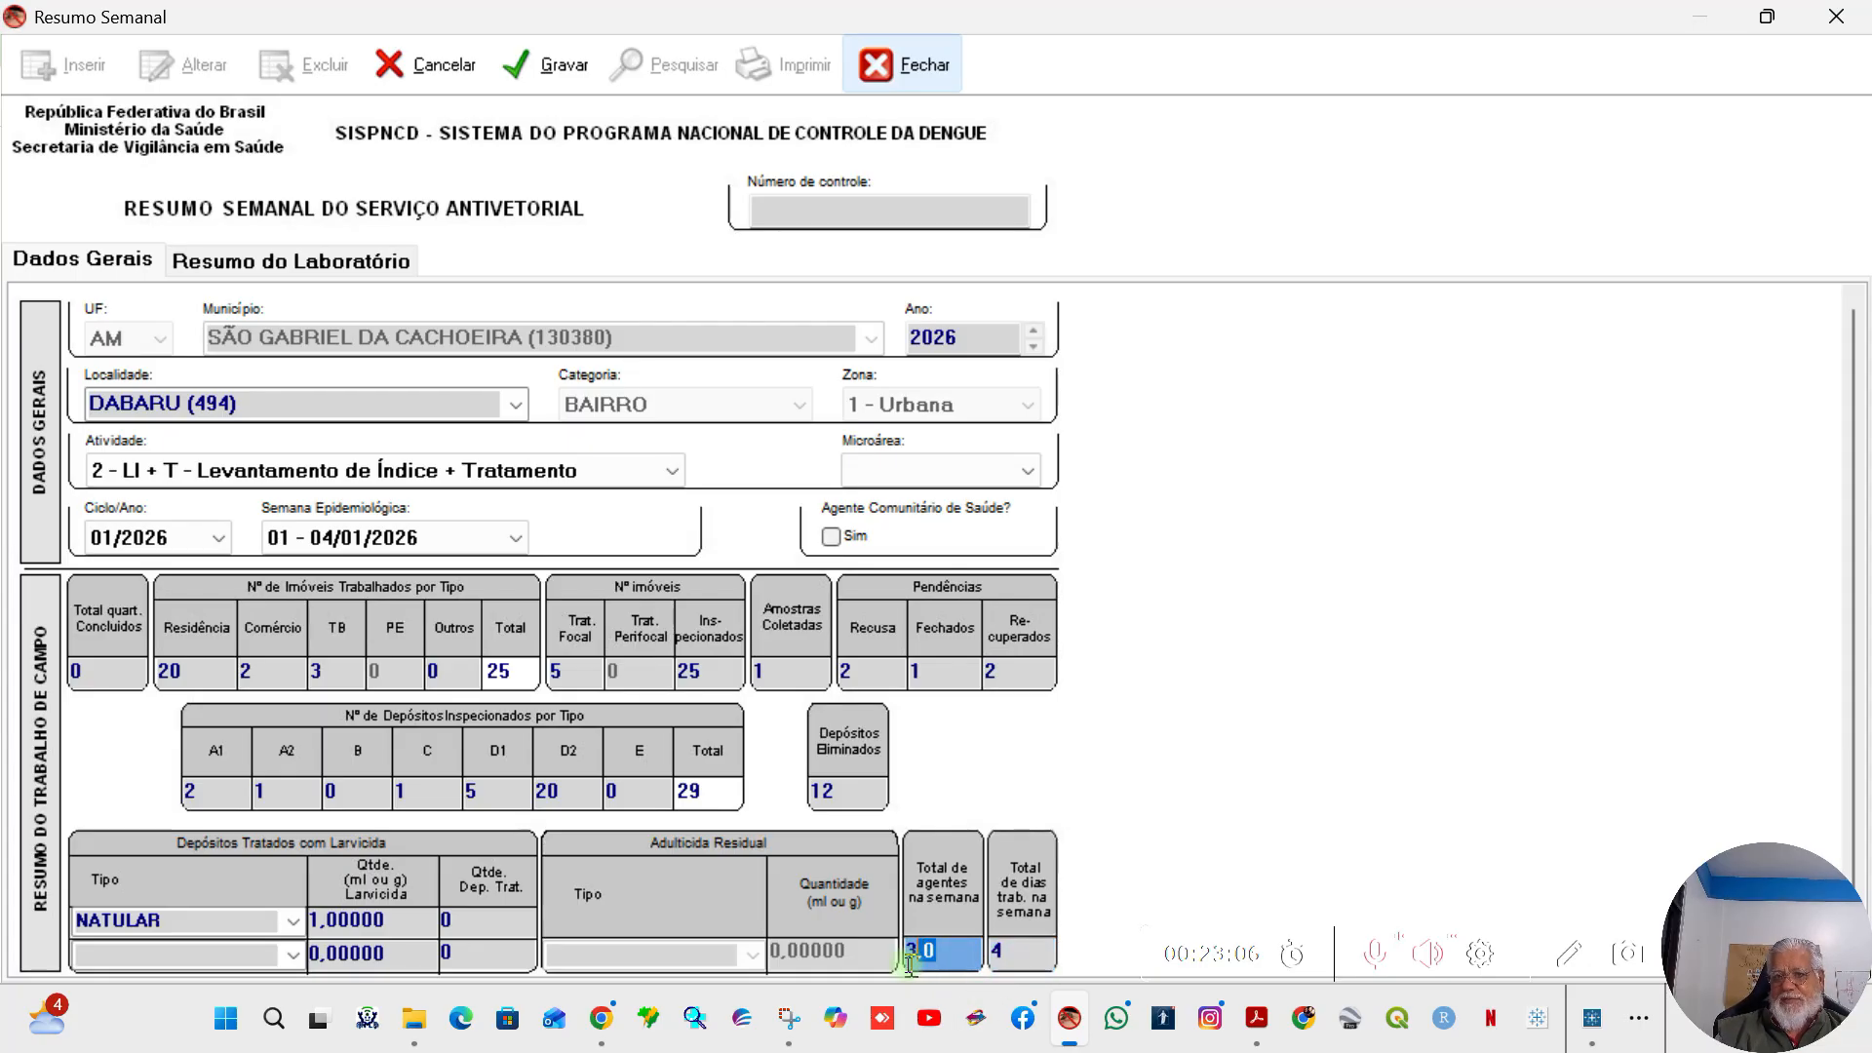
type("0,1")
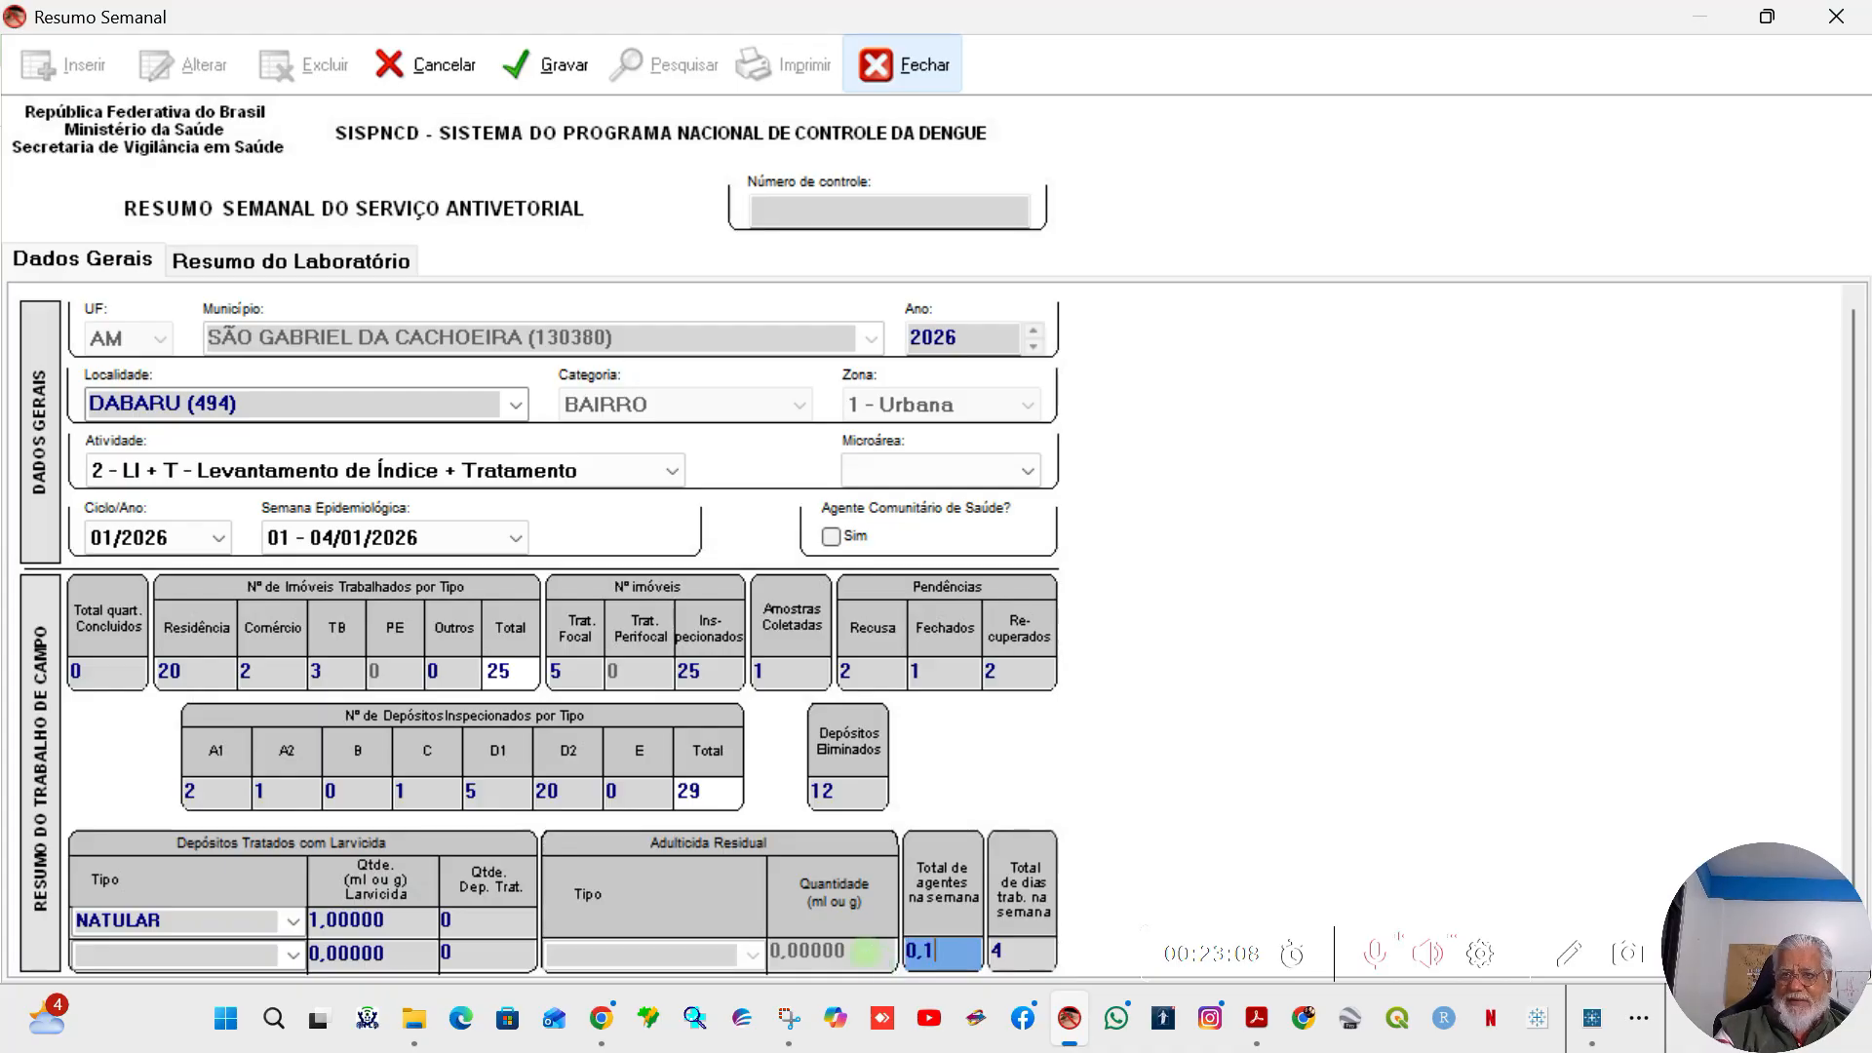
type("10")
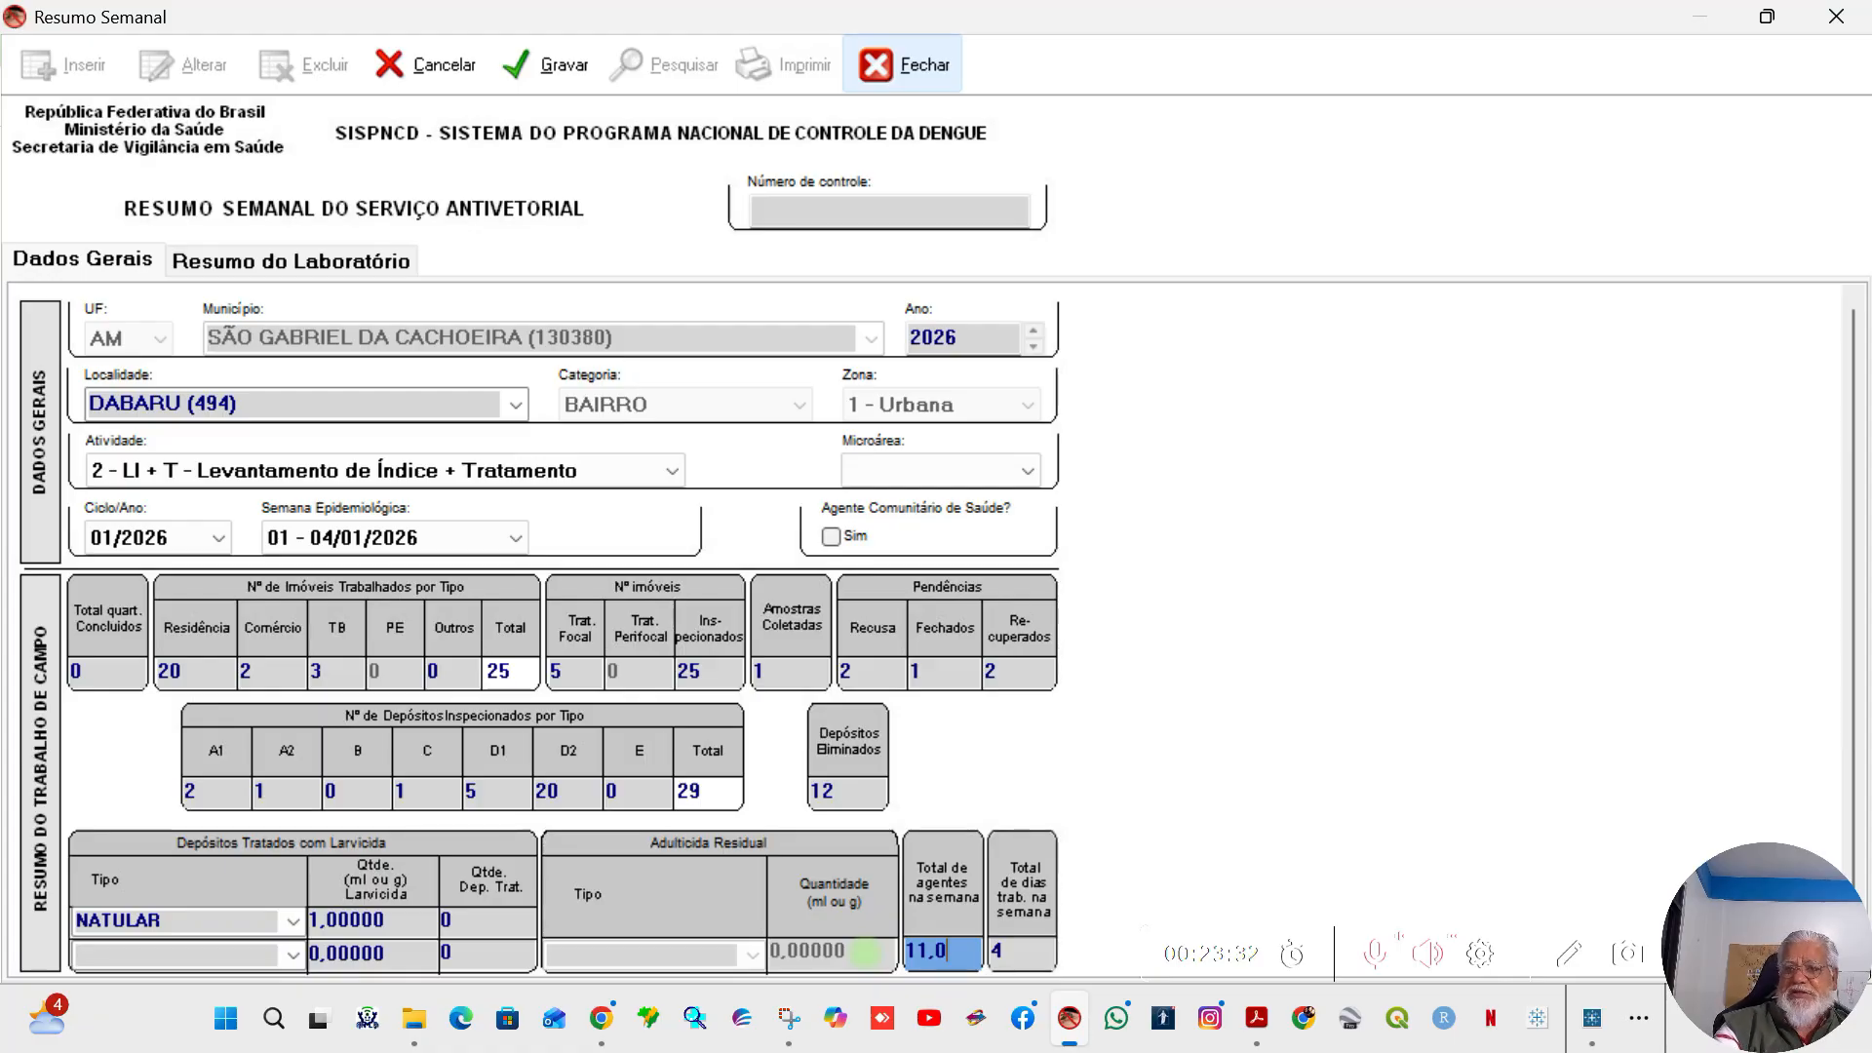
key("BackSpace")
key("BackSpace")
key("BackSpace")
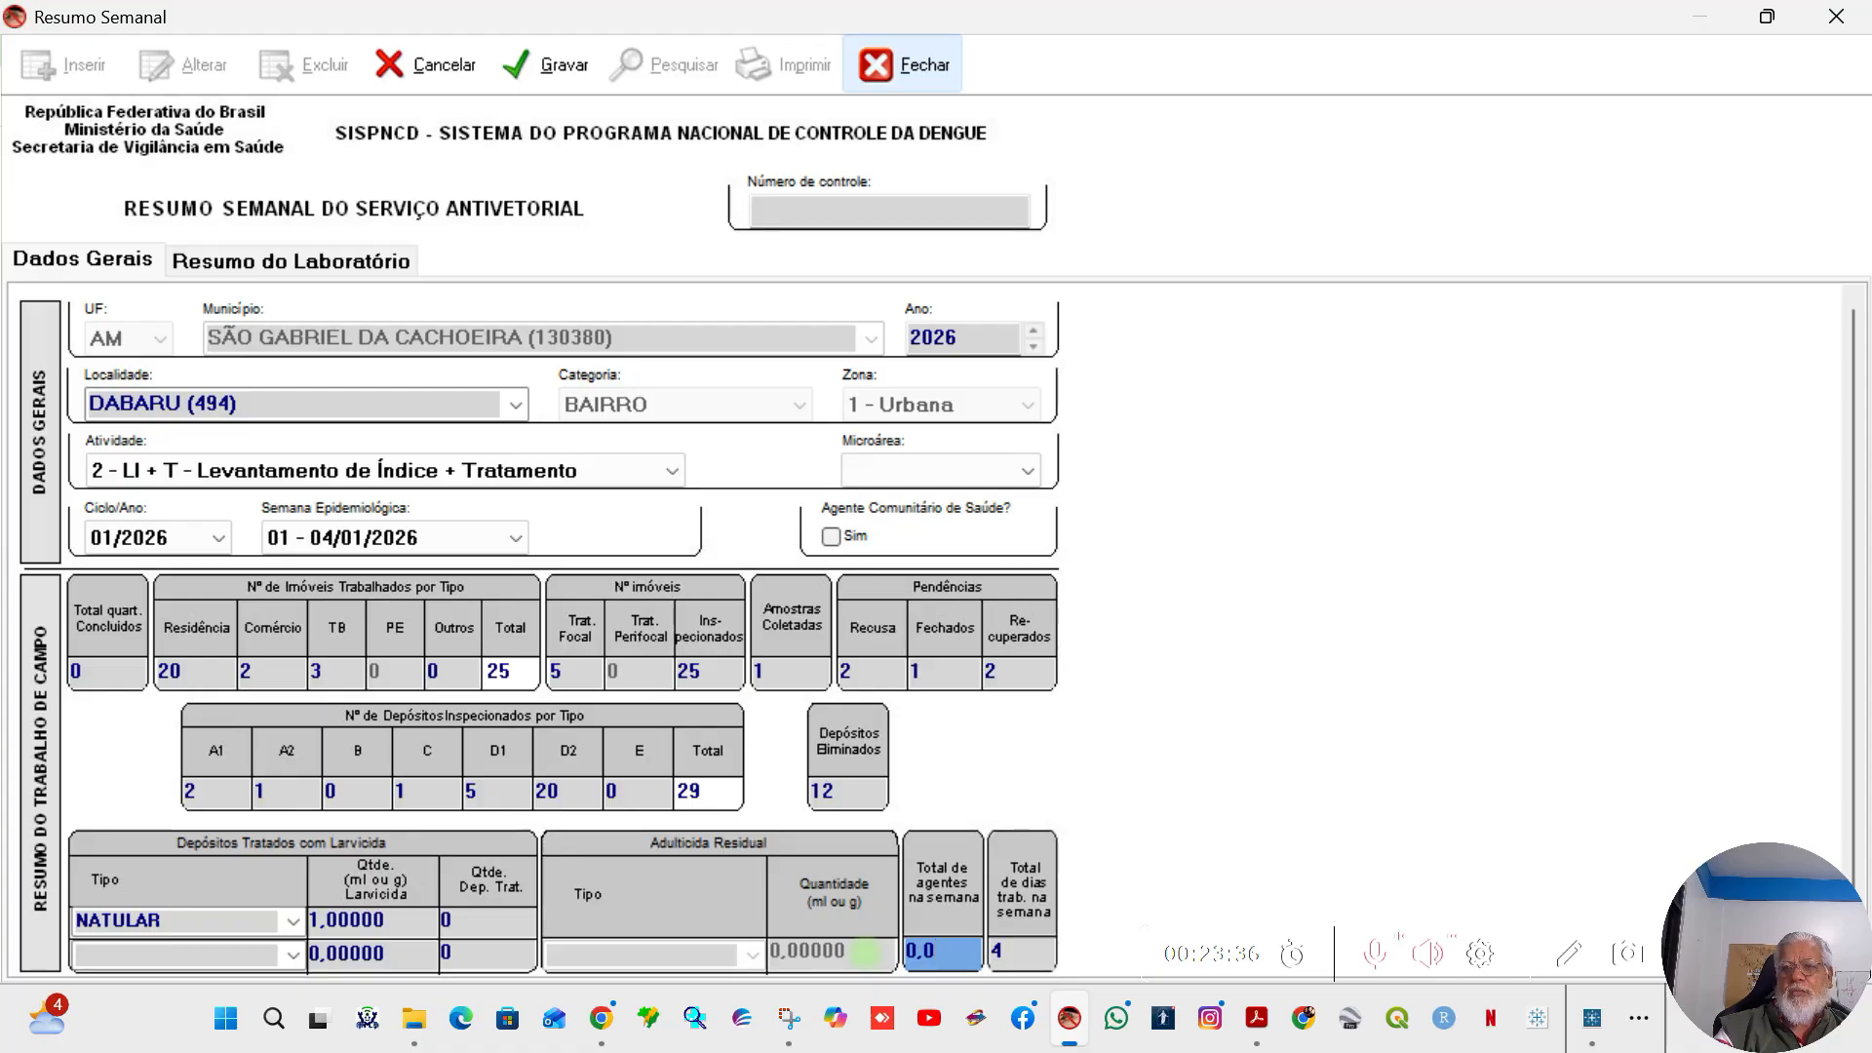
type("1")
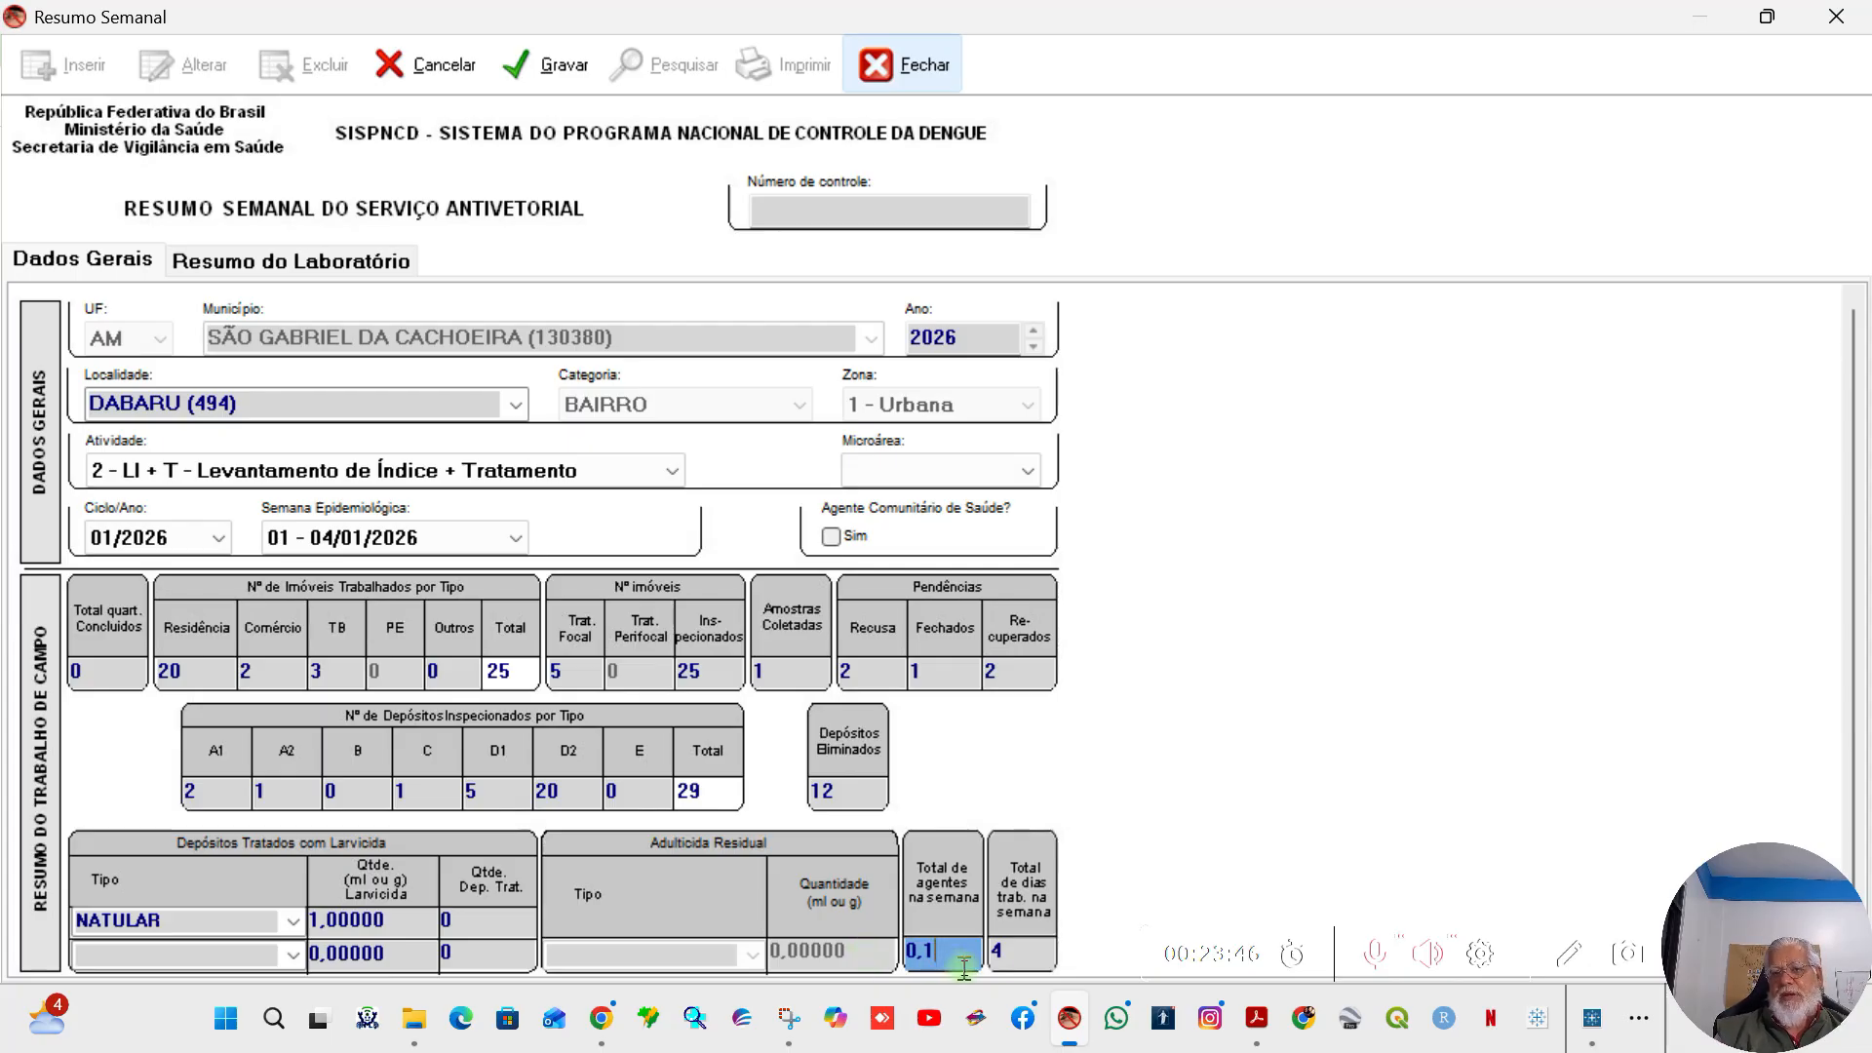
type("0")
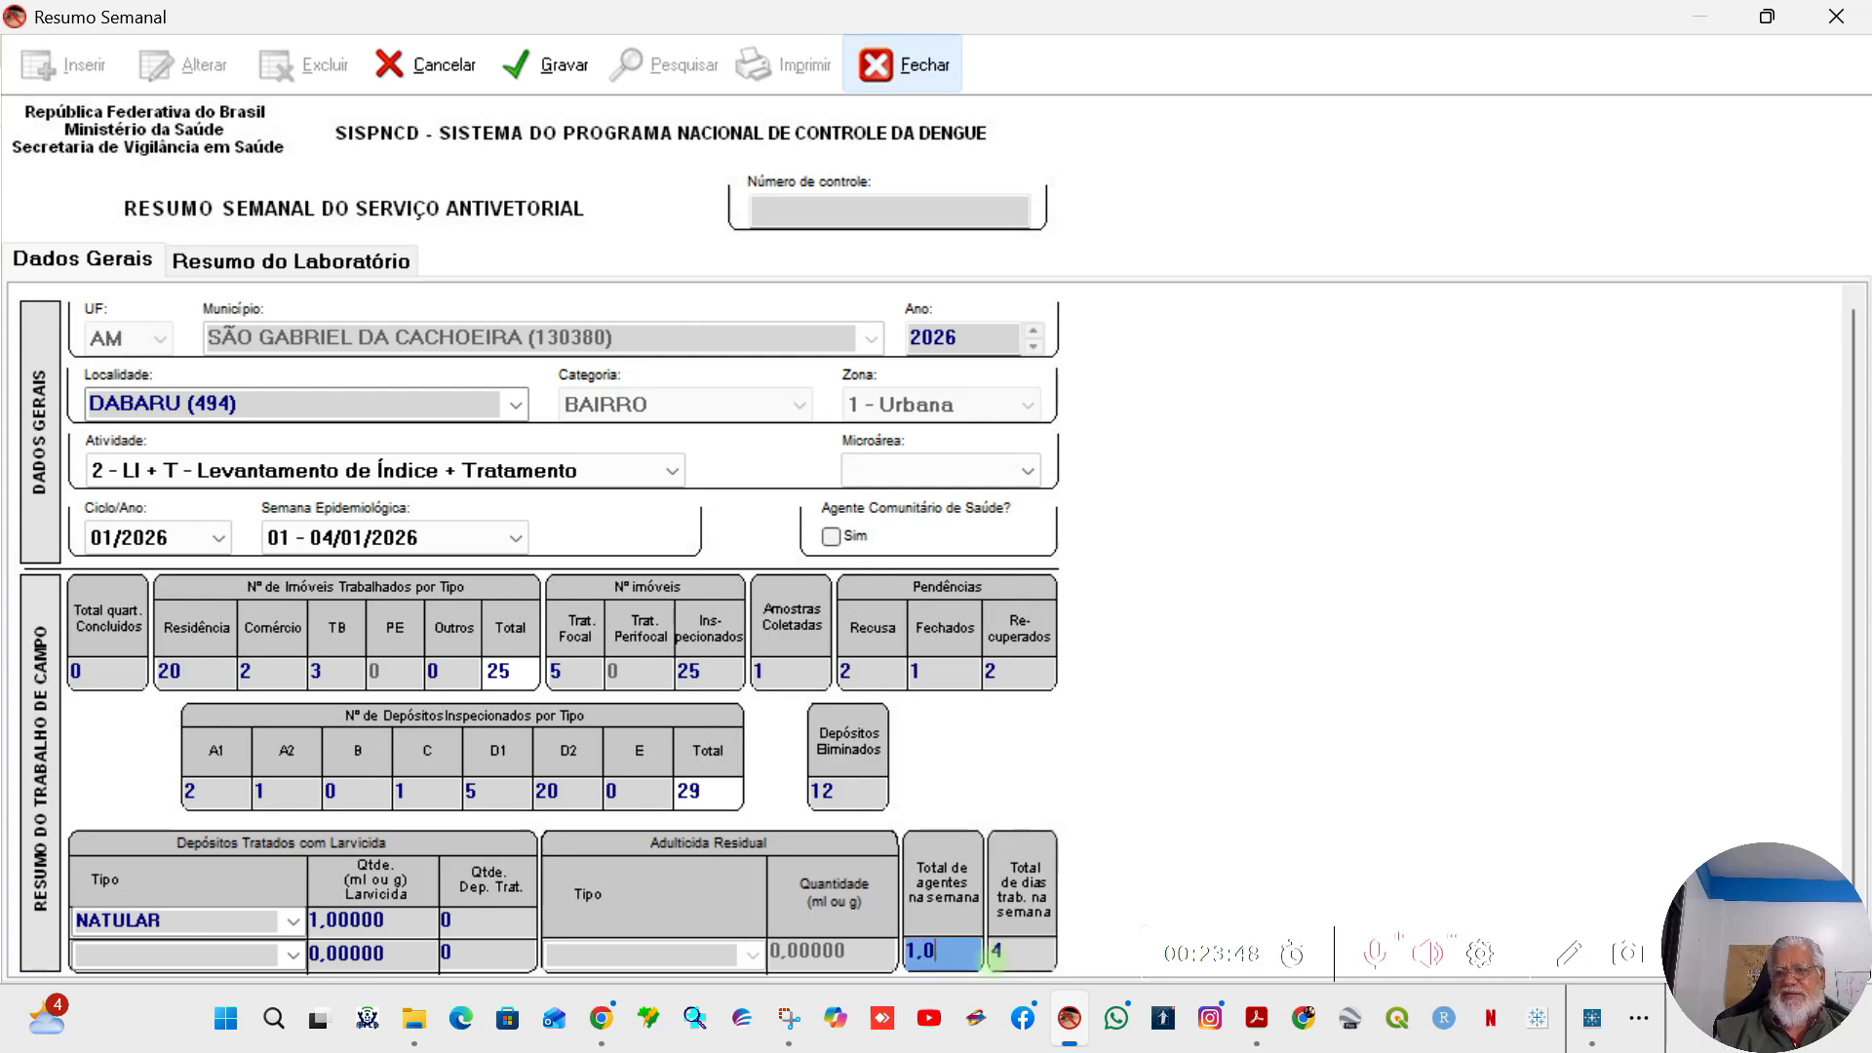
Step: Set Total de dias trab. na semana to 2
left_click(1008, 939)
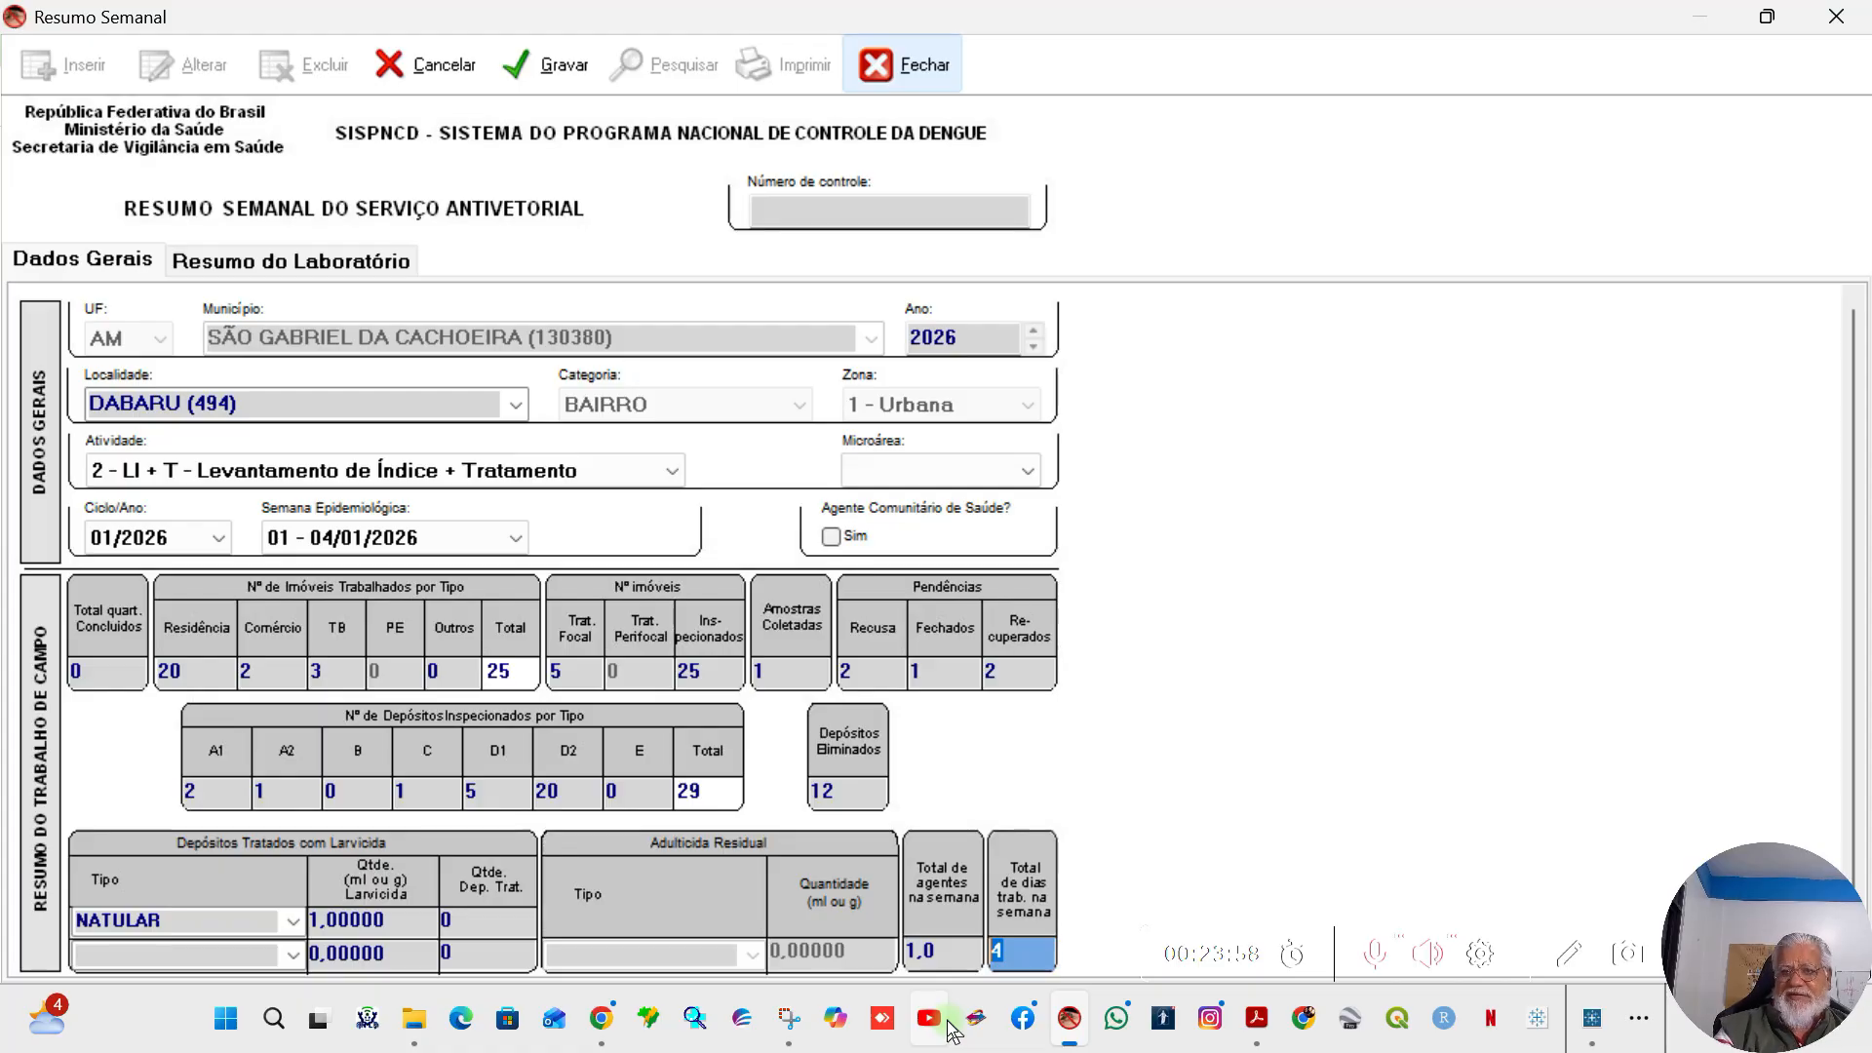
type("1")
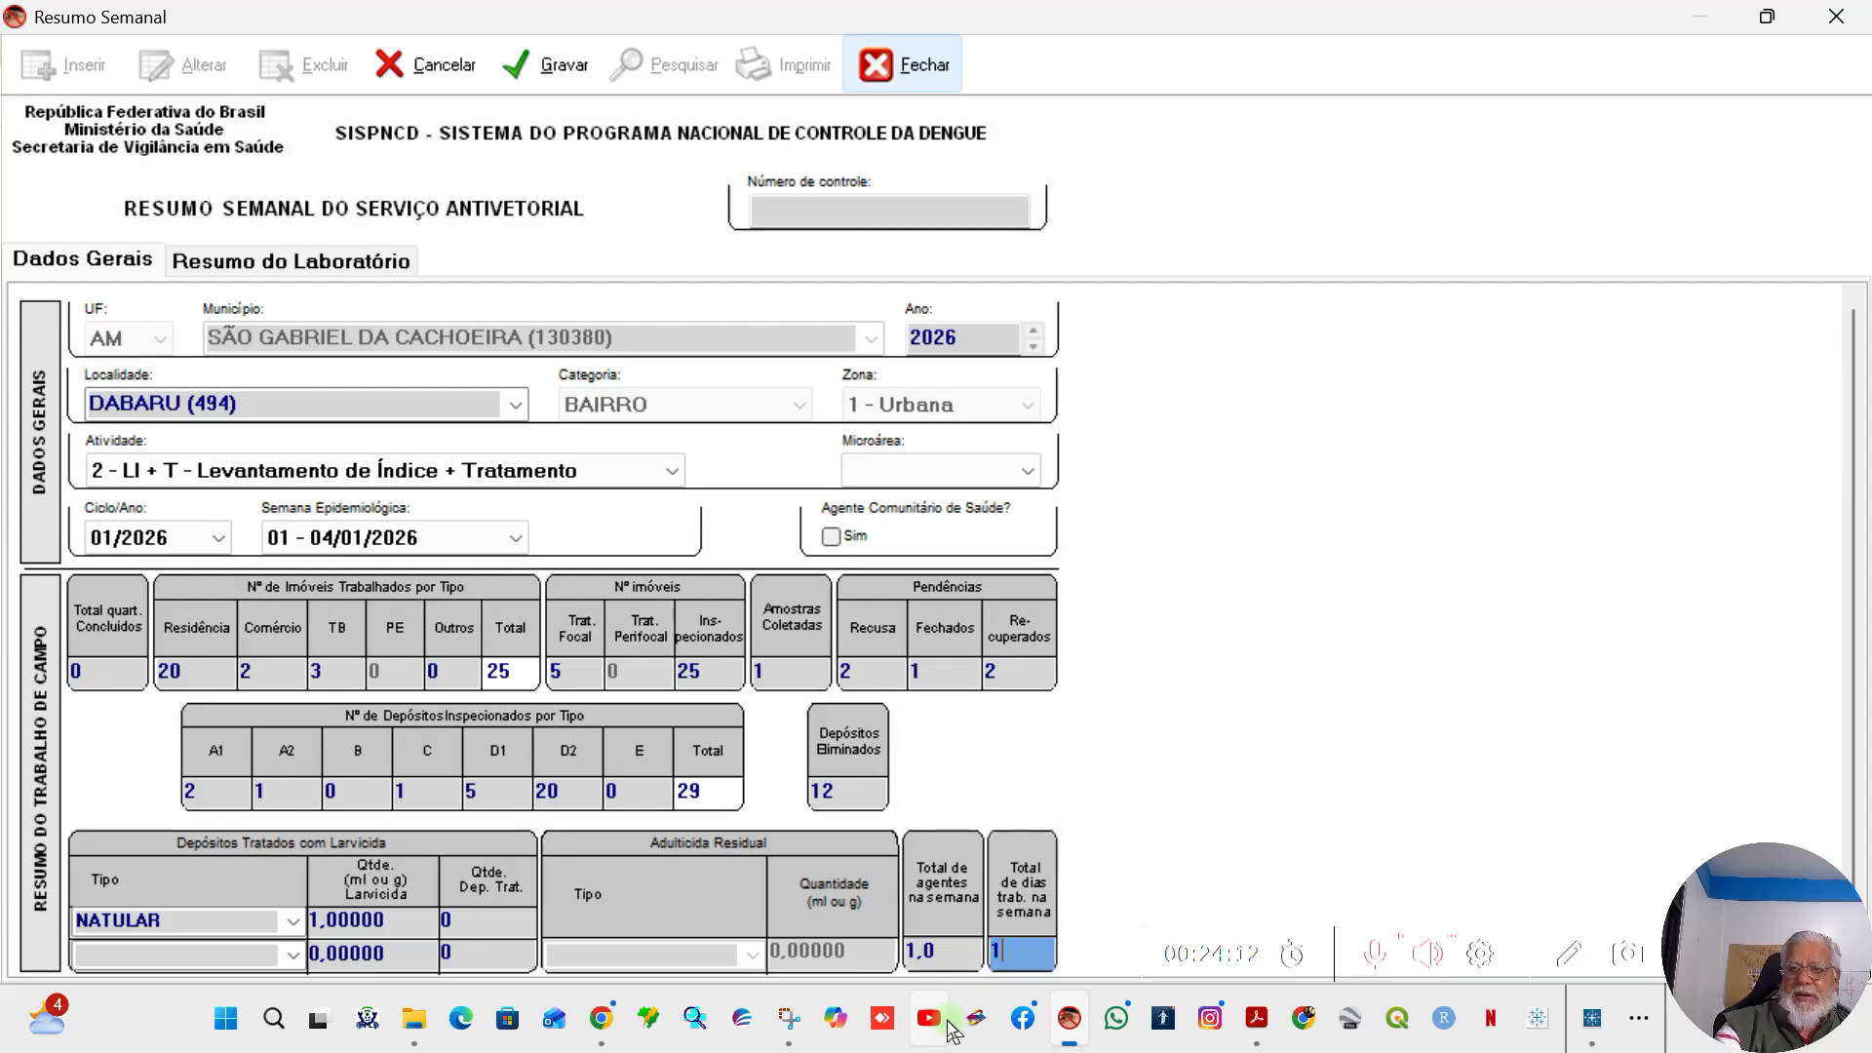
key("BackSpace")
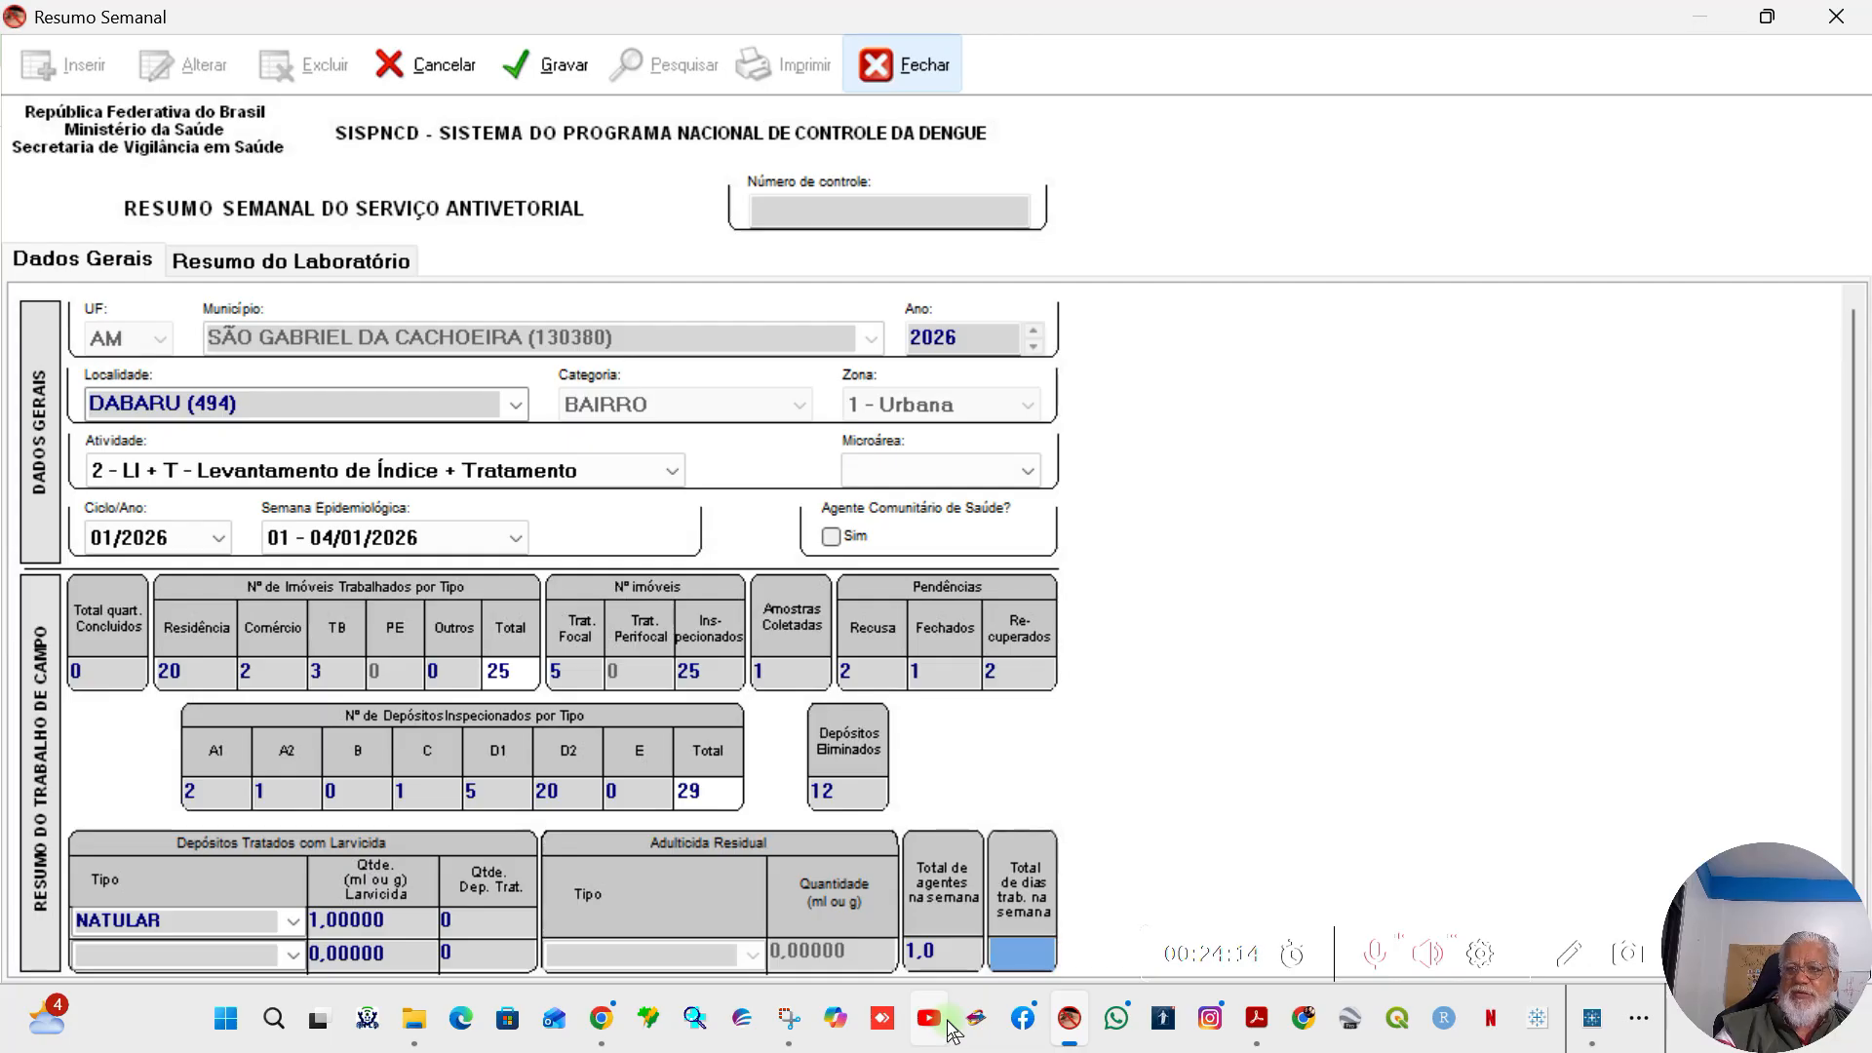
type("2")
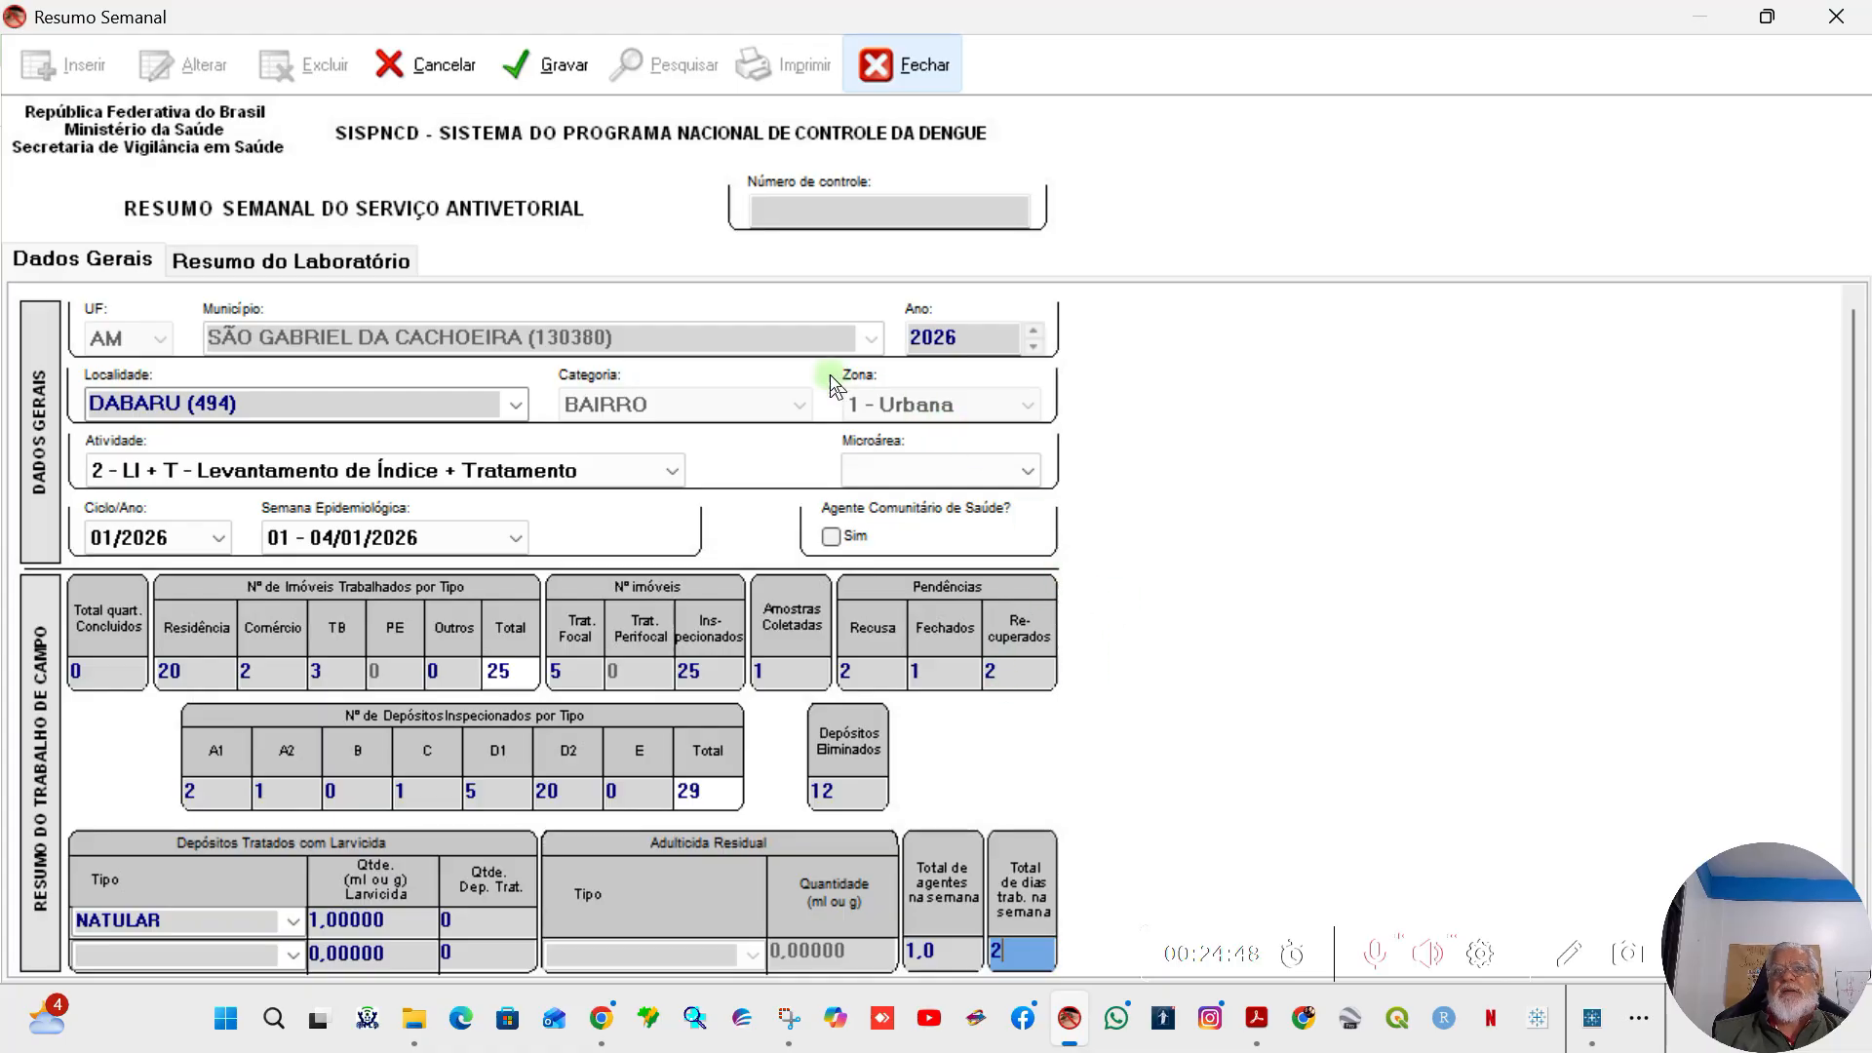
Step: Discard the unsaved weekly summary entry and close the Resumo Semanal form
left_click(449, 64)
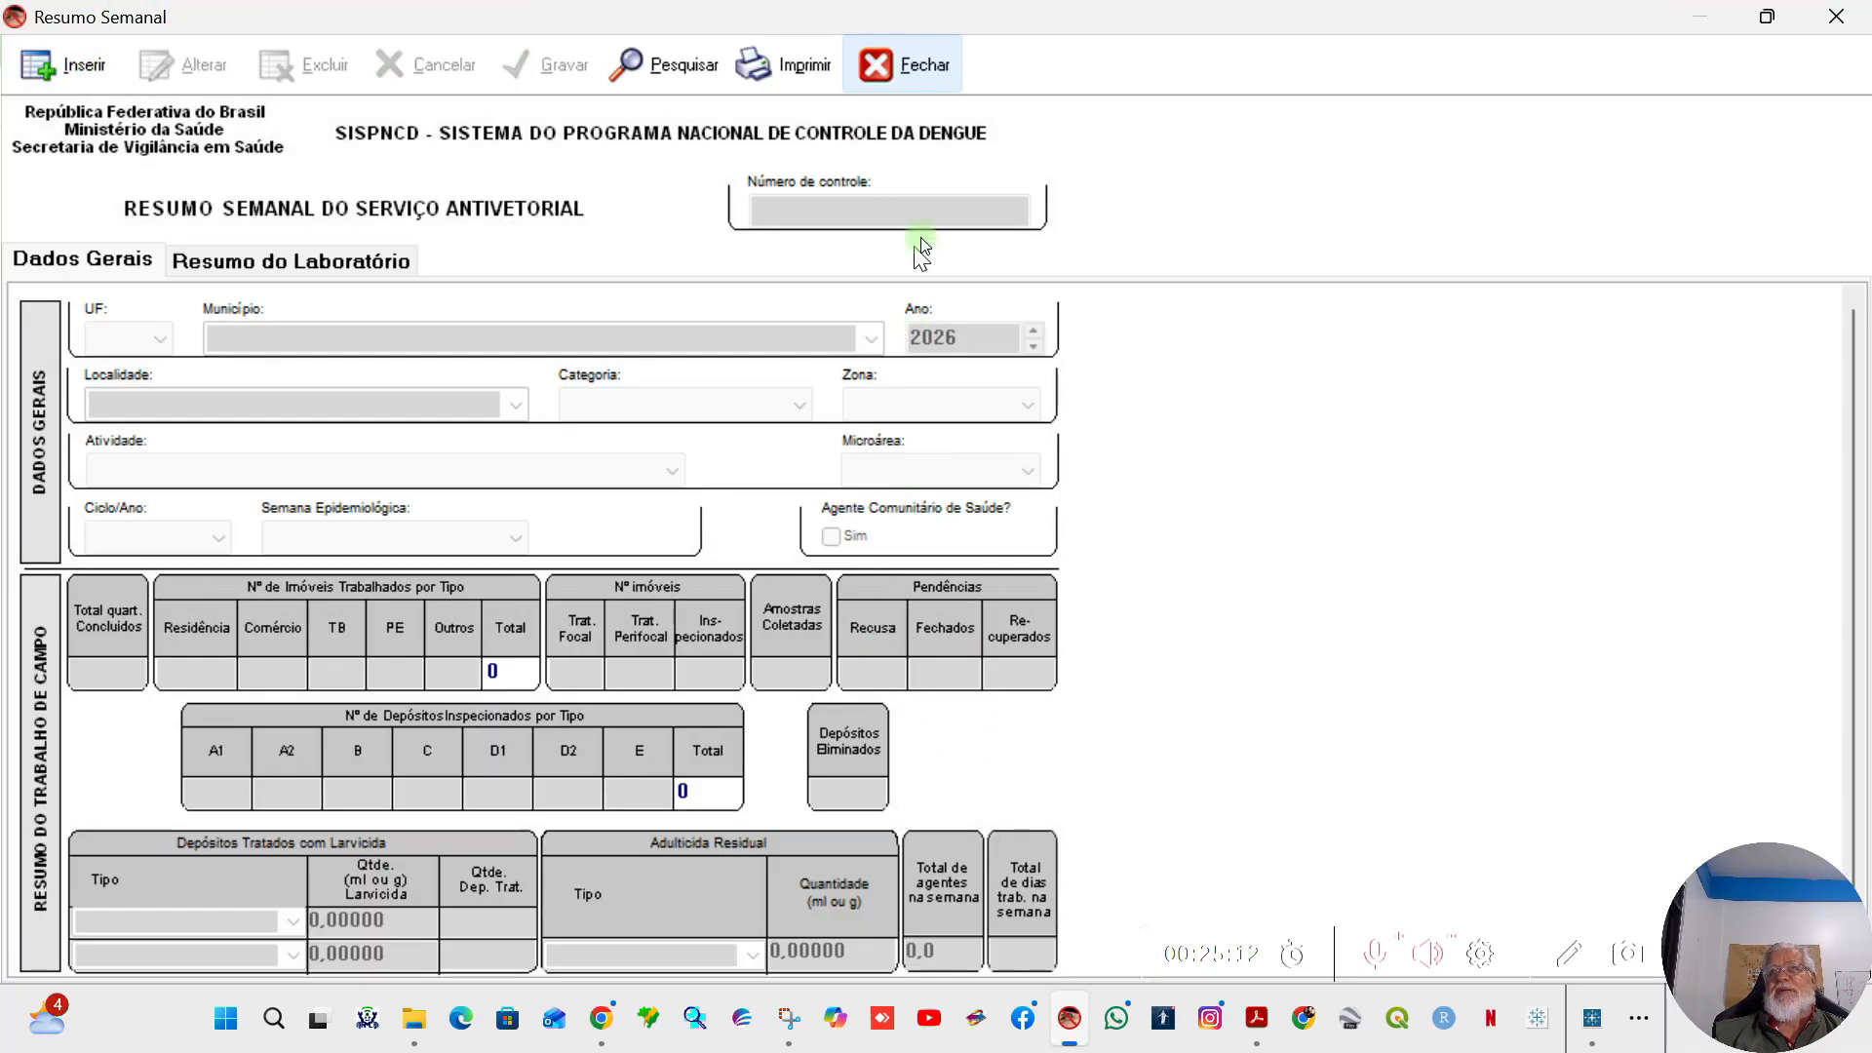
left_click(916, 90)
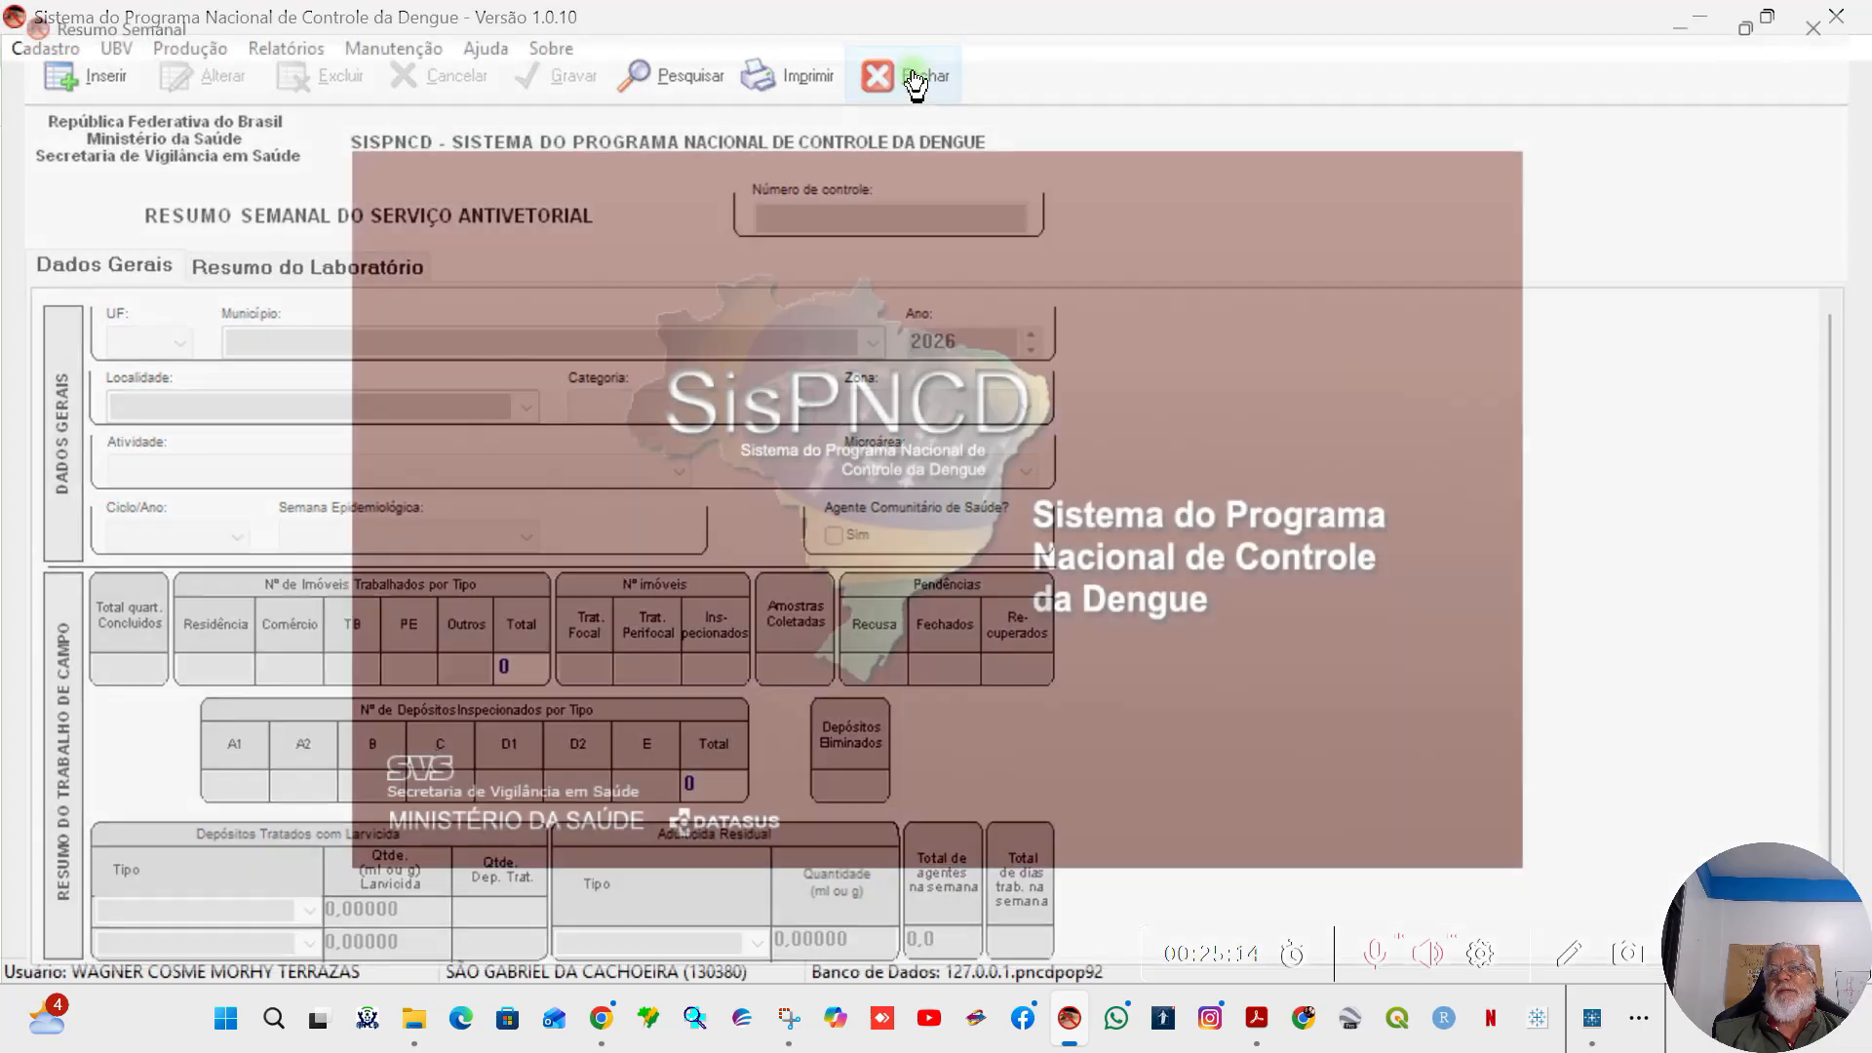